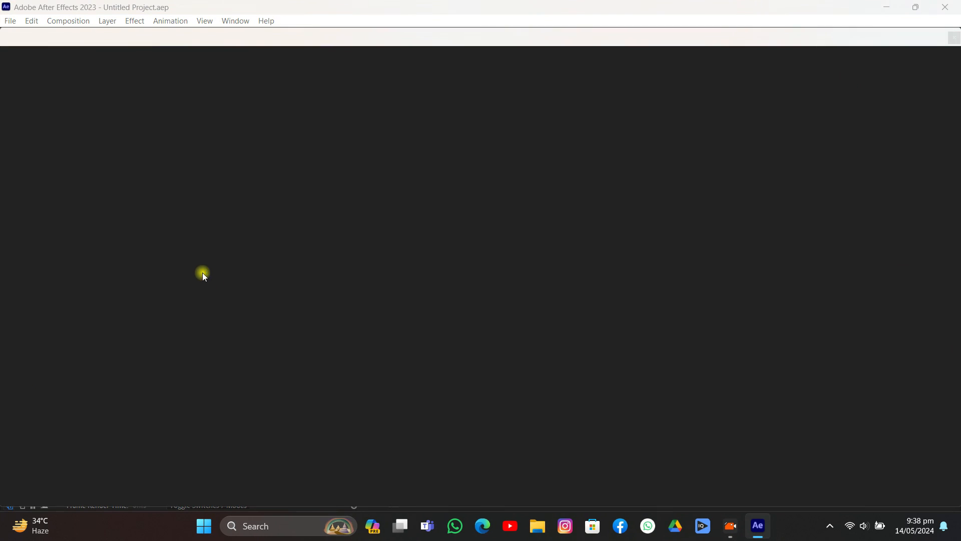
# - Import the video 0514 (1).mp4 from the tutorial folder 25 into the project
pyautogui.click(38, 117)
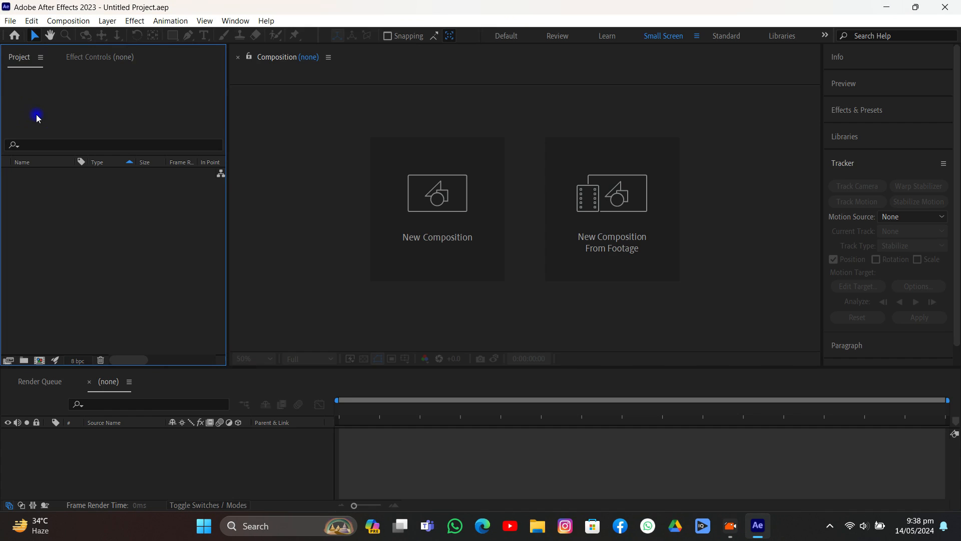
pyautogui.click(11, 21)
pyautogui.moveTo(30, 175)
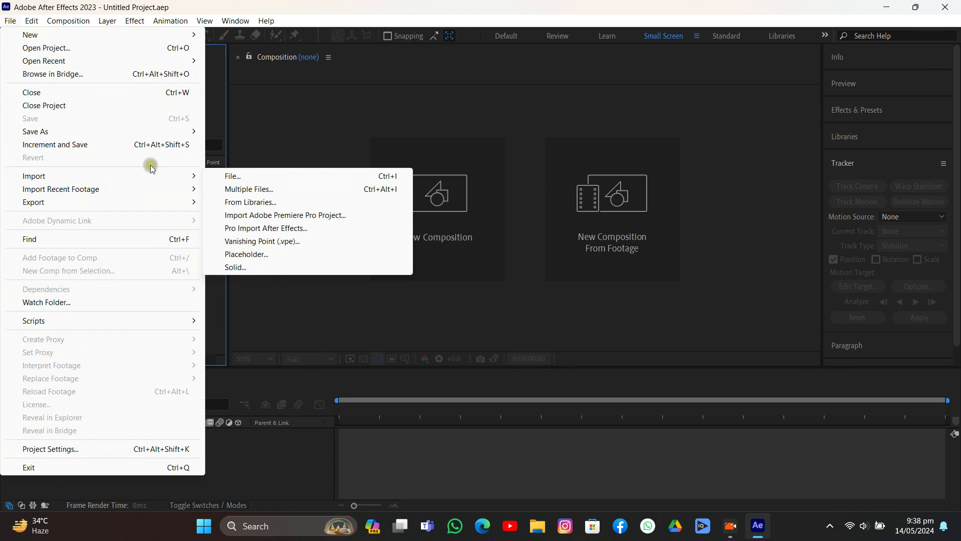
pyautogui.click(219, 178)
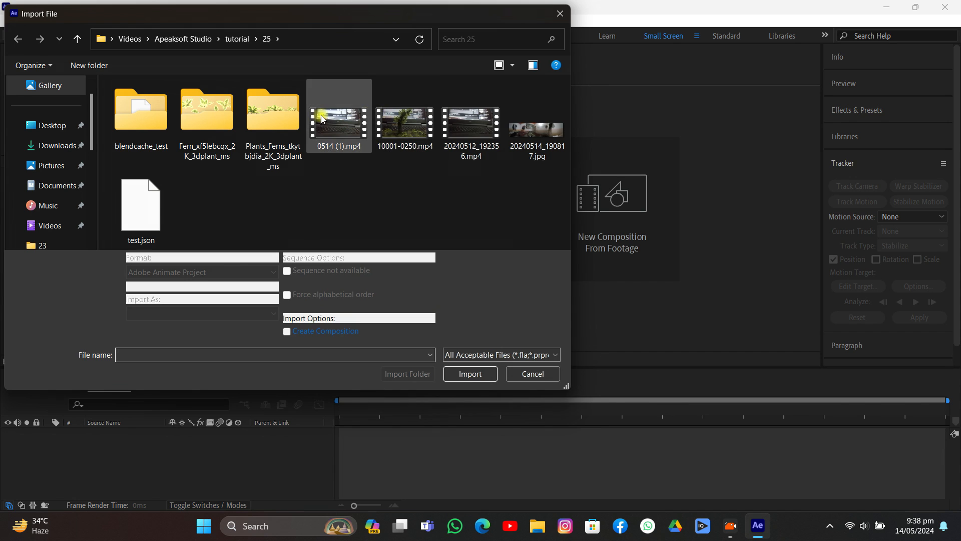
pyautogui.doubleClick(339, 122)
# - Create a composition from the 0514 (1).mp4 footage and scrub through its opening frames
pyautogui.moveTo(45, 175); pyautogui.dragTo(38, 361)
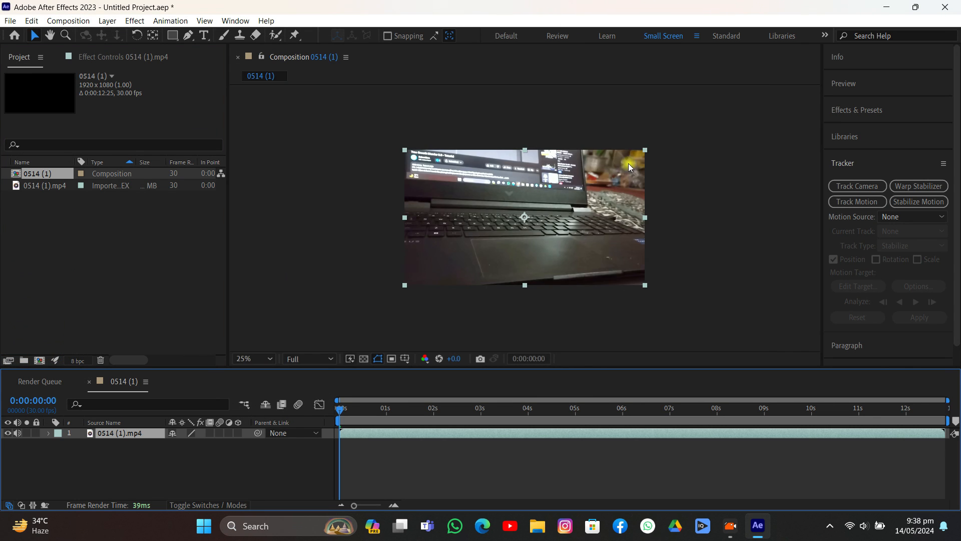
pyautogui.click(370, 408)
pyautogui.moveTo(372, 411); pyautogui.dragTo(320, 422)
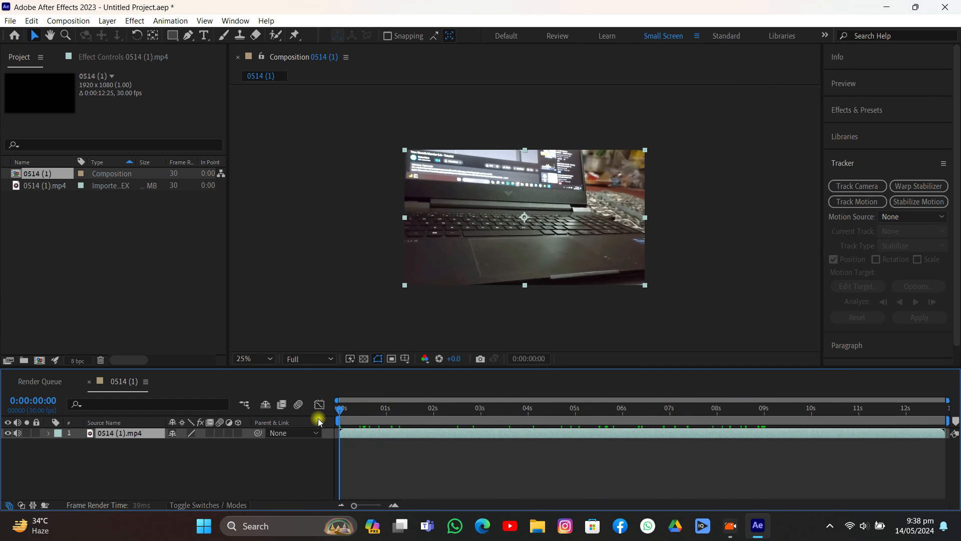
# - Run the 3D Camera Tracker on the 0514 (1).mp4 layer and let it analyze and solve the camera
pyautogui.click(859, 186)
pyautogui.click(15, 194)
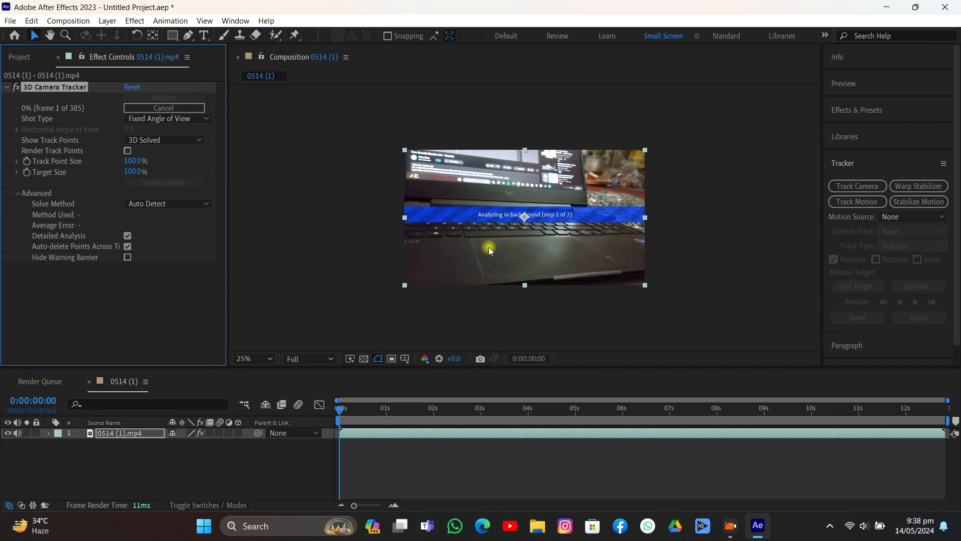
pyautogui.scroll(2, 490, 250)
pyautogui.click(533, 450)
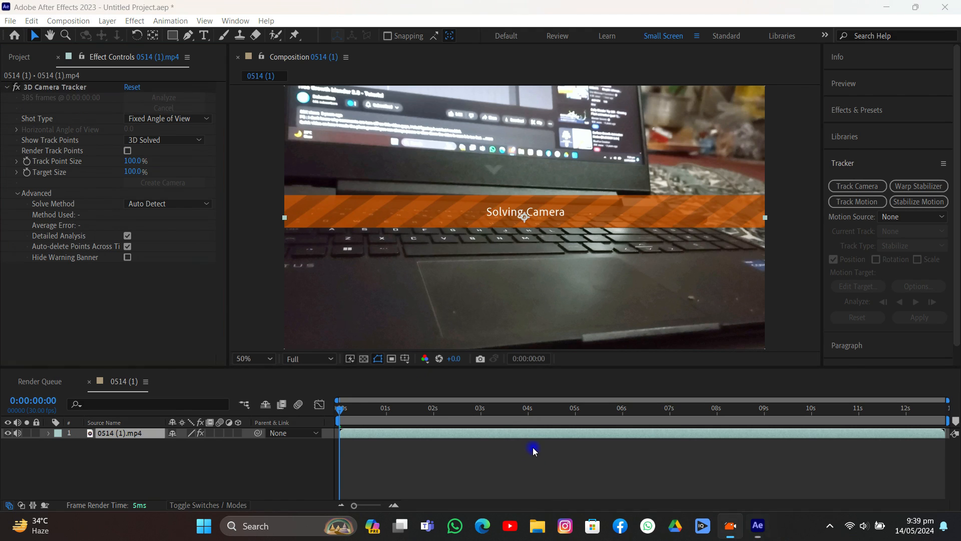
pyautogui.click(369, 5)
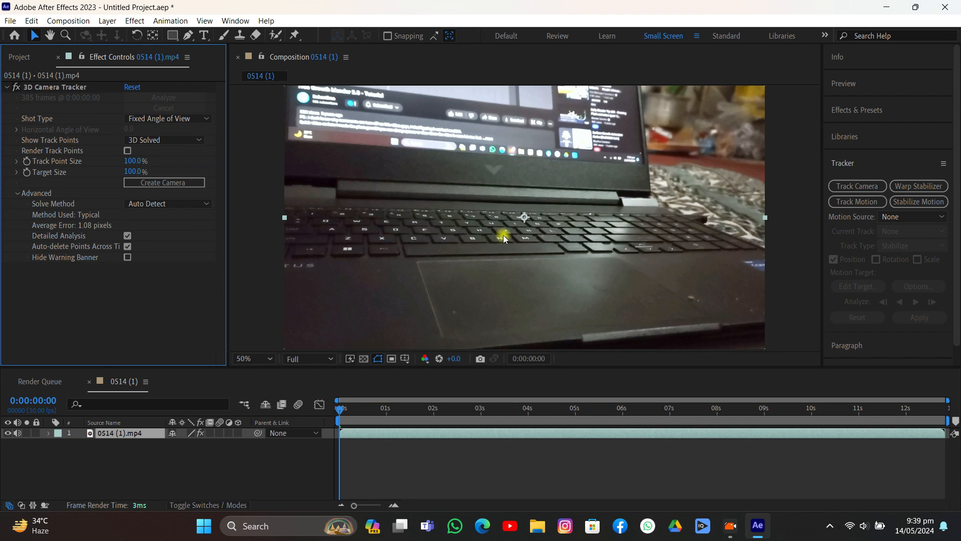
# - Set the track point size to 110%, and create a solid and camera from a group of track points on the laptop keyboard
pyautogui.moveTo(131, 162); pyautogui.dragTo(136, 166)
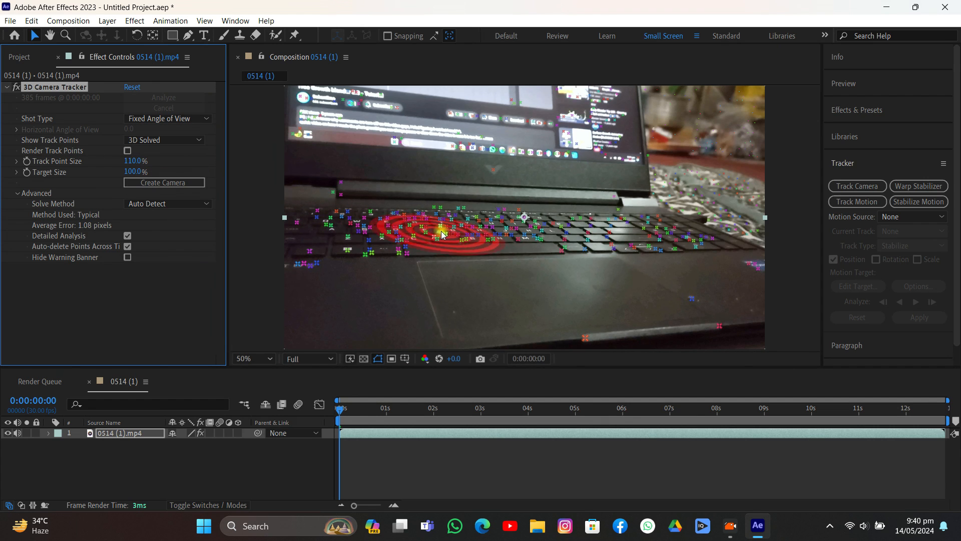
pyautogui.moveTo(476, 222)
pyautogui.mouseDown()
pyautogui.moveTo(452, 207)
pyautogui.moveTo(409, 236)
pyautogui.moveTo(509, 239)
pyautogui.moveTo(511, 227)
pyautogui.mouseUp()
pyautogui.rightClick(470, 229)
pyautogui.click(500, 242)
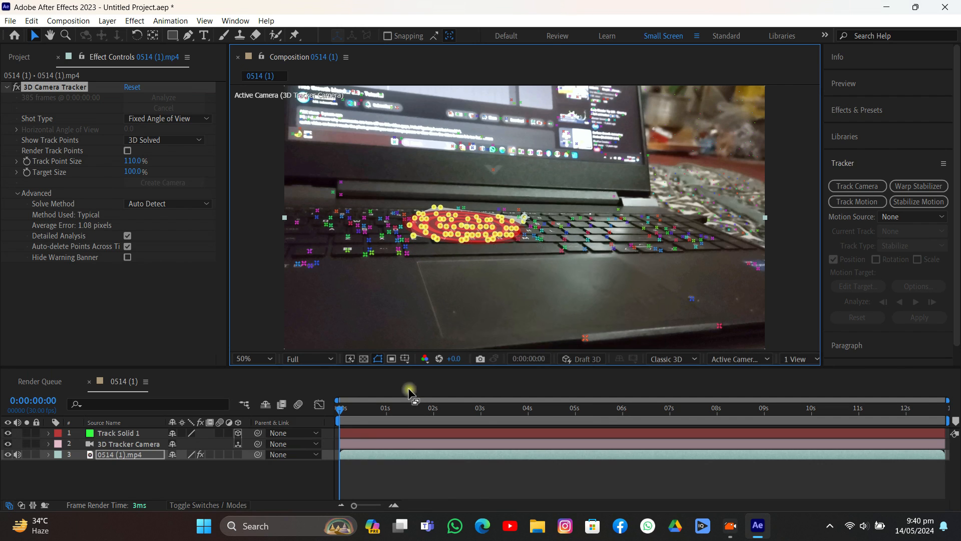
# - Play back the composition to check how the green track solid follows the laptop keyboard
pyautogui.click(406, 480)
pyautogui.press('space')
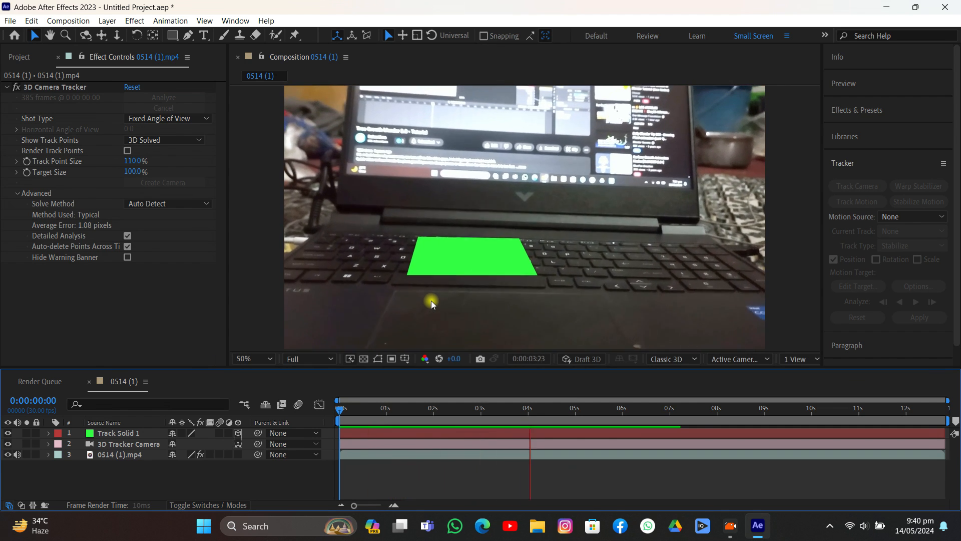
pyautogui.press('space')
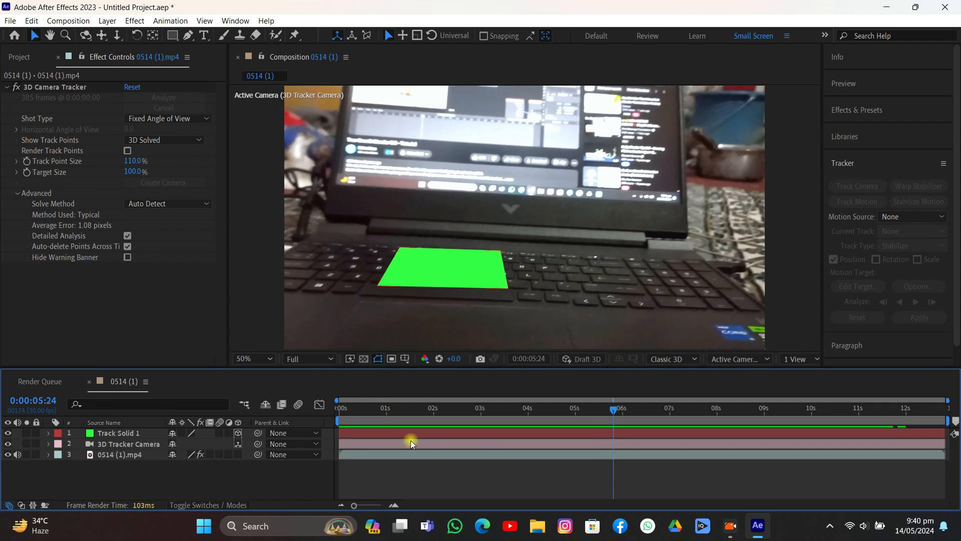
# - Select all three composition layers and run the script Export Composition Data to JSON (1).jsx
pyautogui.click(383, 454)
pyautogui.keyDown('shift'); pyautogui.click(380, 431); pyautogui.keyUp('shift')
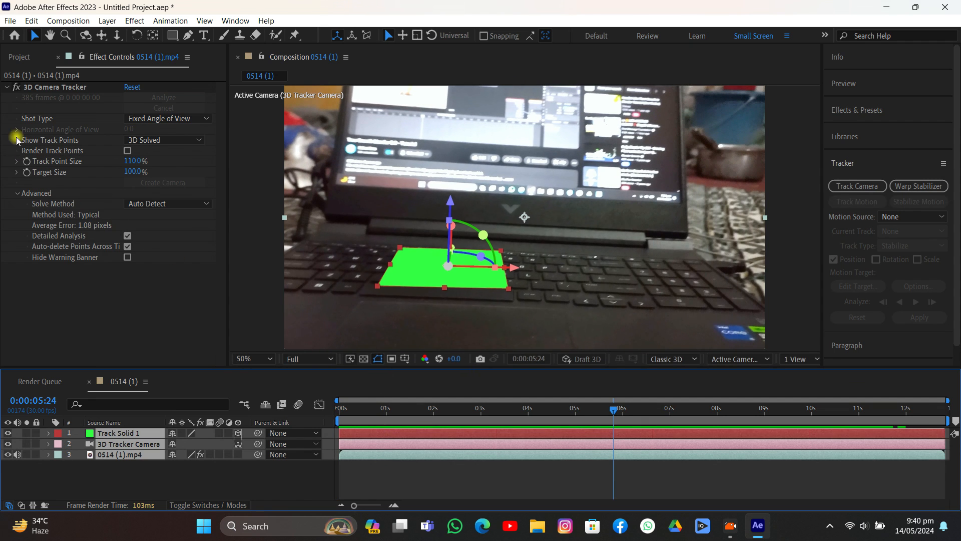
pyautogui.click(9, 21)
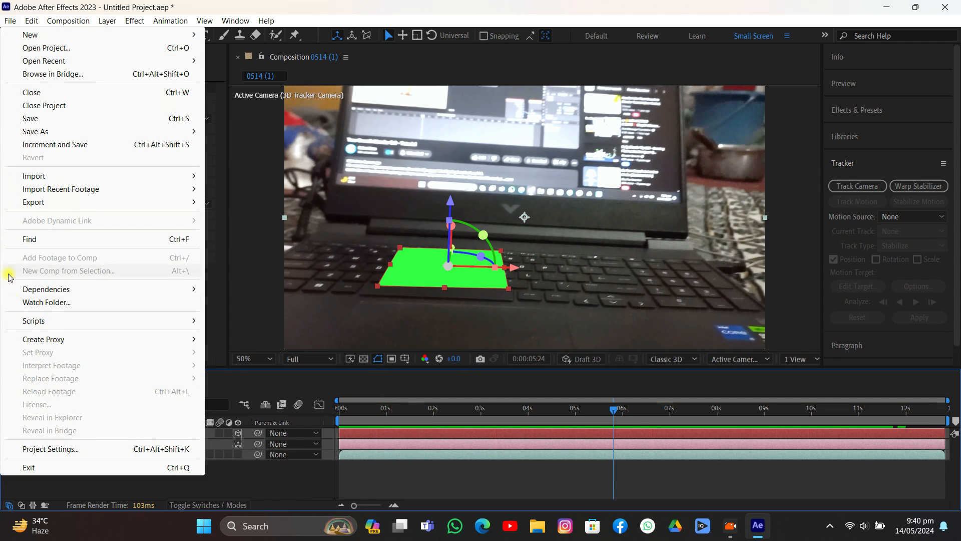
pyautogui.moveTo(146, 325)
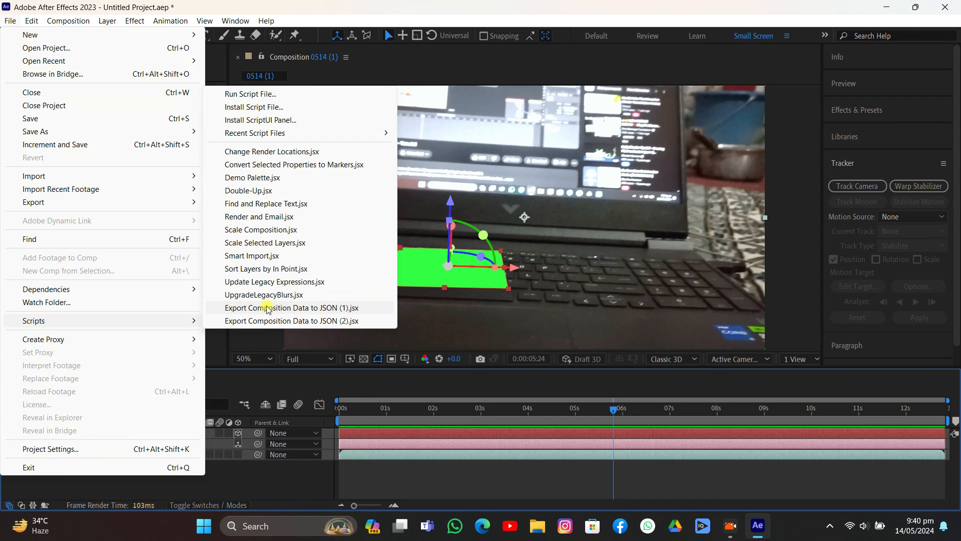
pyautogui.click(282, 308)
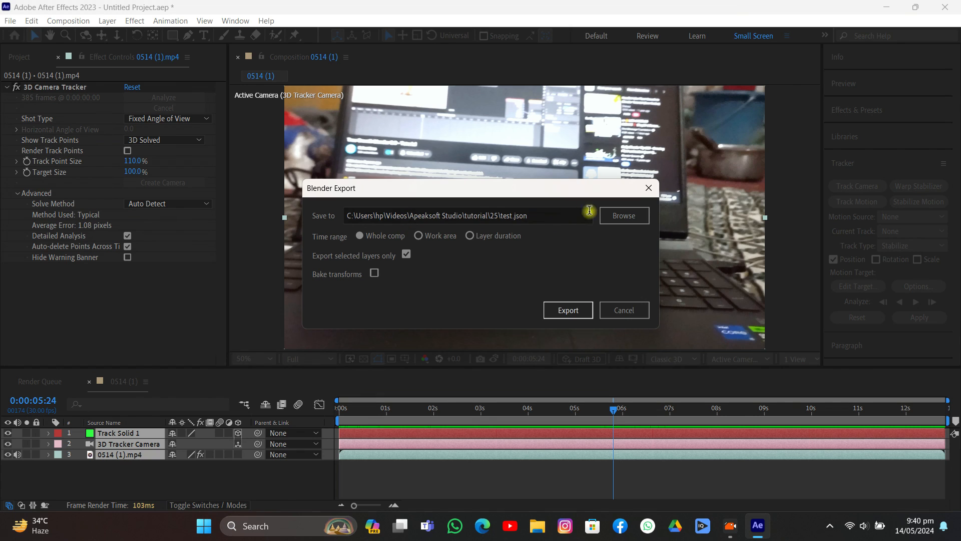
# - Export the selected layers' data for the whole composition as Track.json in folder 25
pyautogui.click(624, 215)
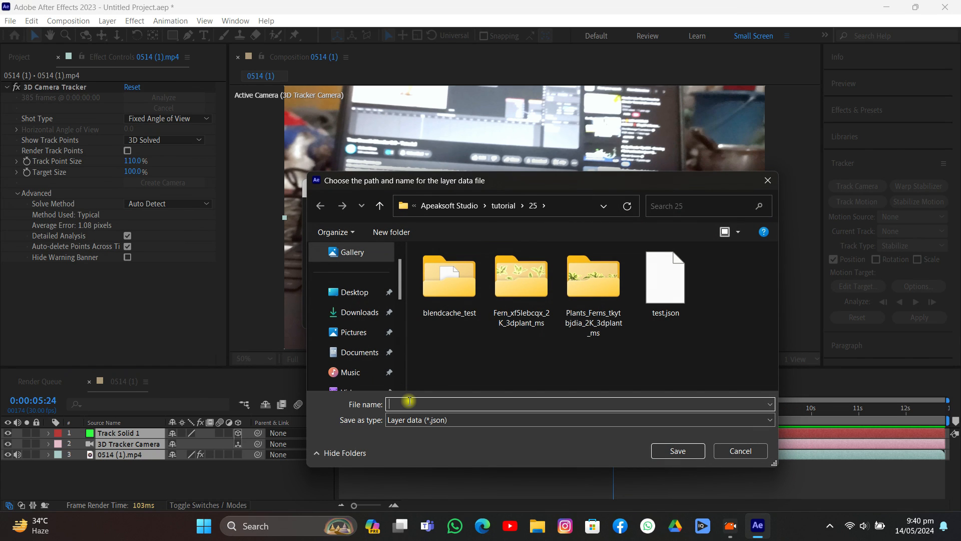
pyautogui.write('Track')
pyautogui.press('Return')
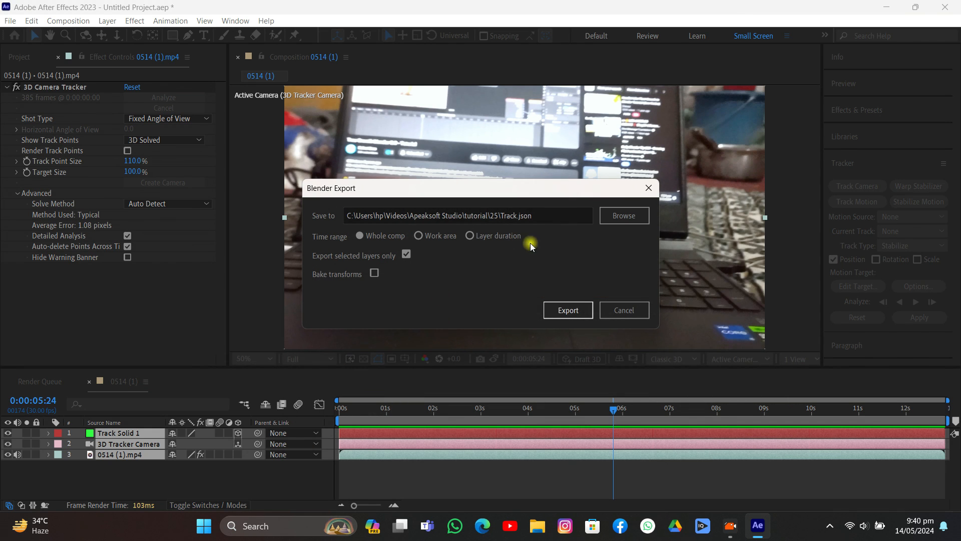
pyautogui.click(567, 310)
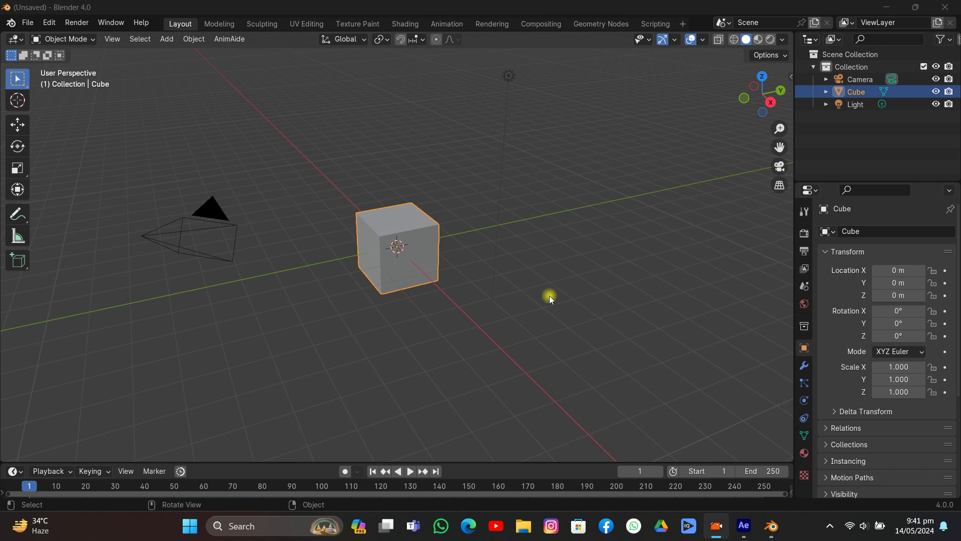
# - Switch to Blender and delete the default camera, cube and light
pyautogui.moveTo(549, 296)
pyautogui.mouseDown(button='middle')
pyautogui.moveTo(479, 282)
pyautogui.moveTo(536, 295)
pyautogui.mouseUp(button='middle')
pyautogui.press('a')
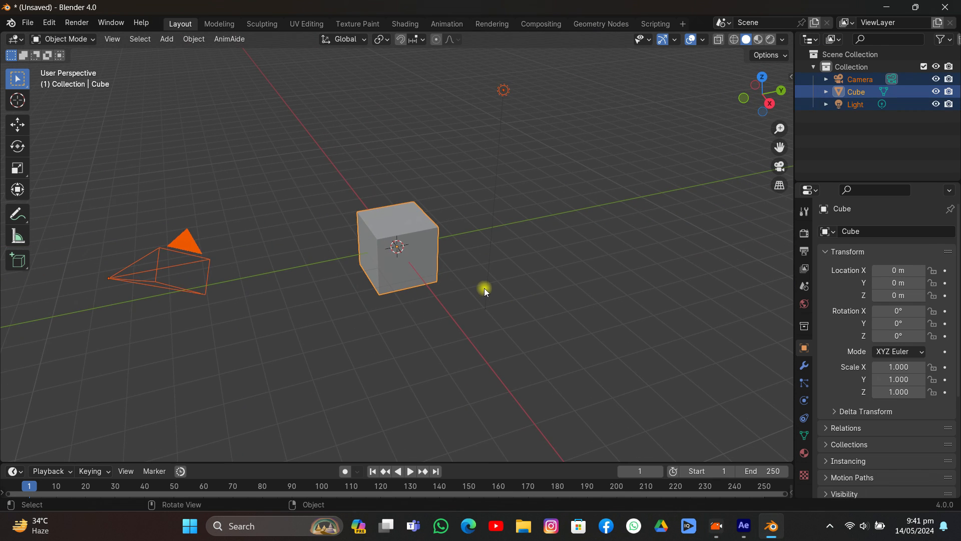
pyautogui.press('x')
pyautogui.click(485, 288)
# - Import Track.json from folder 25 as converted After Effects composition data
pyautogui.click(27, 24)
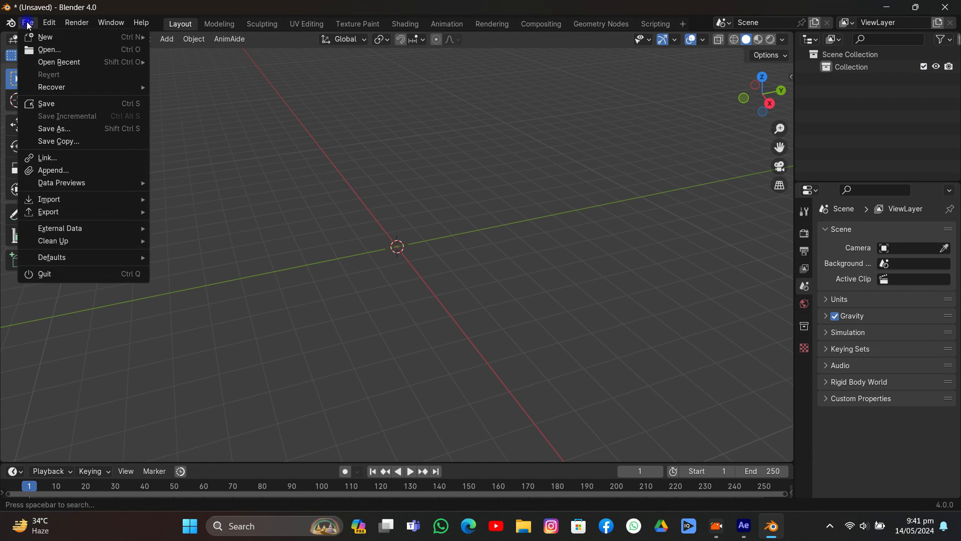
pyautogui.moveTo(46, 199)
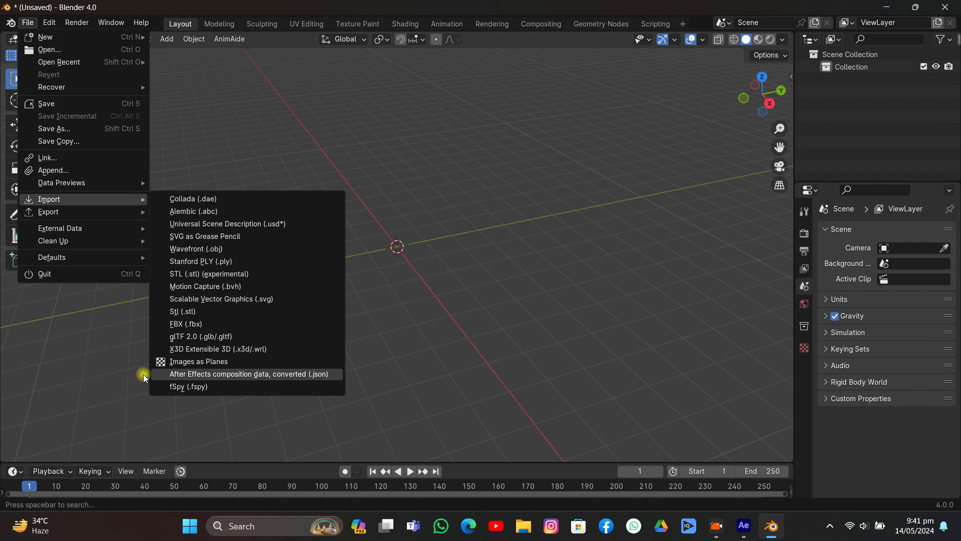
pyautogui.click(233, 376)
pyautogui.scroll(-3, 149, 269)
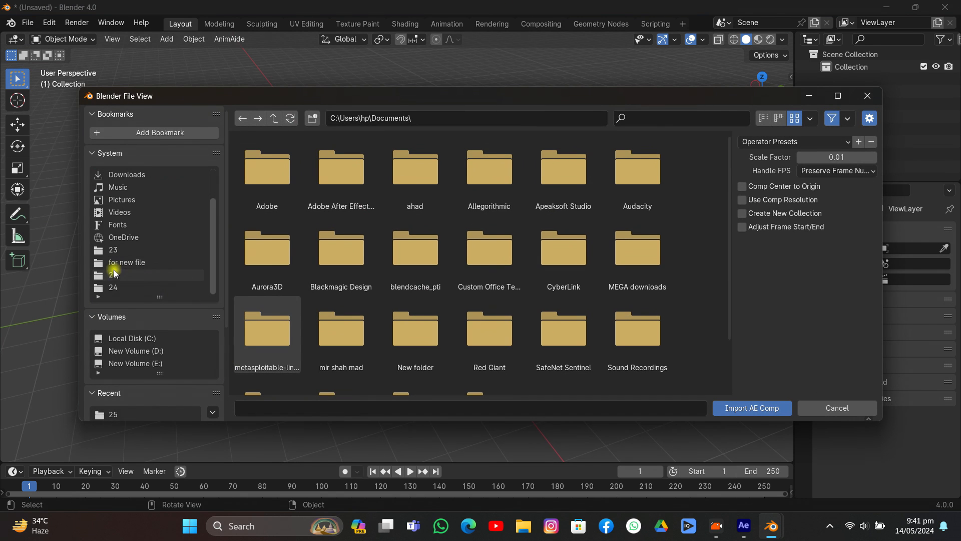
pyautogui.click(115, 275)
pyautogui.click(575, 174)
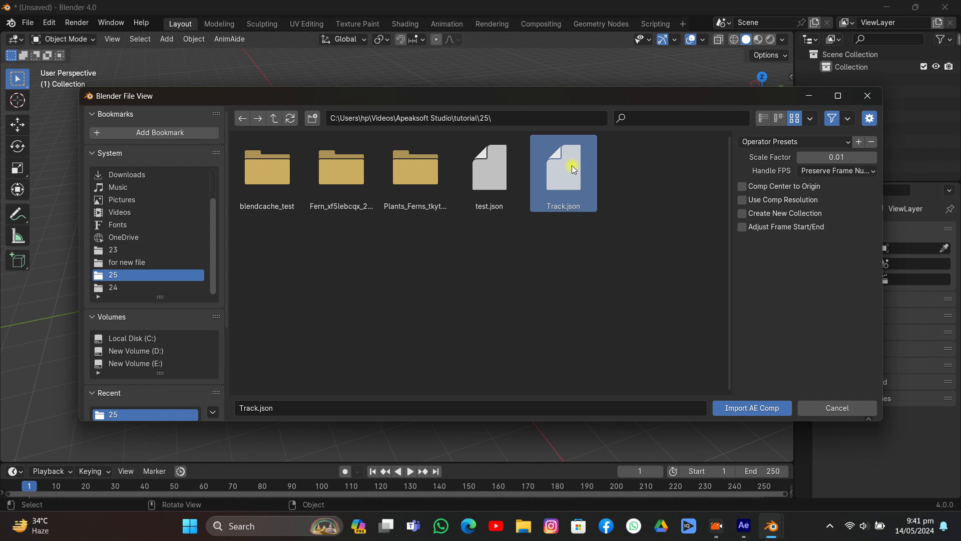
pyautogui.click(741, 409)
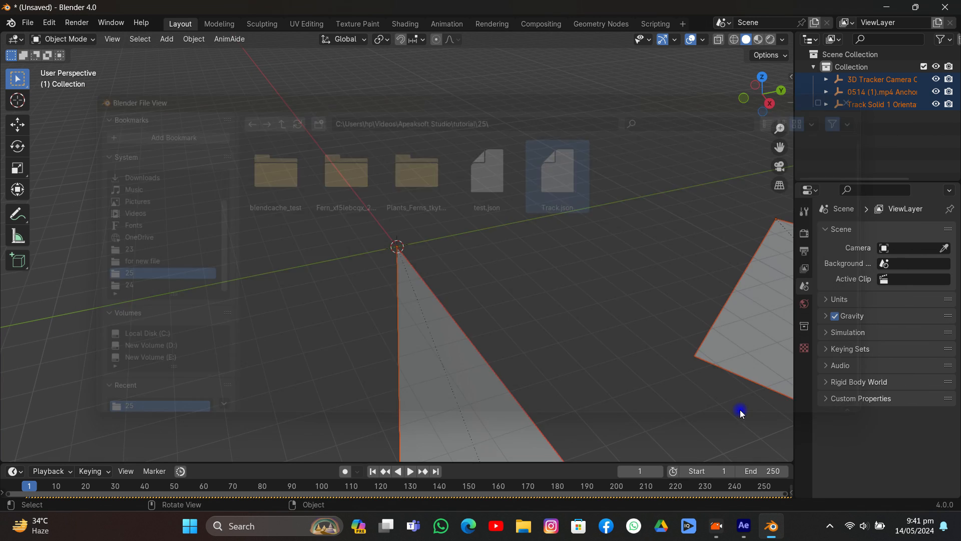
# - Delete the upright footage plane from the imported scene
pyautogui.scroll(-5, 476, 312)
pyautogui.moveTo(439, 320); pyautogui.dragTo(440, 285, button='middle')
pyautogui.click(477, 354)
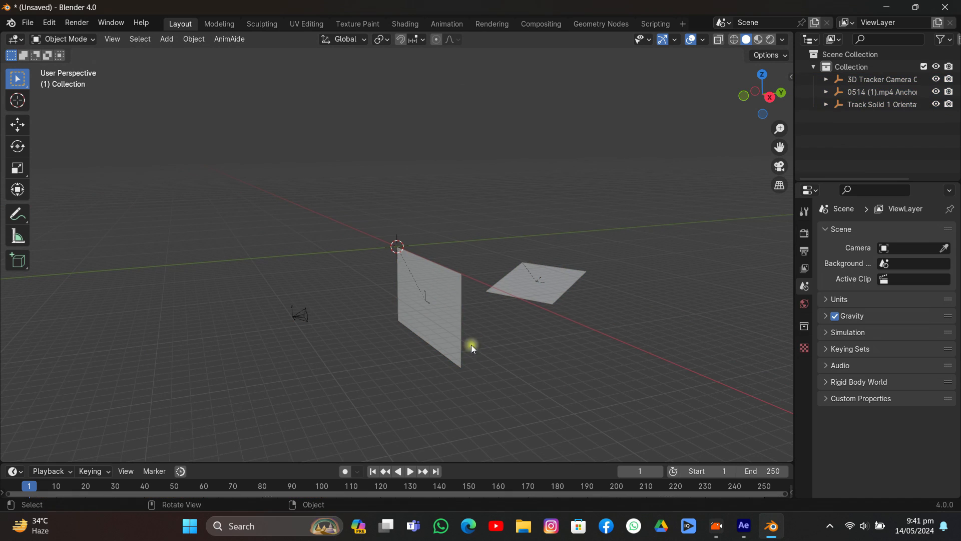
pyautogui.click(454, 287)
pyautogui.press('x')
pyautogui.click(440, 274)
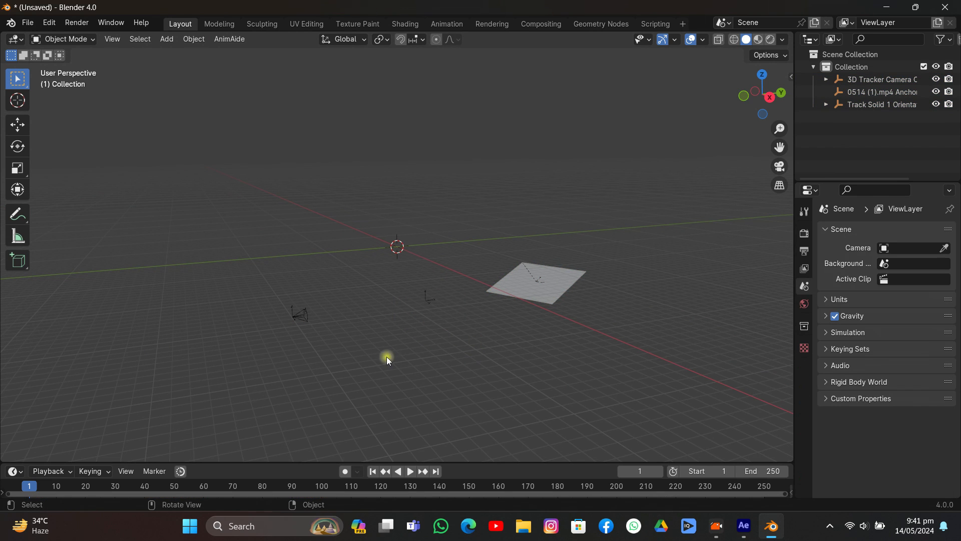
# - Enlarge the timeline, select all imported objects and shift their keyframes to start at frame 1, checking by scrubbing and returning to frame 1
pyautogui.moveTo(323, 461); pyautogui.dragTo(317, 404)
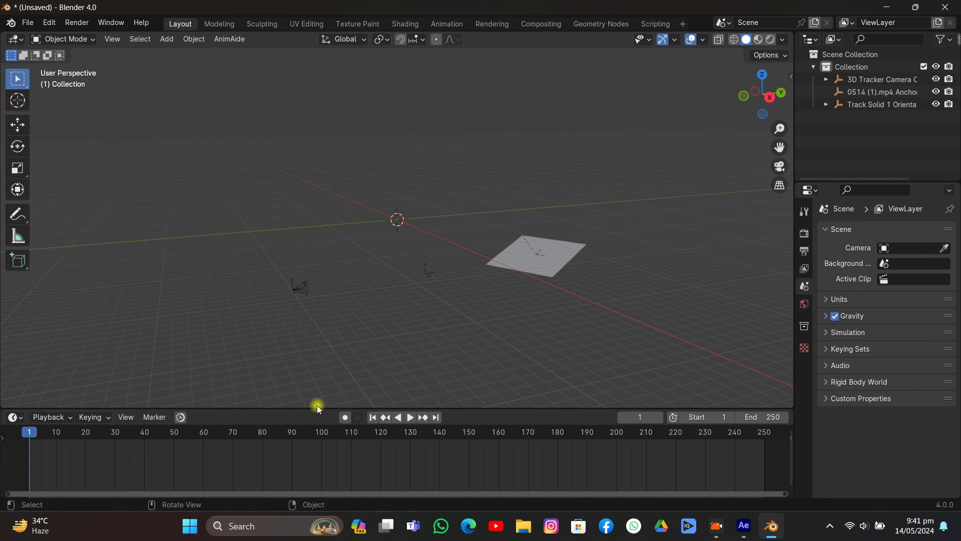
pyautogui.press('a')
pyautogui.moveTo(156, 450); pyautogui.dragTo(370, 462, button='middle')
pyautogui.scroll(4, 350, 463)
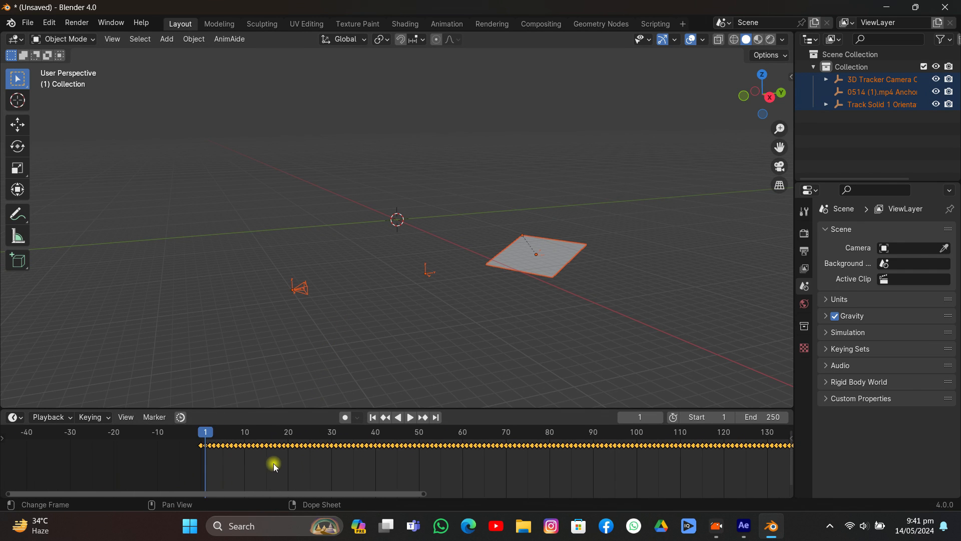
pyautogui.press('g')
pyautogui.click(209, 468)
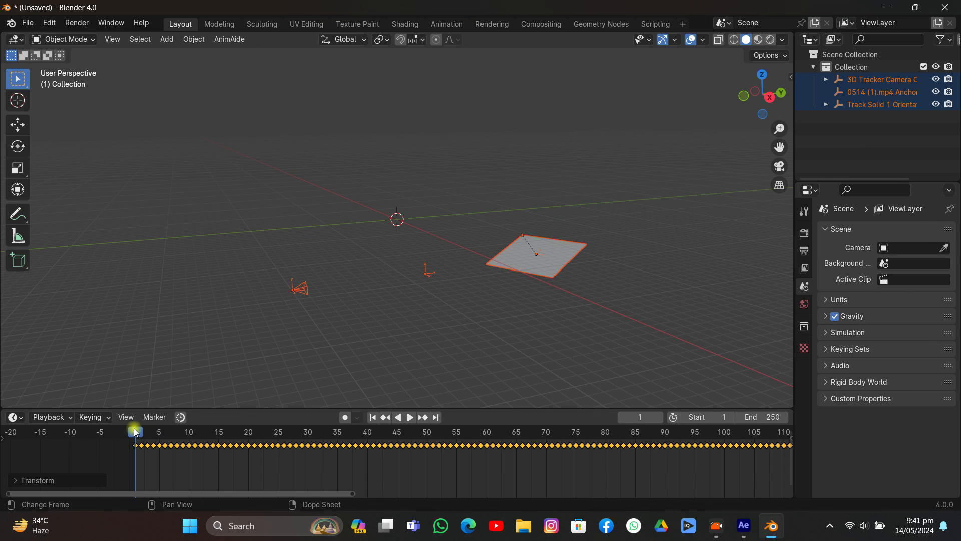
pyautogui.click(229, 470)
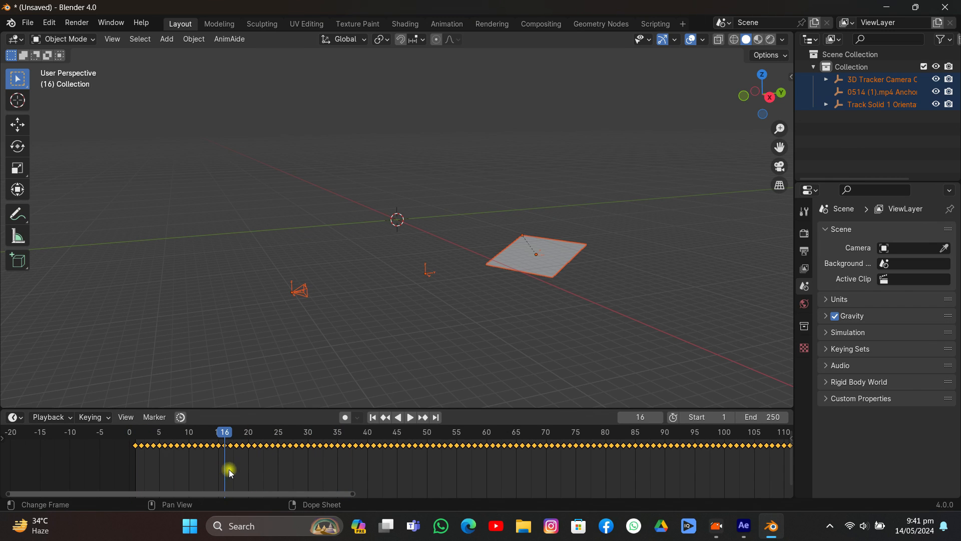
pyautogui.click(373, 417)
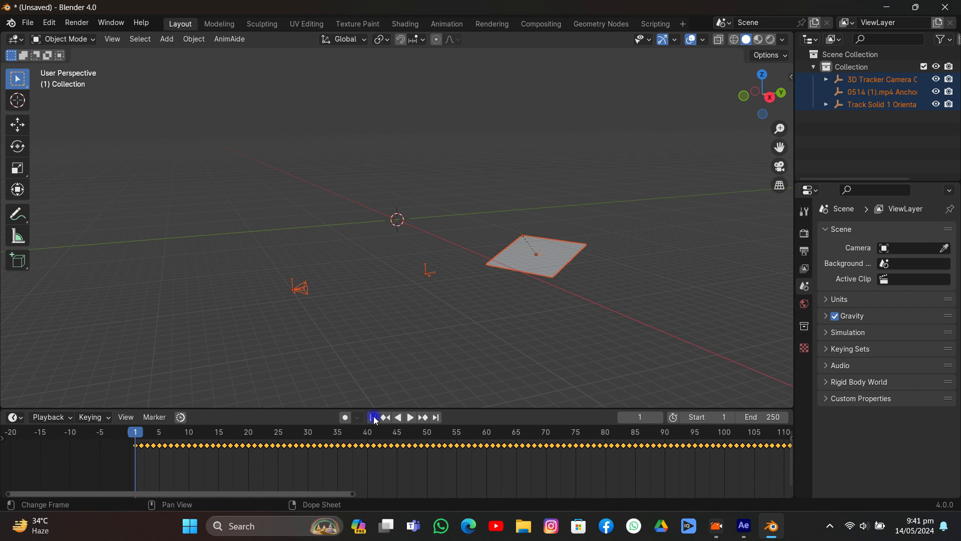
pyautogui.click(709, 319)
# - Set the scene's output frame rate to 30 fps
pyautogui.click(805, 251)
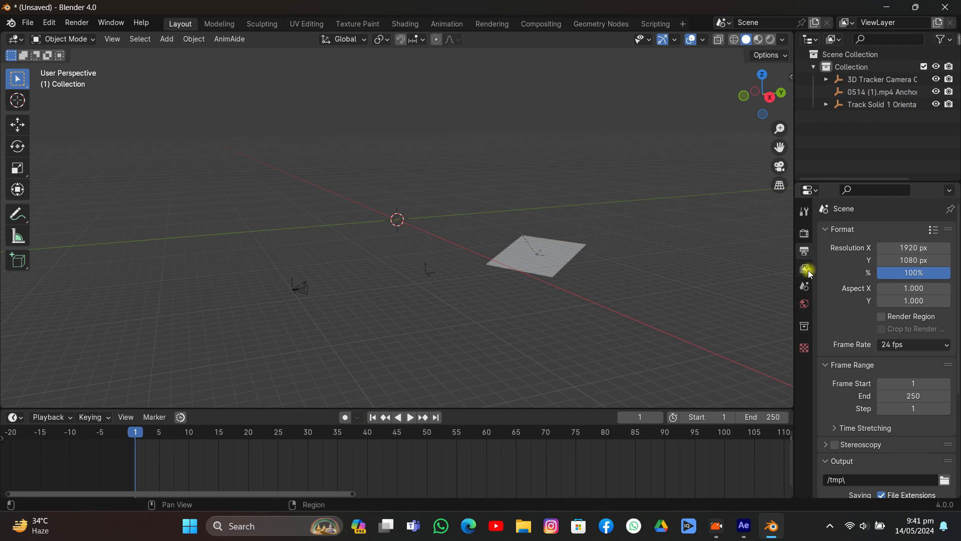
pyautogui.click(892, 345)
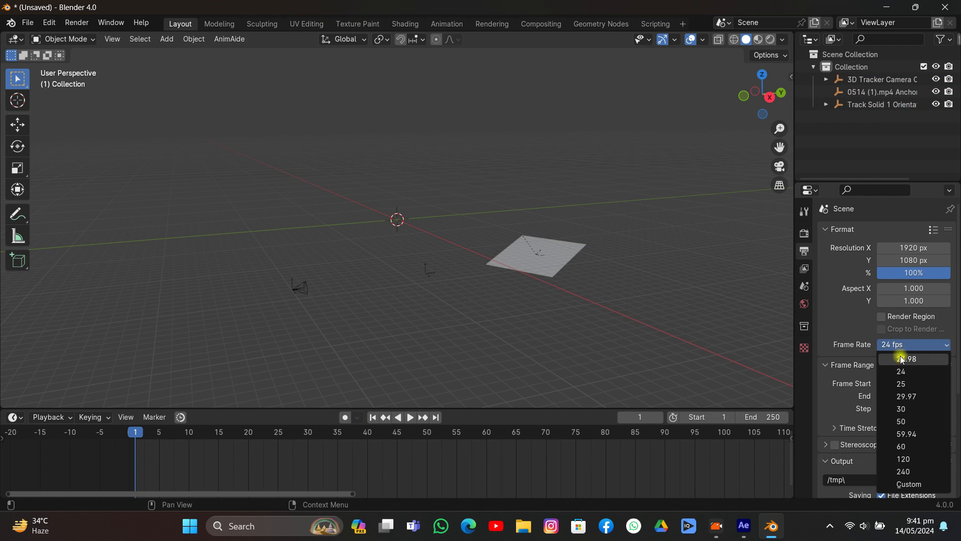
pyautogui.click(908, 411)
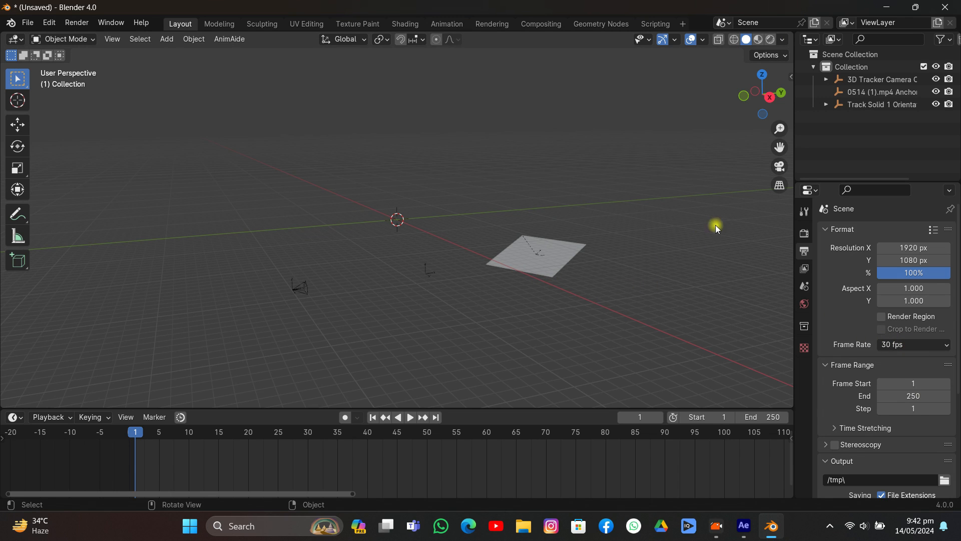
# - Look through the 3D tracker camera, select it, and enable its background images with a new image slot
pyautogui.click(778, 167)
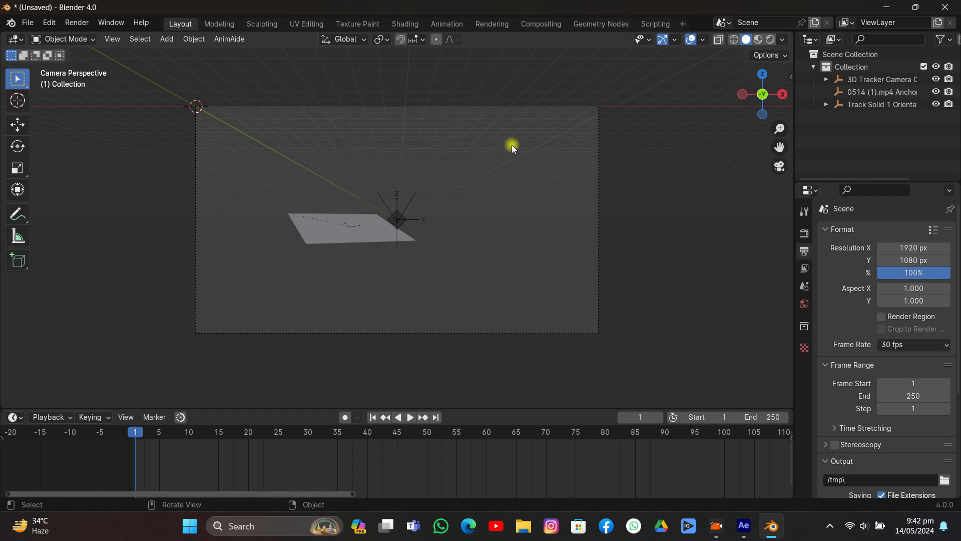
pyautogui.click(514, 107)
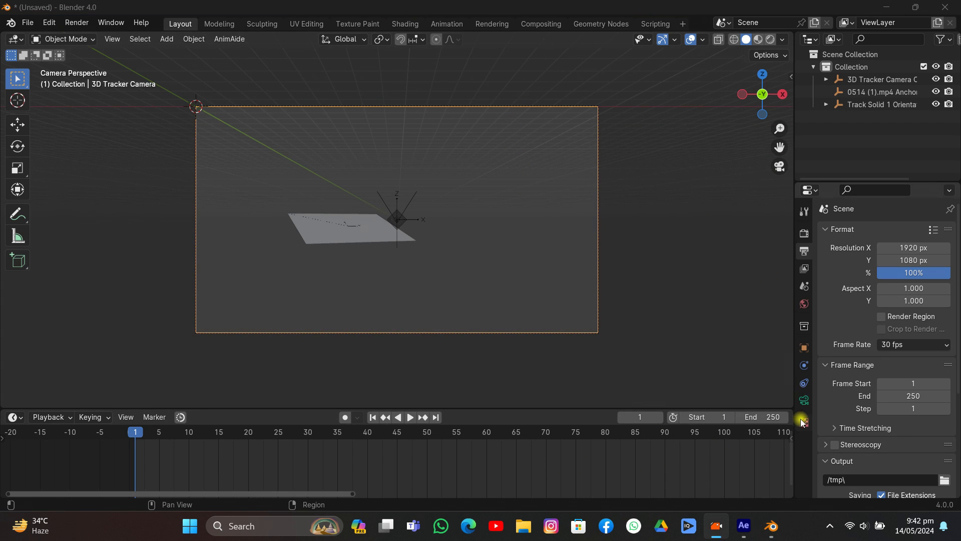
pyautogui.click(804, 400)
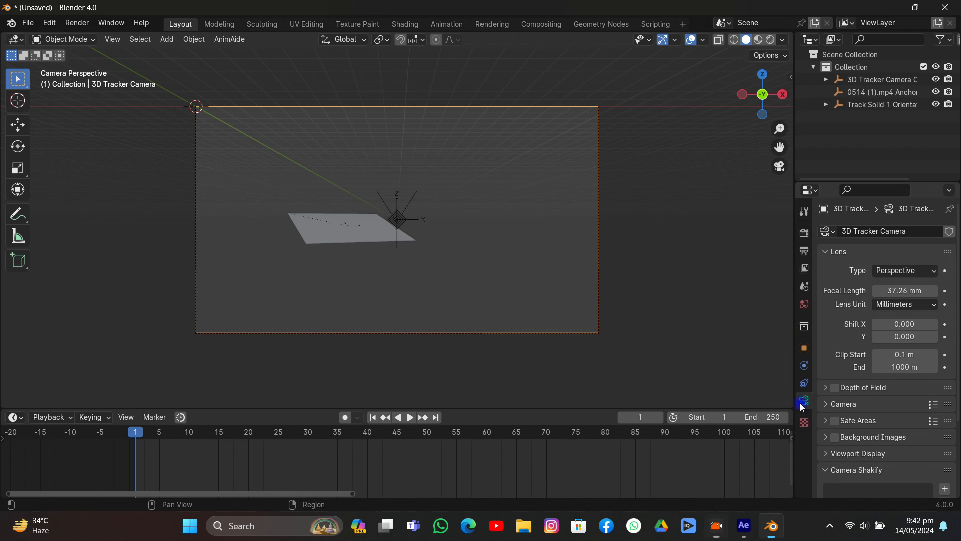
pyautogui.click(834, 437)
pyautogui.click(852, 437)
pyautogui.scroll(-5, 858, 423)
pyautogui.click(891, 355)
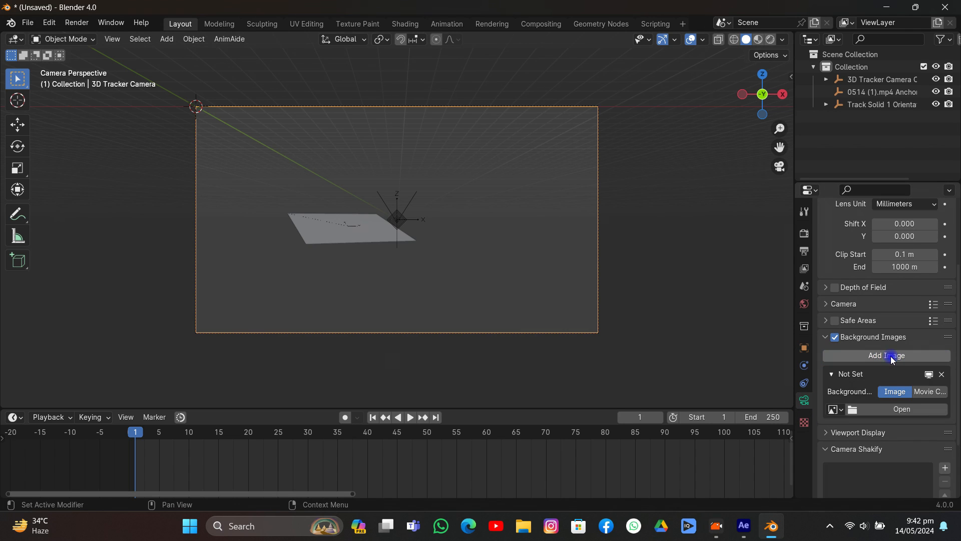
# - Load 0514 (1).mp4 from folder 25 as the camera's background movie clip and set its opacity to 1.000
pyautogui.click(923, 392)
pyautogui.click(920, 425)
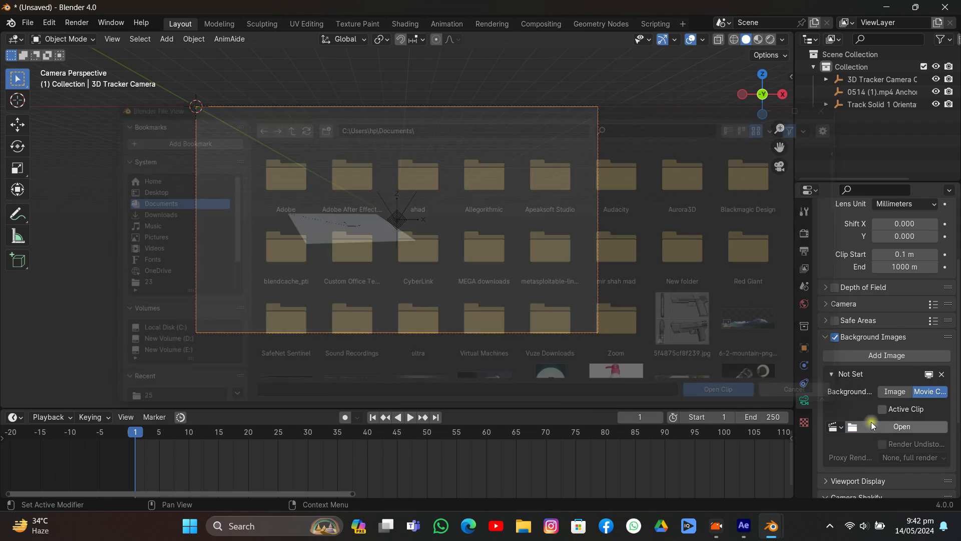
pyautogui.click(134, 275)
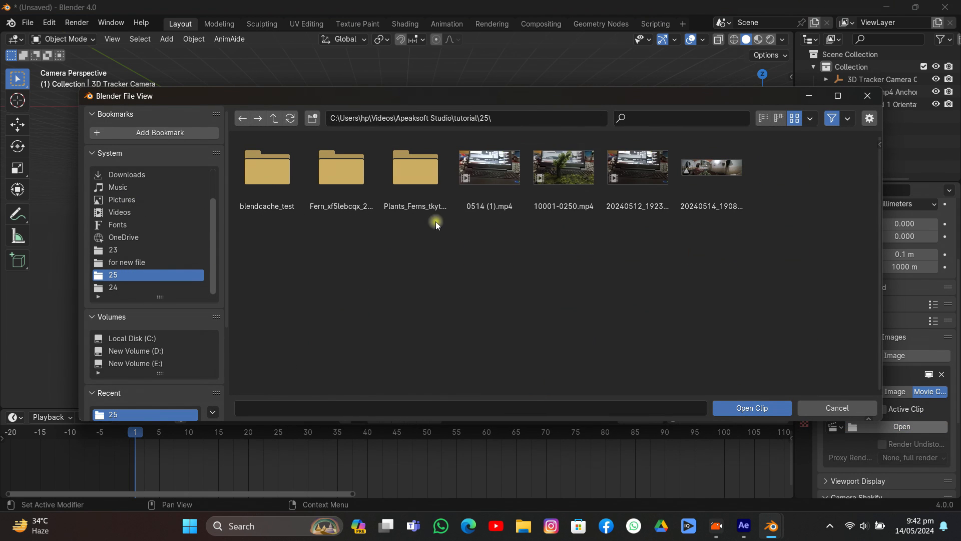
pyautogui.click(499, 173)
pyautogui.click(762, 406)
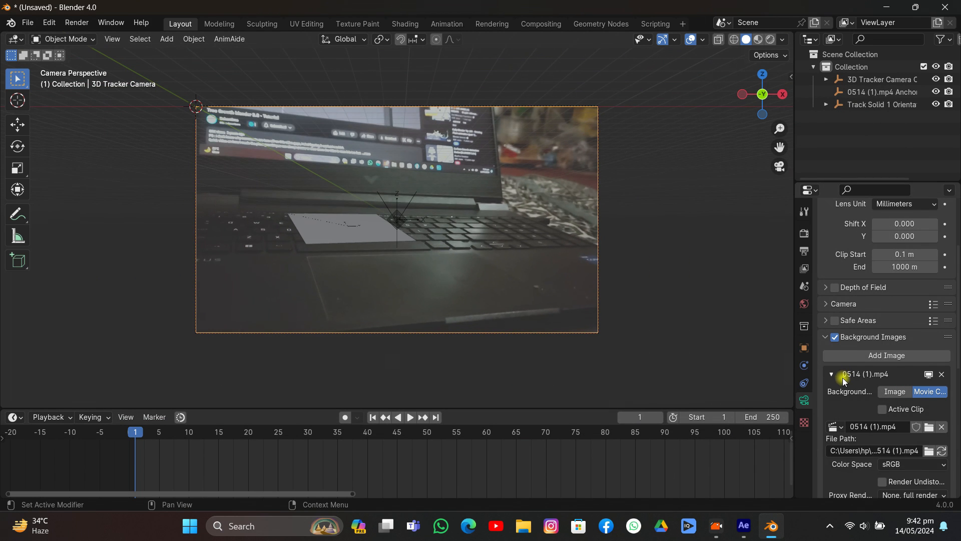
pyautogui.scroll(-5, 845, 380)
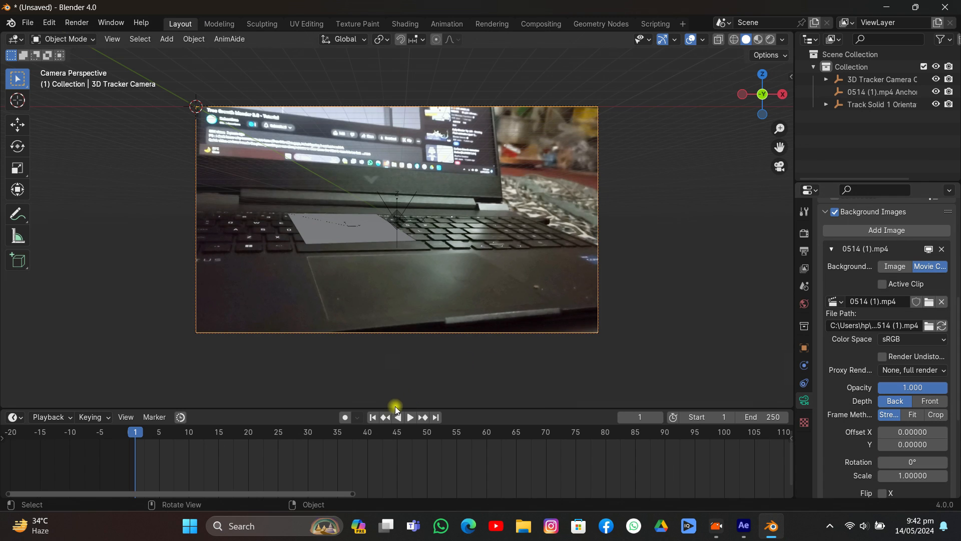
# - Play the animation up to frame 92 to check the track against the footage and select the tracked plane
pyautogui.press('space')
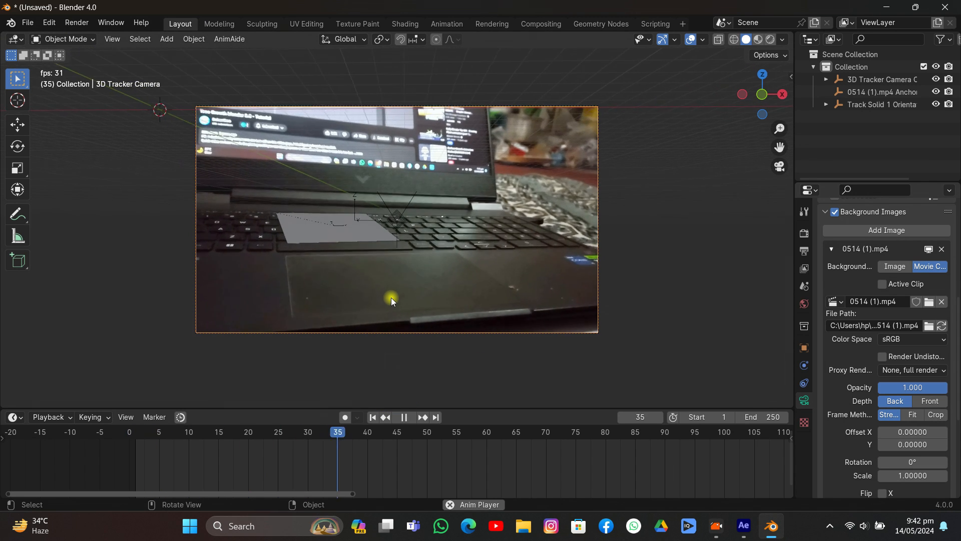
pyautogui.press('space')
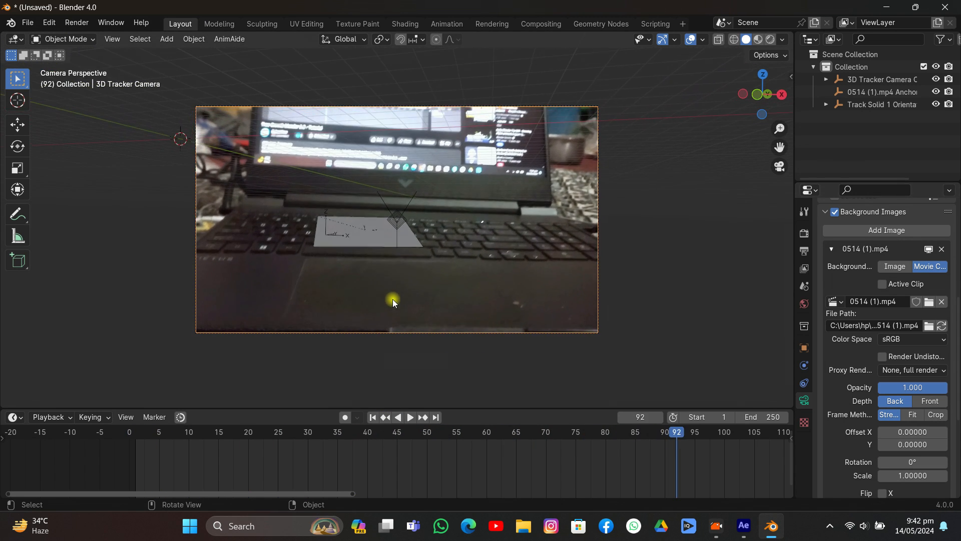
pyautogui.click(388, 246)
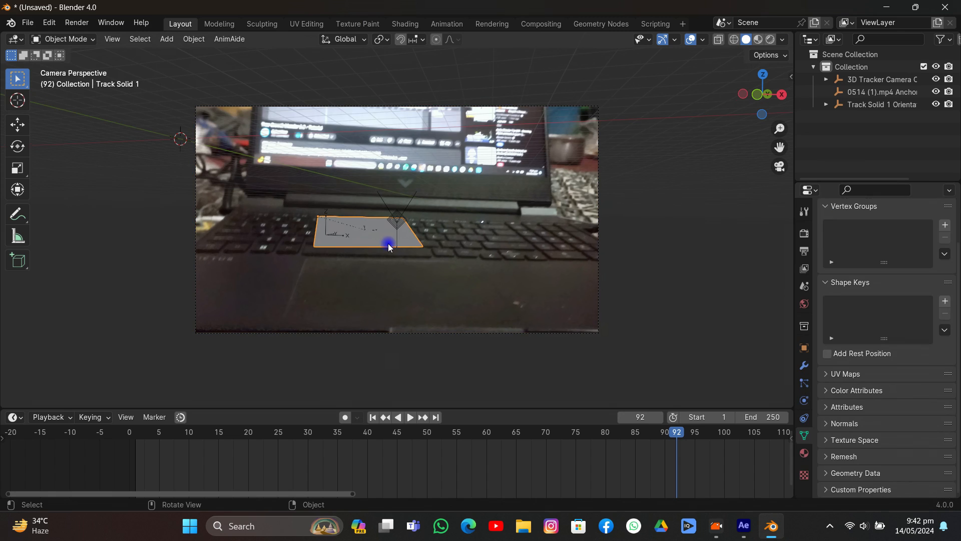
pyautogui.press('g')
pyautogui.press('x')
pyautogui.rightClick(434, 246)
# - Set the transform orientation to Local and move the plane to the far left corner of the laptop keyboard
pyautogui.click(344, 39)
pyautogui.click(321, 88)
pyautogui.click(16, 124)
pyautogui.moveTo(352, 216); pyautogui.dragTo(269, 254)
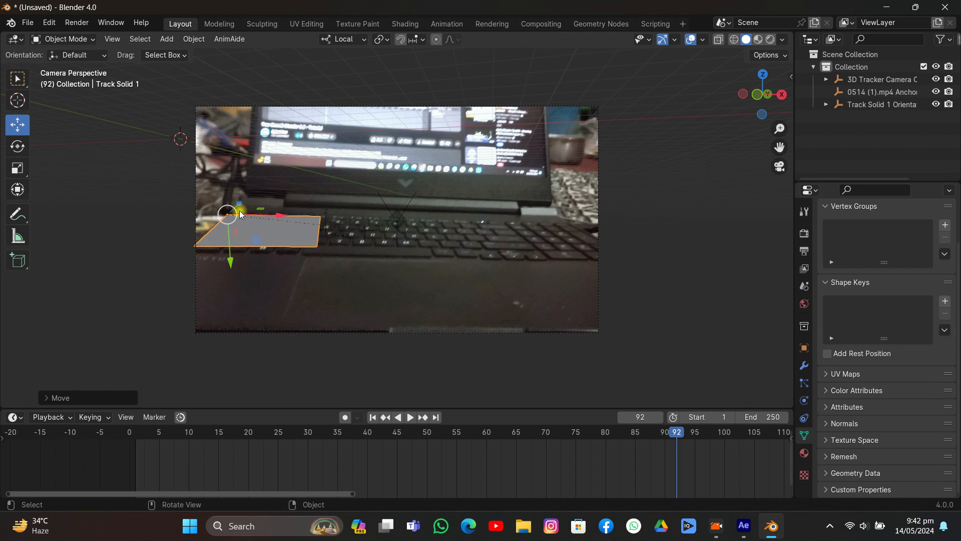
pyautogui.moveTo(240, 215); pyautogui.dragTo(263, 254)
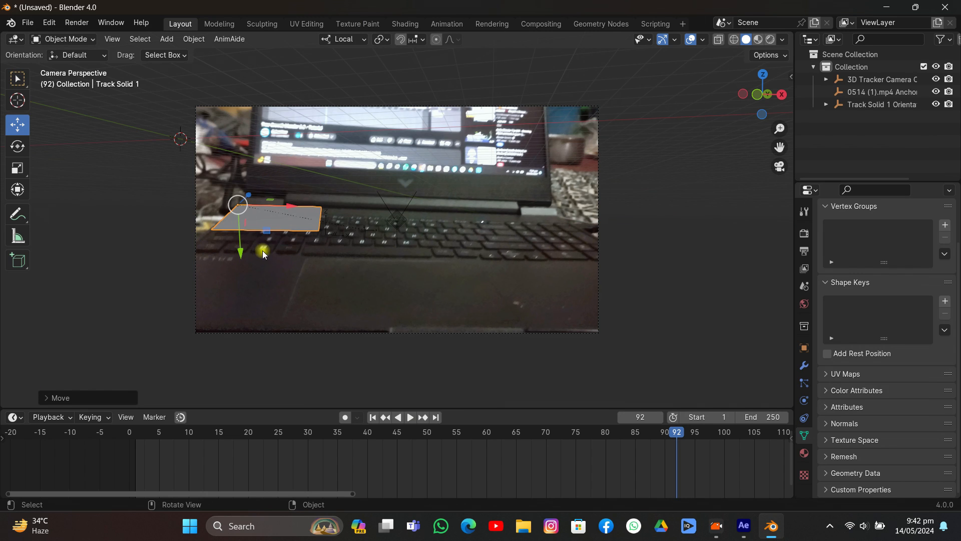
# - Scale the plane uniformly by about 2.72 and rotate it about 2.7° around its local Y axis
pyautogui.press('s')
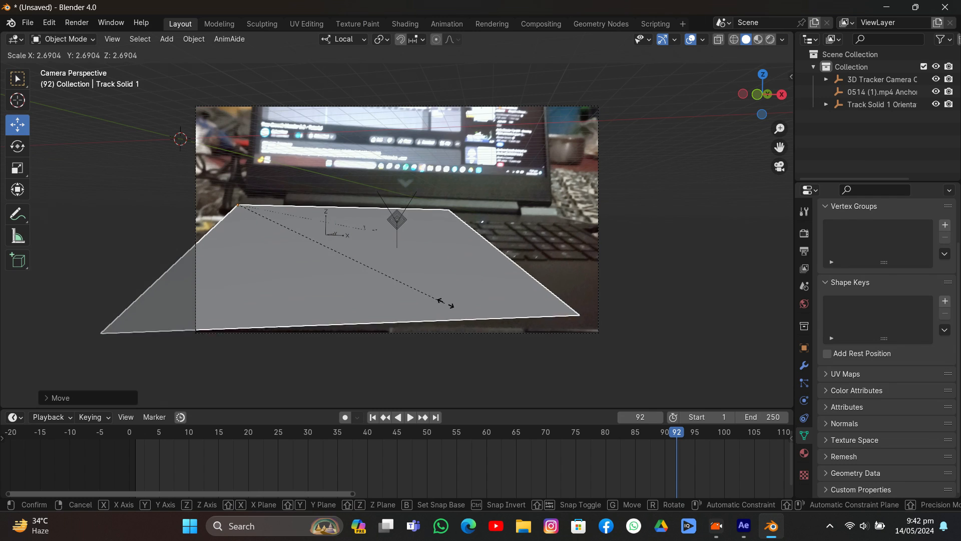
pyautogui.click(469, 293)
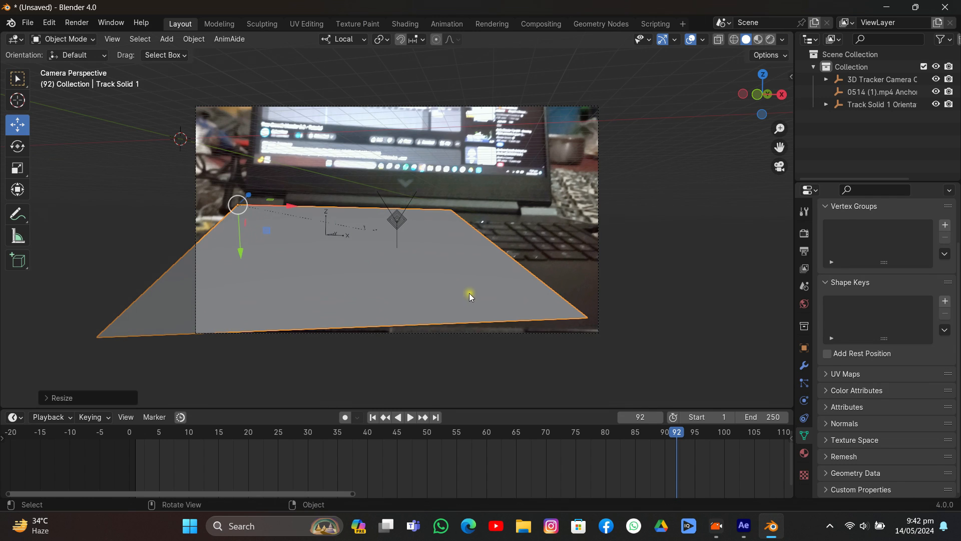
pyautogui.press('r')
pyautogui.press('y')
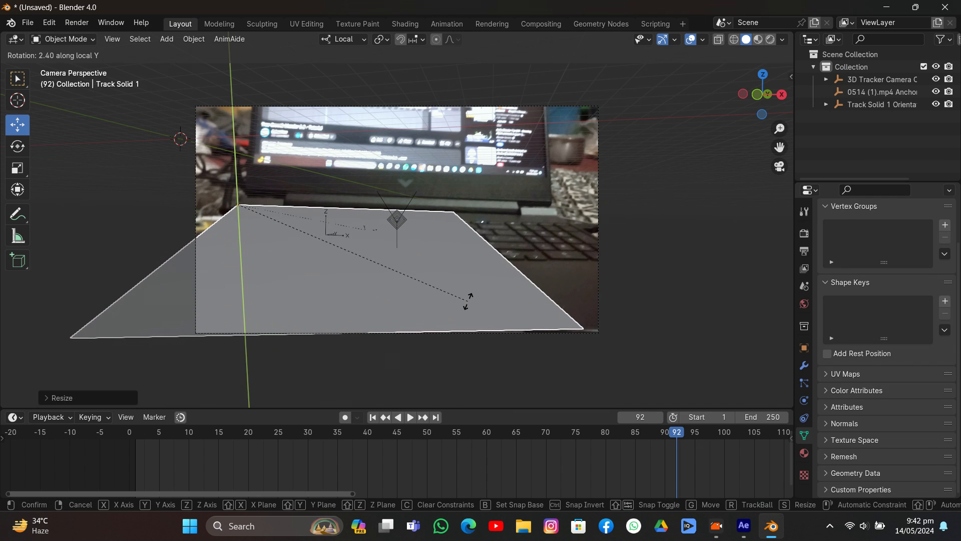
pyautogui.click(468, 304)
# - Nudge the plane slightly and stretch it along local X to a scale of about 4.28, spanning the keyboard's width
pyautogui.moveTo(299, 212); pyautogui.dragTo(303, 214)
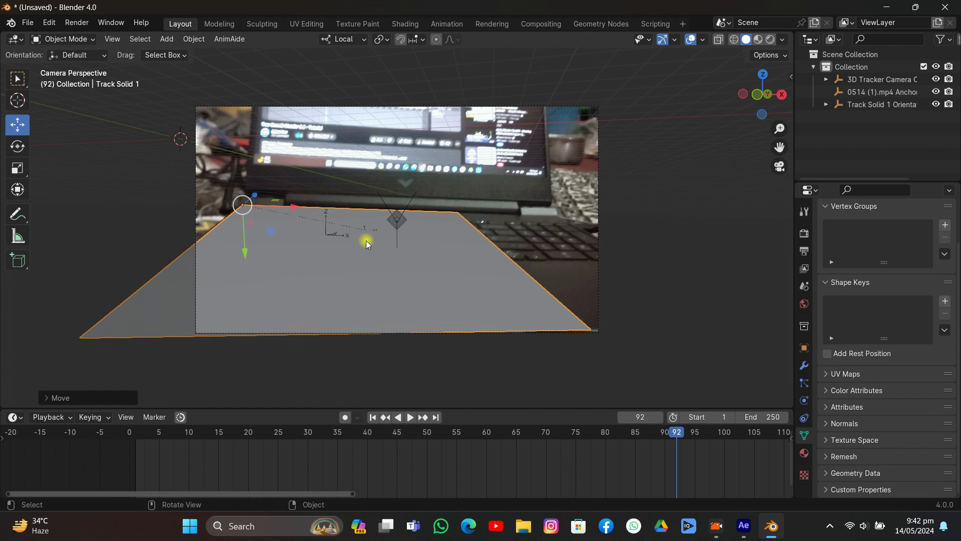
pyautogui.press('s')
pyautogui.press('x')
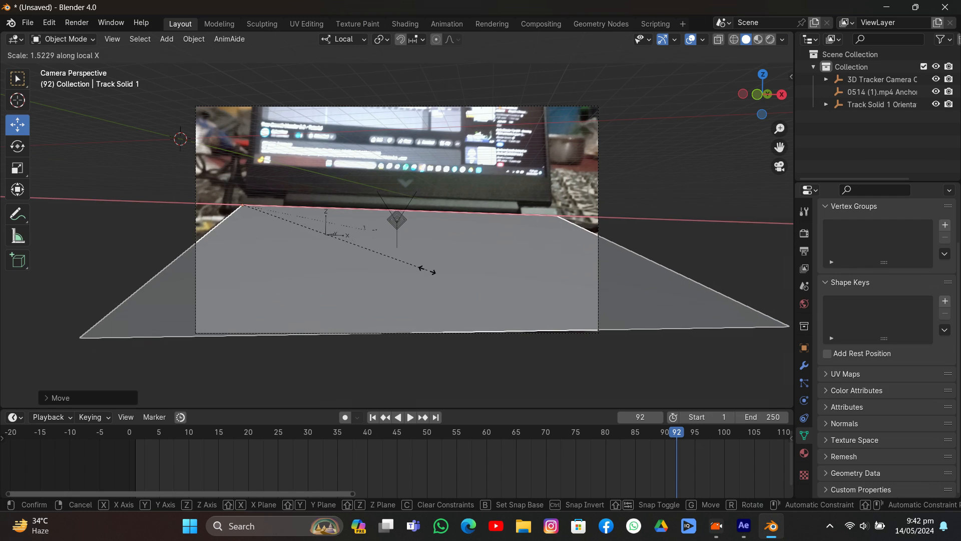
pyautogui.click(445, 260)
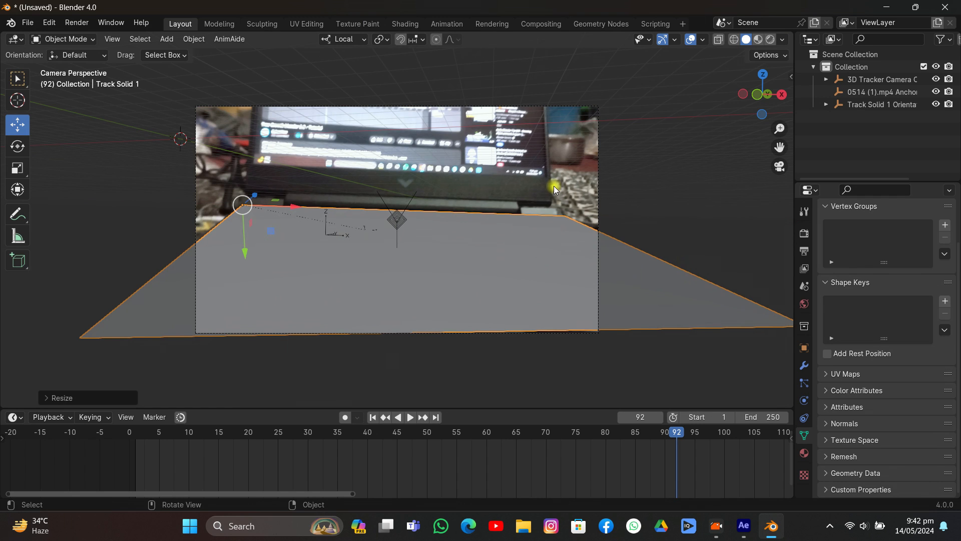
# - Play the animation to frame 153 with the plane deselected to check how it tracks, and reselect the plane
pyautogui.click(588, 186)
pyautogui.press('space')
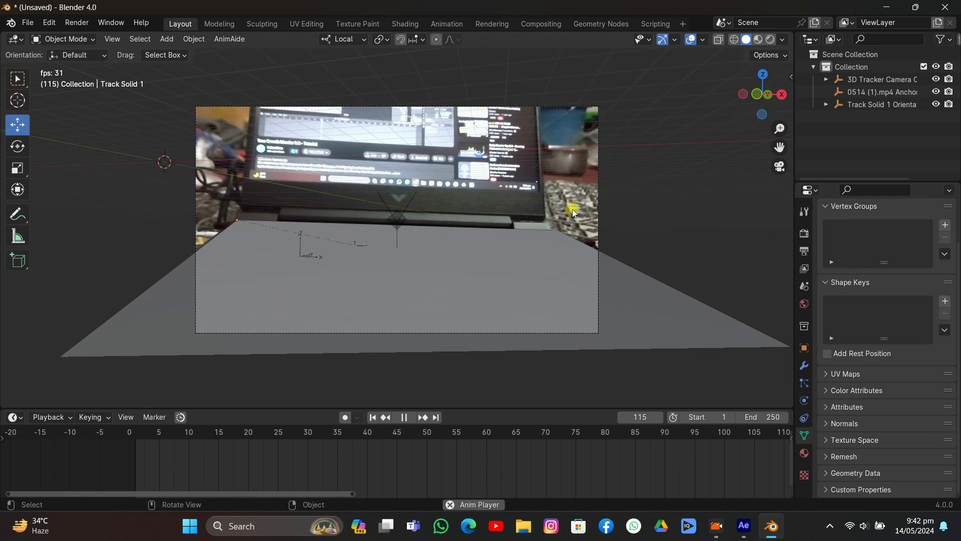
pyautogui.press('space')
pyautogui.click(557, 267)
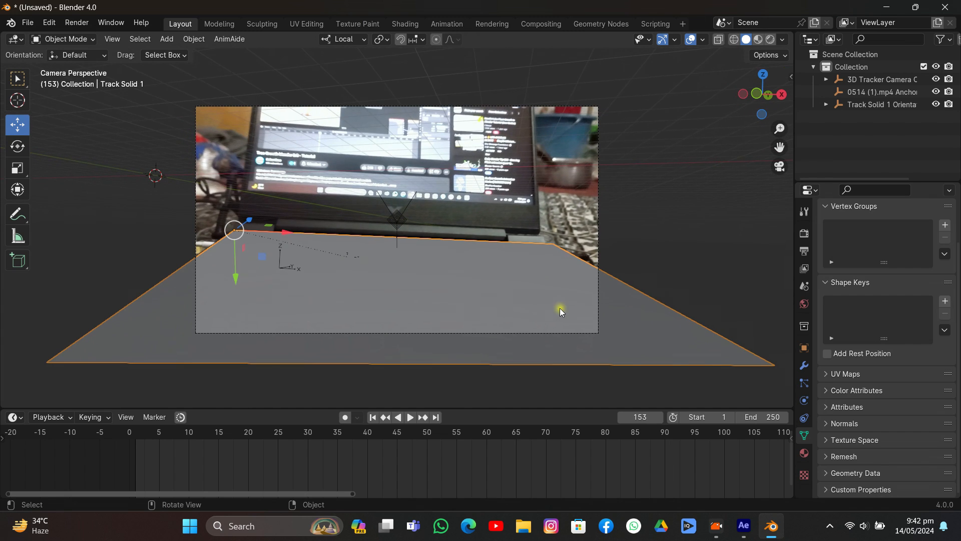
# - Set the render engine to Cycles with GPU Compute and enable viewport denoising
pyautogui.click(805, 233)
pyautogui.scroll(2, 899, 251)
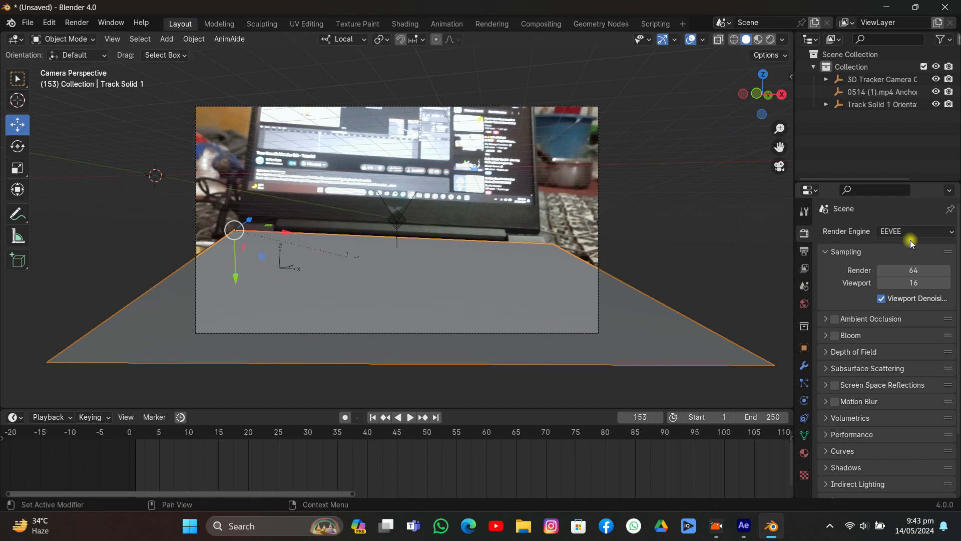
pyautogui.click(906, 231)
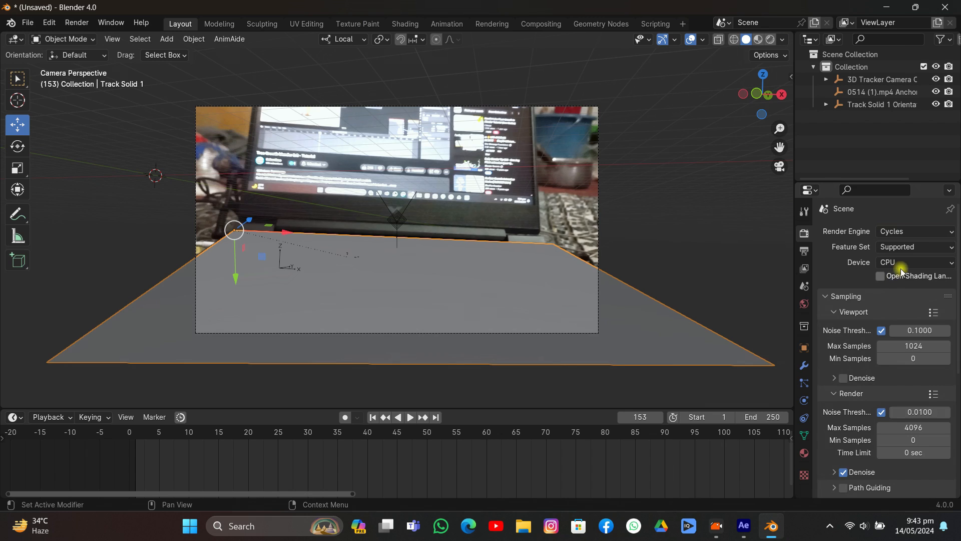
pyautogui.click(901, 265)
pyautogui.click(900, 290)
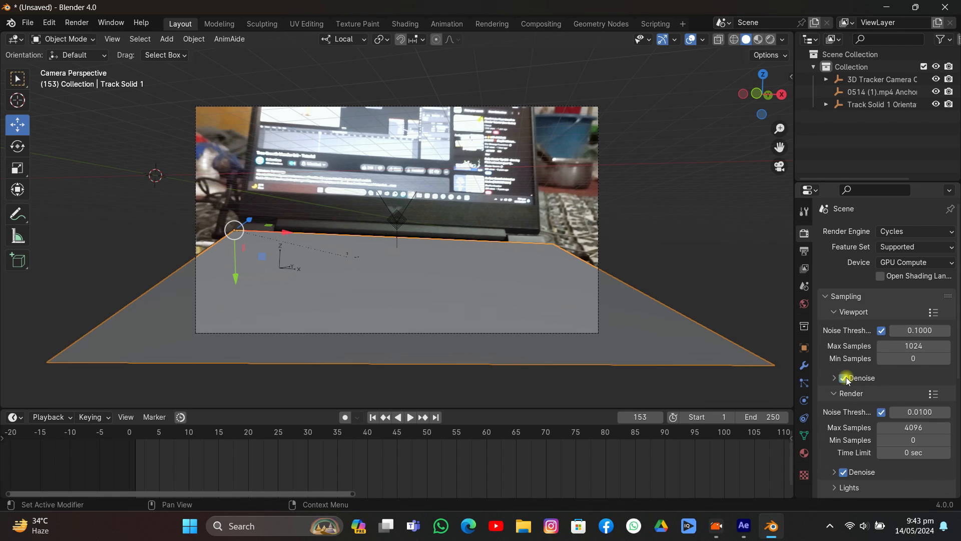
# - Make the tracked plane a shadow catcher in its object visibility settings
pyautogui.click(805, 348)
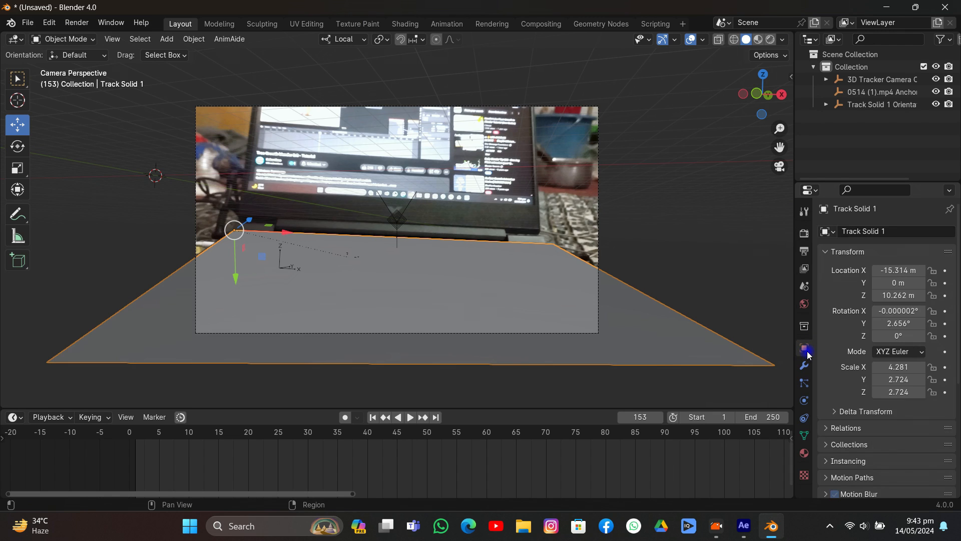
pyautogui.scroll(-8, 848, 385)
pyautogui.click(845, 381)
pyautogui.scroll(-4, 846, 387)
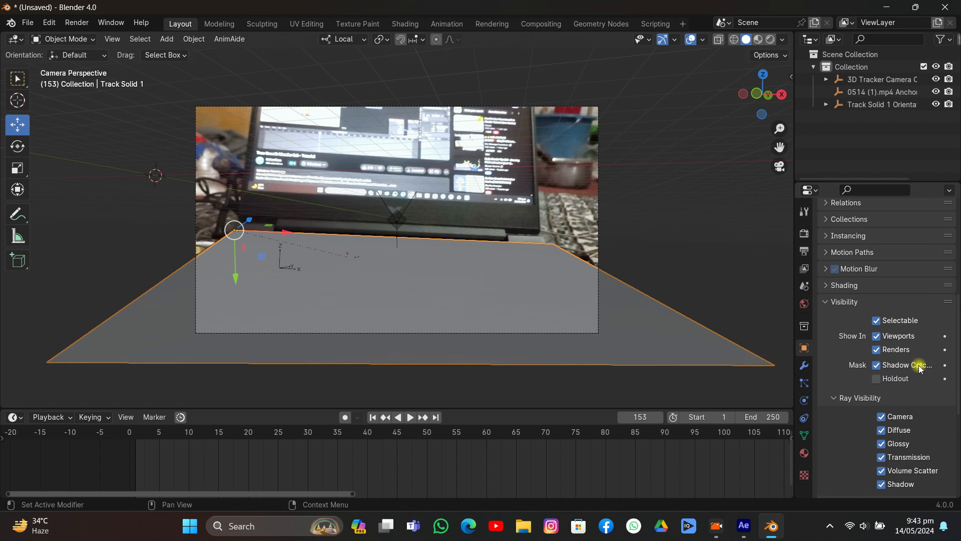
# - Go to frame 79 and snap the 3D cursor to the selected tracked plane's origin
pyautogui.moveTo(358, 431); pyautogui.dragTo(601, 435)
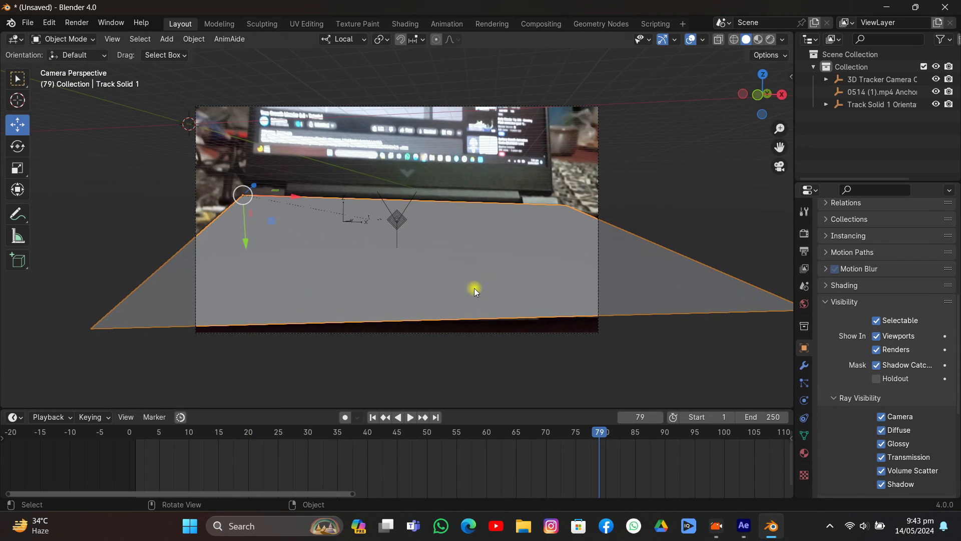
pyautogui.hotkey('shift', 's')
pyautogui.click(472, 421)
# - Add a cylinder mesh at the 3D cursor on the tracked plane's corner
pyautogui.moveTo(403, 230); pyautogui.dragTo(480, 294, button='middle')
pyautogui.hotkey('shift', 'a')
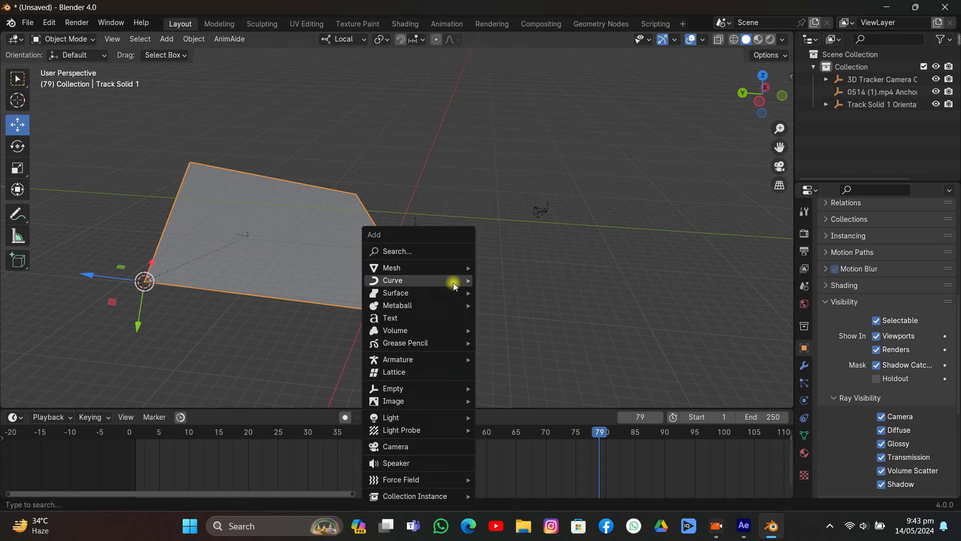
pyautogui.moveTo(450, 270)
pyautogui.scroll(3, 486, 68)
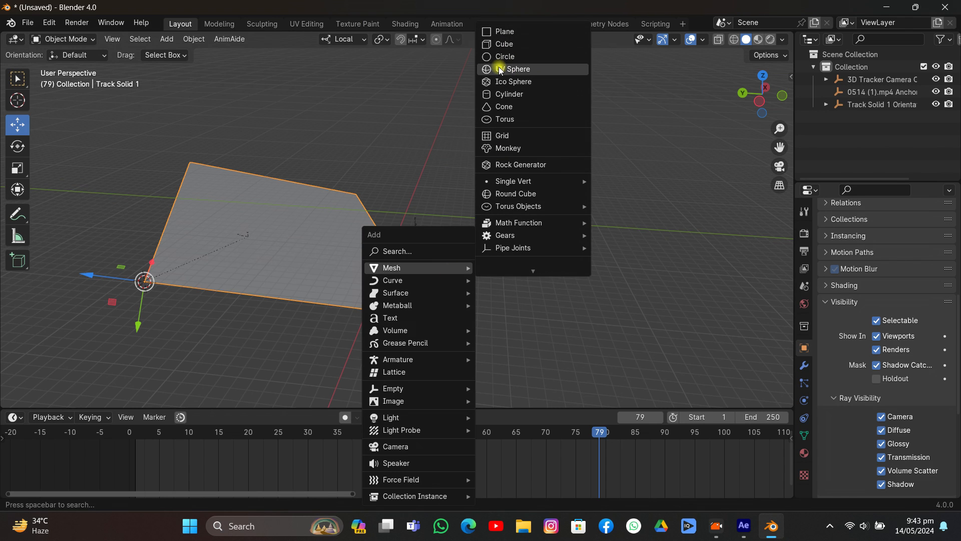
pyautogui.click(488, 94)
# - Extend the cylinder selection to the tracked plane as the active object and open the Copy Attributes options
pyautogui.moveTo(299, 226)
pyautogui.mouseDown(button='middle')
pyautogui.moveTo(302, 251)
pyautogui.moveTo(296, 201)
pyautogui.moveTo(289, 219)
pyautogui.mouseUp(button='middle')
pyautogui.click(295, 232)
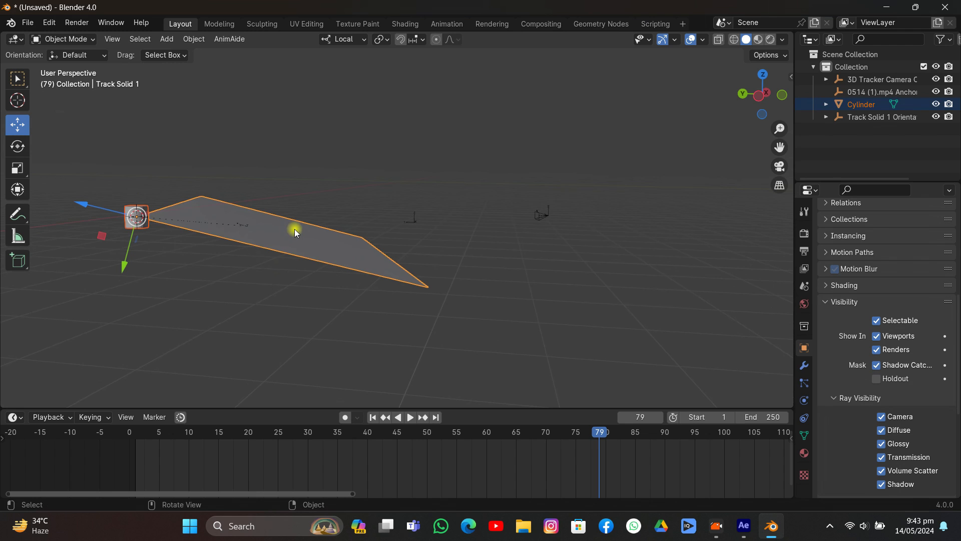
pyautogui.hotkey('ctrl', 'c')
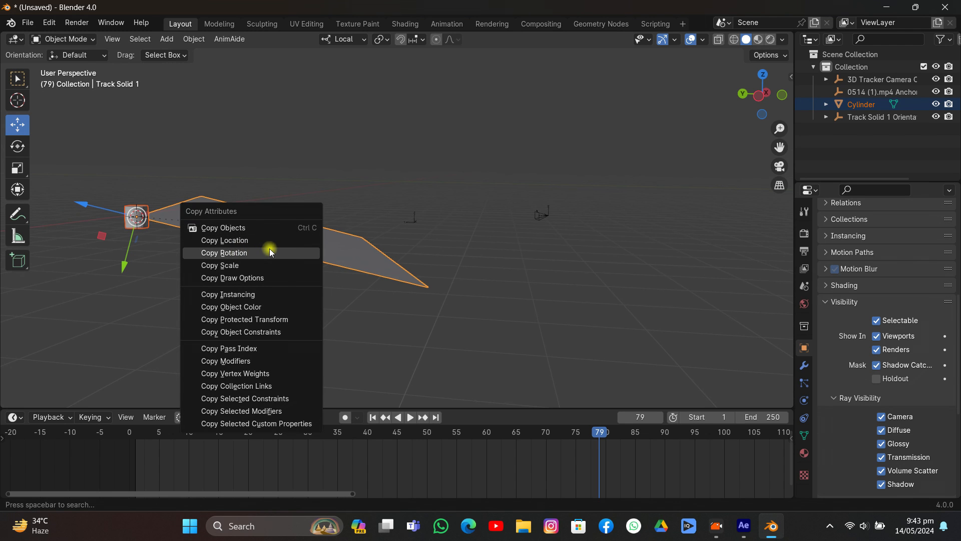
# - Search the add-on preferences for "copy"
pyautogui.click(49, 23)
pyautogui.click(62, 180)
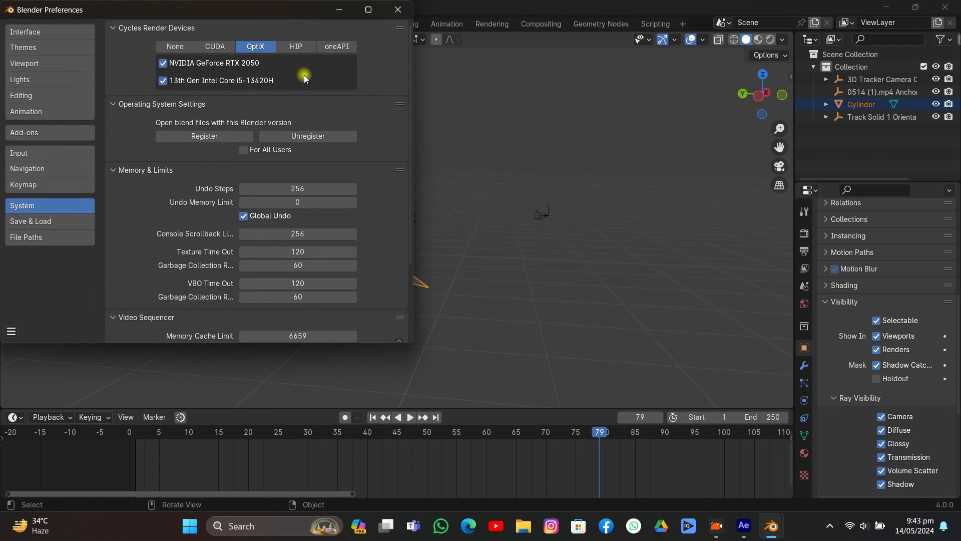
pyautogui.click(2, 135)
pyautogui.click(366, 46)
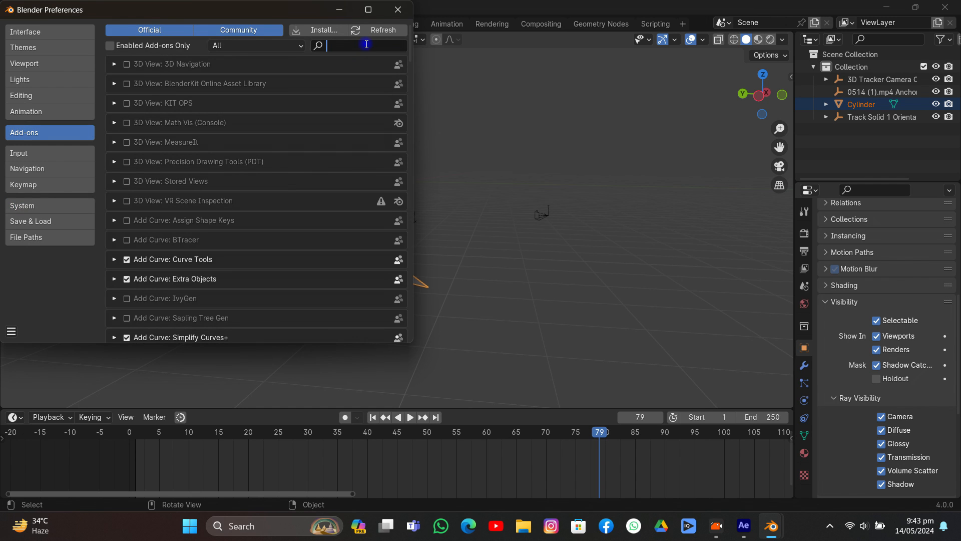
pyautogui.write('copy')
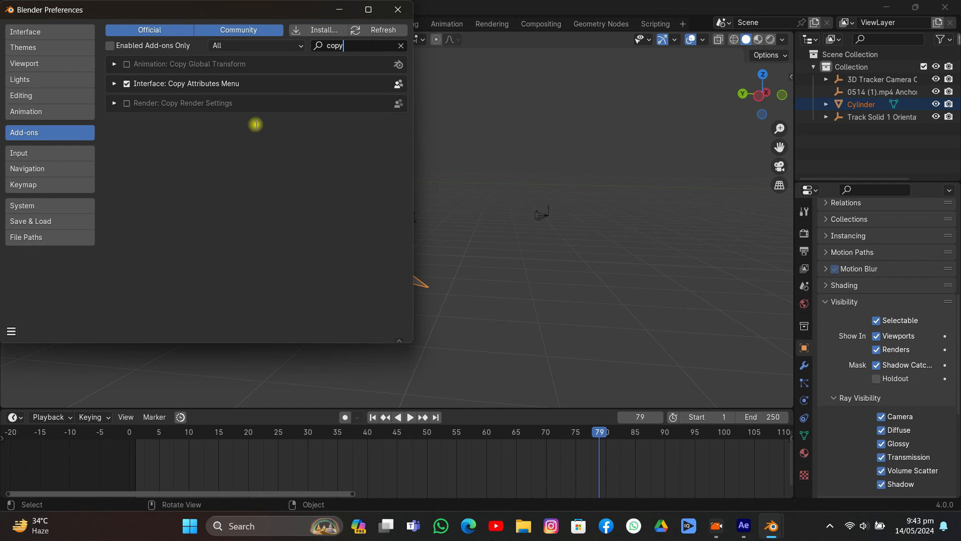
# - Make sure the Interface: Copy Attributes Menu add-on is enabled, then save and close the preferences
pyautogui.click(132, 83)
pyautogui.click(132, 83)
pyautogui.click(11, 331)
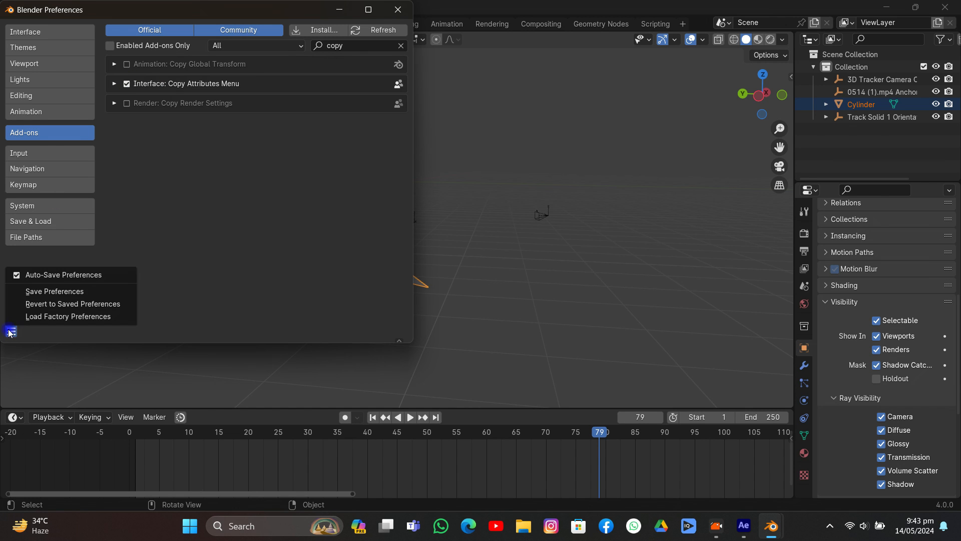
pyautogui.click(34, 293)
pyautogui.click(398, 10)
# - Copy the tracked plane's rotation onto the cylinder with Copy Attributes
pyautogui.moveTo(268, 226); pyautogui.dragTo(246, 263, button='middle')
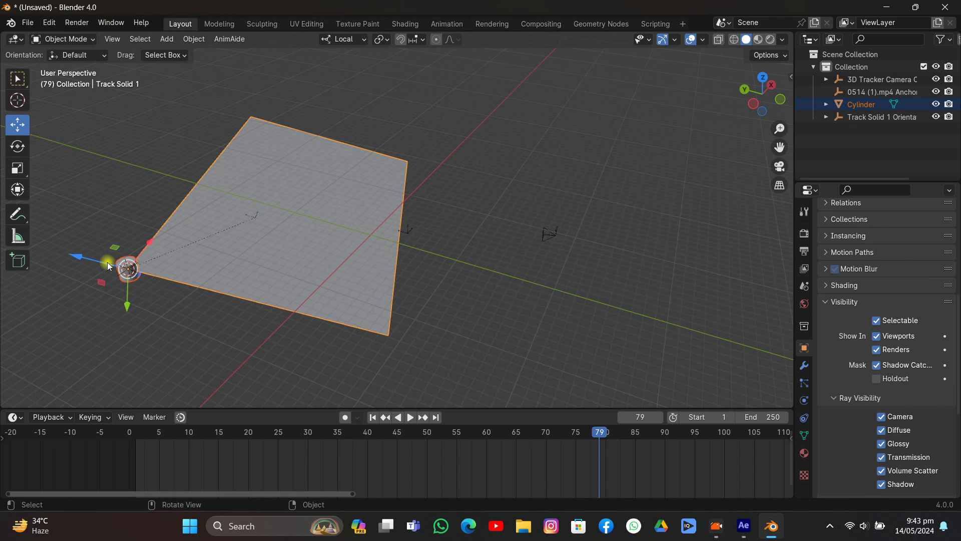
pyautogui.click(125, 262)
pyautogui.keyDown('shift'); pyautogui.click(224, 236); pyautogui.keyUp('shift')
pyautogui.hotkey('ctrl', 'c')
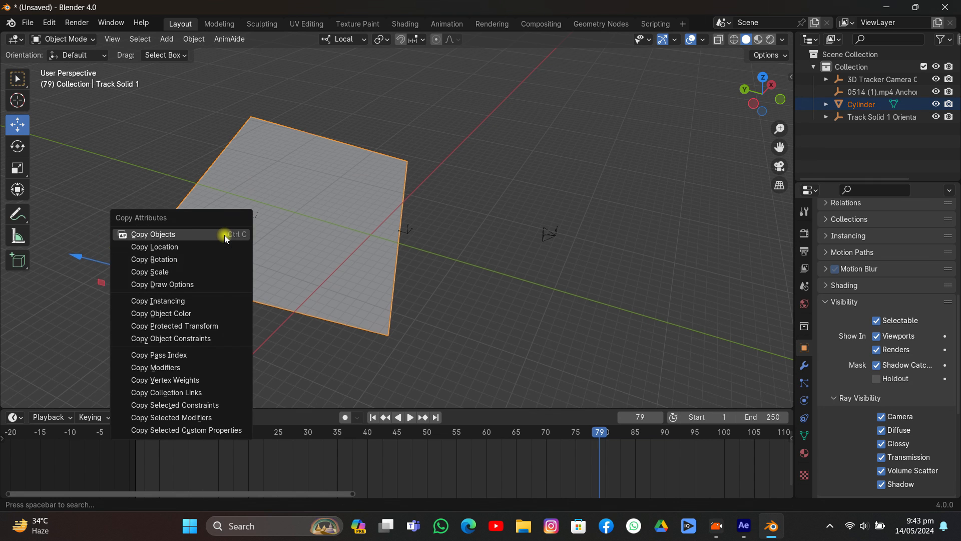
pyautogui.click(201, 265)
# - Rotate the cylinder alone by 90 degrees about its local X axis so it stands upright on the plane
pyautogui.moveTo(200, 265); pyautogui.dragTo(114, 283, button='middle')
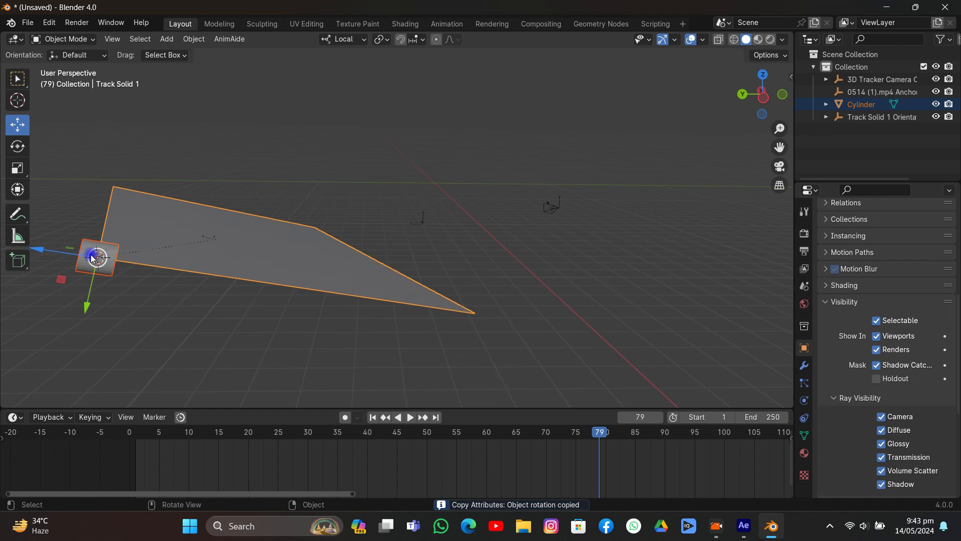
pyautogui.click(96, 257)
pyautogui.write('rx')
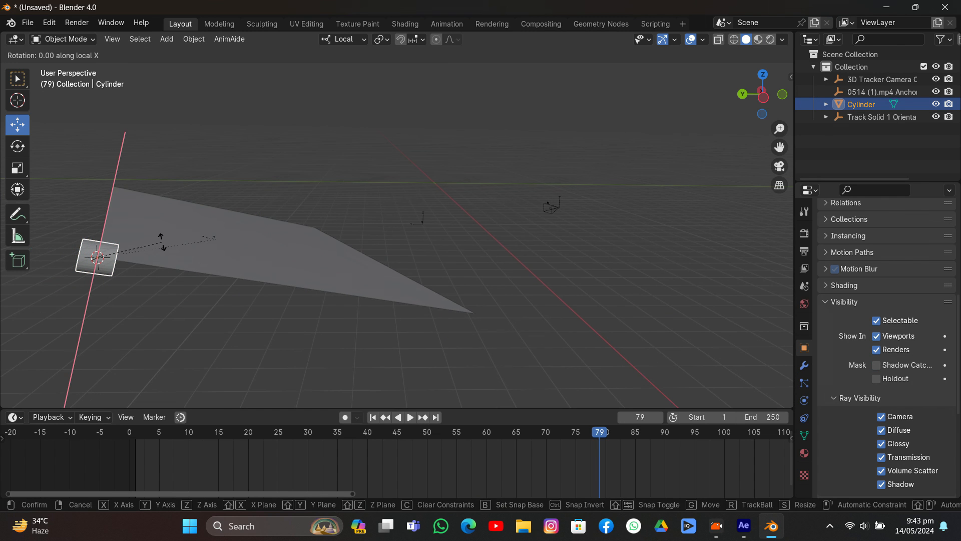
pyautogui.write('90')
pyautogui.press('Return')
# - Move the cylinder from the tracked plane's corner to the middle of the laptop surface as seen through the camera
pyautogui.moveTo(178, 253); pyautogui.dragTo(444, 332, button='middle')
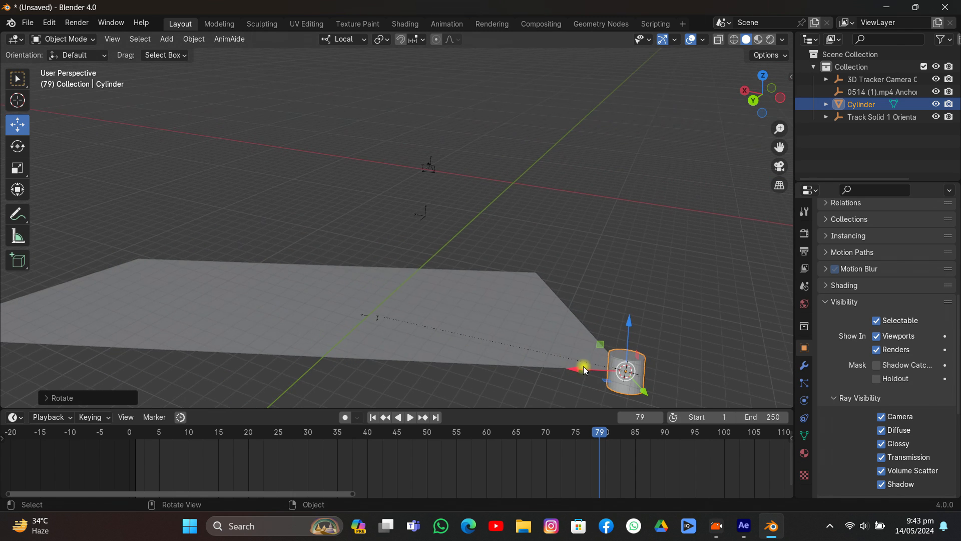
pyautogui.moveTo(584, 369); pyautogui.dragTo(323, 336)
pyautogui.moveTo(391, 298); pyautogui.dragTo(397, 260, button='middle')
pyautogui.click(780, 165)
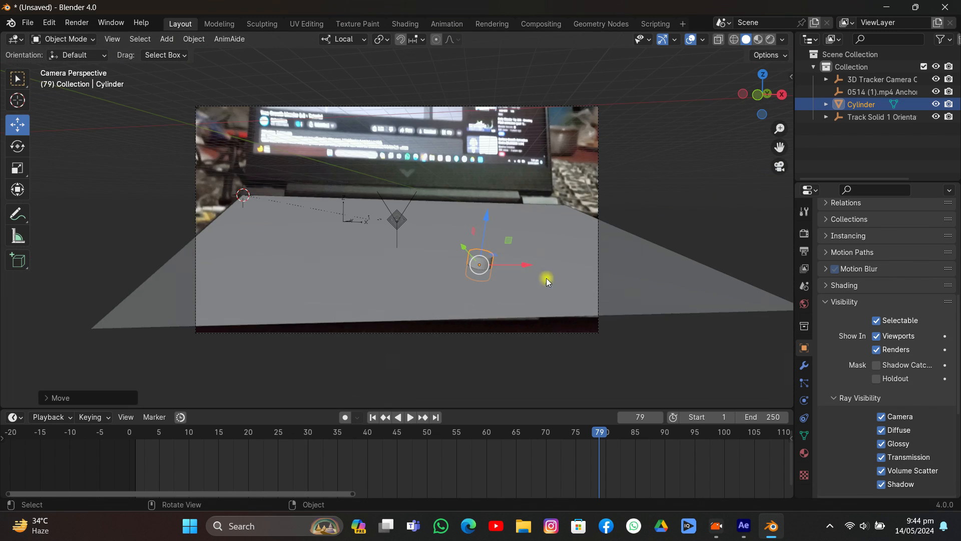
pyautogui.moveTo(512, 266); pyautogui.dragTo(443, 269)
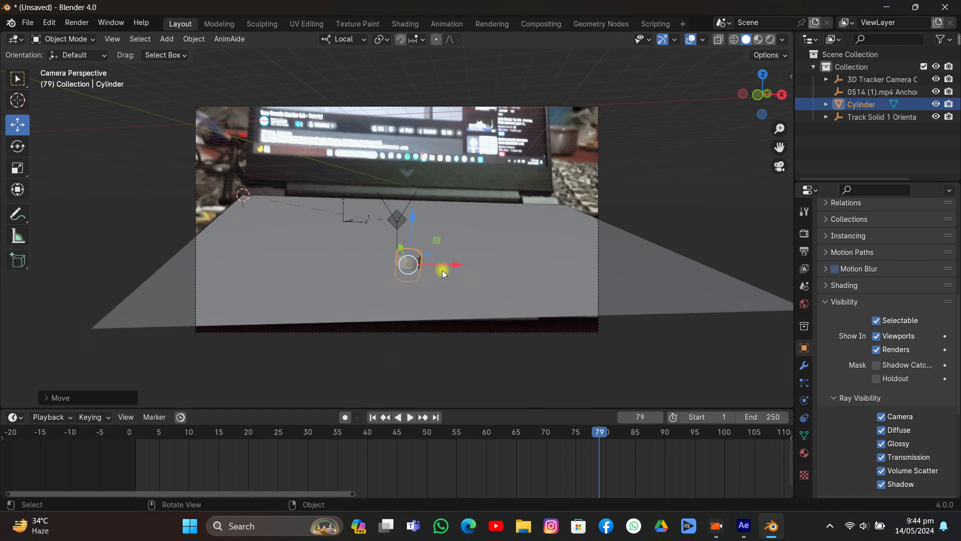
# - Snap the 3D cursor to the selected cylinder
pyautogui.hotkey('shift', 's')
pyautogui.click(437, 302)
pyautogui.scroll(1, 439, 238)
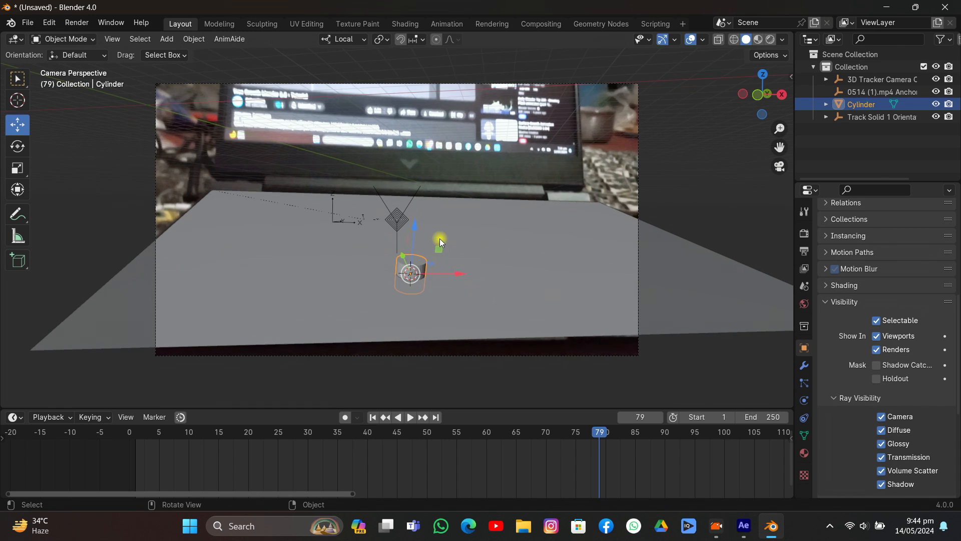
pyautogui.scroll(-1, 446, 274)
# - Stretch the cylinder's mesh along its local Z axis in Edit Mode into a tall column passing through the plane
pyautogui.press('Tab')
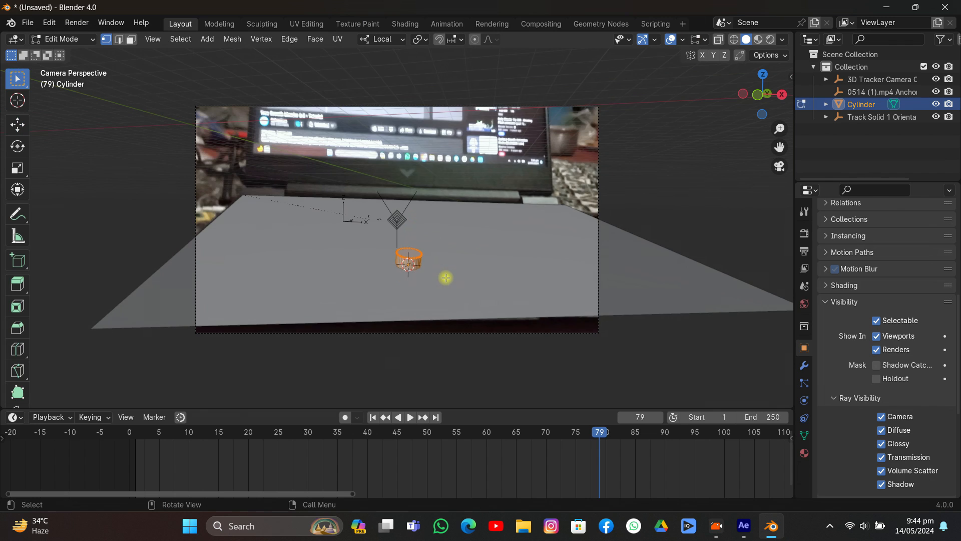
pyautogui.scroll(-2, 476, 272)
pyautogui.moveTo(475, 272); pyautogui.dragTo(484, 324, button='middle')
pyautogui.press('s')
pyautogui.press('z')
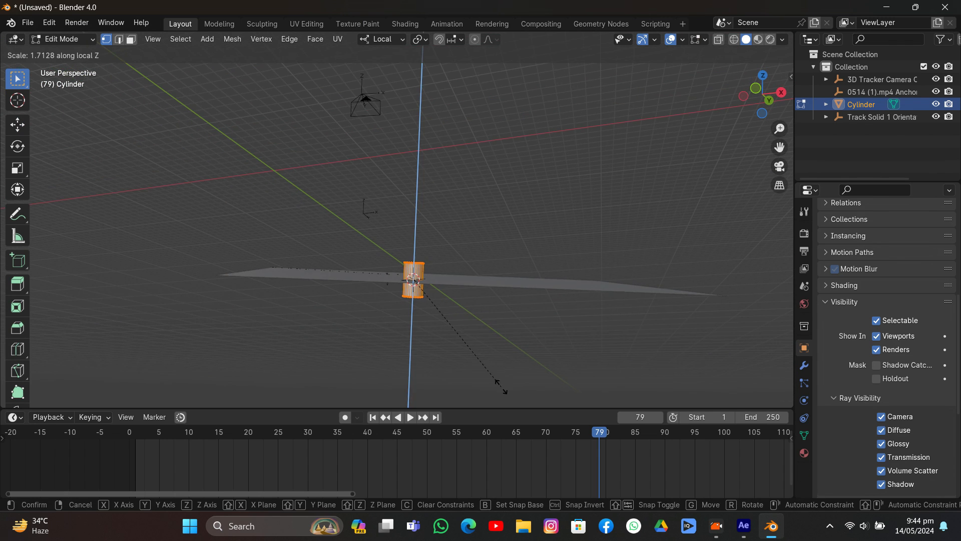
pyautogui.click(300, 389)
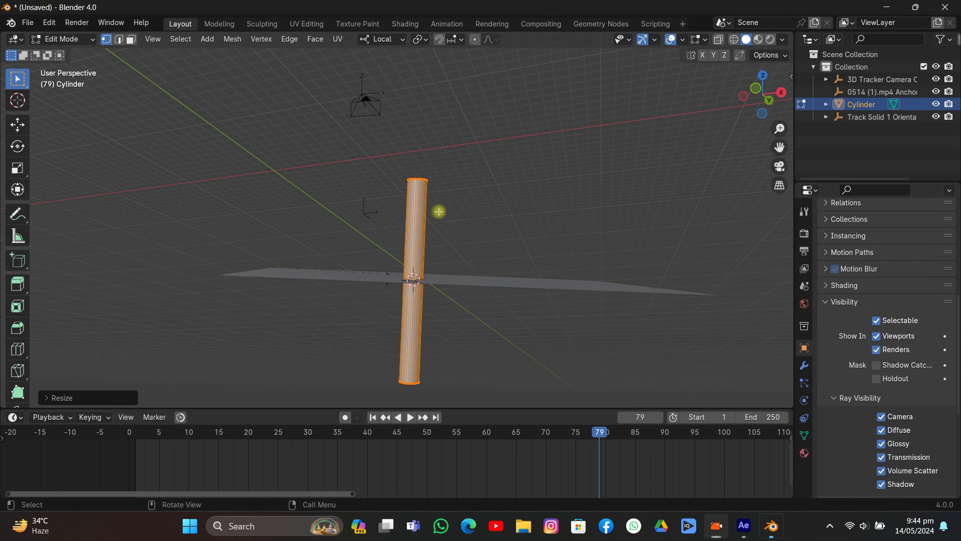
# - Add about 18 evenly spaced horizontal loop cuts along the column without sliding them
pyautogui.moveTo(438, 211)
pyautogui.mouseDown(button='middle')
pyautogui.moveTo(457, 229)
pyautogui.moveTo(445, 317)
pyautogui.moveTo(429, 248)
pyautogui.moveTo(438, 226)
pyautogui.mouseUp(button='middle')
pyautogui.hotkey('ctrl', 'r')
pyautogui.scroll(16, 420, 249)
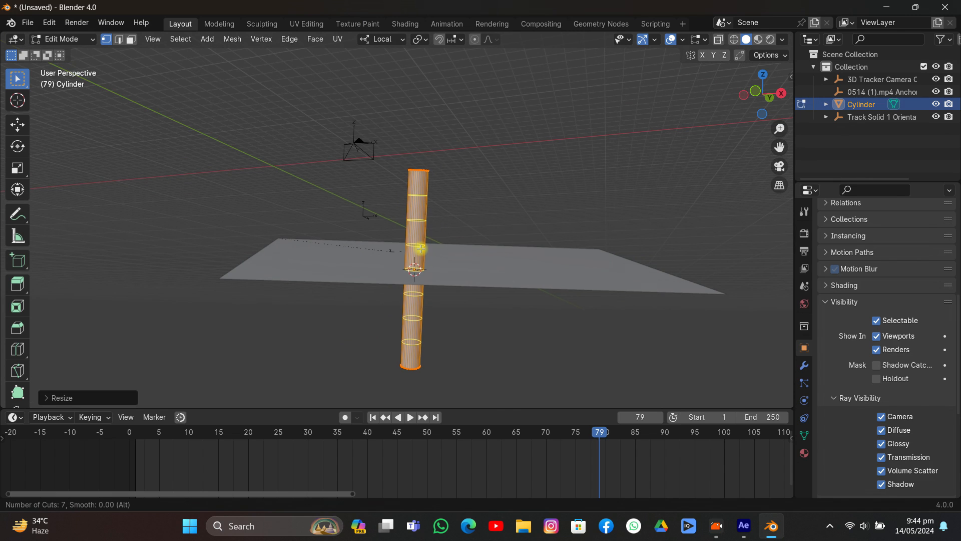
pyautogui.scroll(3, 421, 249)
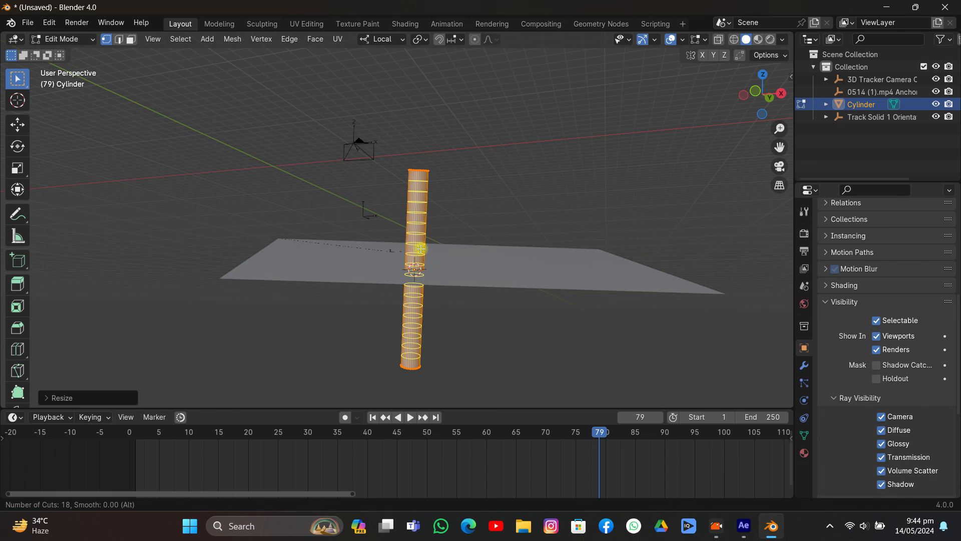
pyautogui.click(421, 249)
pyautogui.rightClick(421, 249)
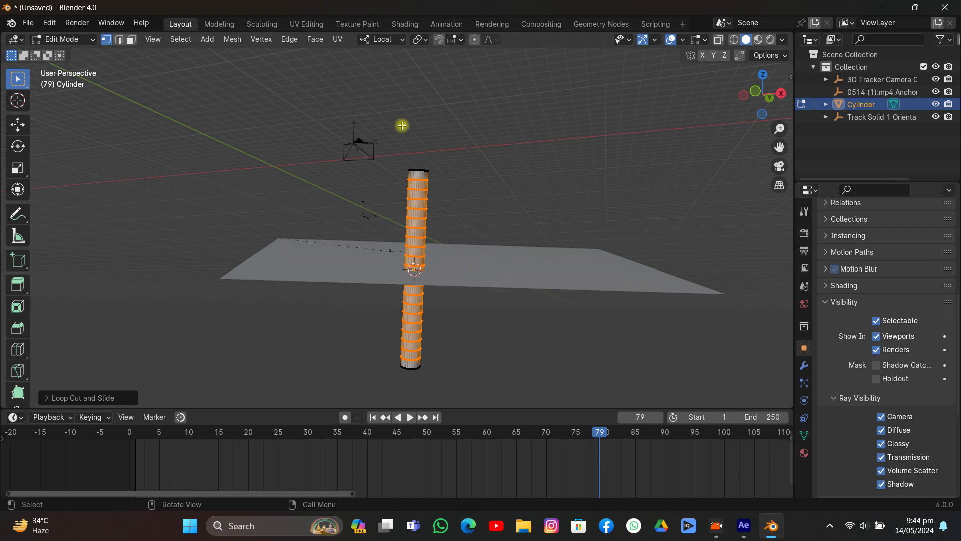
# - Turn on proportional editing and scale the column's top edge loop down to about 0.2 for a tapered tip
pyautogui.click(427, 167)
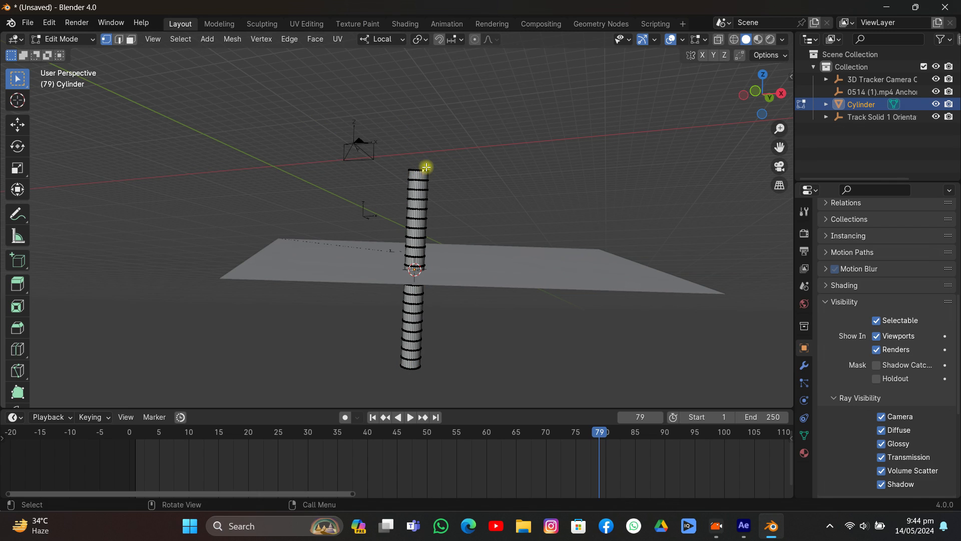
pyautogui.keyDown('alt'); pyautogui.click(426, 168); pyautogui.keyUp('alt')
pyautogui.click(475, 40)
pyautogui.press('s')
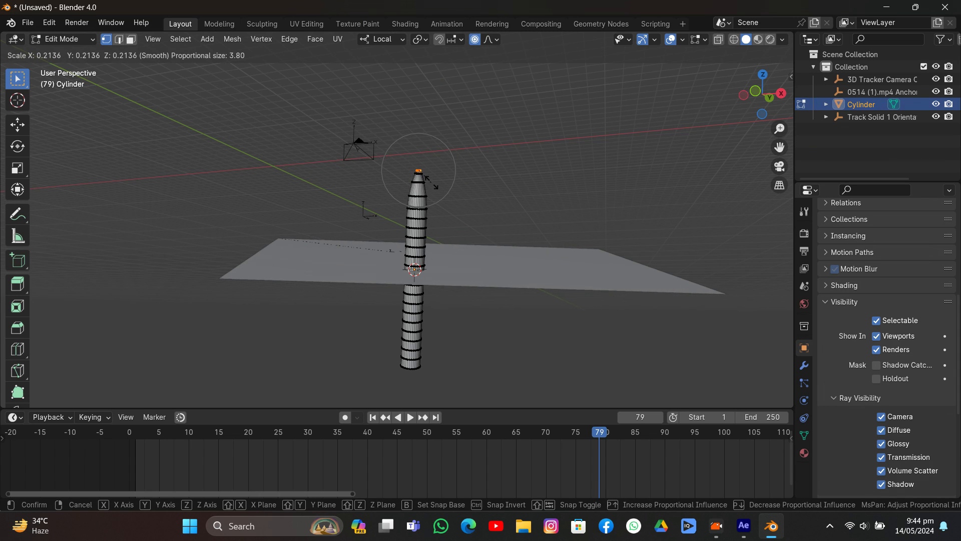
pyautogui.scroll(1, 434, 190)
pyautogui.click(426, 188)
# - Scale the horizontal edge loop midway between the tip and the plane down to about 0.93 with proportional editing
pyautogui.scroll(2, 412, 251)
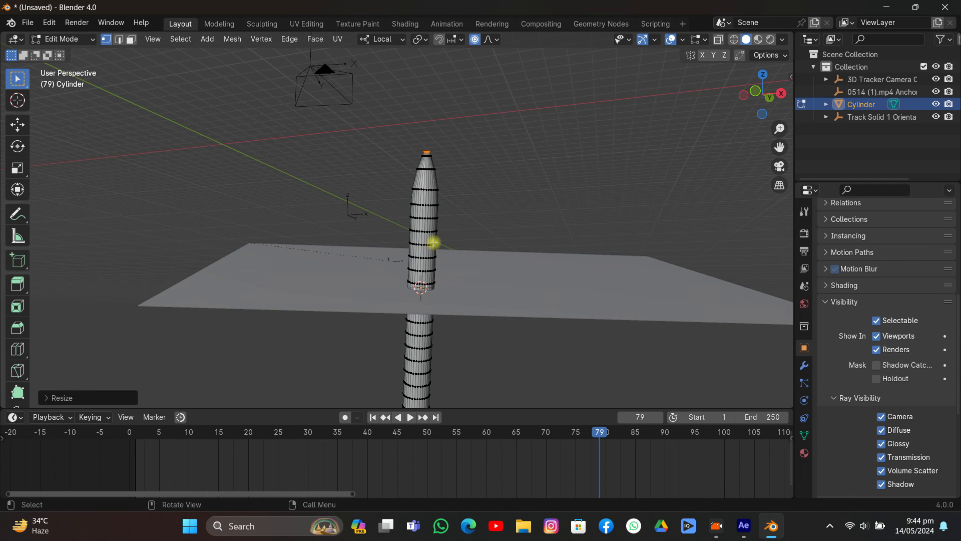
pyautogui.keyDown('alt'); pyautogui.click(435, 243); pyautogui.keyUp('alt')
pyautogui.keyDown('alt'); pyautogui.click(420, 240); pyautogui.keyUp('alt')
pyautogui.keyDown('alt'); pyautogui.click(410, 241); pyautogui.keyUp('alt')
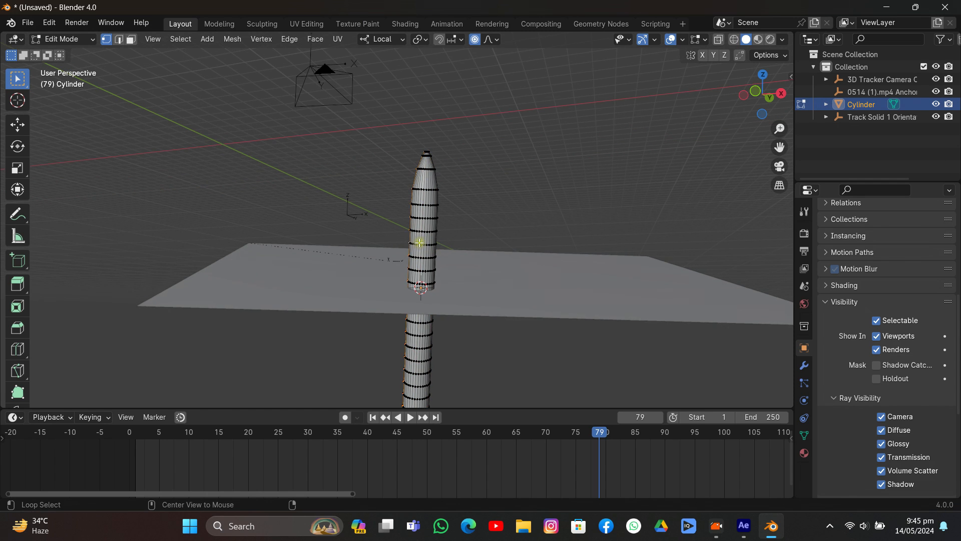
pyautogui.keyDown('alt'); pyautogui.click(436, 244); pyautogui.keyUp('alt')
pyautogui.keyDown('alt'); pyautogui.click(434, 244); pyautogui.keyUp('alt')
pyautogui.press('s')
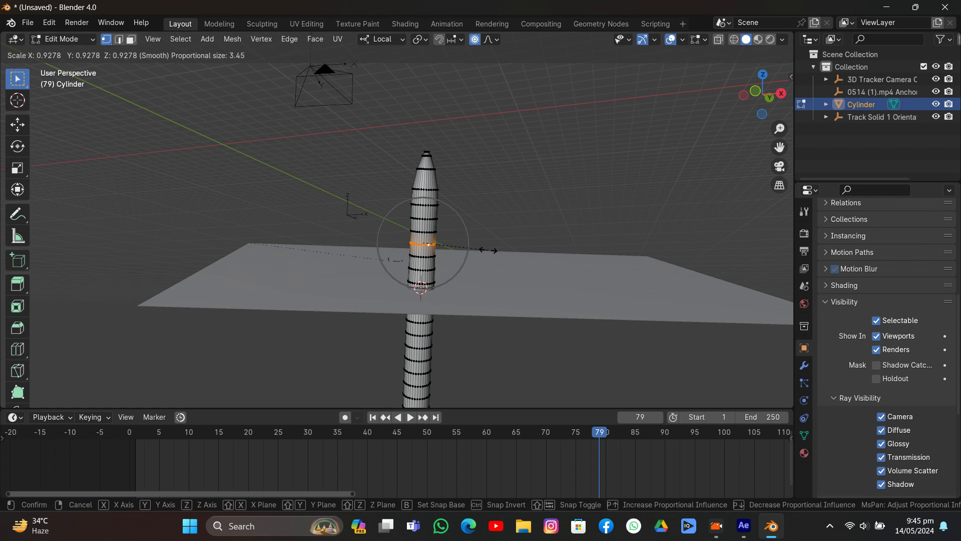
pyautogui.click(487, 250)
# - Scale the horizontal edge loop at the base of the tapered tip down to about 0.67
pyautogui.click(430, 189)
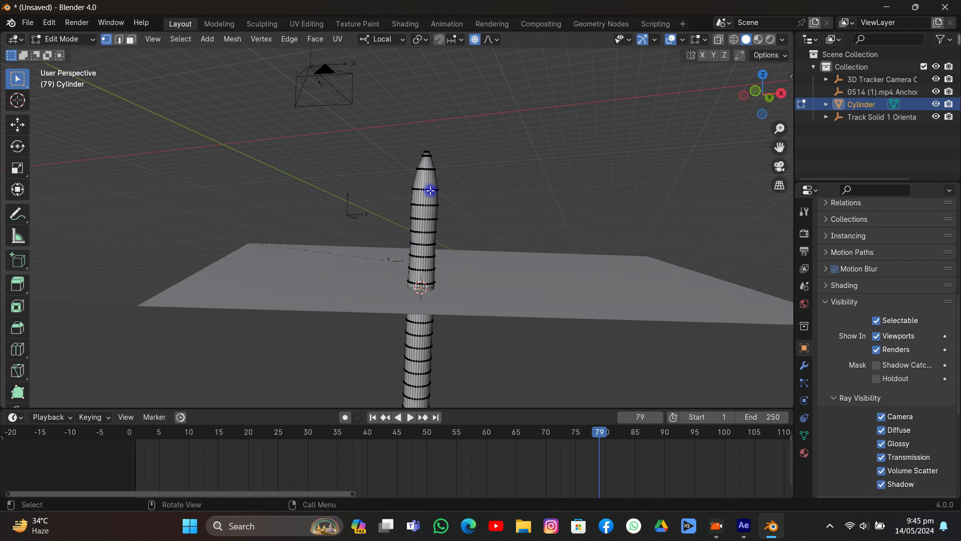
pyautogui.keyDown('alt'); pyautogui.click(427, 190); pyautogui.keyUp('alt')
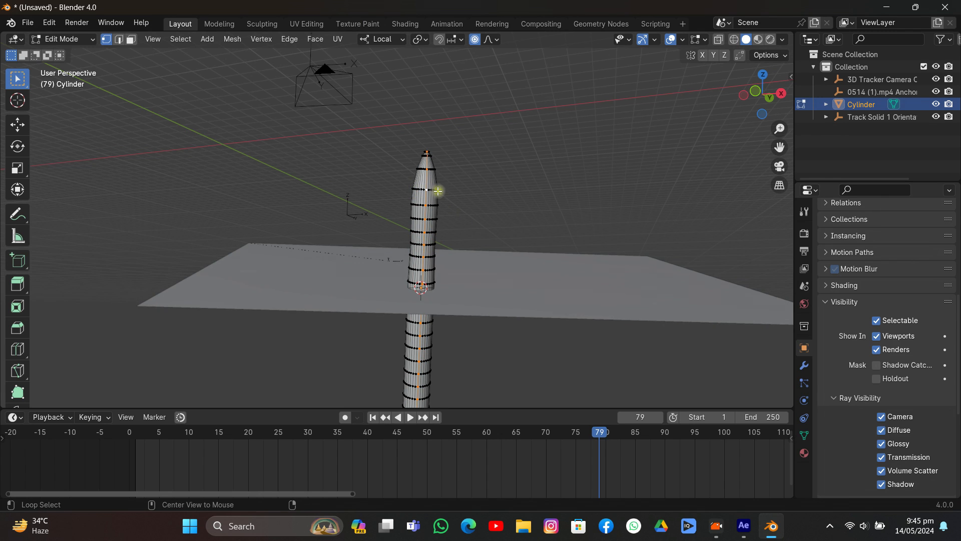
pyautogui.keyDown('alt'); pyautogui.click(429, 191); pyautogui.keyUp('alt')
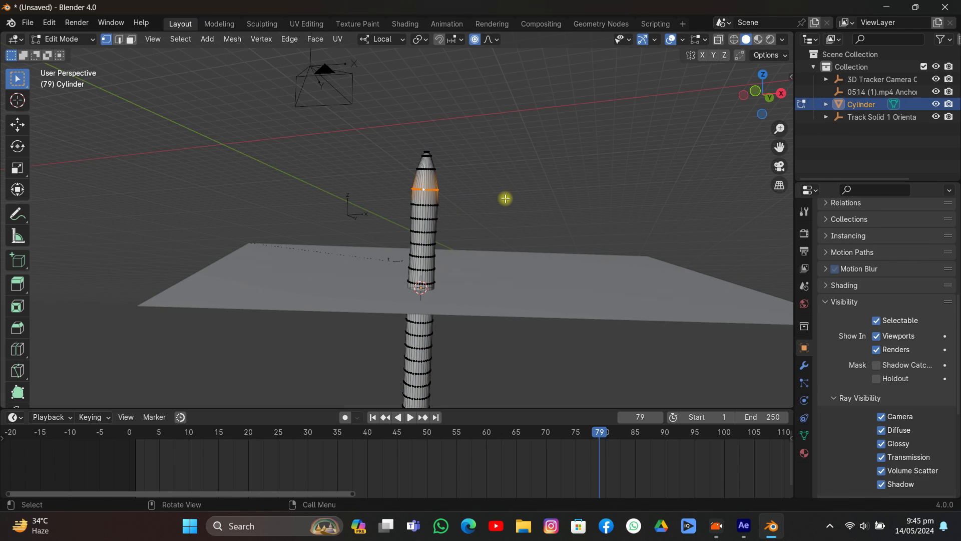
pyautogui.press('s')
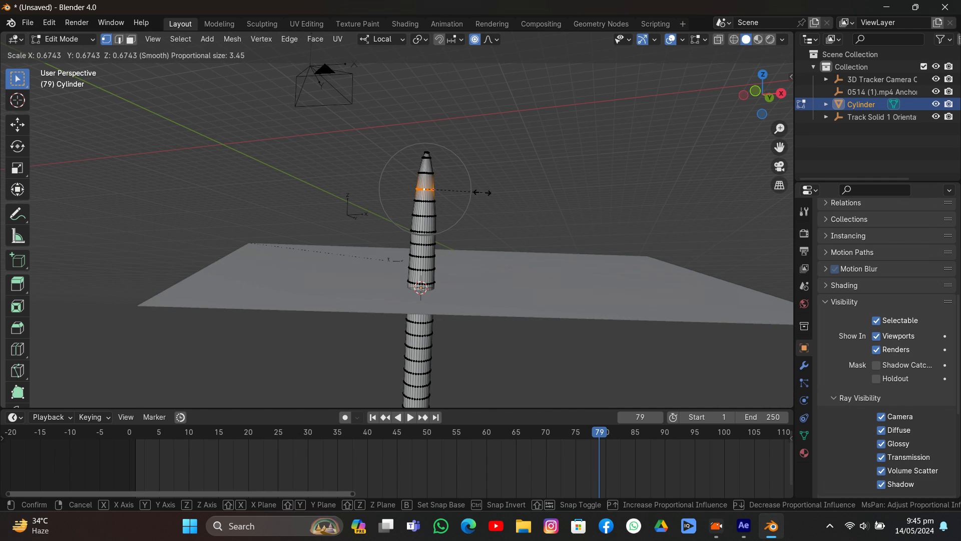
pyautogui.click(477, 191)
# - Scale the column's bottom edge loop down to taper the lower end
pyautogui.moveTo(779, 146); pyautogui.dragTo(770, 62)
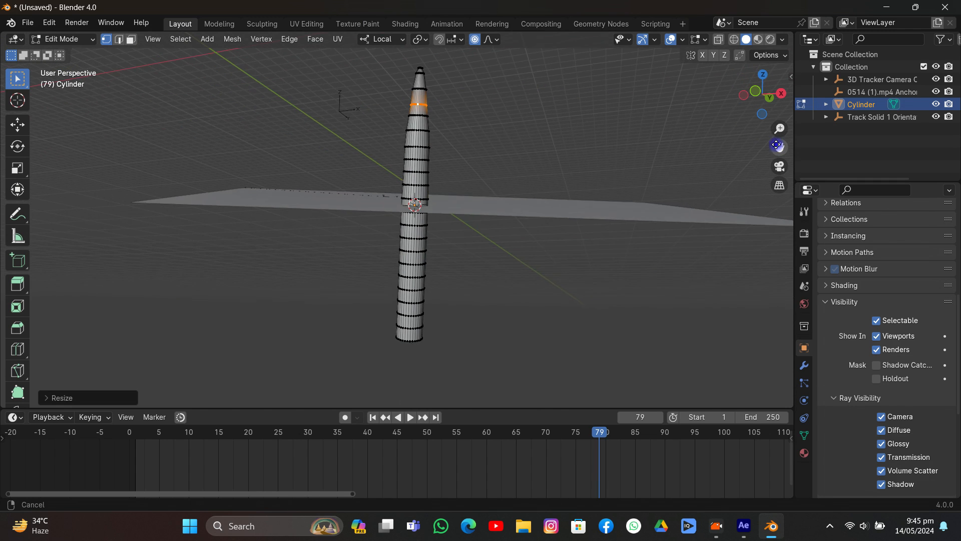
pyautogui.click(412, 345)
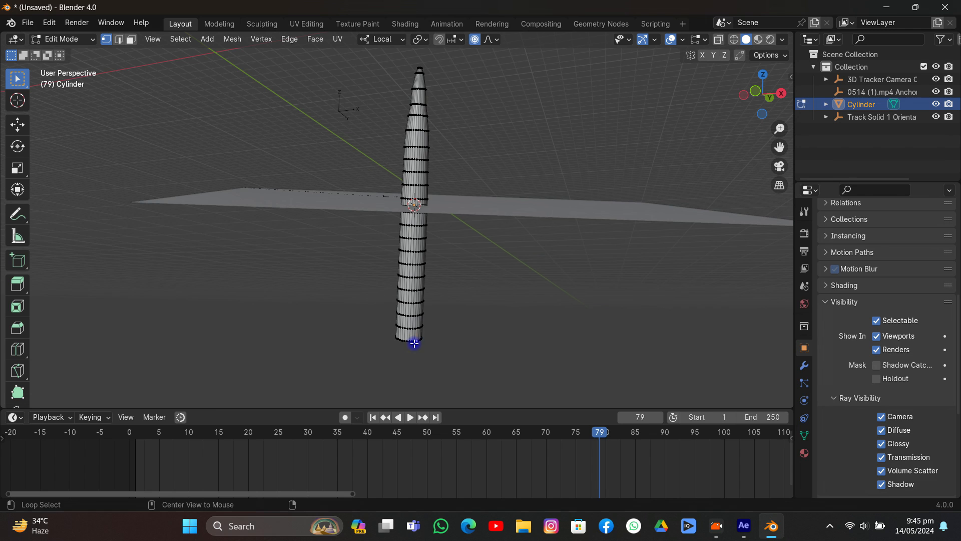
pyautogui.press('s')
pyautogui.click(449, 341)
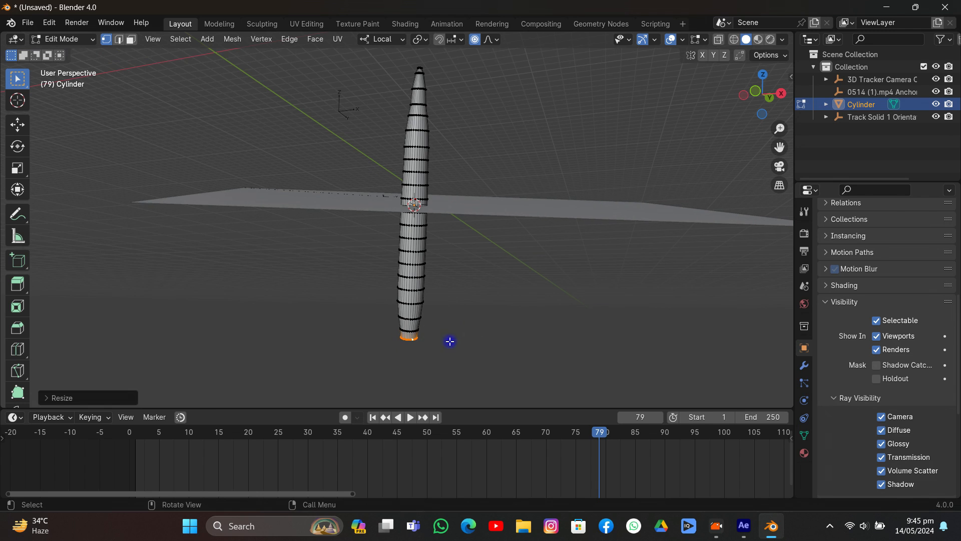
# - Widen the edge loop in the upper part of the section below the plane and the loop just above the plane
pyautogui.click(423, 251)
pyautogui.press('s')
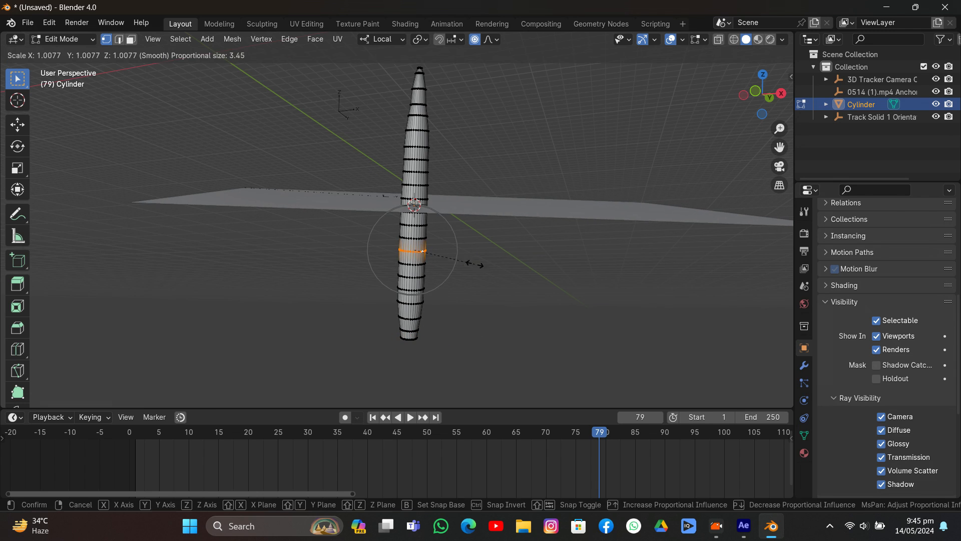
pyautogui.click(481, 282)
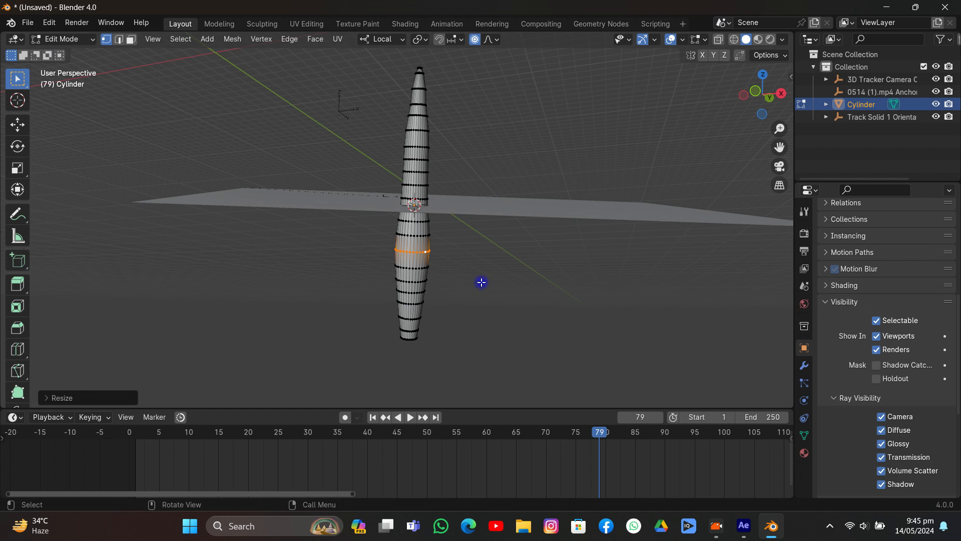
pyautogui.keyDown('alt'); pyautogui.click(423, 199); pyautogui.keyUp('alt')
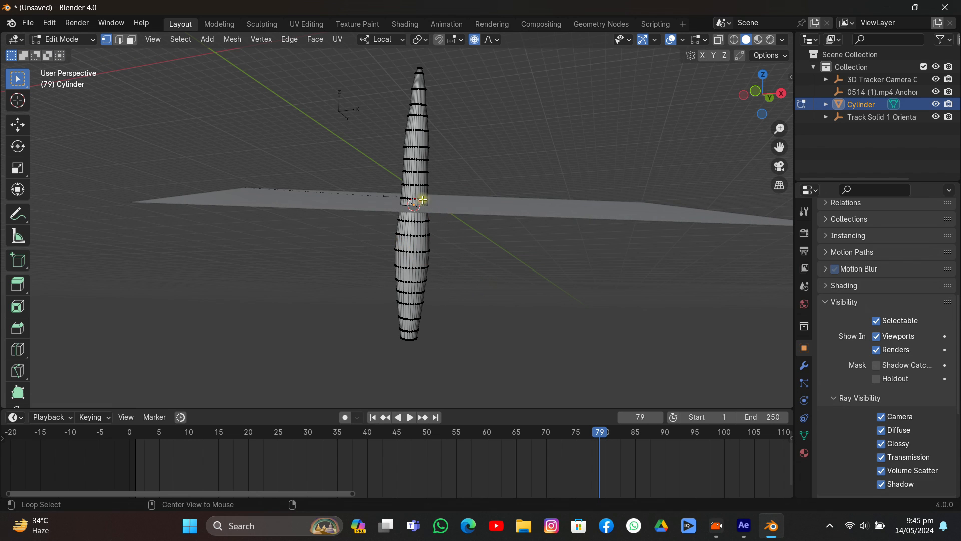
pyautogui.press('s')
pyautogui.click(450, 222)
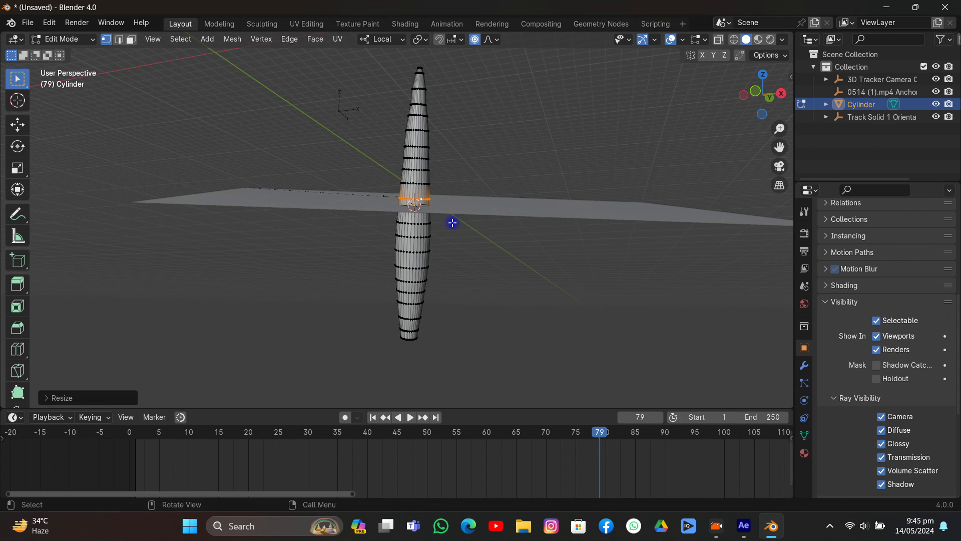
# - Return the tapered column to Object Mode and shade it smooth
pyautogui.press('Tab')
pyautogui.moveTo(450, 223); pyautogui.dragTo(428, 206, button='middle')
pyautogui.rightClick(420, 145)
pyautogui.click(414, 155)
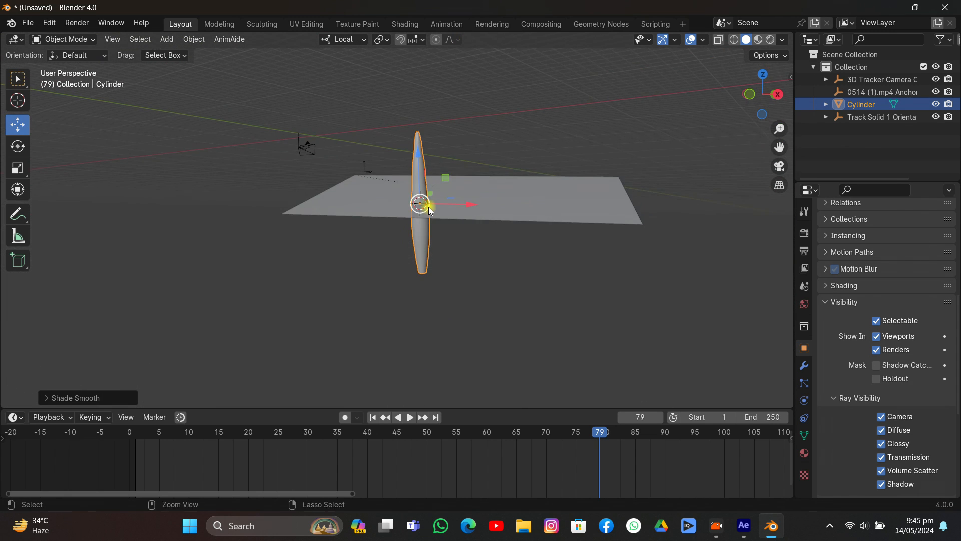
# - Add a Path curve at the tapered column's origin and scale it up
pyautogui.hotkey('shift', 'a')
pyautogui.moveTo(416, 218)
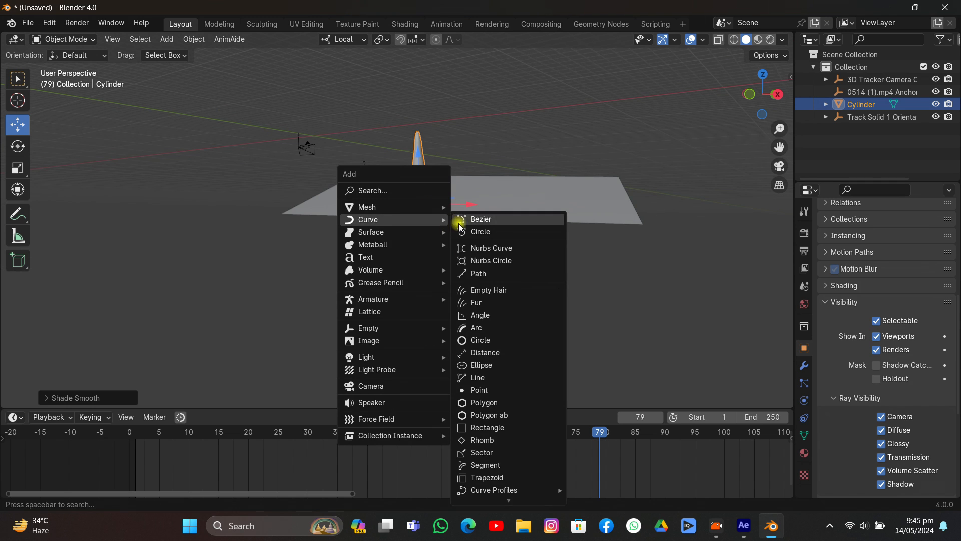
pyautogui.click(476, 271)
pyautogui.moveTo(477, 271); pyautogui.dragTo(714, 85, button='middle')
pyautogui.moveTo(557, 239); pyautogui.dragTo(572, 271, button='middle')
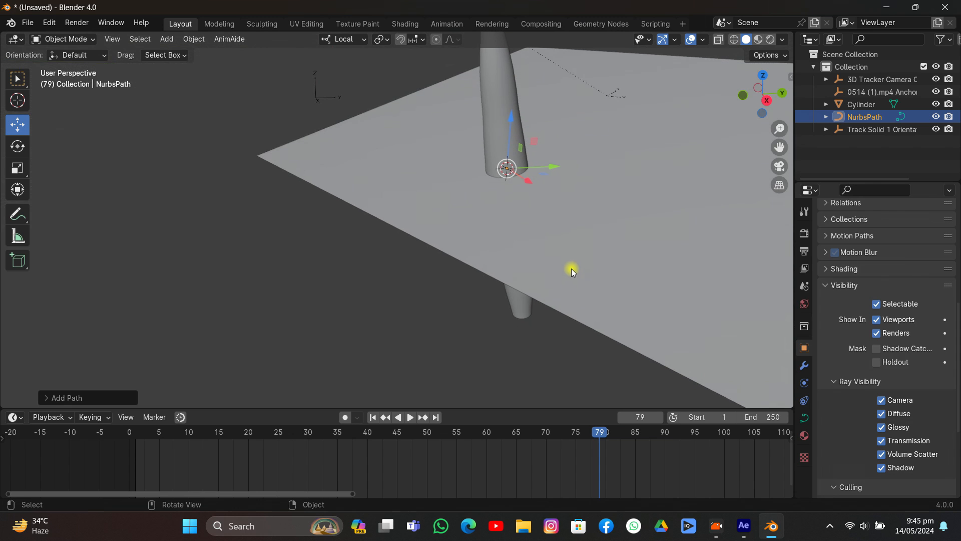
pyautogui.press('s')
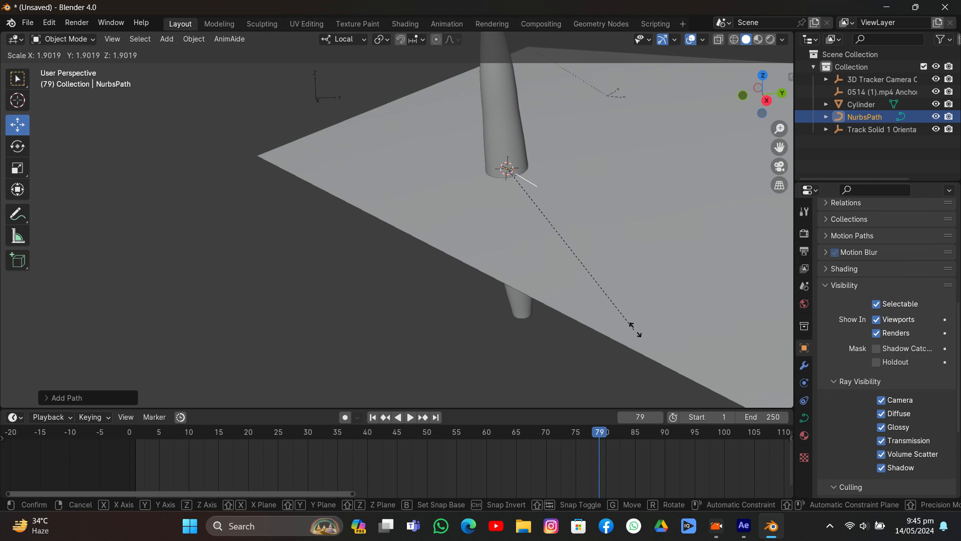
pyautogui.click(590, 289)
# - Copy the tapered column's rotation onto the path
pyautogui.moveTo(591, 290); pyautogui.dragTo(473, 156, button='middle')
pyautogui.keyDown('shift'); pyautogui.click(431, 129); pyautogui.keyUp('shift')
pyautogui.hotkey('ctrl', 'c')
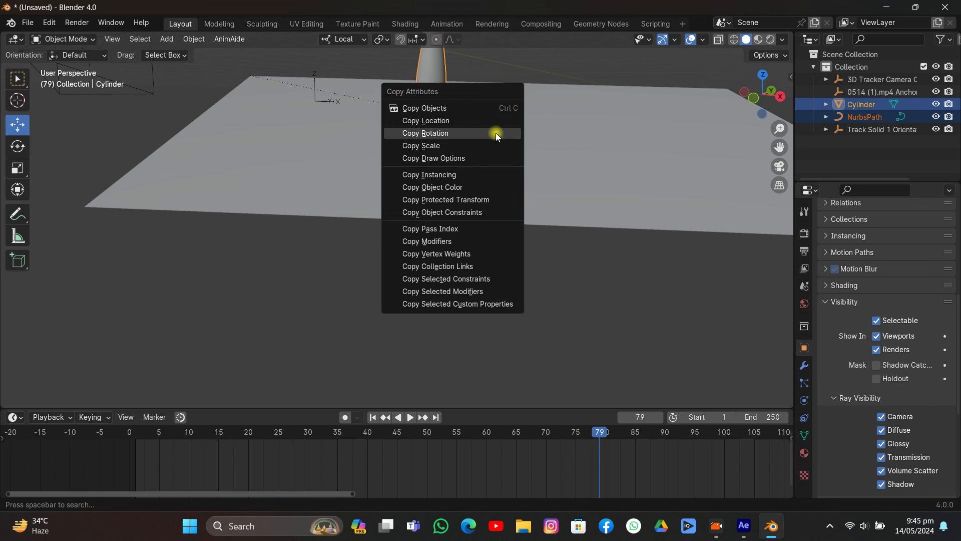
pyautogui.click(496, 133)
pyautogui.click(461, 165)
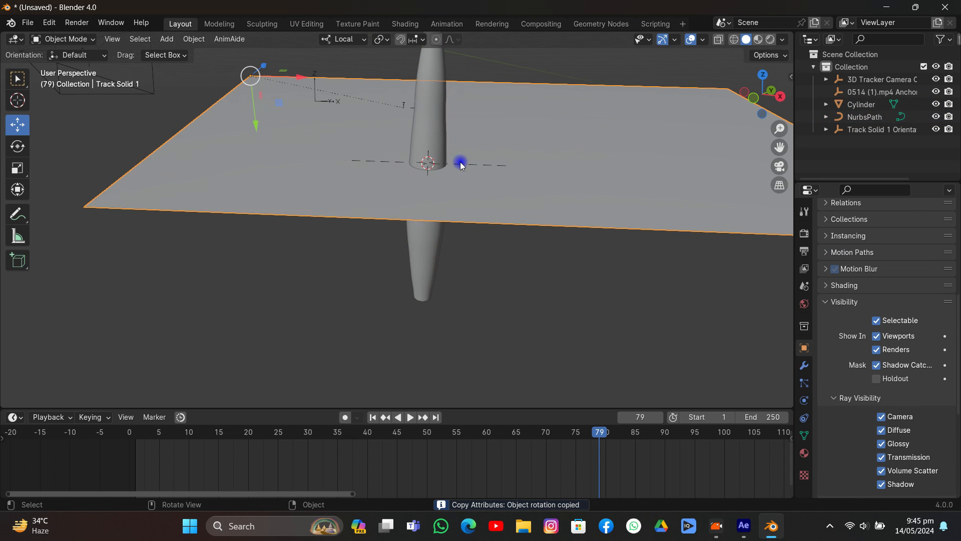
# - Rotate the path 90° about its local Y axis so it stands upright along the column
pyautogui.click(874, 117)
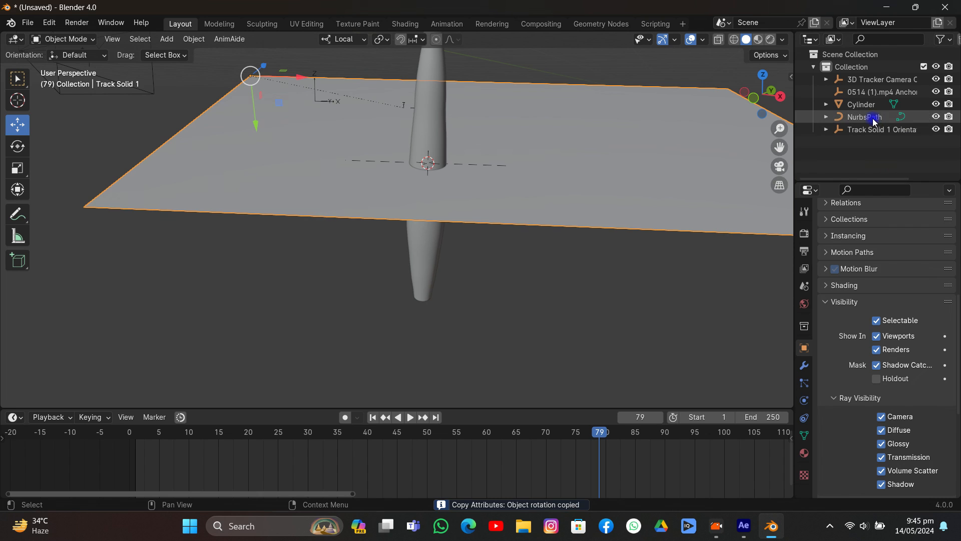
pyautogui.press('r')
pyautogui.press('y')
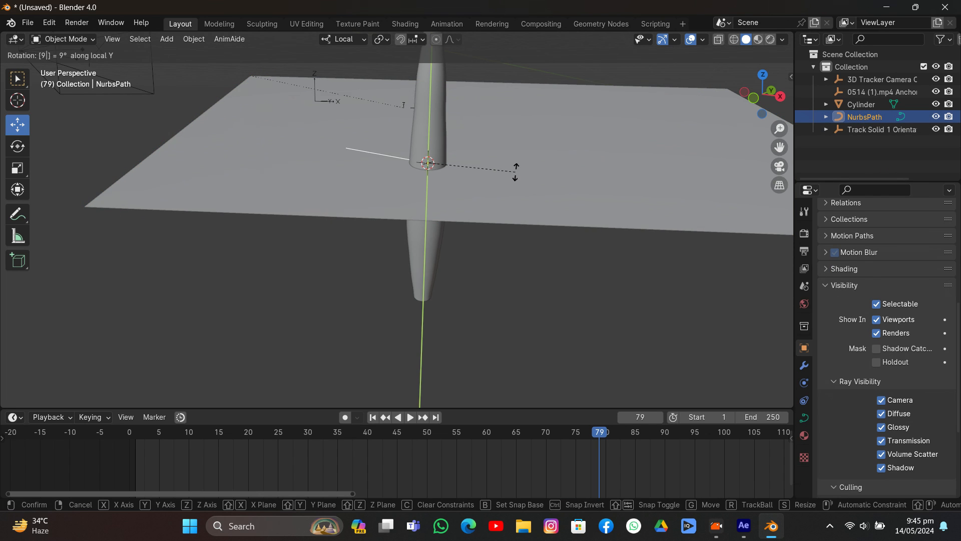
pyautogui.click(516, 172)
# - In Edit Mode, scale all the path's control points up so the path spans the column's length
pyautogui.press('Tab')
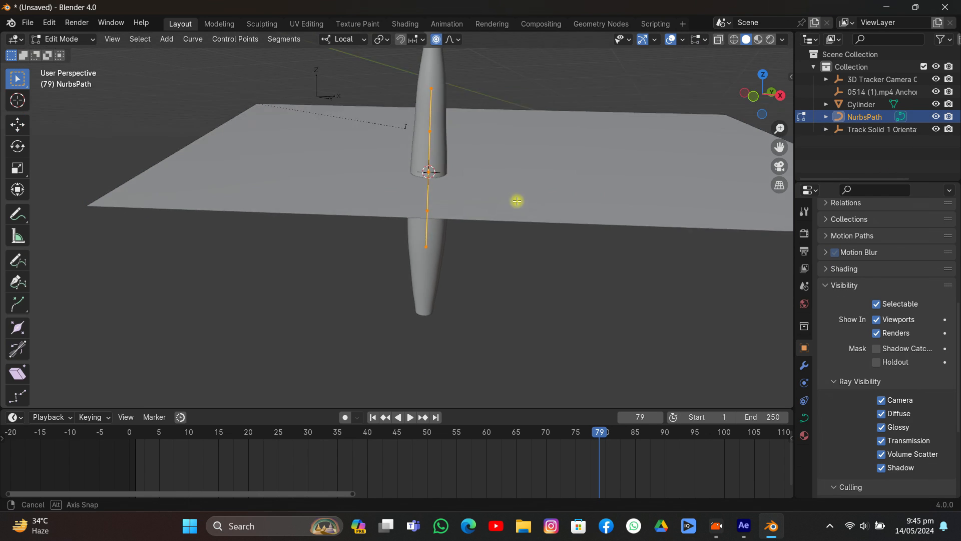
pyautogui.moveTo(517, 200); pyautogui.dragTo(500, 232, button='middle')
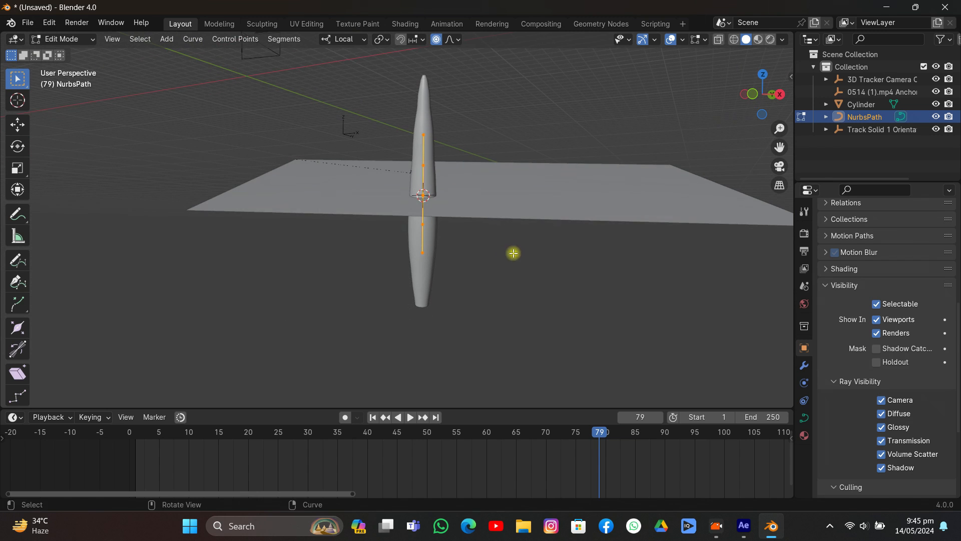
pyautogui.press('s')
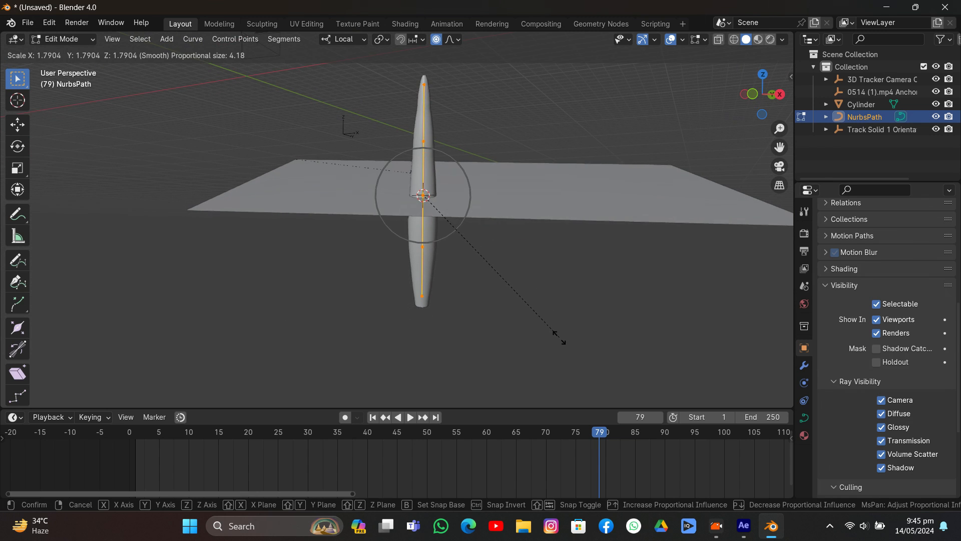
pyautogui.click(558, 290)
pyautogui.moveTo(558, 290); pyautogui.dragTo(437, 250, button='middle')
# - Move the path's top end point sideways away from the column tip to bend the upper part of the path
pyautogui.click(460, 64)
pyautogui.moveTo(460, 64); pyautogui.dragTo(440, 217, button='middle')
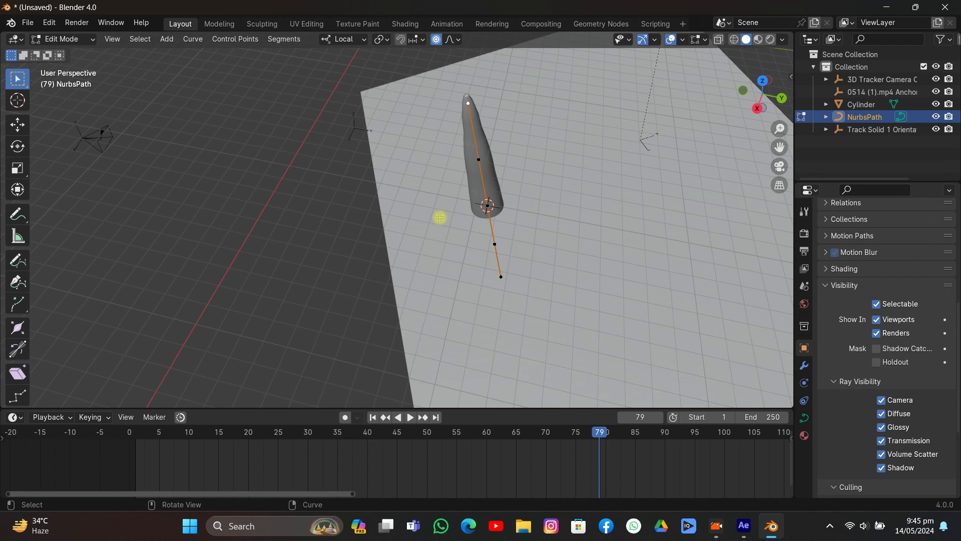
pyautogui.press('g')
pyautogui.click(474, 182)
pyautogui.moveTo(474, 182); pyautogui.dragTo(660, 178, button='middle')
pyautogui.press('g')
pyautogui.click(562, 200)
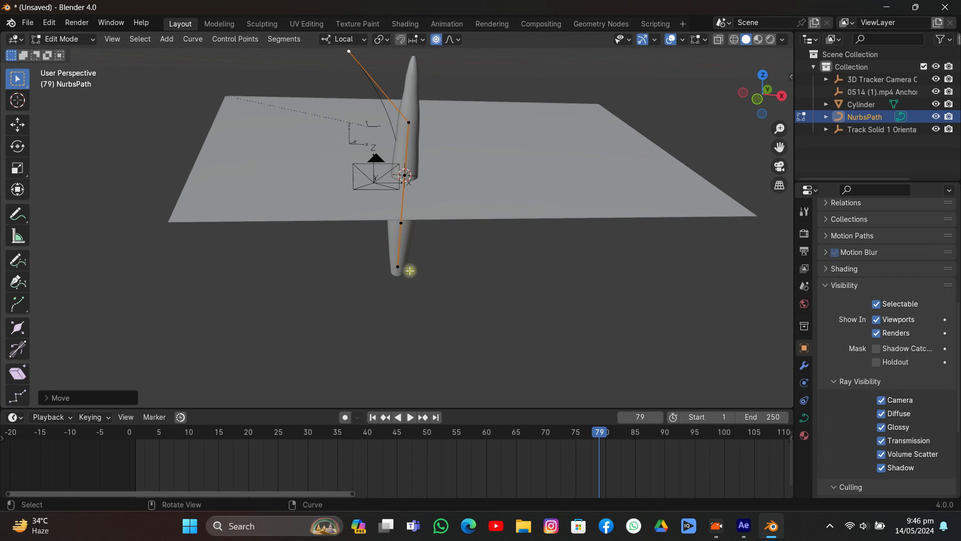
# - Shift the path's bottom end point slightly to the right and pull the second point from the top out to the right of the column
pyautogui.click(409, 270)
pyautogui.press('g')
pyautogui.click(418, 273)
pyautogui.click(419, 130)
pyautogui.press('g')
pyautogui.click(447, 123)
pyautogui.press('g')
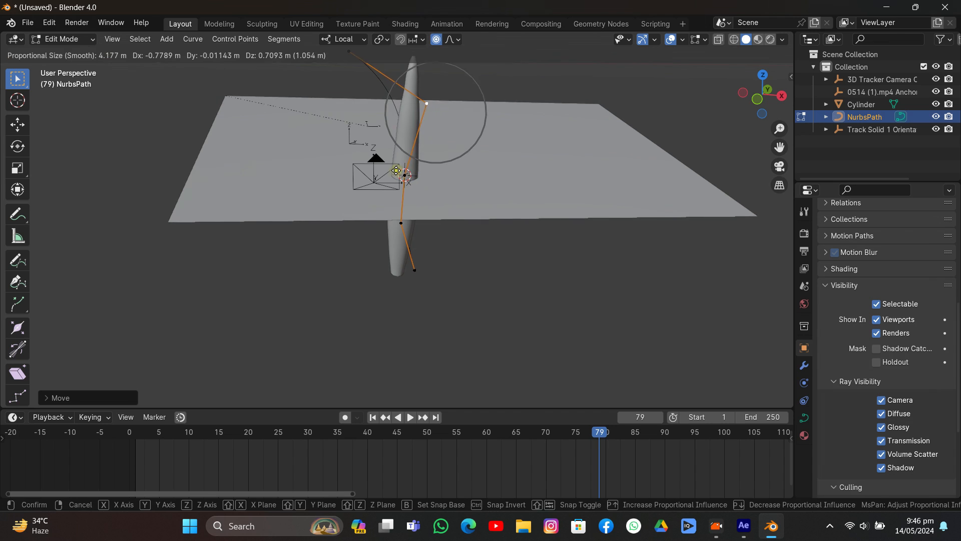
pyautogui.click(407, 161)
# - Move the path's middle control point and the one below it up and to the left of the column
pyautogui.click(397, 180)
pyautogui.press('g')
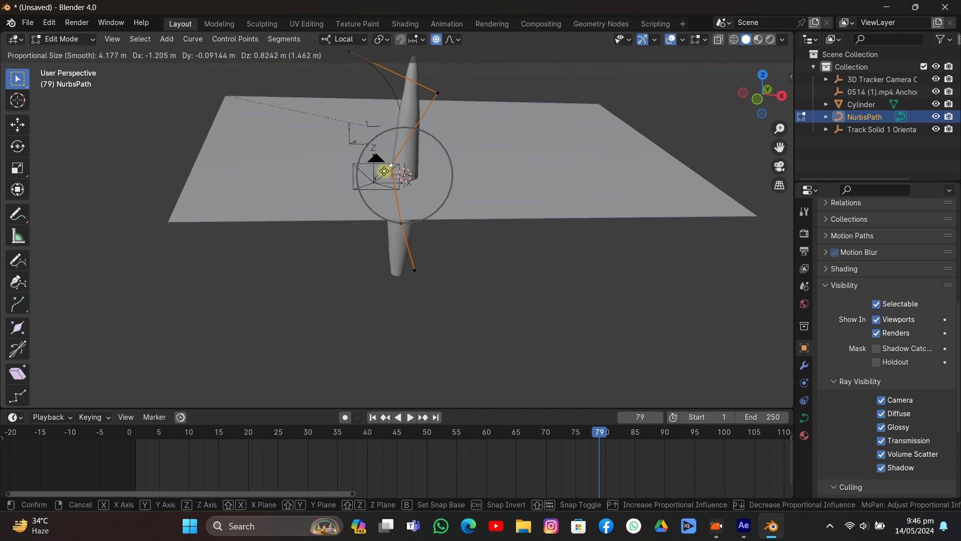
pyautogui.click(360, 156)
pyautogui.click(399, 223)
pyautogui.press('g')
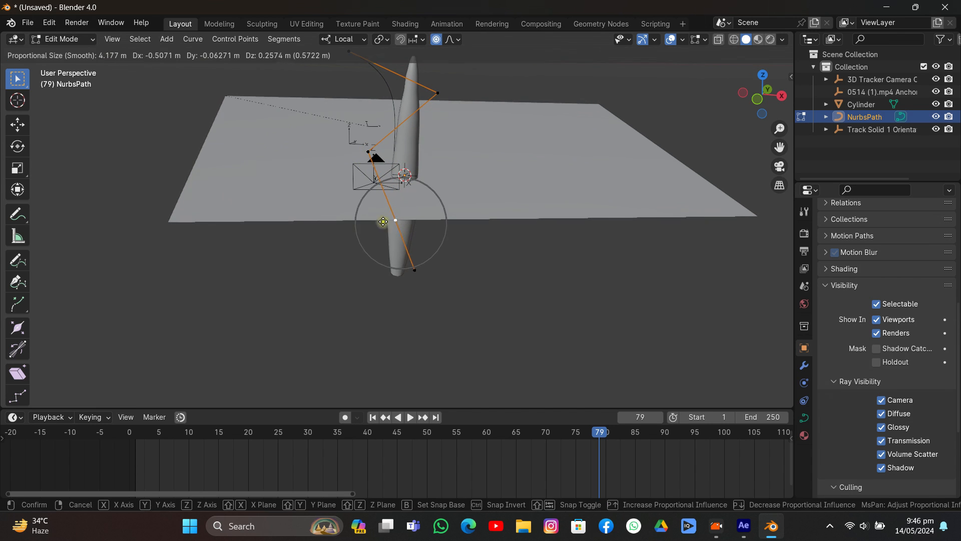
pyautogui.click(361, 202)
# - Pull the second point from the top farther right, reposition the top end point to finish the S-bend, and return to Object Mode
pyautogui.click(432, 96)
pyautogui.press('g')
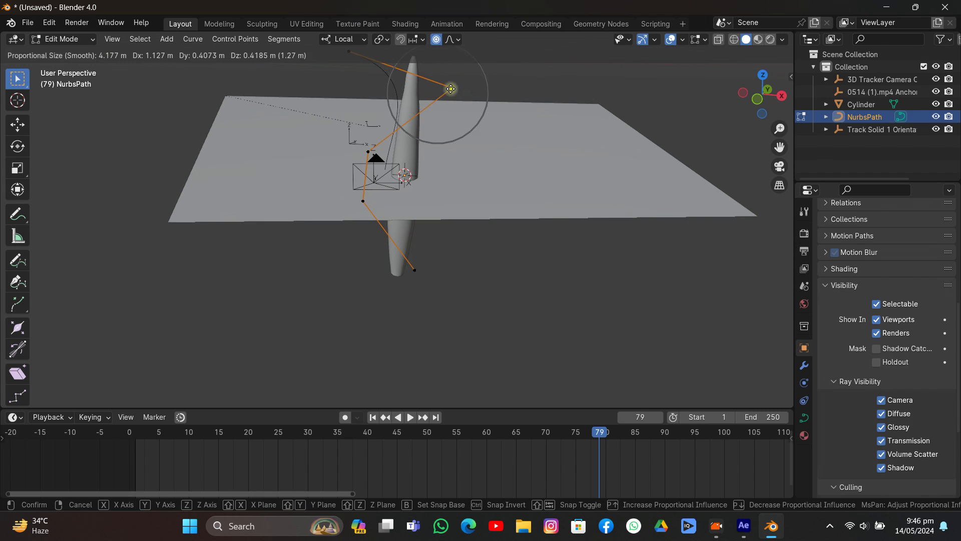
pyautogui.click(465, 84)
pyautogui.click(359, 57)
pyautogui.press('g')
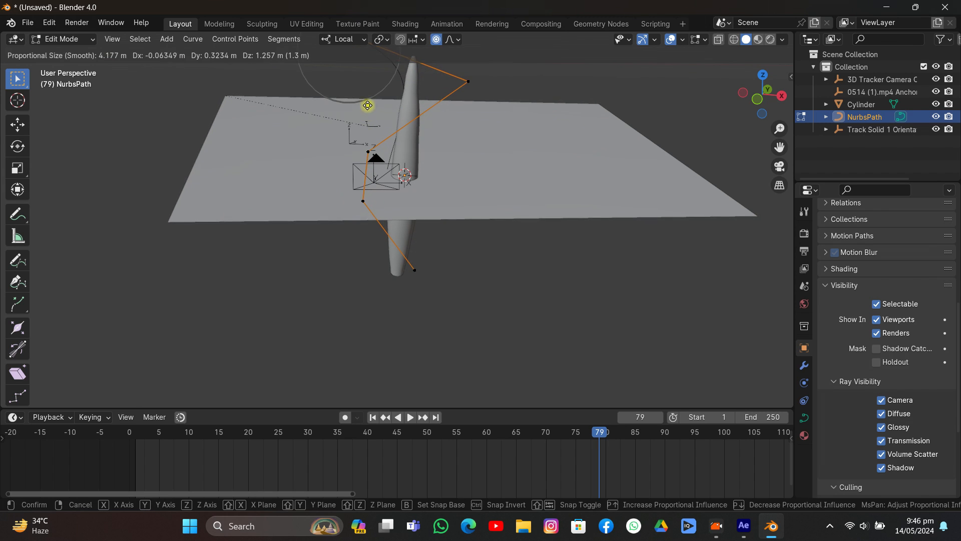
pyautogui.click(368, 104)
pyautogui.press('Tab')
# - Add a Curve deform modifier to the tapered column with NurbsPath as its curve object
pyautogui.scroll(-1, 445, 177)
pyautogui.click(443, 178)
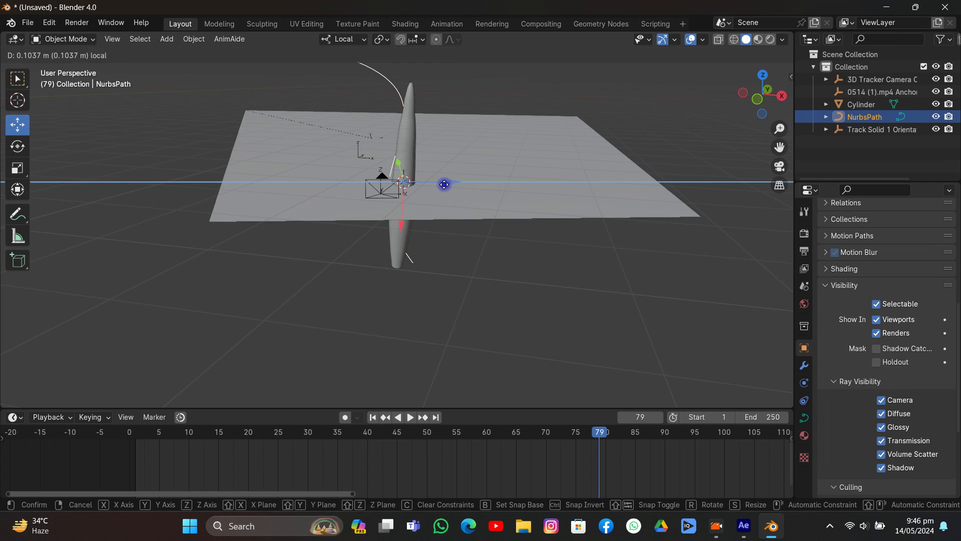
pyautogui.click(405, 137)
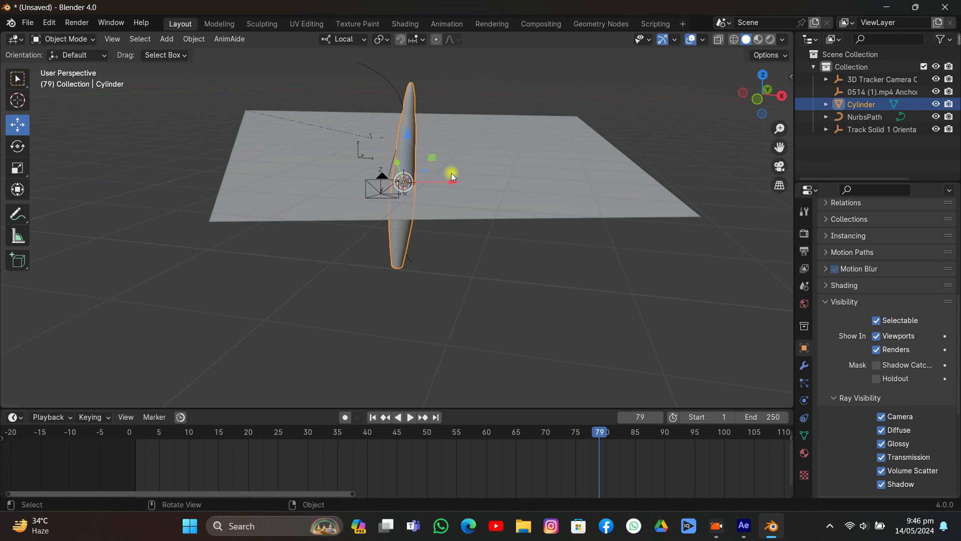
pyautogui.click(804, 366)
pyautogui.click(857, 230)
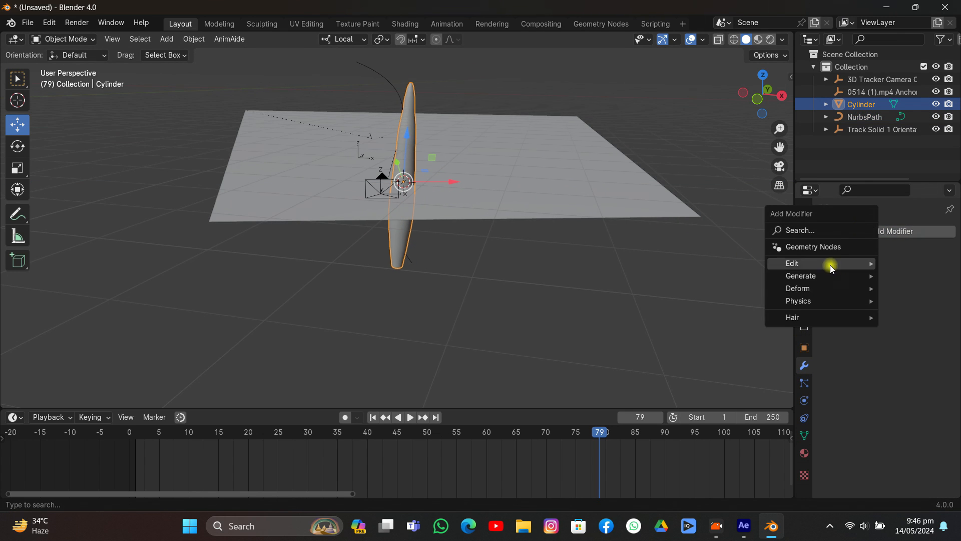
pyautogui.moveTo(823, 275)
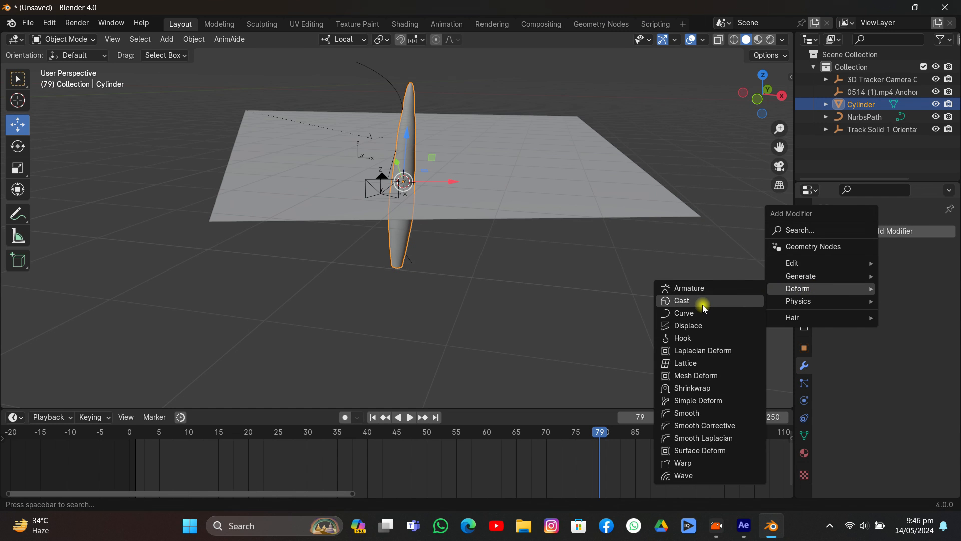
pyautogui.click(684, 313)
pyautogui.click(932, 298)
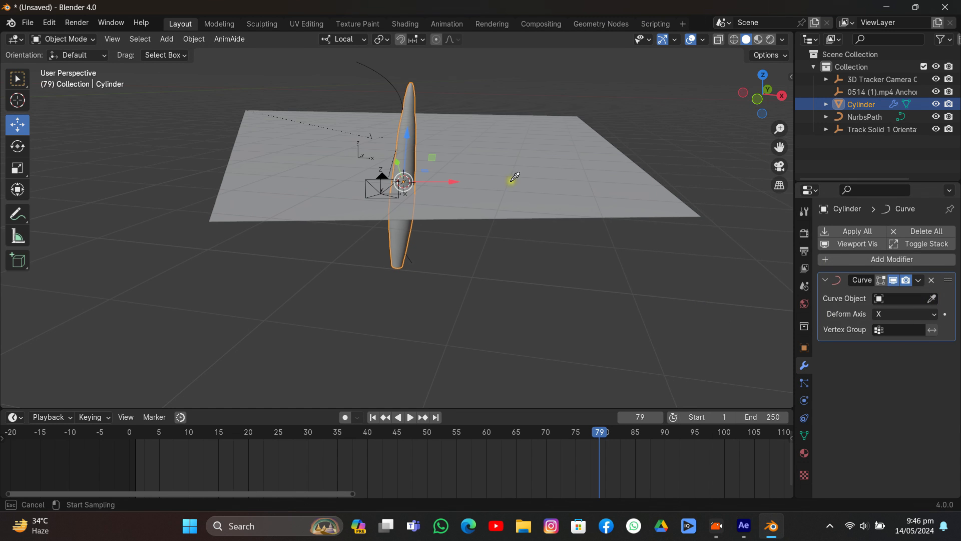
pyautogui.click(393, 79)
pyautogui.moveTo(393, 79); pyautogui.dragTo(458, 157, button='middle')
pyautogui.press('g')
pyautogui.press('z')
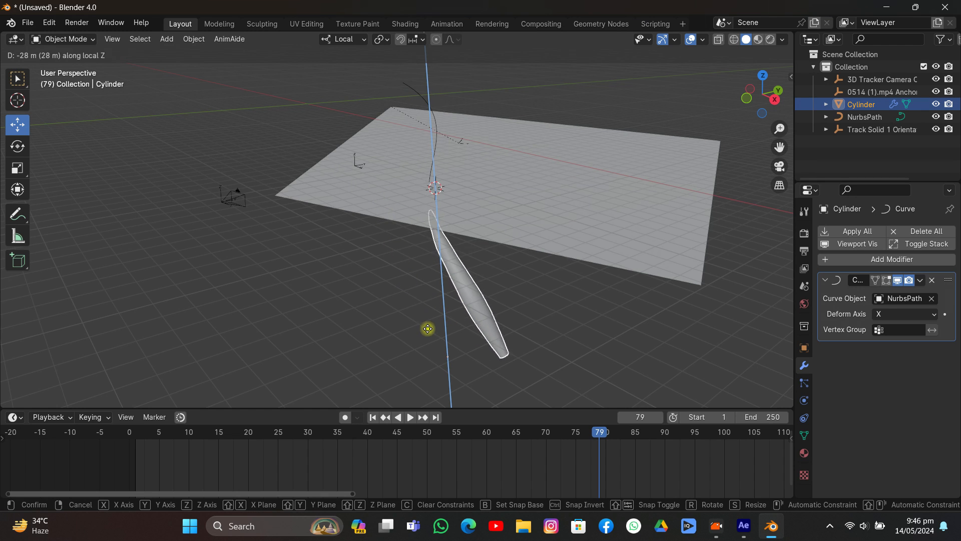
pyautogui.rightClick(414, 244)
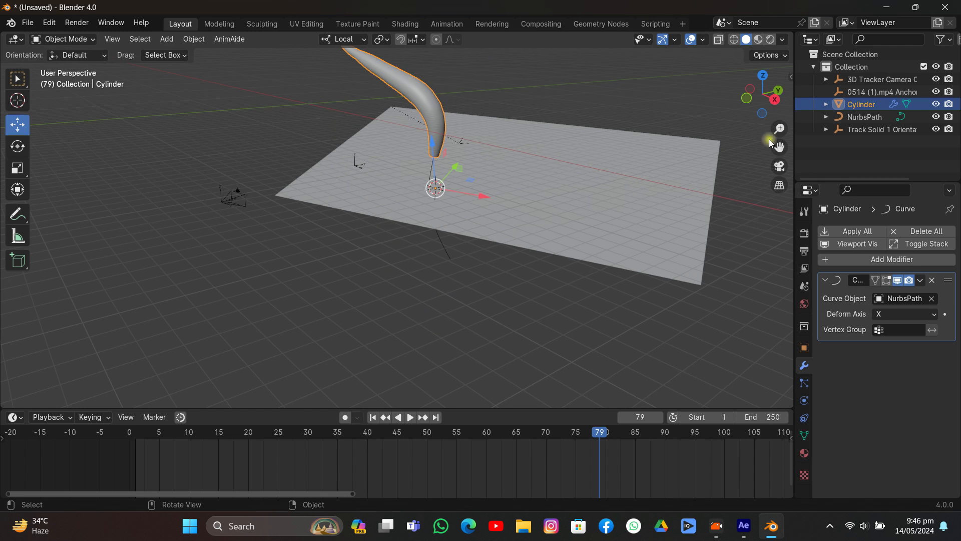
# - In the wireframe camera view, move the column down its local Z axis until its lower end sits near the laptop's front edge
pyautogui.click(780, 170)
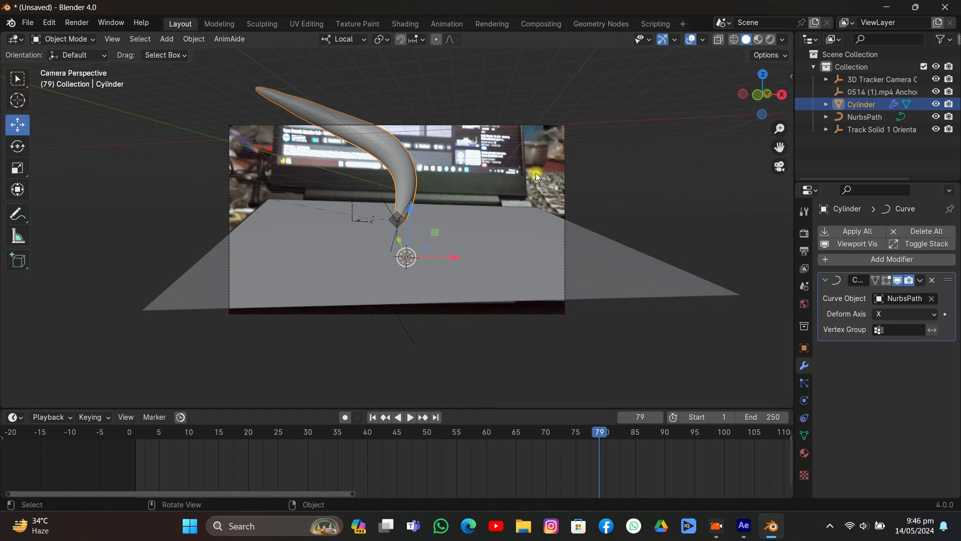
pyautogui.click(734, 40)
pyautogui.scroll(2, 487, 213)
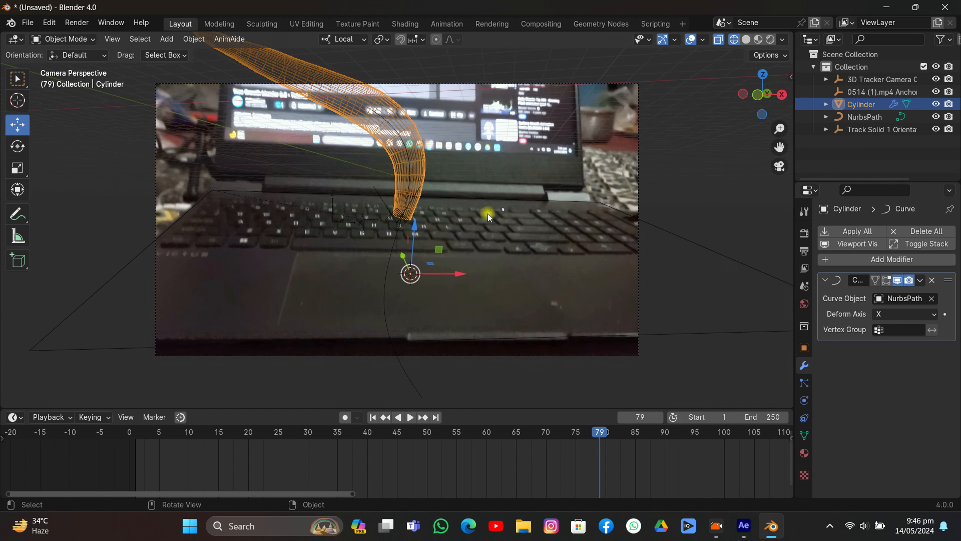
pyautogui.press('g')
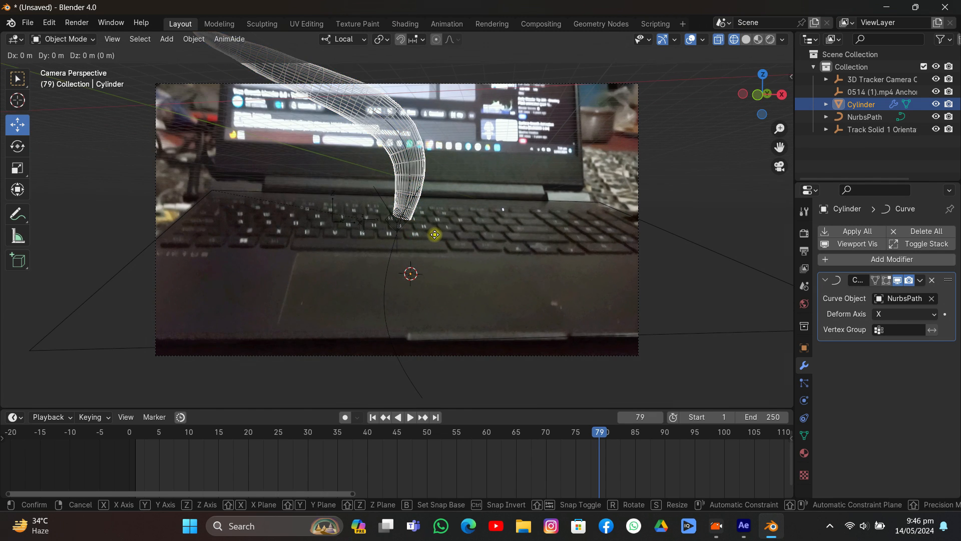
pyautogui.press('z')
pyautogui.click(411, 350)
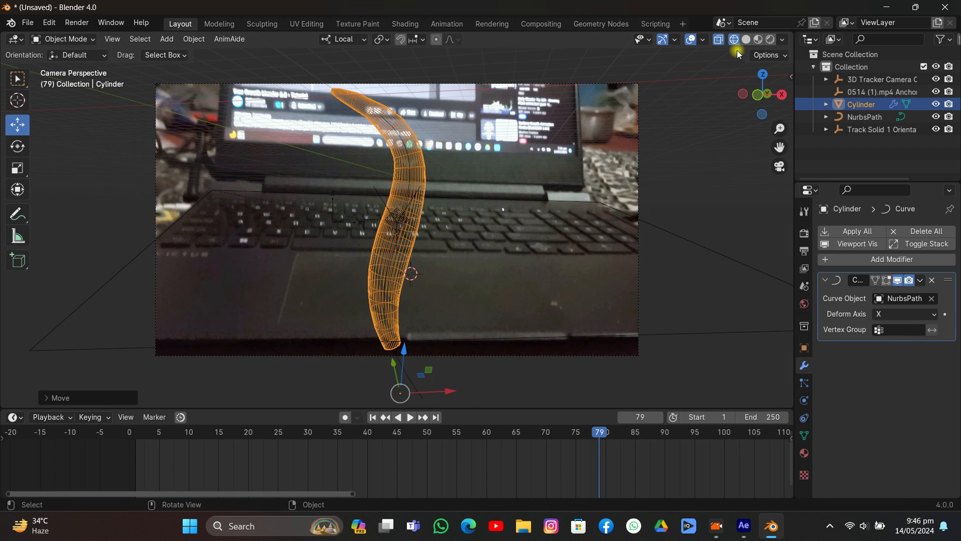
# - Switch to material preview shading and scale the Track Solid 1 plane up by about 1.13 to cover the bottom of the camera frame
pyautogui.hotkey('shift', 'z')
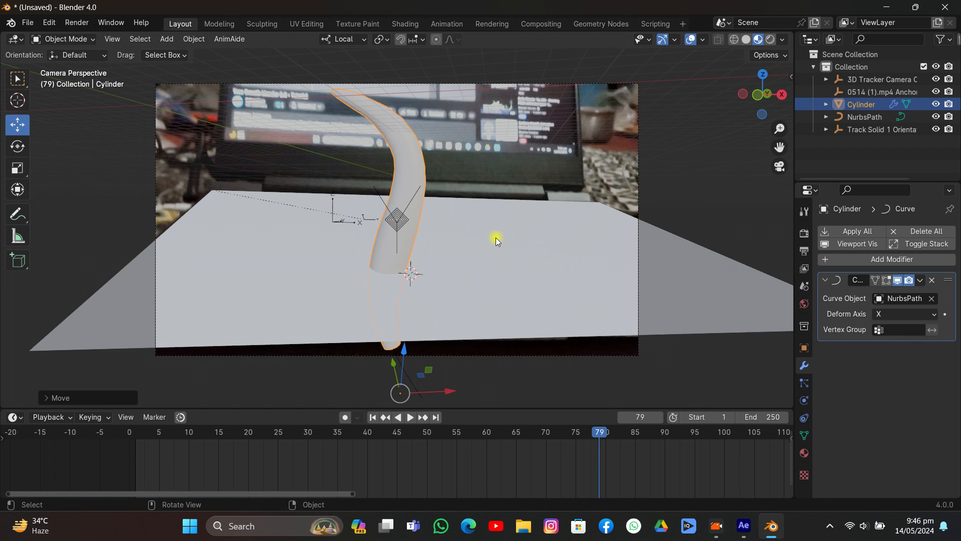
pyautogui.click(665, 254)
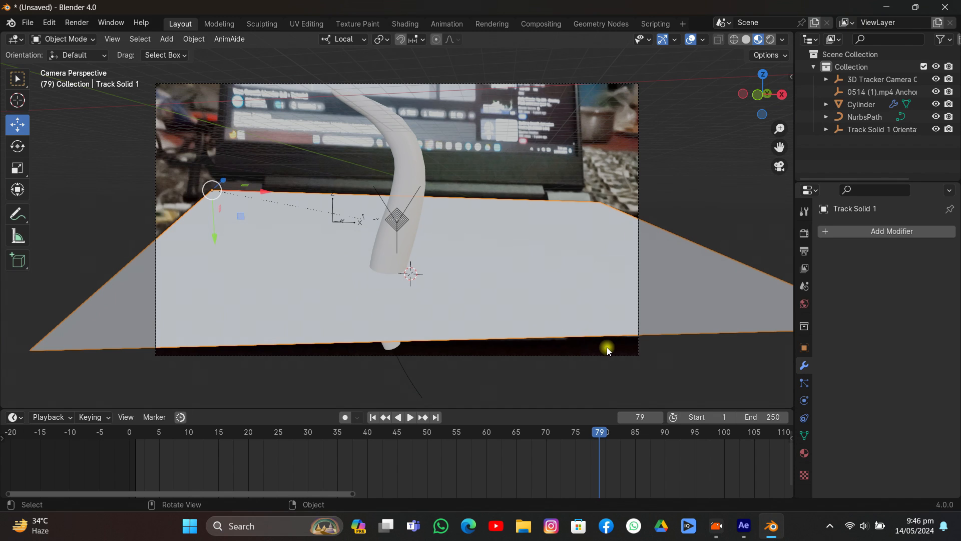
pyautogui.press('s')
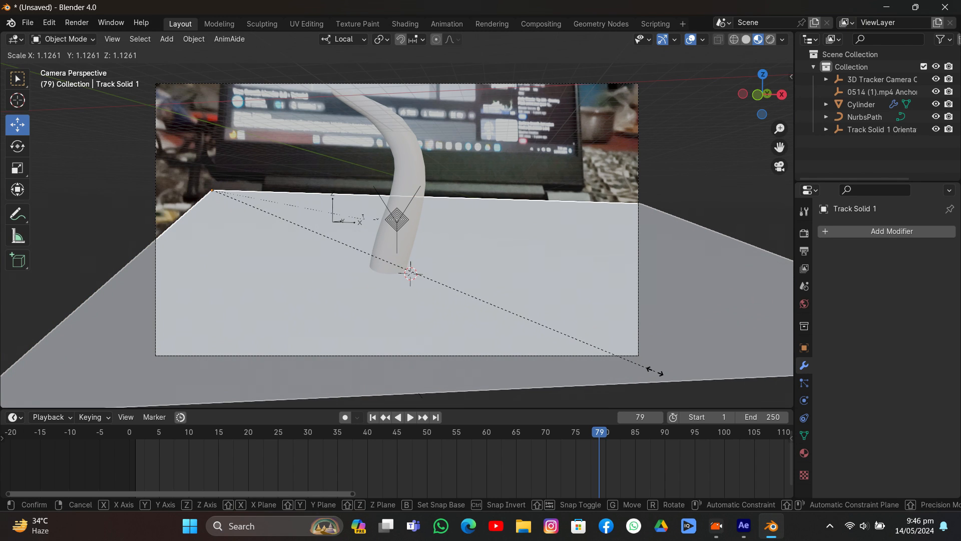
pyautogui.click(655, 371)
# - Give the Track Solid 1 plane a new material with its surface set to Holdout
pyautogui.click(805, 348)
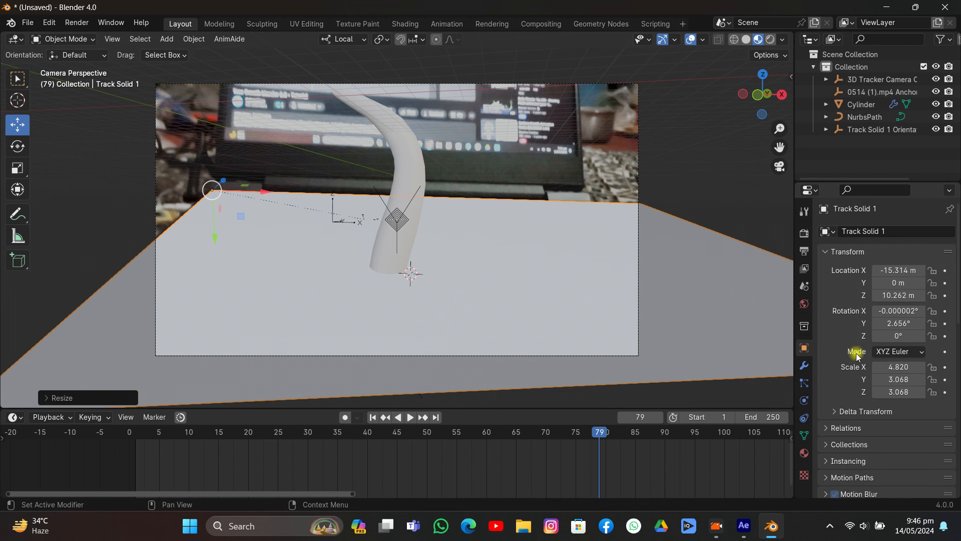
pyautogui.scroll(-10, 837, 376)
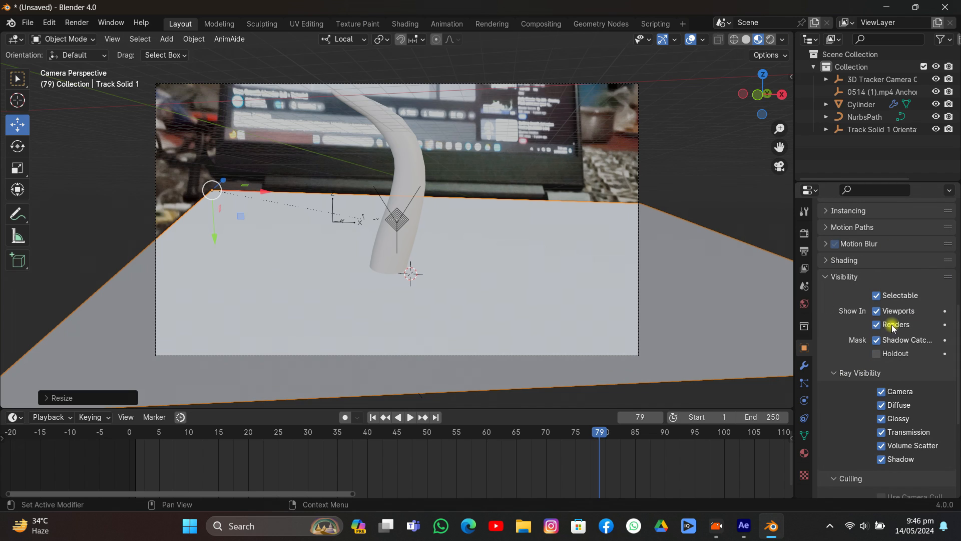
pyautogui.click(805, 453)
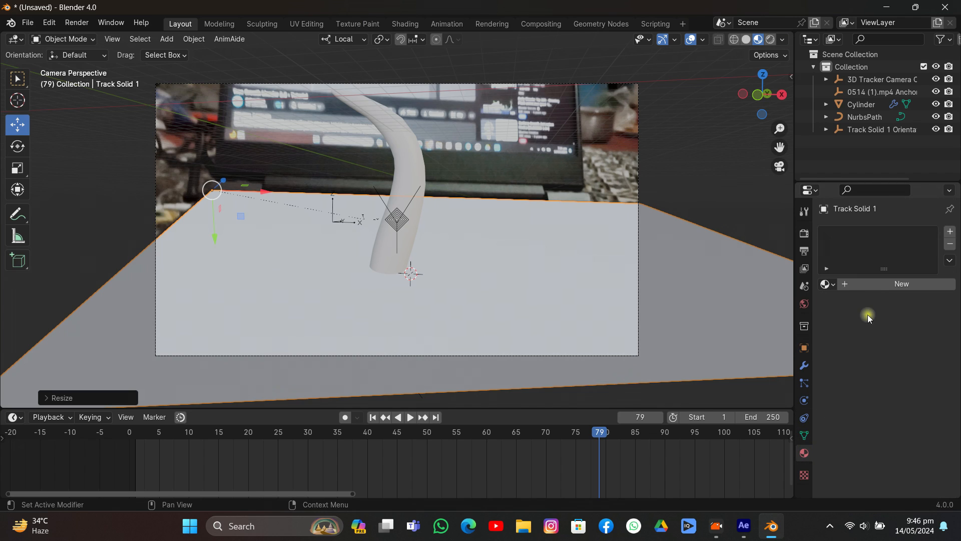
pyautogui.click(869, 284)
pyautogui.click(899, 339)
pyautogui.click(797, 148)
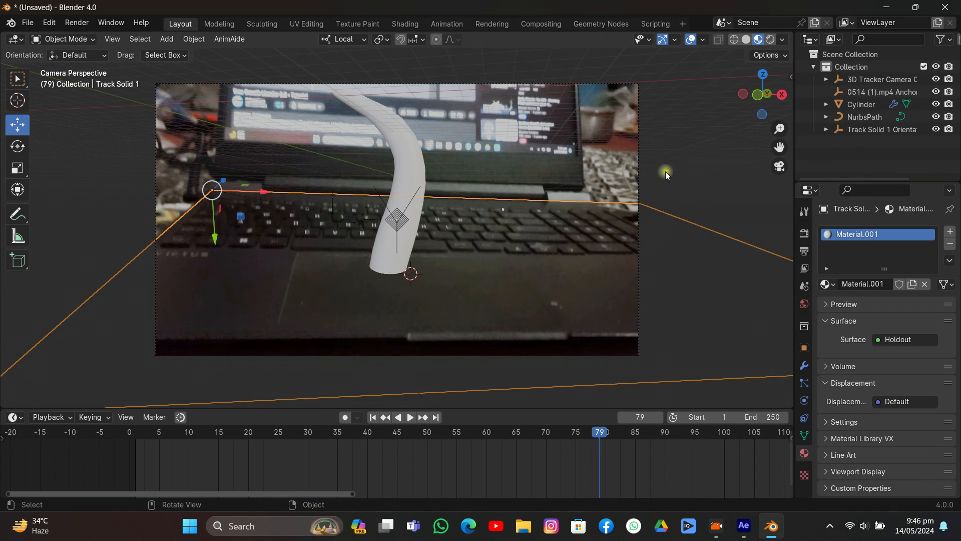
# - With Global orientation, move the column together with its NurbsPath slightly to the right and closer to the laptop's front edge
pyautogui.click(419, 180)
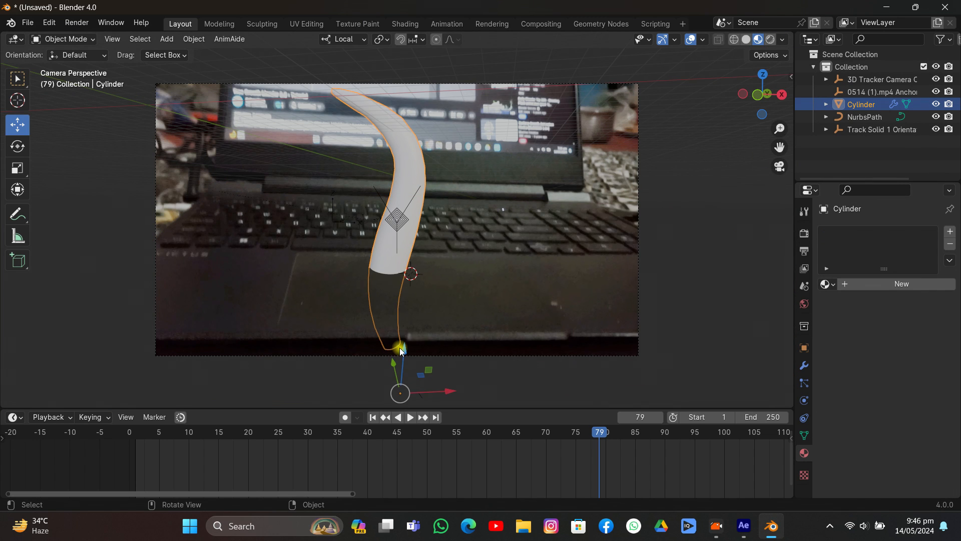
pyautogui.moveTo(400, 348); pyautogui.dragTo(460, 273)
pyautogui.rightClick(461, 274)
pyautogui.keyDown('shift'); pyautogui.click(847, 116); pyautogui.keyUp('shift')
pyautogui.click(346, 39)
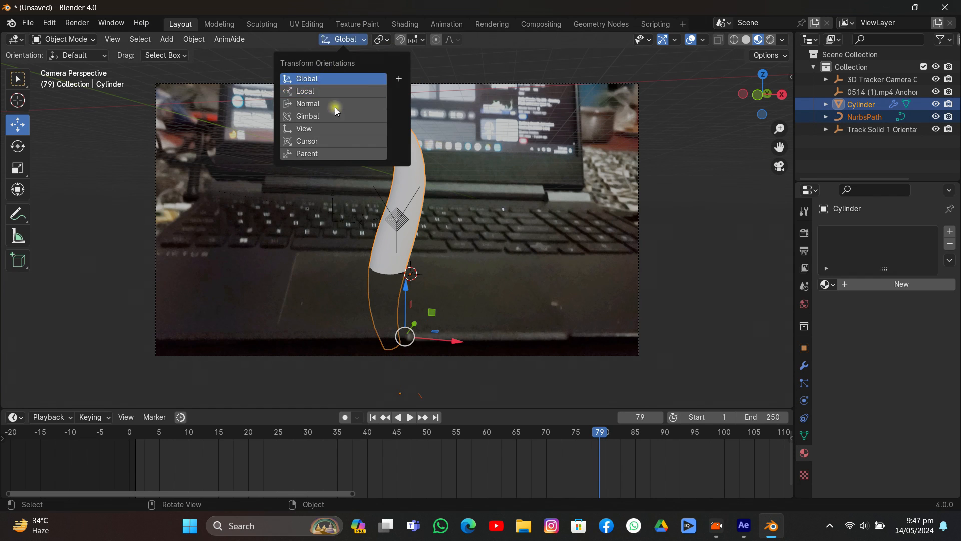
pyautogui.click(336, 79)
pyautogui.moveTo(418, 327)
pyautogui.mouseDown()
pyautogui.moveTo(401, 349)
pyautogui.moveTo(456, 361)
pyautogui.moveTo(433, 330)
pyautogui.mouseUp()
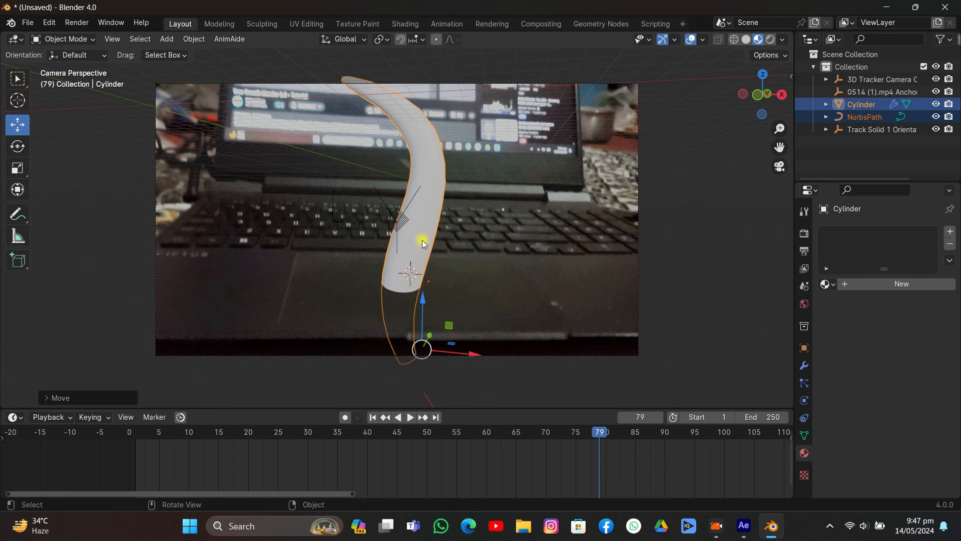
# - Select only the column and switch the transform orientation to Local
pyautogui.click(423, 237)
pyautogui.click(344, 39)
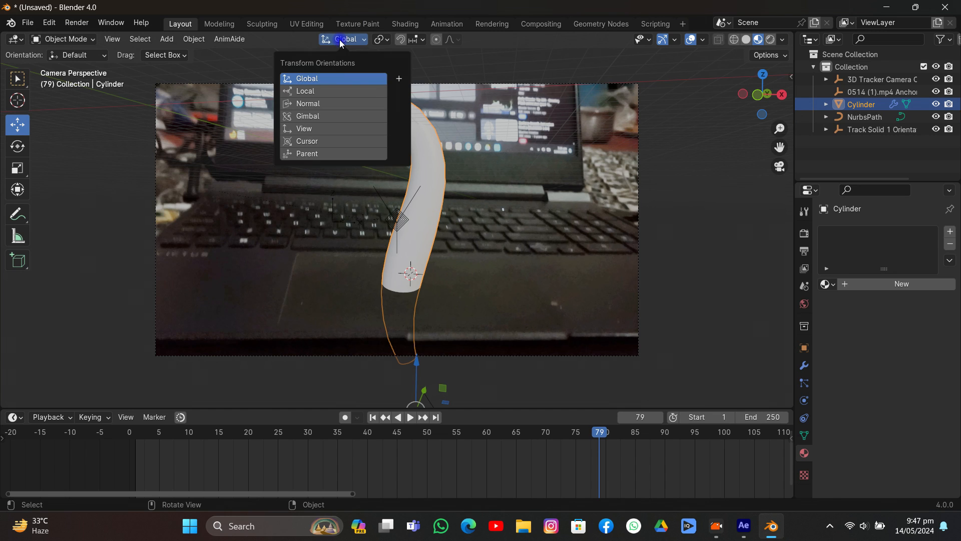
pyautogui.click(306, 91)
pyautogui.scroll(-2, 459, 285)
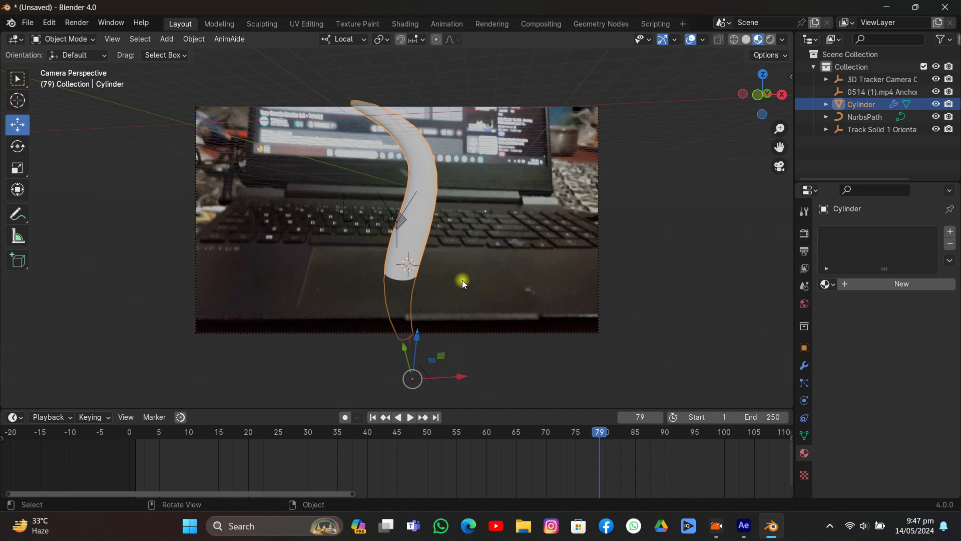
pyautogui.press('g')
pyautogui.press('z')
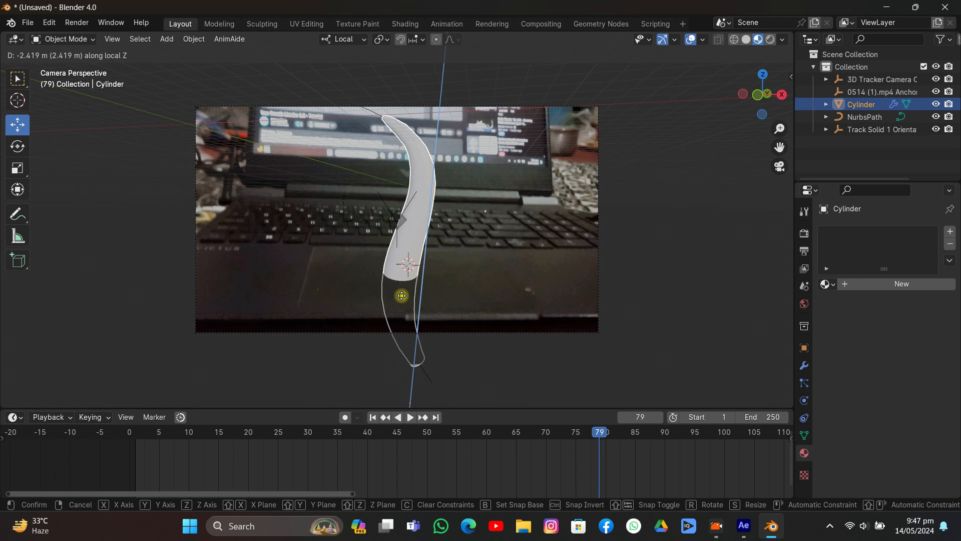
pyautogui.click(406, 338)
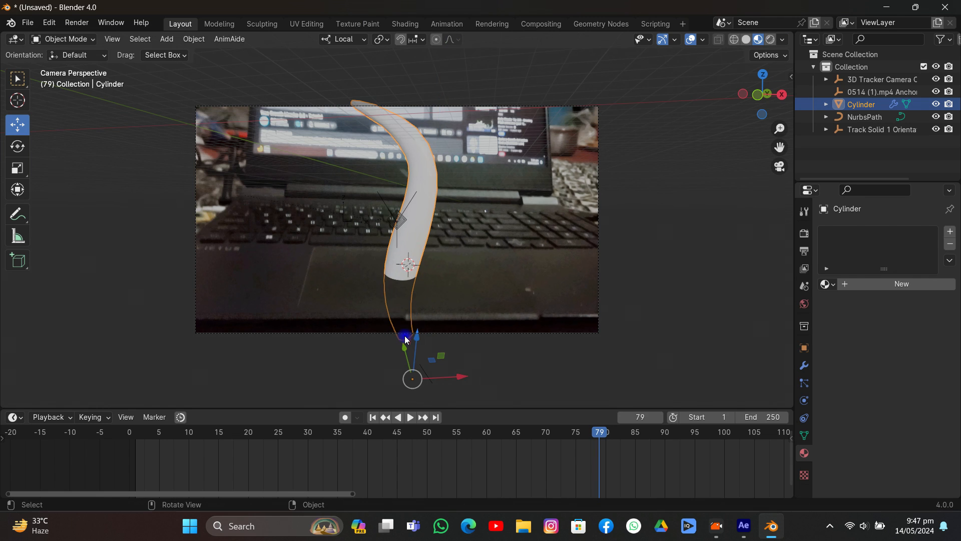
# - At frame 13, lower the column about 16.7 m along its local Z axis beneath the holdout plane and insert a Location keyframe
pyautogui.click(371, 424)
pyautogui.moveTo(150, 438); pyautogui.dragTo(206, 439)
pyautogui.press('g')
pyautogui.press('z')
pyautogui.press('z')
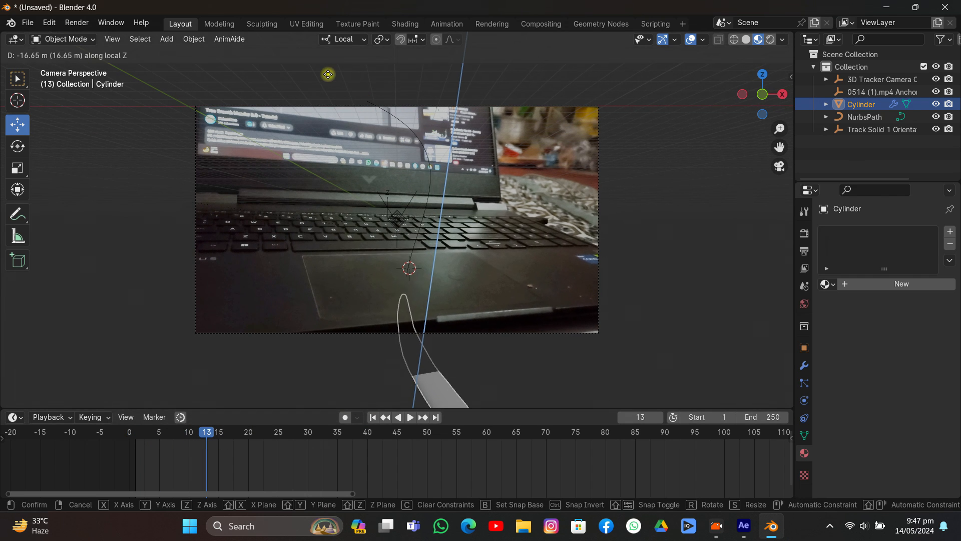
pyautogui.click(328, 67)
pyautogui.press('i')
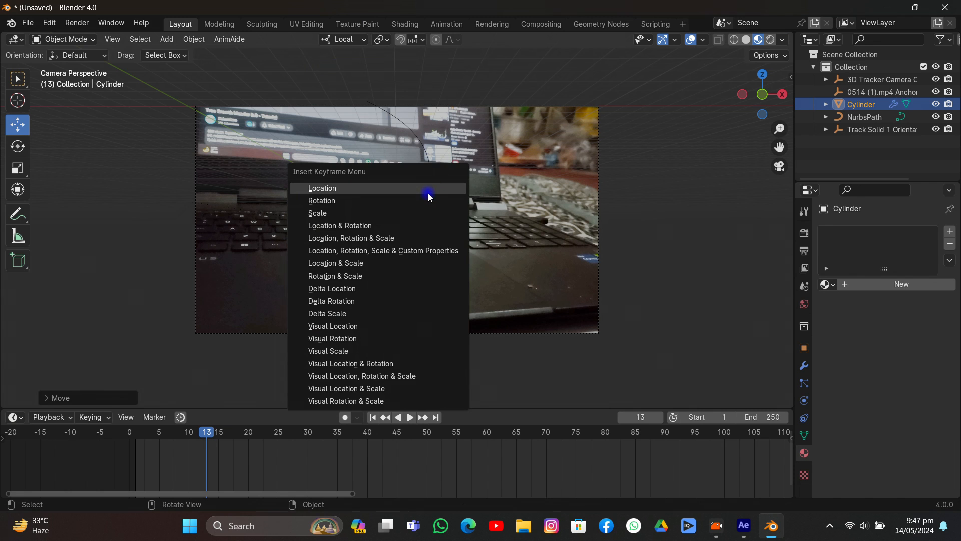
pyautogui.click(428, 192)
# - At frame 121, raise the column about 15 m along its local Z axis above the laptop and insert a Location keyframe
pyautogui.moveTo(219, 431); pyautogui.dragTo(771, 449)
pyautogui.scroll(-3, 756, 441)
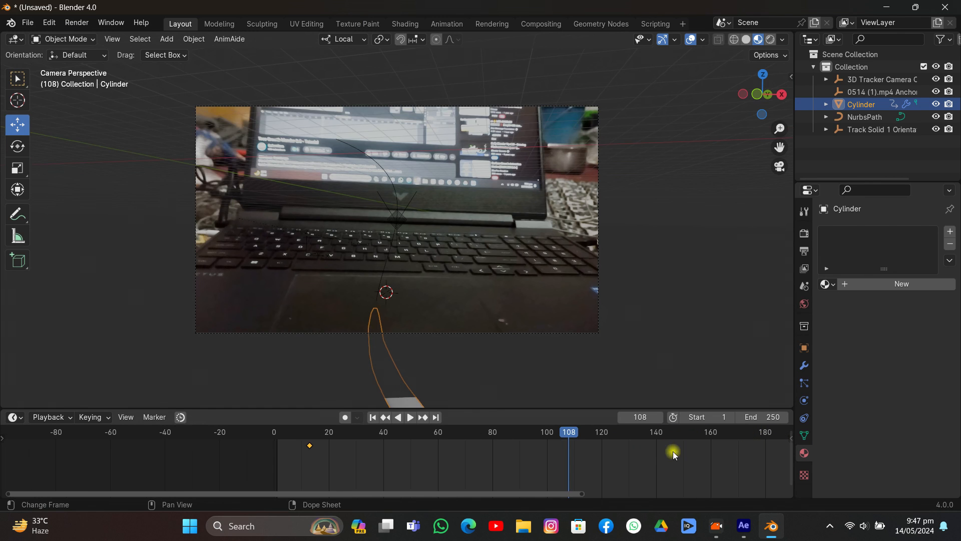
pyautogui.click(601, 434)
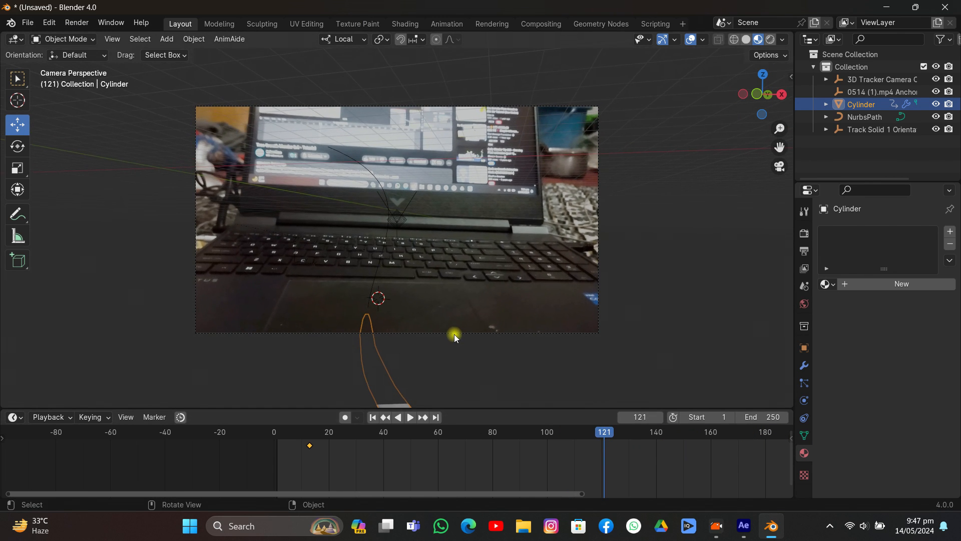
pyautogui.press('g')
pyautogui.press('z')
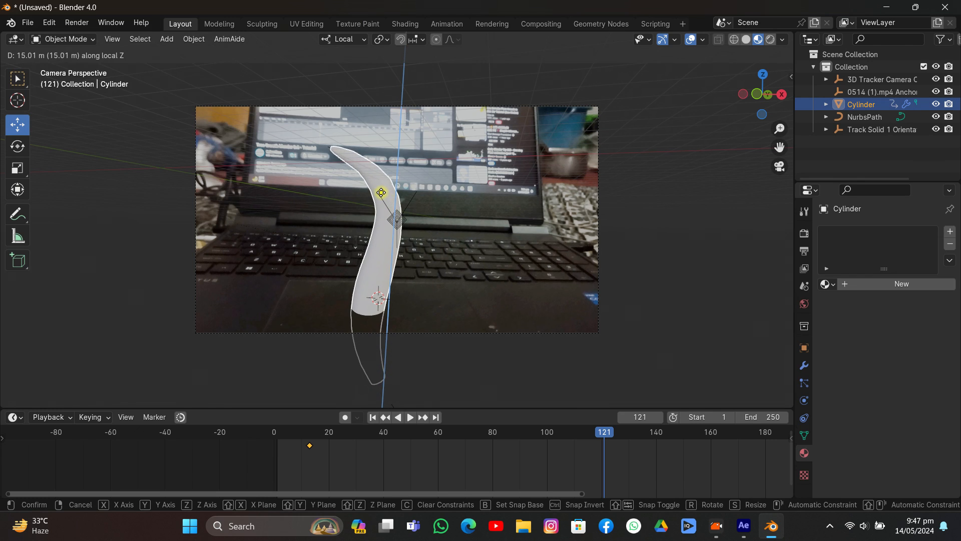
pyautogui.click(377, 192)
pyautogui.press('i')
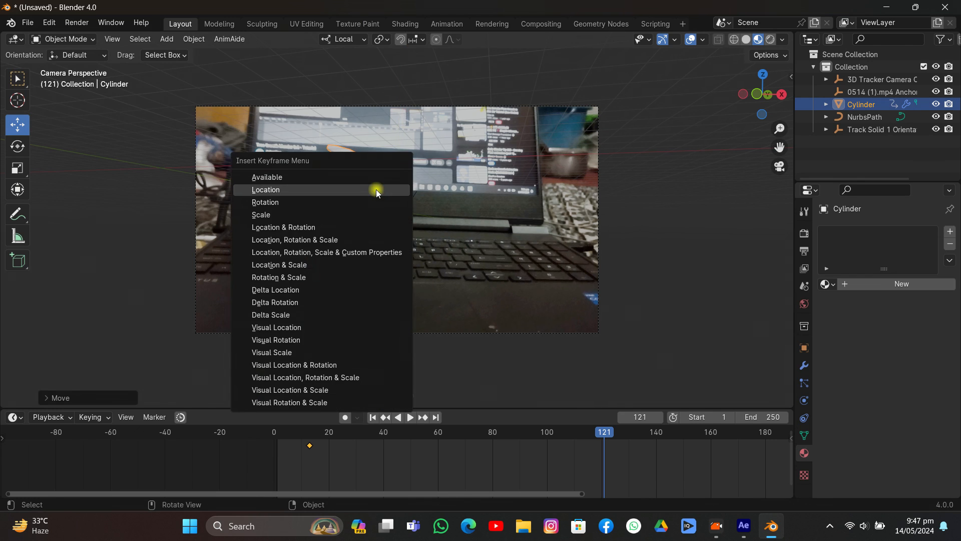
pyautogui.click(377, 190)
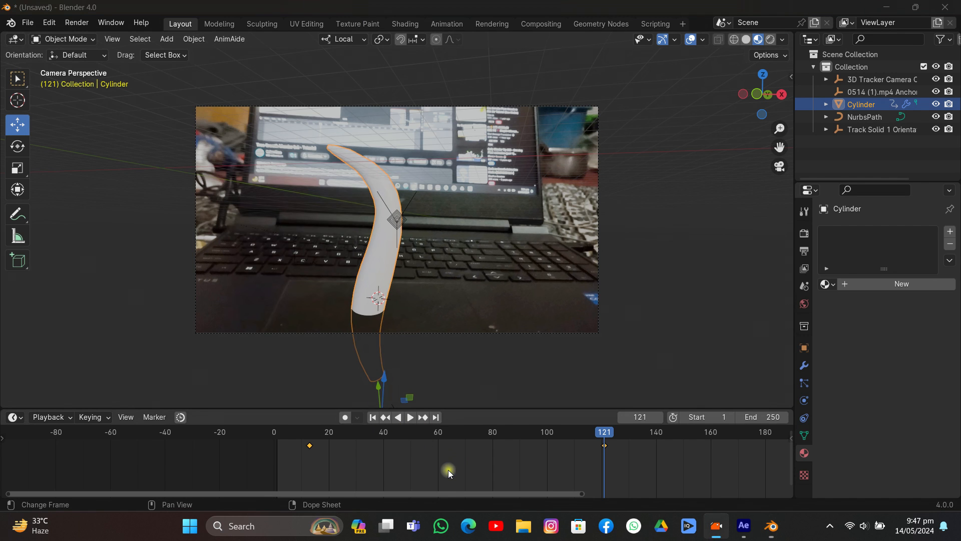
# - At frame 87, duplicate the column and its NurbsPath in top view, place the copies behind the originals, and delete the copied keyframes
pyautogui.moveTo(398, 434); pyautogui.dragTo(512, 470)
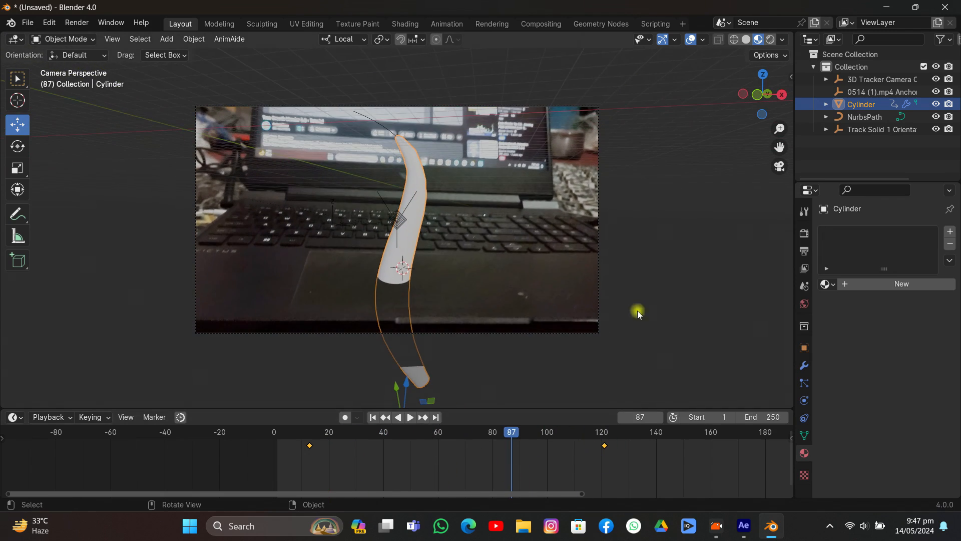
pyautogui.keyDown('shift'); pyautogui.click(865, 118); pyautogui.keyUp('shift')
pyautogui.click(766, 77)
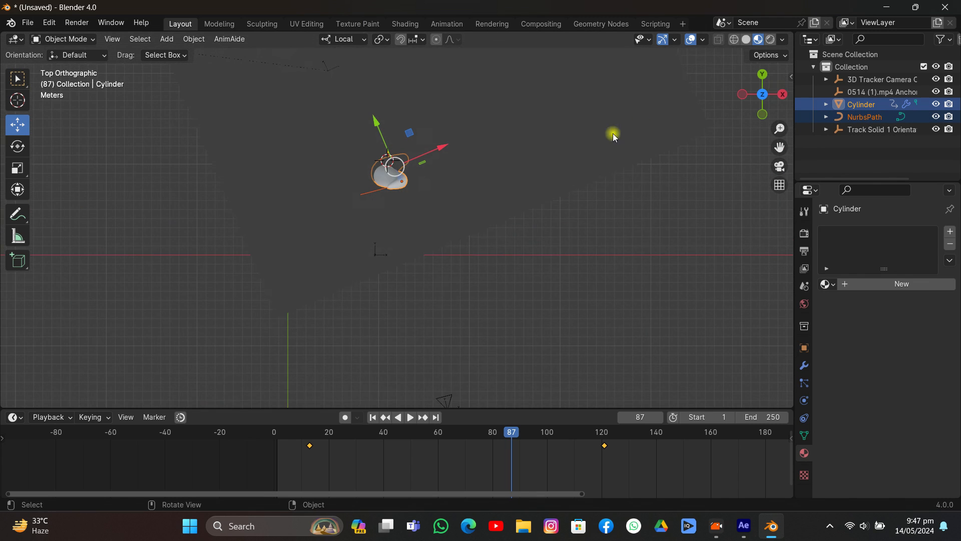
pyautogui.hotkey('shift', 'd')
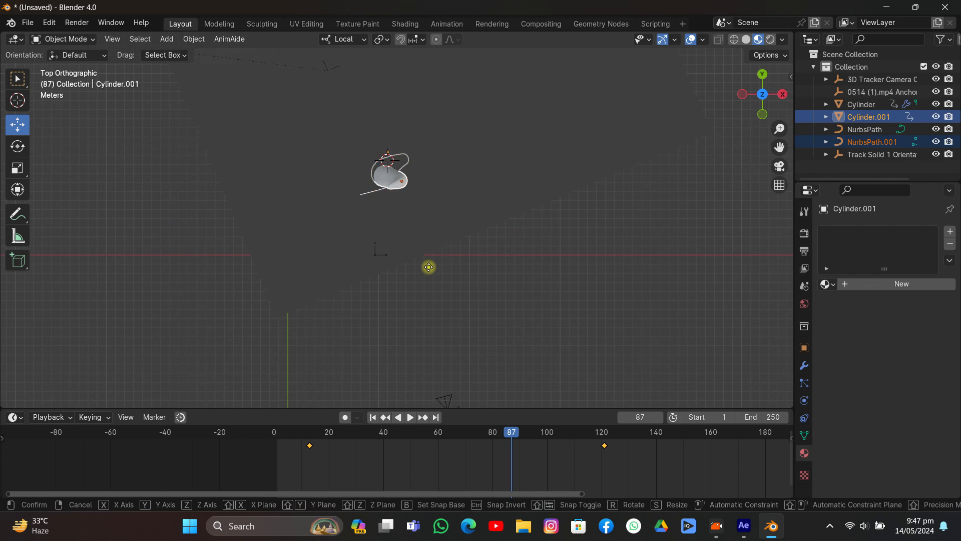
pyautogui.click(403, 294)
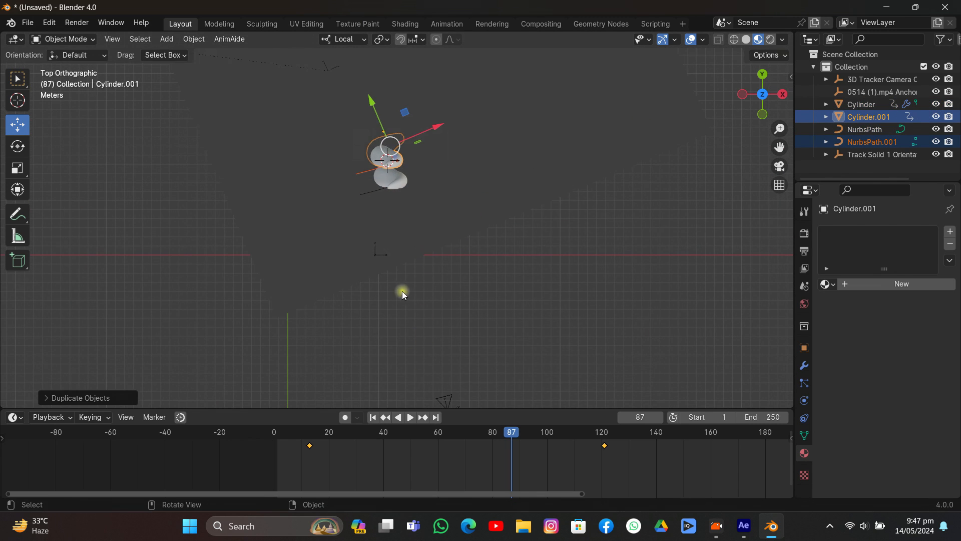
pyautogui.press('x')
pyautogui.click(389, 441)
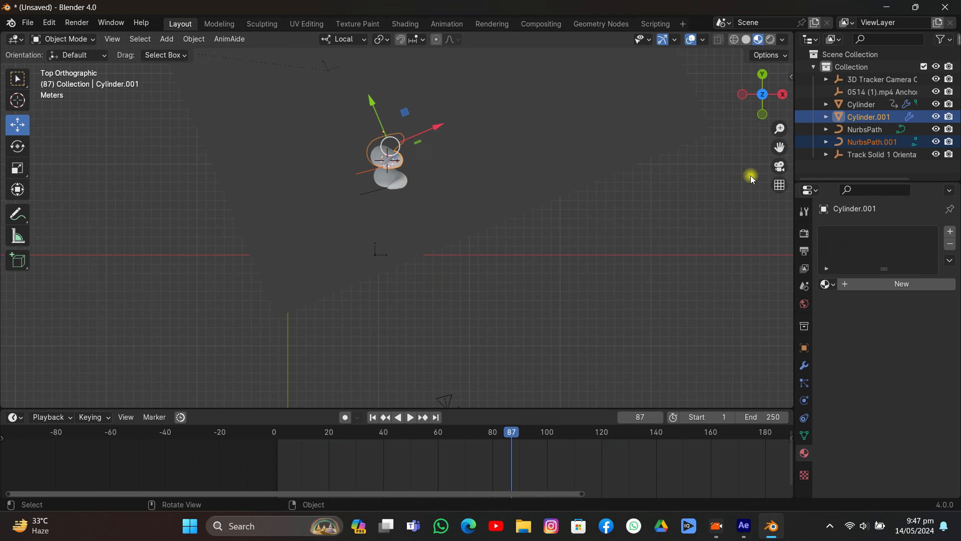
# - In the camera view, move Cylinder.001 and NurbsPath.001 together along the global X axis to the left of the original column
pyautogui.moveTo(775, 150); pyautogui.dragTo(430, 269)
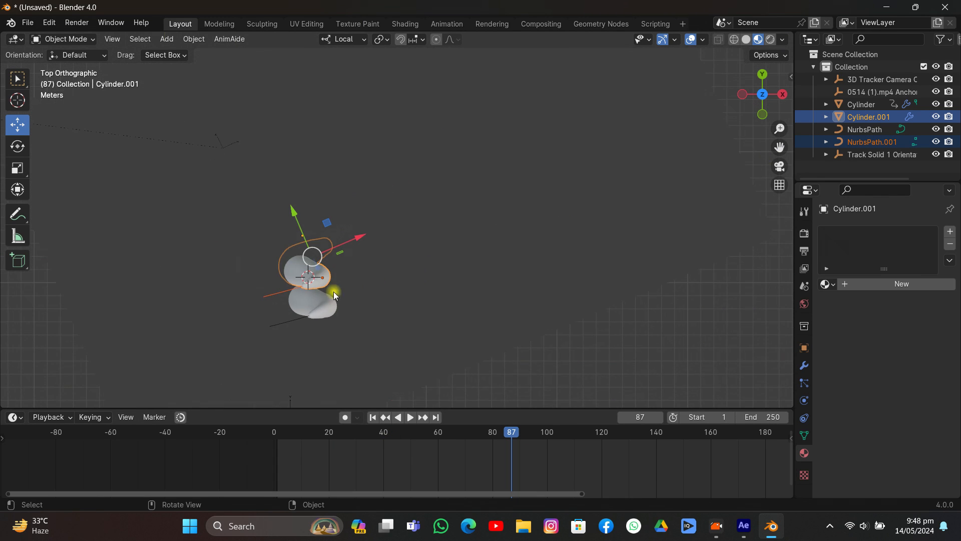
pyautogui.click(283, 297)
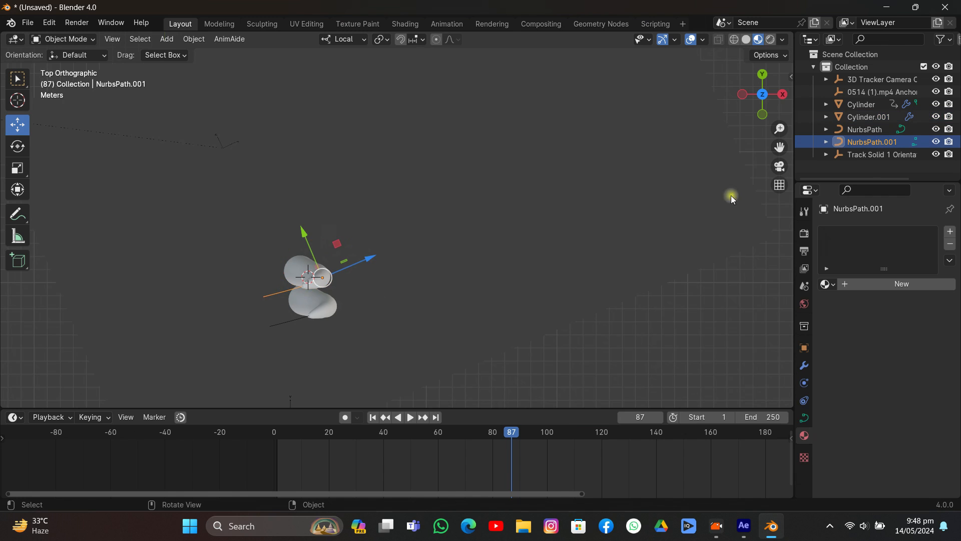
pyautogui.click(778, 167)
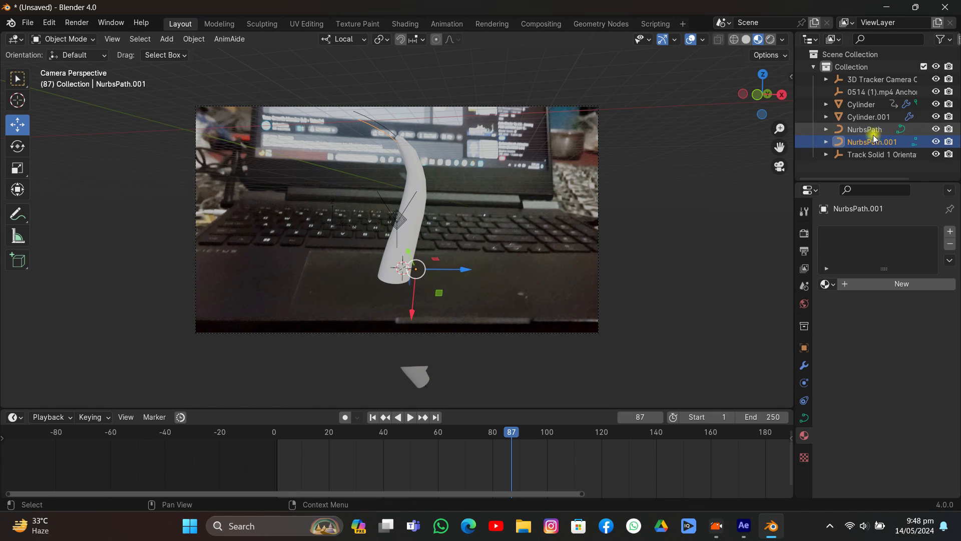
pyautogui.keyDown('ctrl'); pyautogui.click(871, 118); pyautogui.keyUp('ctrl')
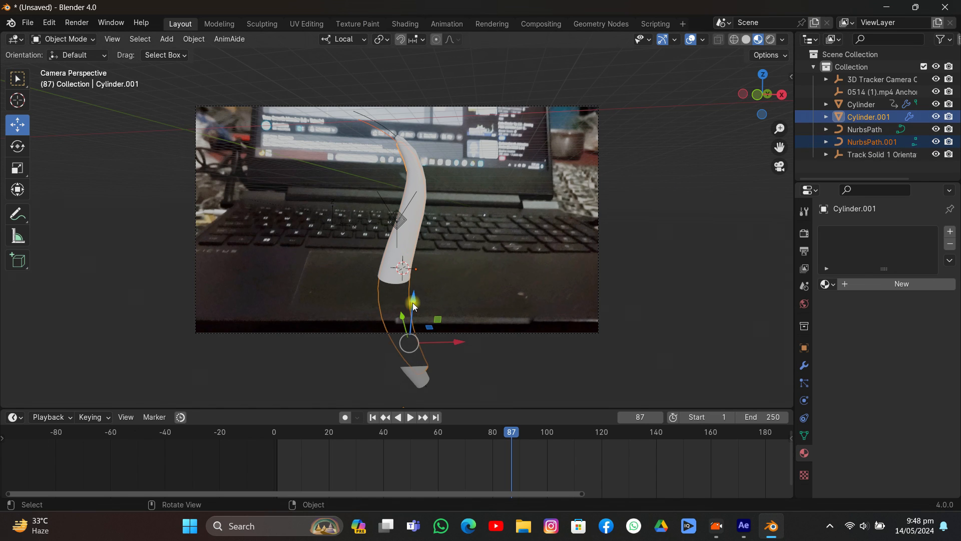
pyautogui.moveTo(452, 338); pyautogui.dragTo(420, 337)
pyautogui.rightClick(420, 336)
pyautogui.click(352, 44)
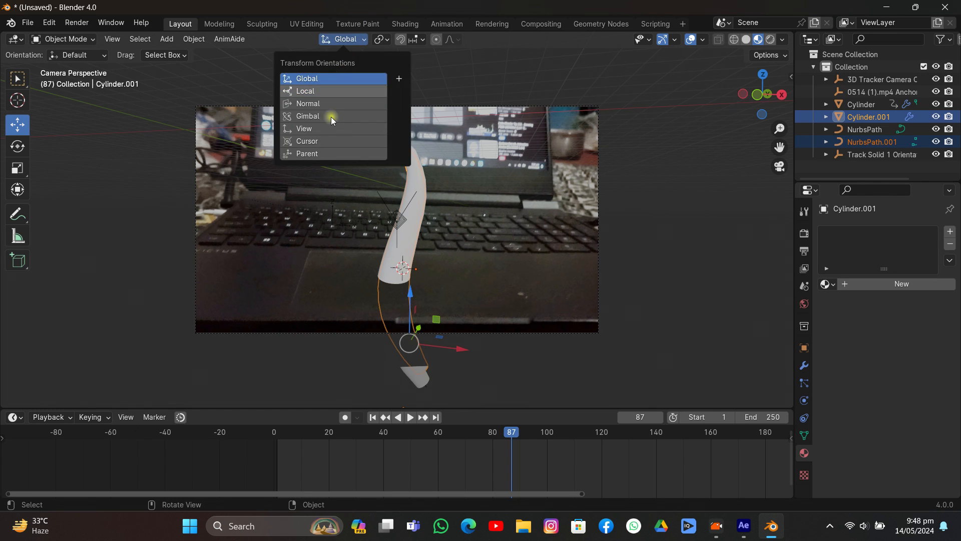
pyautogui.click(310, 80)
pyautogui.moveTo(452, 348); pyautogui.dragTo(356, 163)
# - In Edit Mode on NurbsPath.001, shift the second and third control points from the tip left and the tip point right
pyautogui.click(353, 135)
pyautogui.press('Tab')
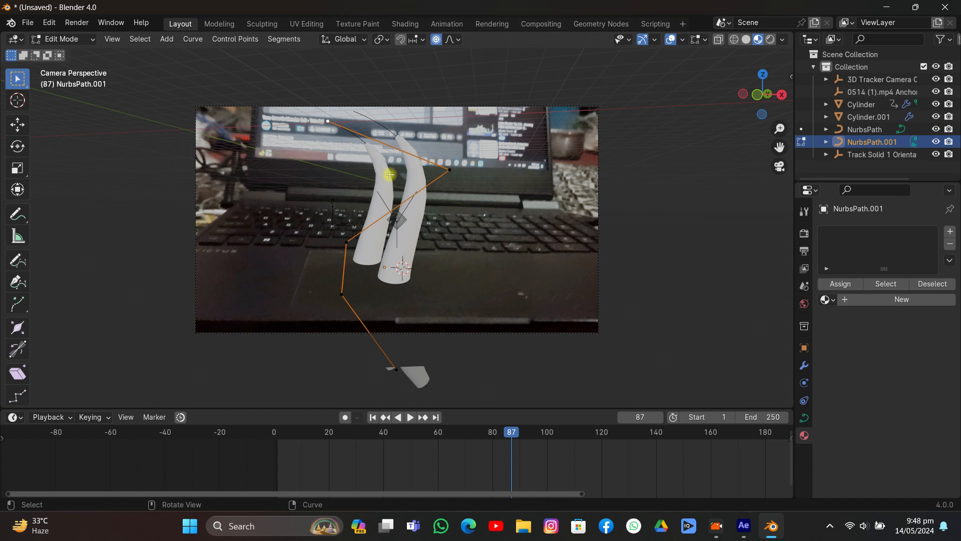
pyautogui.moveTo(448, 175); pyautogui.dragTo(319, 190)
pyautogui.click(316, 190)
pyautogui.click(329, 124)
pyautogui.press('g')
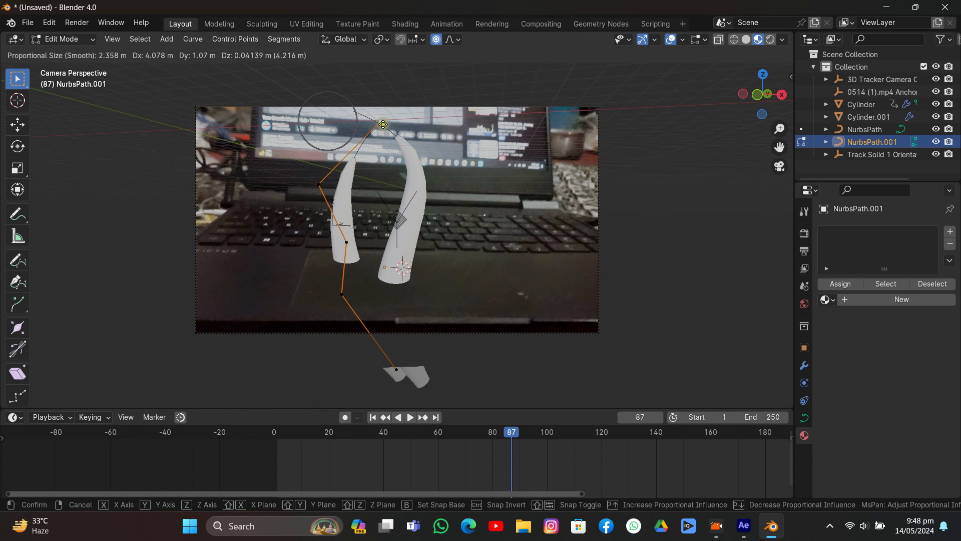
pyautogui.click(384, 124)
pyautogui.click(344, 245)
pyautogui.press('g')
pyautogui.click(310, 224)
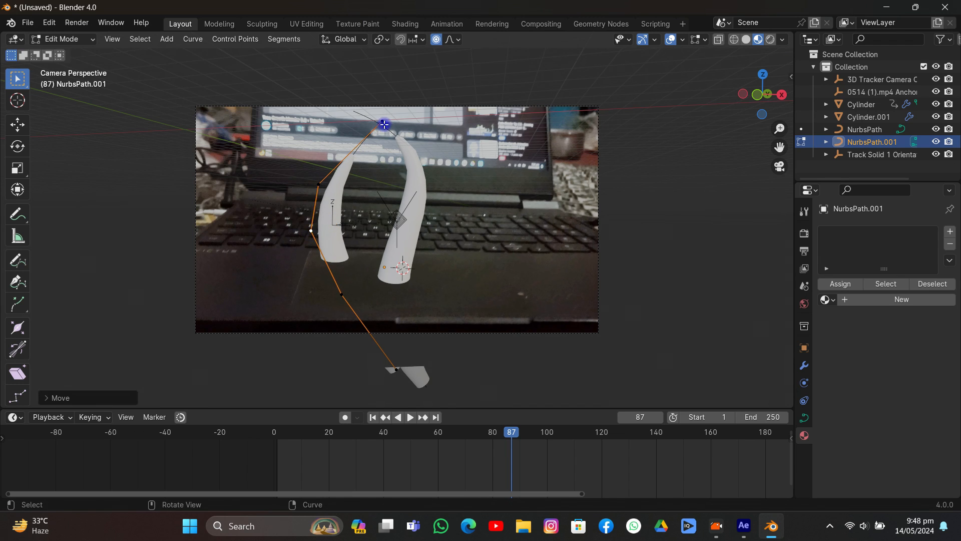
# - Shift the upper four control points of NurbsPath.001 to the right so the copied column leans toward the original
pyautogui.moveTo(384, 125); pyautogui.dragTo(441, 124)
pyautogui.moveTo(320, 184); pyautogui.dragTo(354, 181)
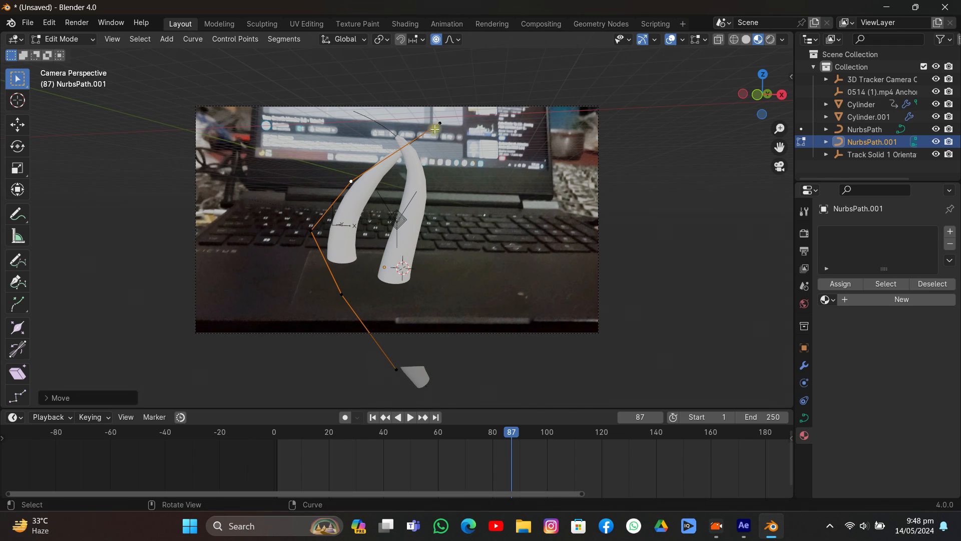
pyautogui.moveTo(435, 129); pyautogui.dragTo(456, 130)
pyautogui.moveTo(313, 231); pyautogui.dragTo(346, 230)
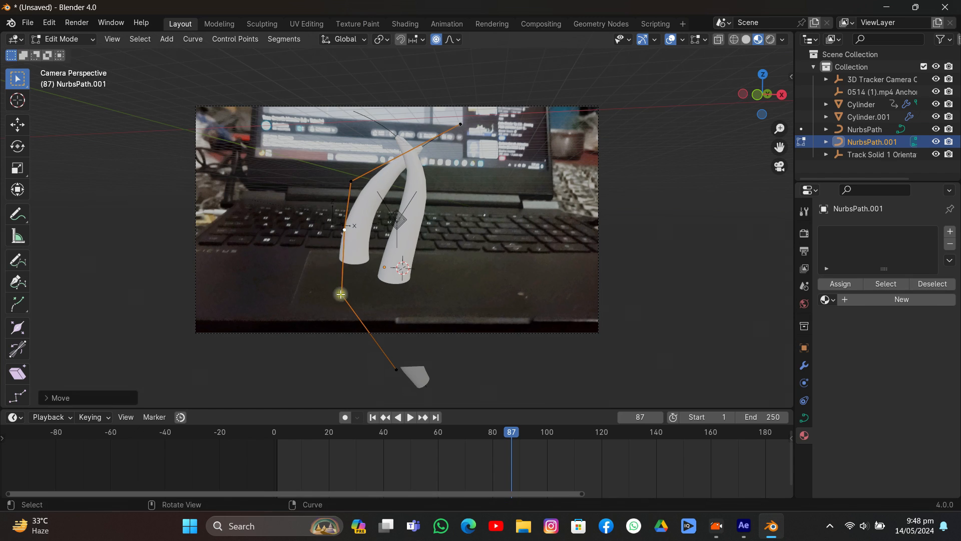
pyautogui.moveTo(341, 294); pyautogui.dragTo(374, 288)
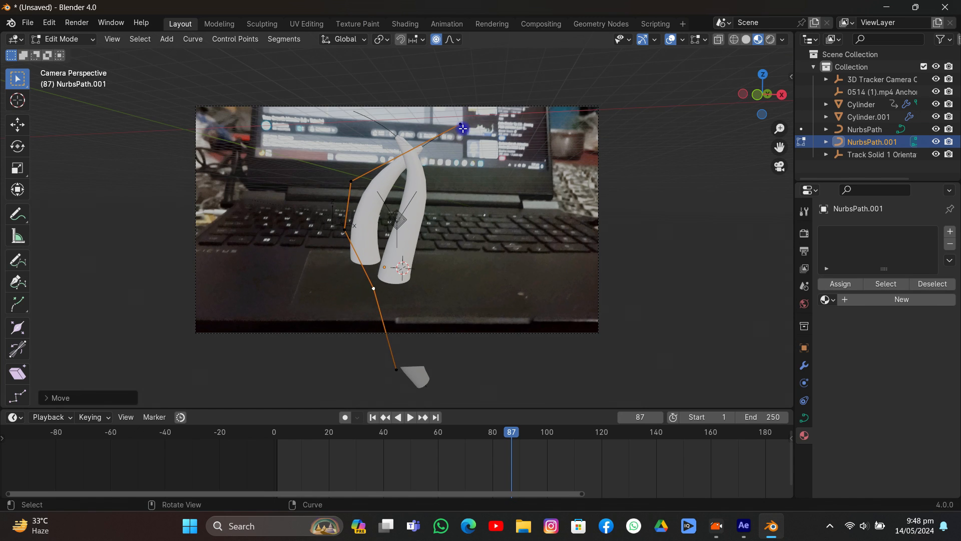
# - Lower the tip and second control points of NurbsPath.001, nudge the middle point right, and return to Object Mode
pyautogui.moveTo(462, 128); pyautogui.dragTo(433, 155)
pyautogui.moveTo(349, 182); pyautogui.dragTo(350, 202)
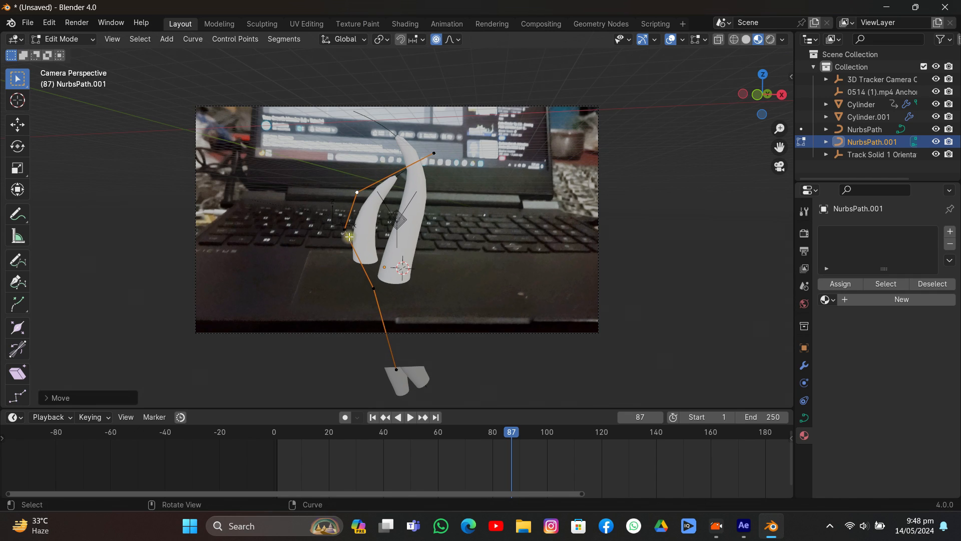
pyautogui.moveTo(349, 237); pyautogui.dragTo(356, 239)
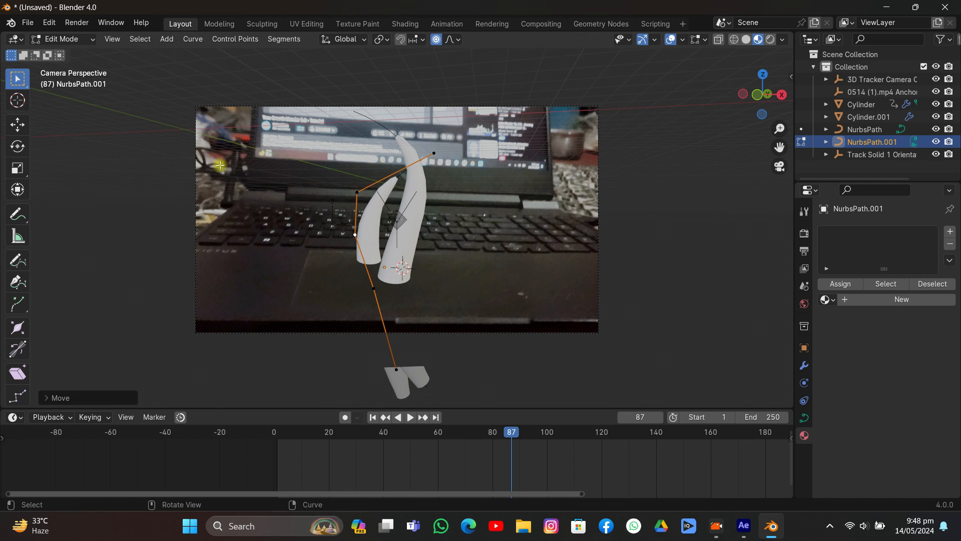
pyautogui.press('Tab')
# - Move Cylinder.001 slightly down the global Z axis, then shift NurbsPath.001 so the copy's tip bends toward the original column
pyautogui.click(374, 232)
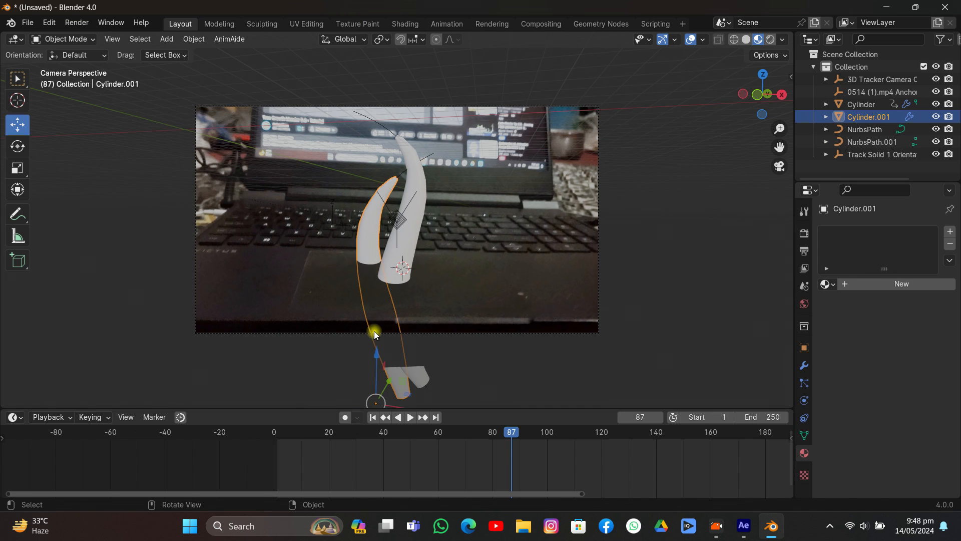
pyautogui.moveTo(376, 346)
pyautogui.mouseDown()
pyautogui.moveTo(371, 333)
pyautogui.moveTo(377, 356)
pyautogui.mouseUp()
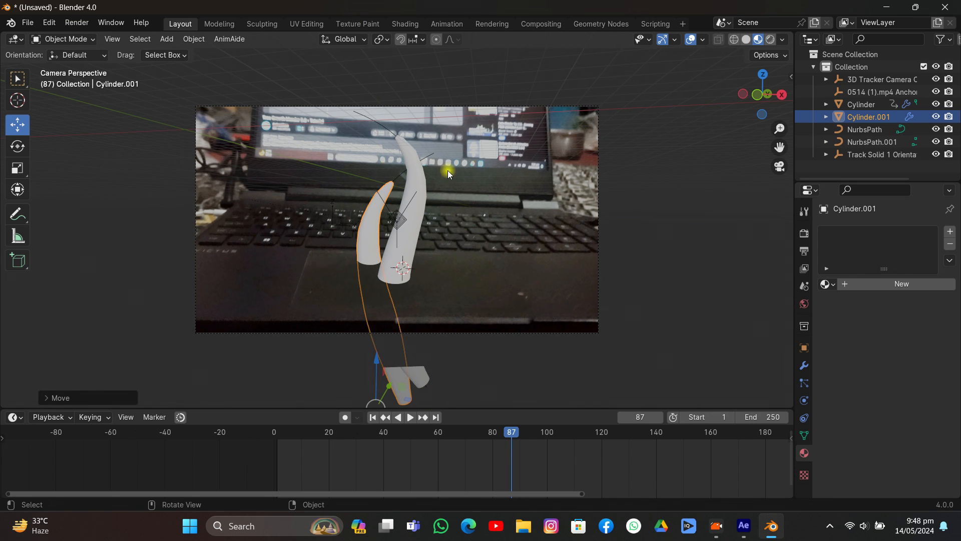
pyautogui.click(434, 152)
pyautogui.moveTo(392, 224)
pyautogui.mouseDown()
pyautogui.moveTo(382, 248)
pyautogui.moveTo(378, 233)
pyautogui.mouseUp()
pyautogui.click(373, 250)
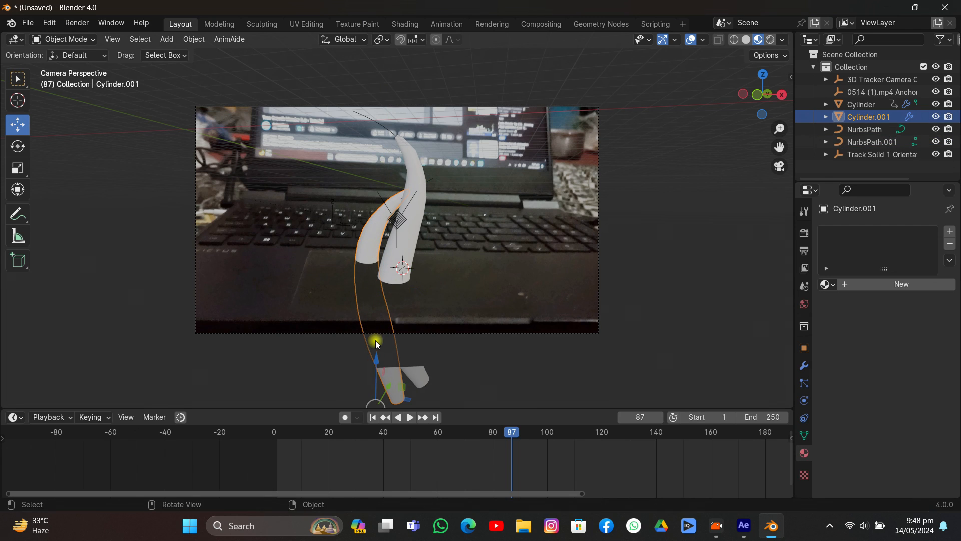
# - Shift Cylinder.001 and NurbsPath.001 together slightly left, away from the original column
pyautogui.keyDown('ctrl'); pyautogui.click(876, 141); pyautogui.keyUp('ctrl')
pyautogui.moveTo(420, 359); pyautogui.dragTo(410, 351)
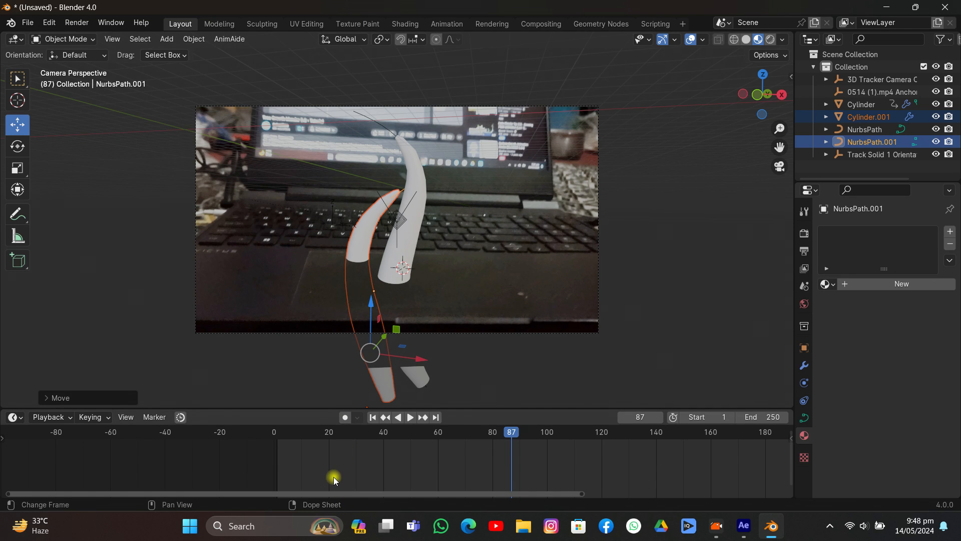
# - Lower Cylinder.001 along its path so its tip sits below the holdout plane, and insert a keyframe at frame 80
pyautogui.click(353, 308)
pyautogui.moveTo(364, 369); pyautogui.dragTo(335, 77)
pyautogui.moveTo(464, 430); pyautogui.dragTo(492, 443)
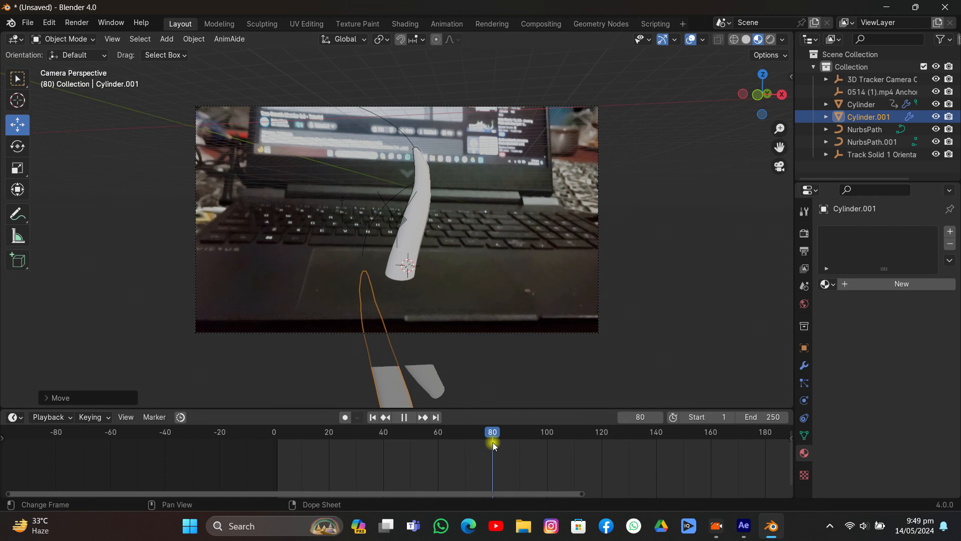
pyautogui.press('i')
pyautogui.click(463, 294)
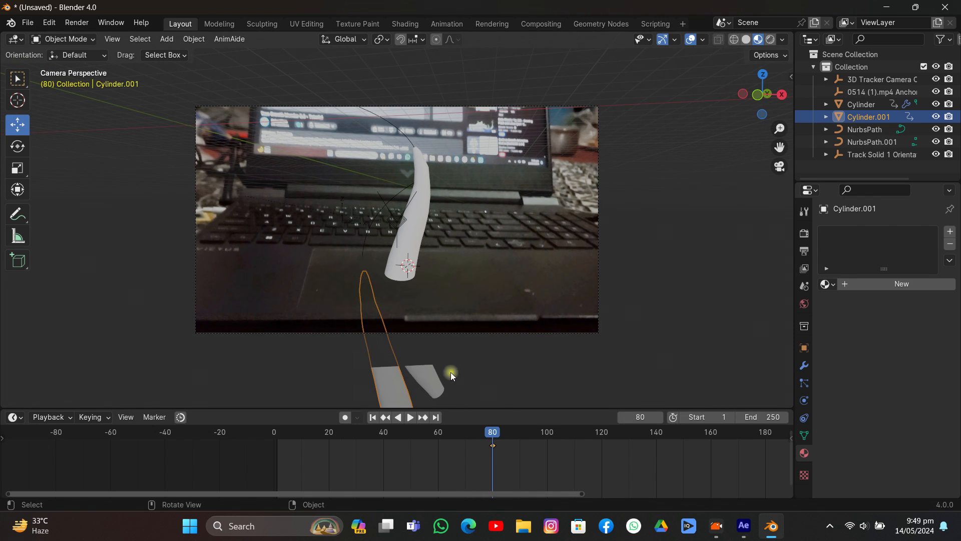
# - At frame 160, raise Cylinder.001 about 13.4 m along the global Z axis and insert a keyframe
pyautogui.moveTo(492, 433); pyautogui.dragTo(712, 435)
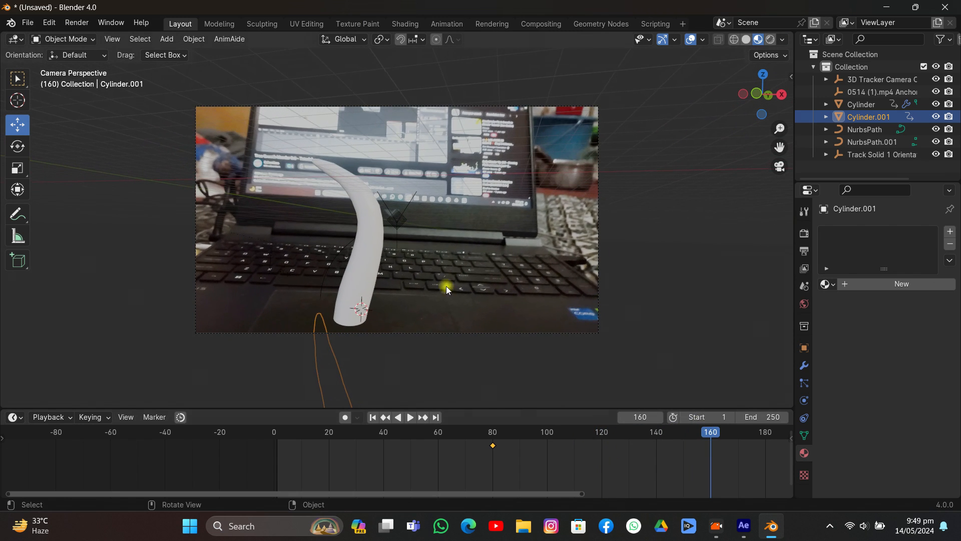
pyautogui.press('g')
pyautogui.press('z')
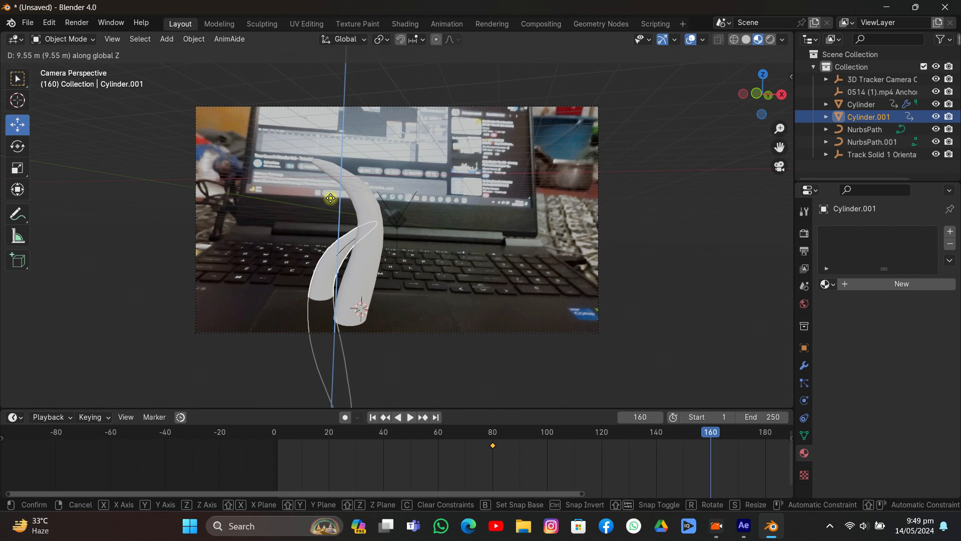
pyautogui.click(333, 155)
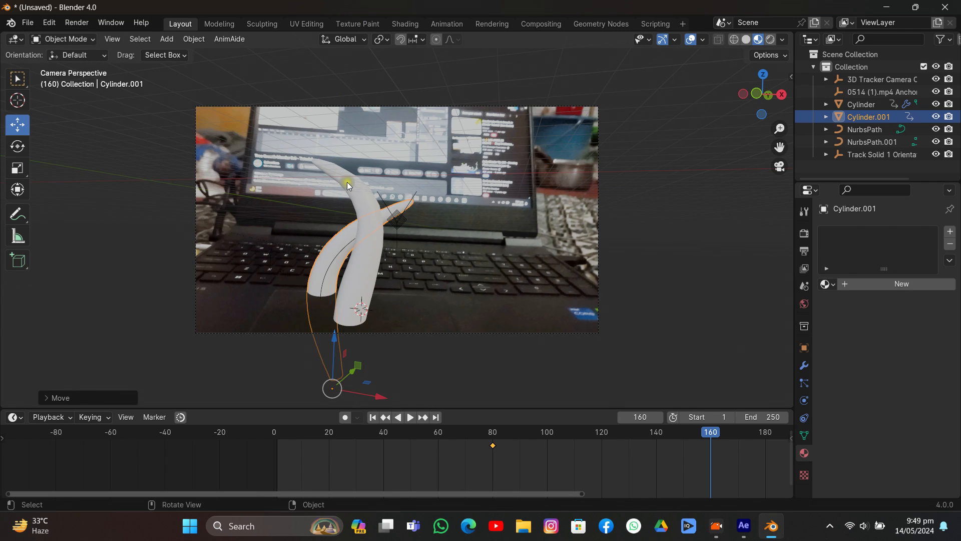
pyautogui.press('i')
pyautogui.click(380, 238)
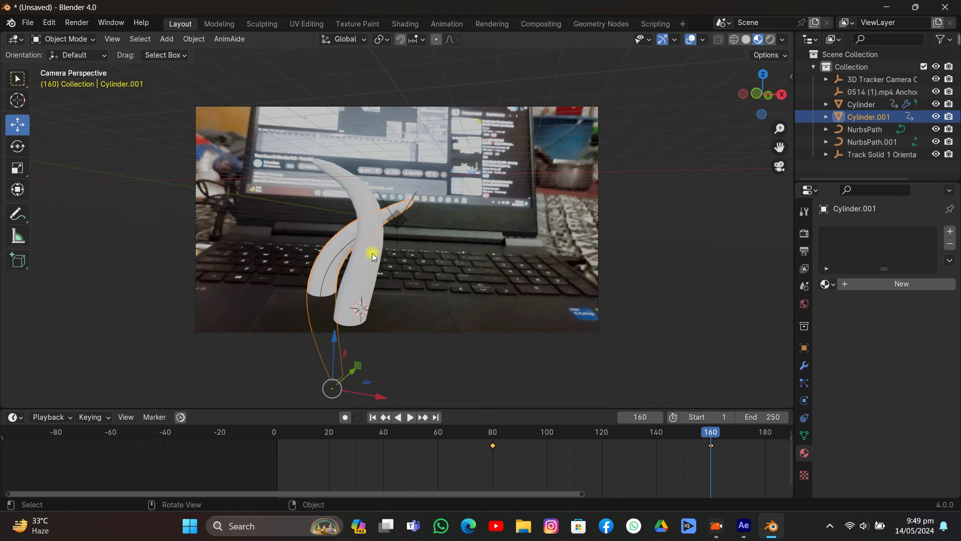
# - Scale the Cylinder.001 mesh slightly thinner in X and Y in Edit Mode, and scrub the animation back to frame 134
pyautogui.press('Tab')
pyautogui.press('s')
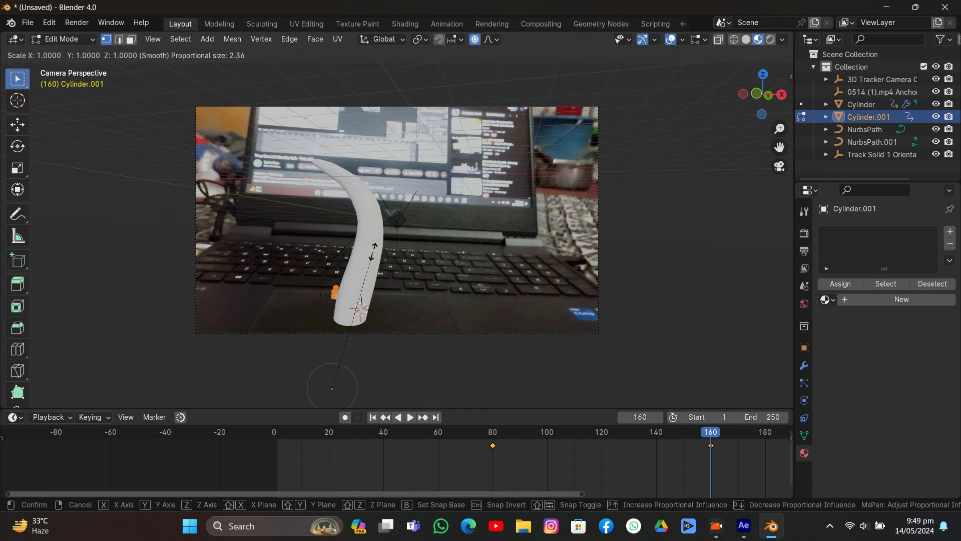
pyautogui.hotkey('shift', 'z')
pyautogui.click(347, 309)
pyautogui.press('Tab')
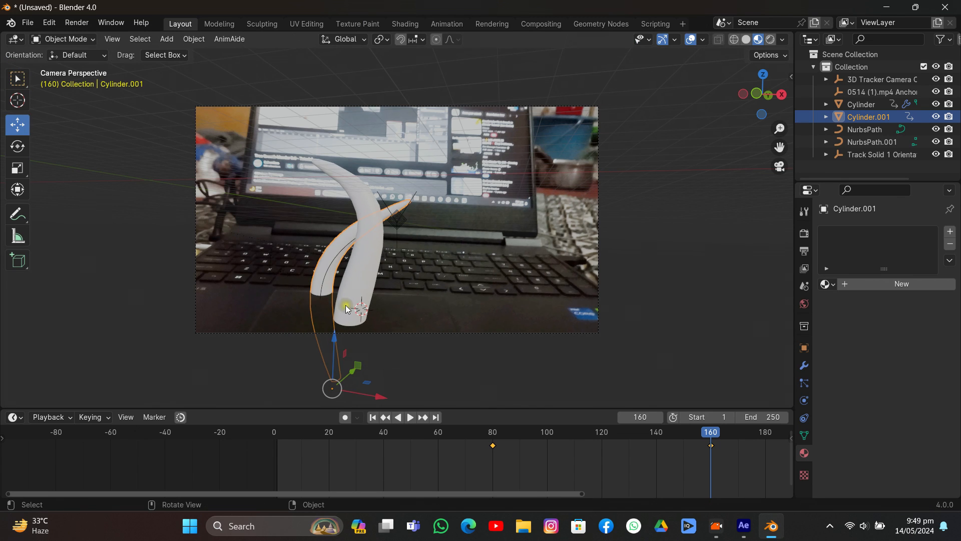
pyautogui.moveTo(681, 461); pyautogui.dragTo(640, 401)
# - Save the project as Mian.blend in the tutorial folder 25
pyautogui.hotkey('ctrl', 's')
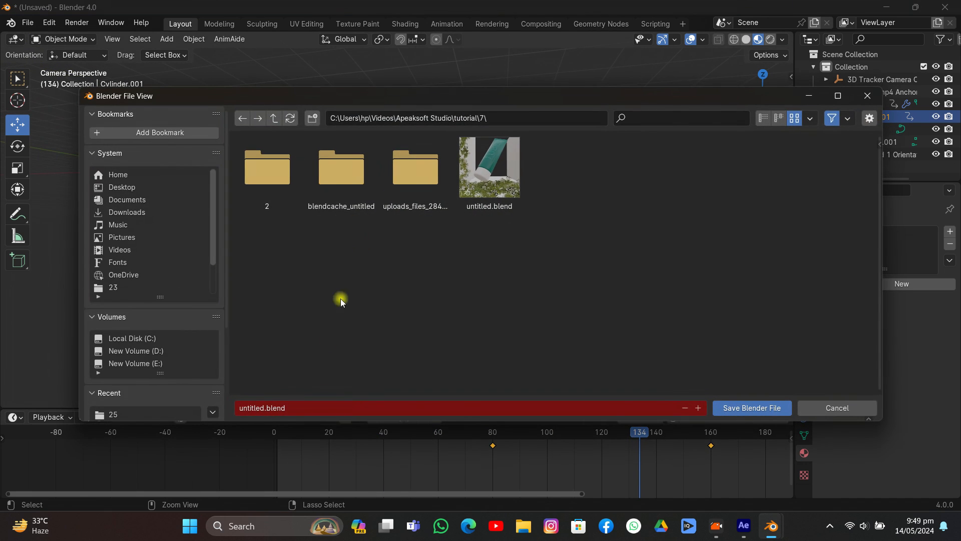
pyautogui.scroll(-5, 207, 350)
pyautogui.scroll(3, 169, 269)
pyautogui.scroll(-3, 154, 218)
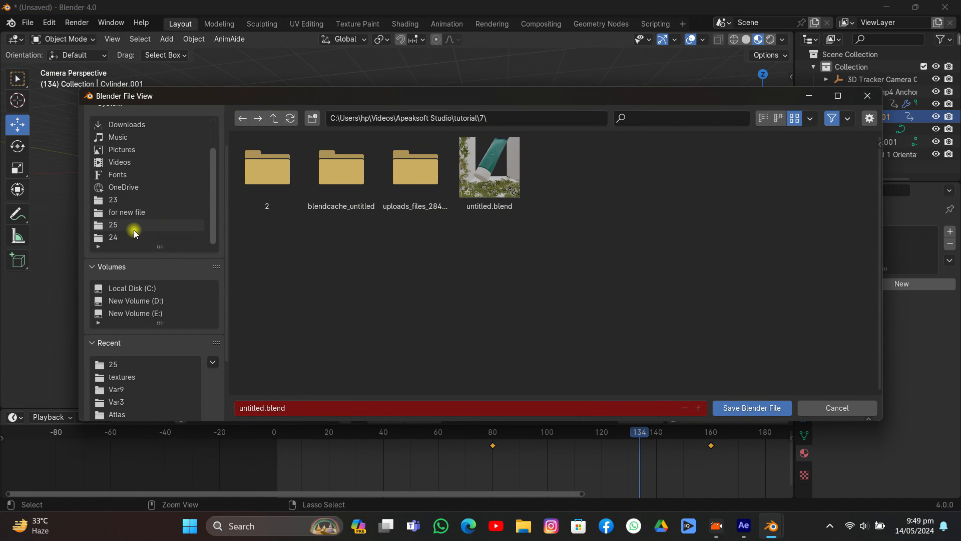
pyautogui.click(133, 229)
pyautogui.click(278, 409)
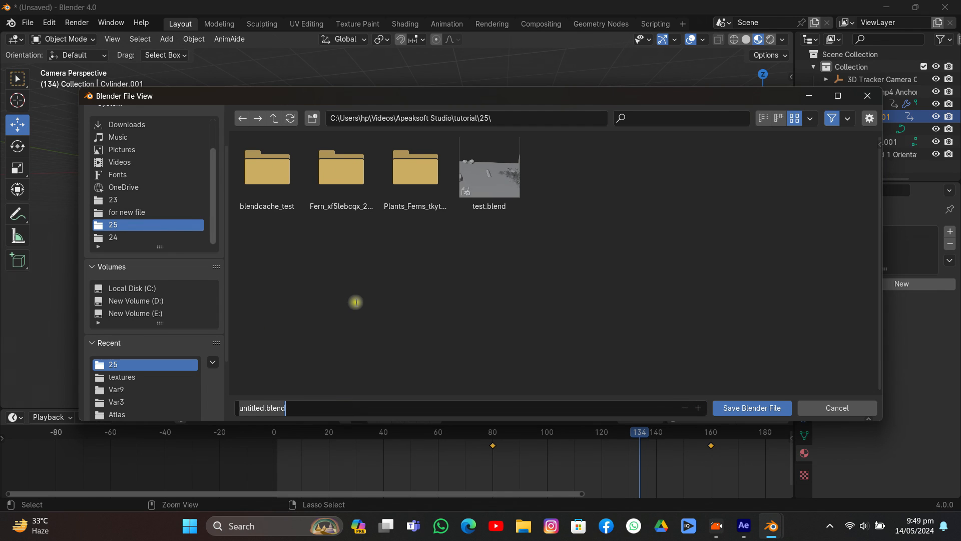
pyautogui.write('Mia')
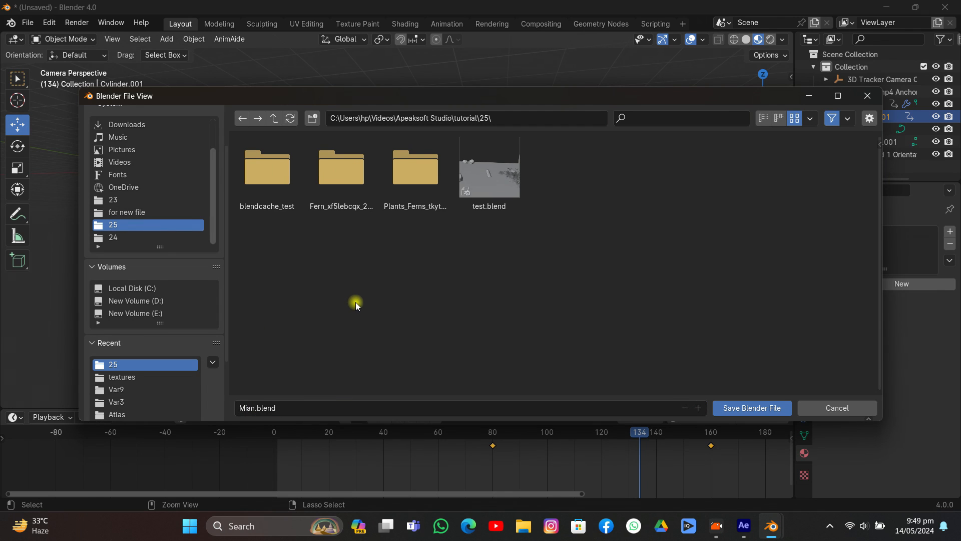
pyautogui.click(733, 406)
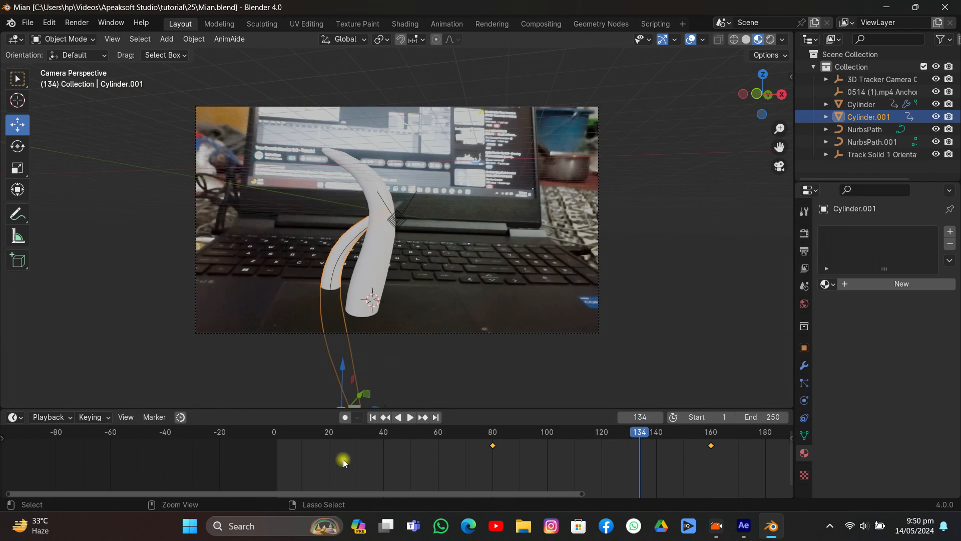
pyautogui.click(296, 5)
# - Add a UV sphere at the 3D cursor and scale it up until it surrounds the original column's base
pyautogui.hotkey('shift', 'a')
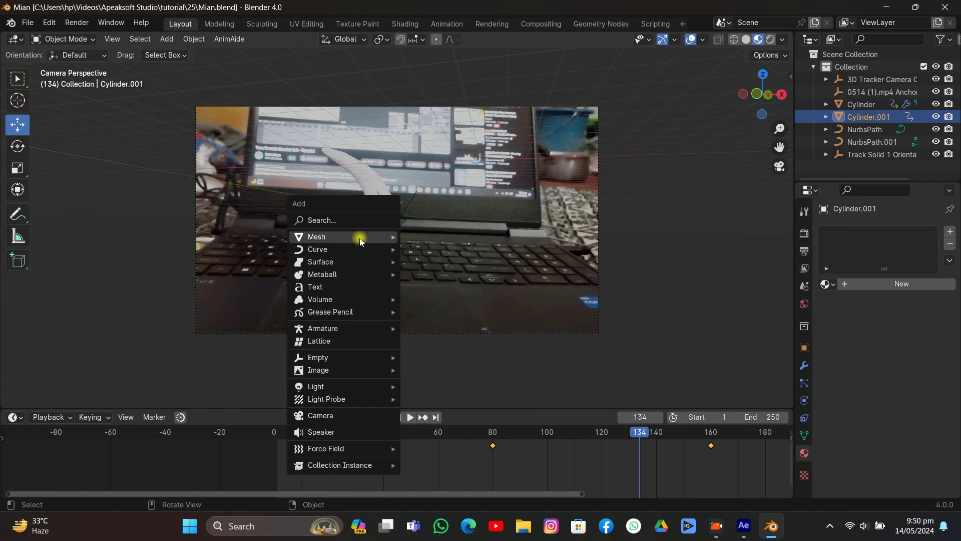
pyautogui.moveTo(360, 237)
pyautogui.click(421, 274)
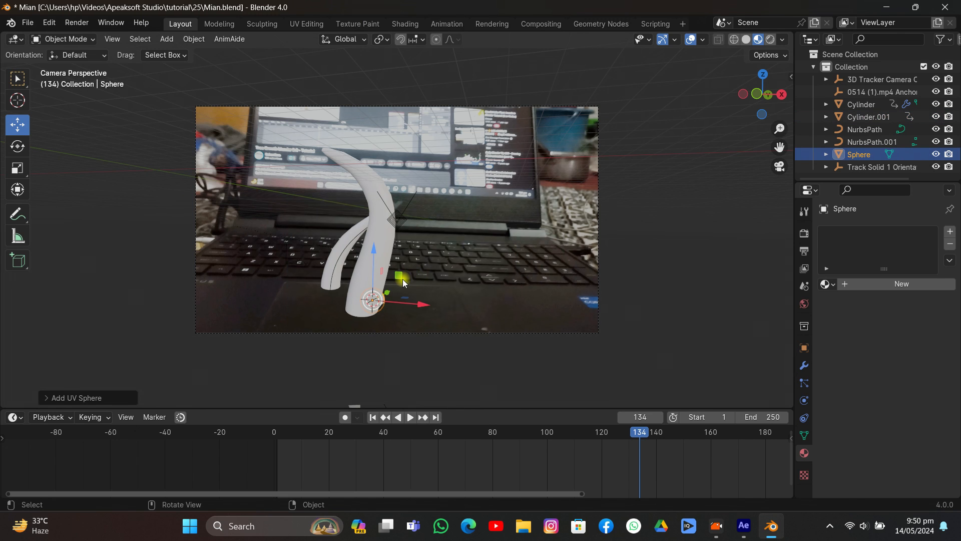
pyautogui.press('s')
pyautogui.click(566, 303)
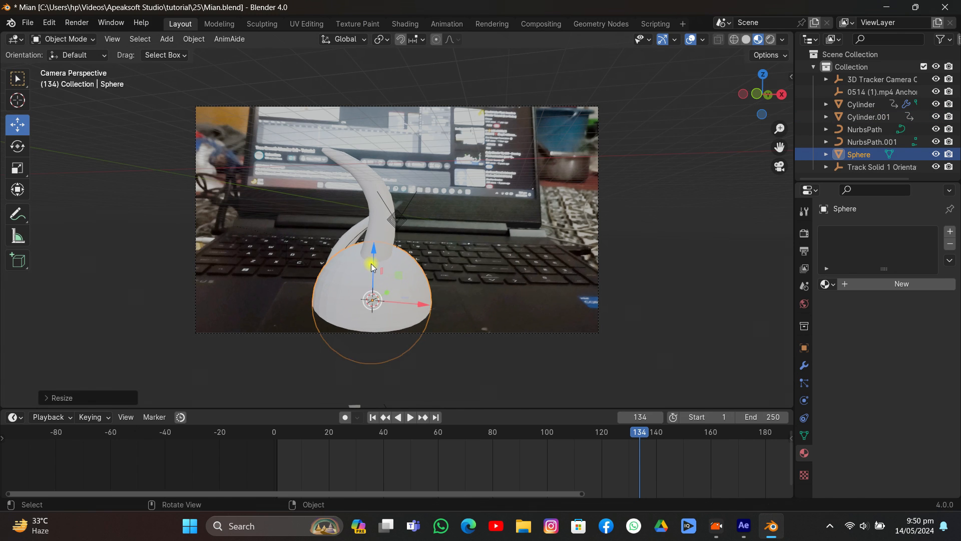
# - Raise the sphere along the Z axis over the original column's tip and enlarge it further
pyautogui.moveTo(371, 263); pyautogui.dragTo(383, 110)
pyautogui.rightClick(395, 94)
pyautogui.click(394, 94)
pyautogui.press('s')
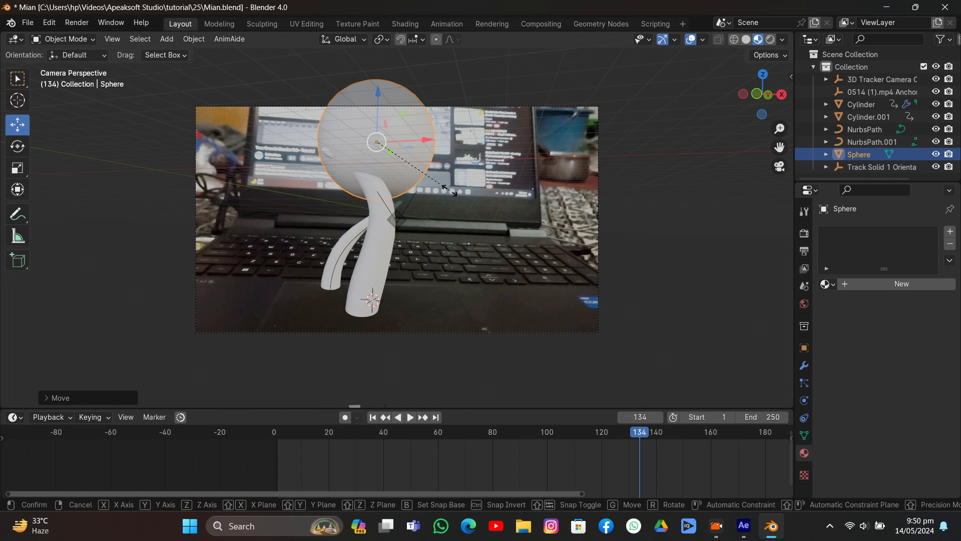
pyautogui.click(483, 213)
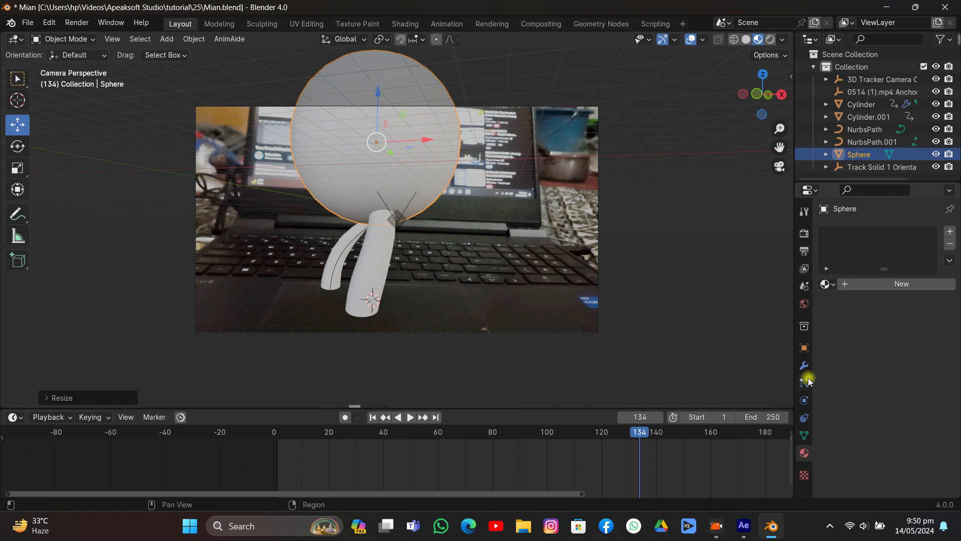
# - Set the sphere's viewport display to Bounds
pyautogui.click(804, 348)
pyautogui.scroll(-15, 866, 436)
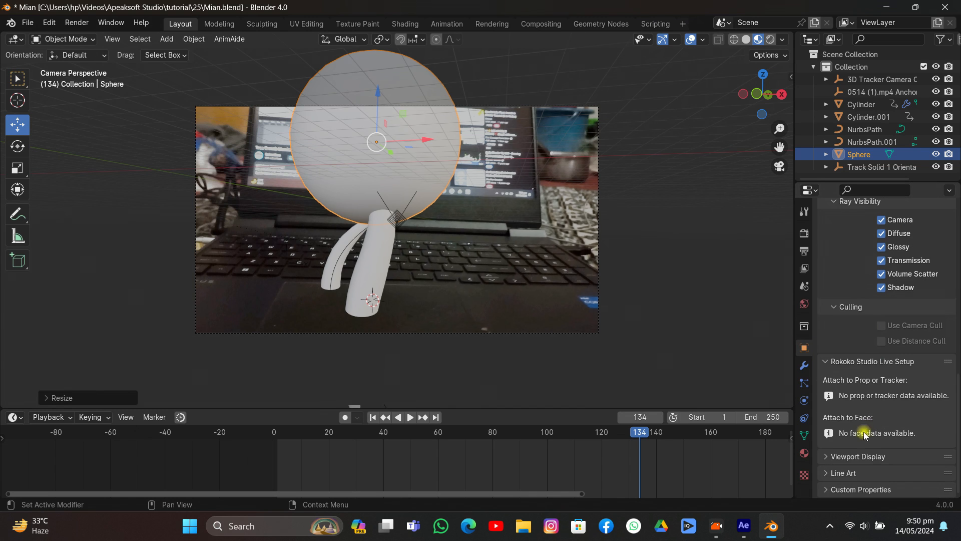
pyautogui.click(855, 457)
pyautogui.scroll(-6, 857, 455)
pyautogui.click(892, 438)
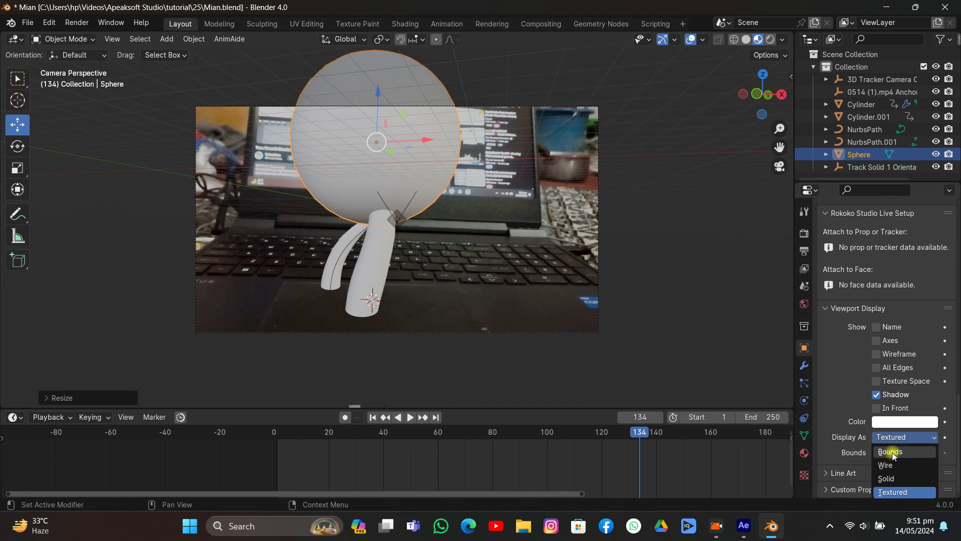
pyautogui.click(893, 450)
# - Enable Dynamic Paint physics on the original Cylinder and add a canvas to it
pyautogui.click(405, 240)
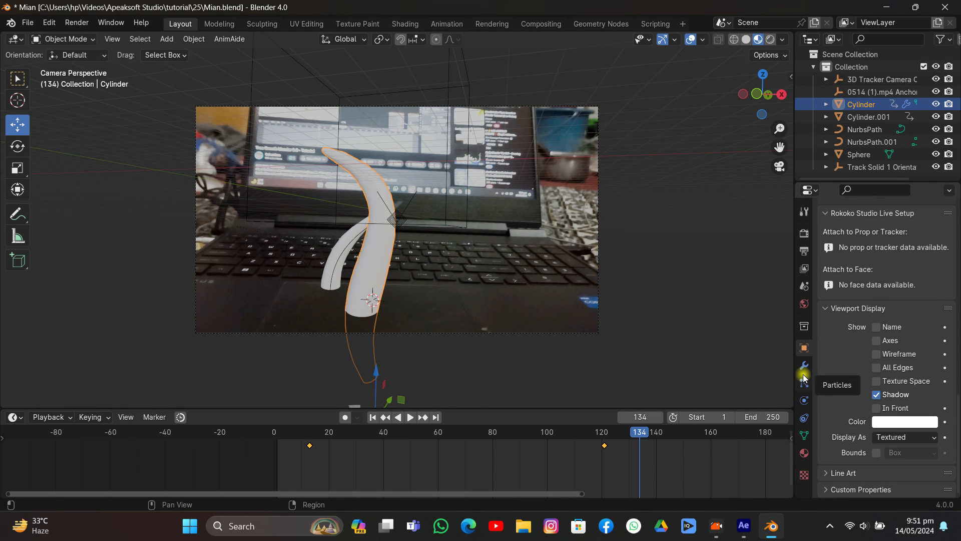
pyautogui.moveTo(795, 371); pyautogui.dragTo(715, 372)
pyautogui.click(723, 400)
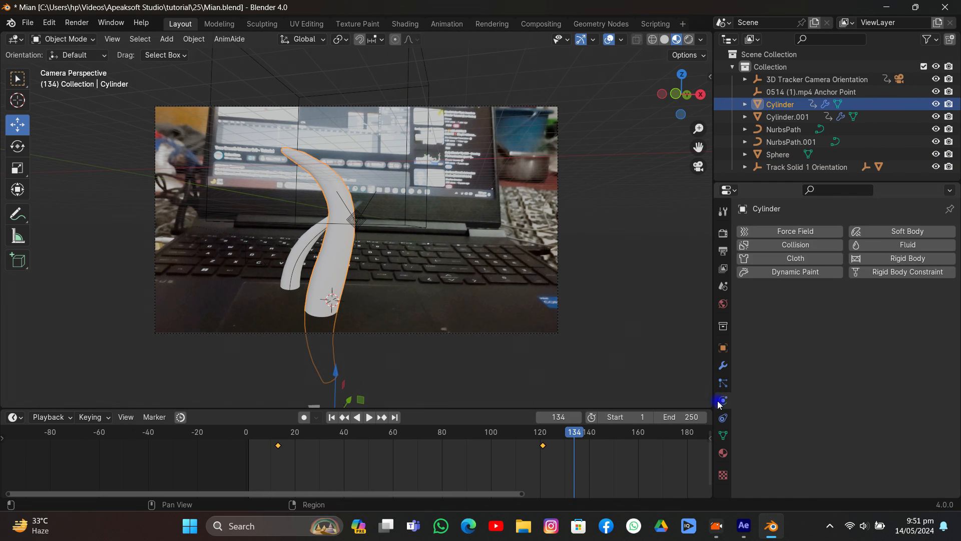
pyautogui.click(782, 273)
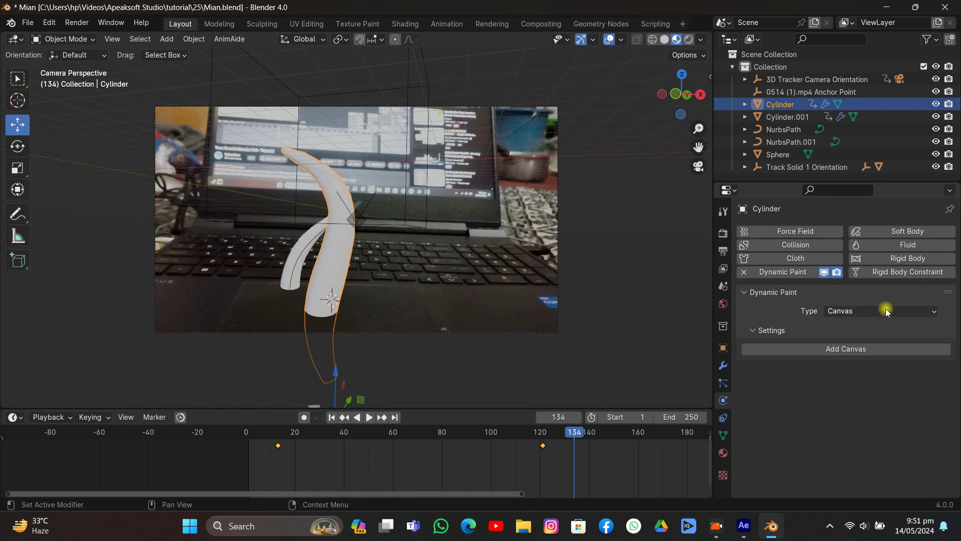
pyautogui.click(844, 348)
# - Set the canvas surface type to Weight with dp_weight as the output vertex group, and open its cache settings
pyautogui.scroll(-7, 861, 400)
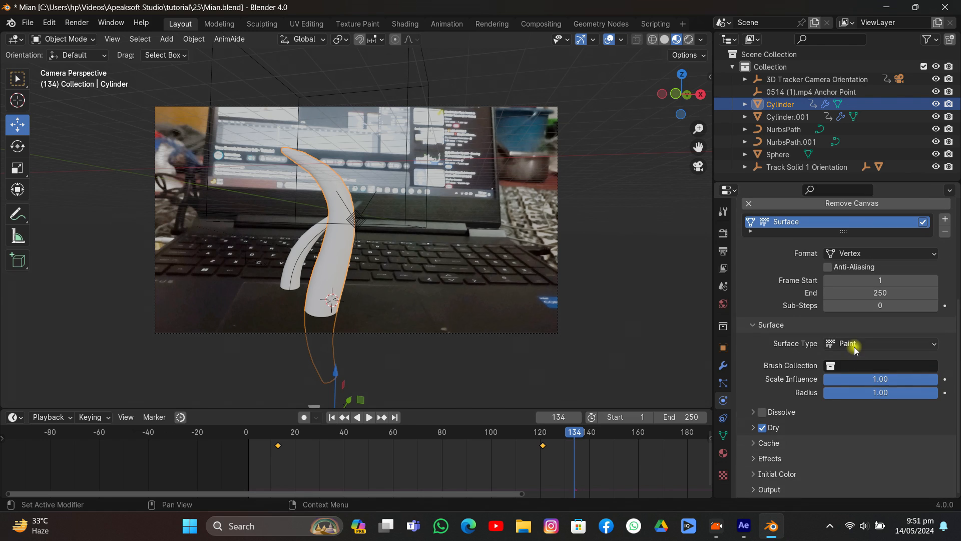
pyautogui.click(855, 343)
pyautogui.click(846, 386)
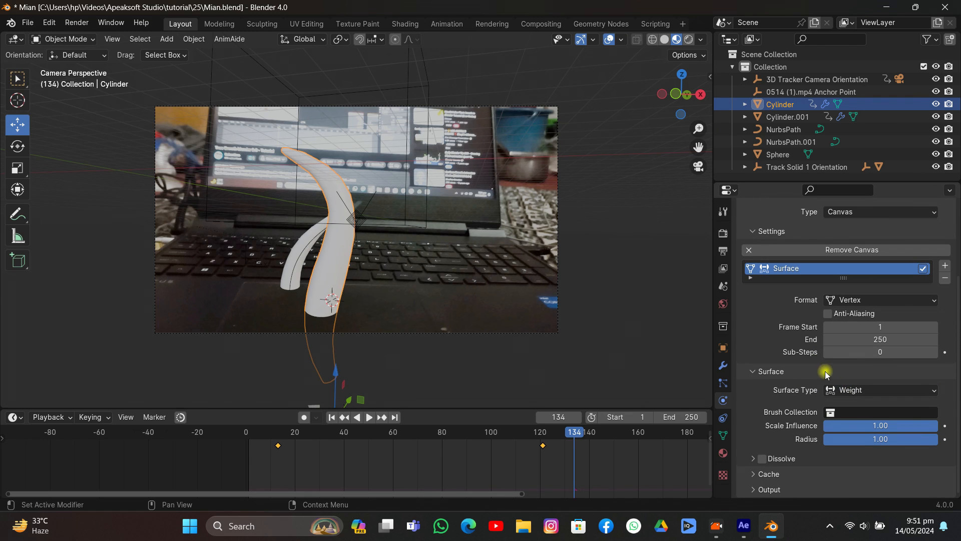
pyautogui.scroll(-2, 796, 456)
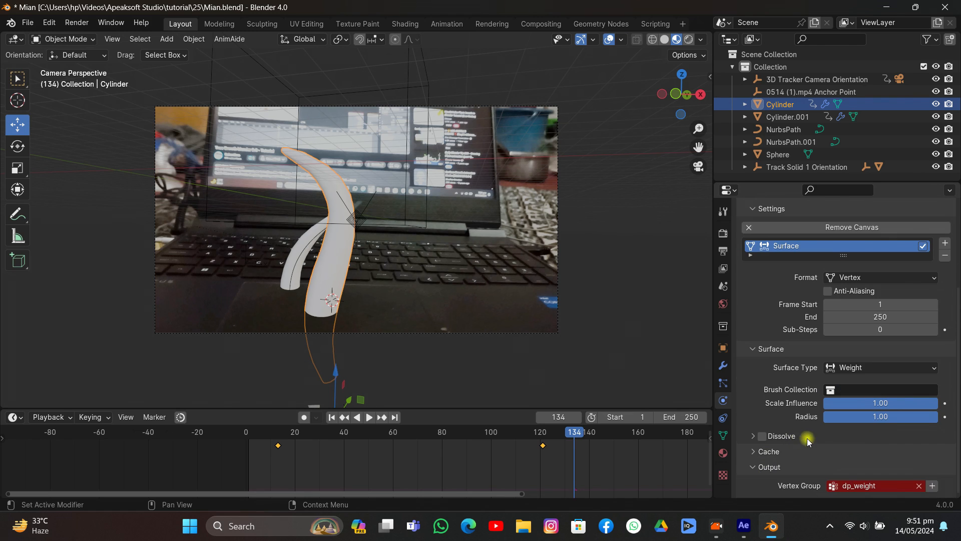
pyautogui.click(779, 451)
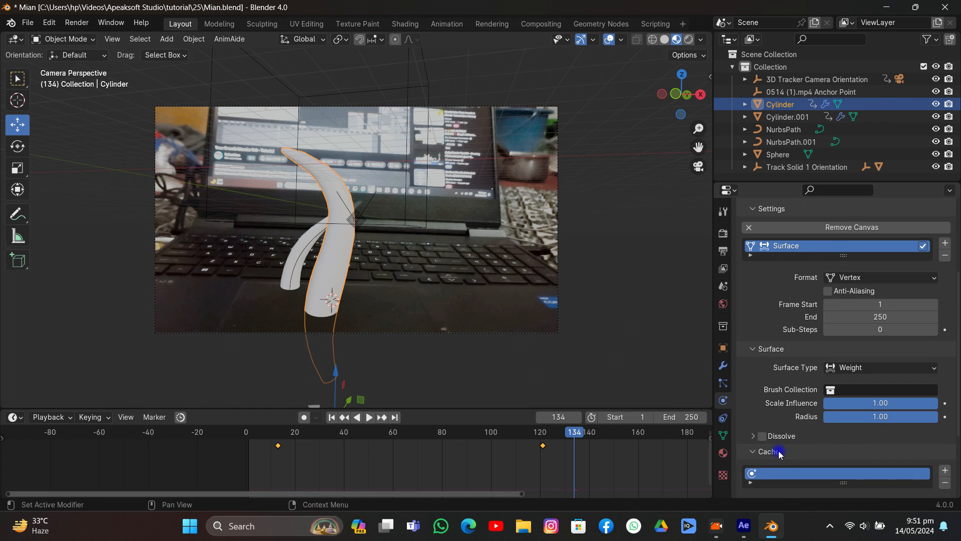
# - Lower the Sphere slightly and give it Dynamic Paint physics of type Brush, adding the brush
pyautogui.click(427, 78)
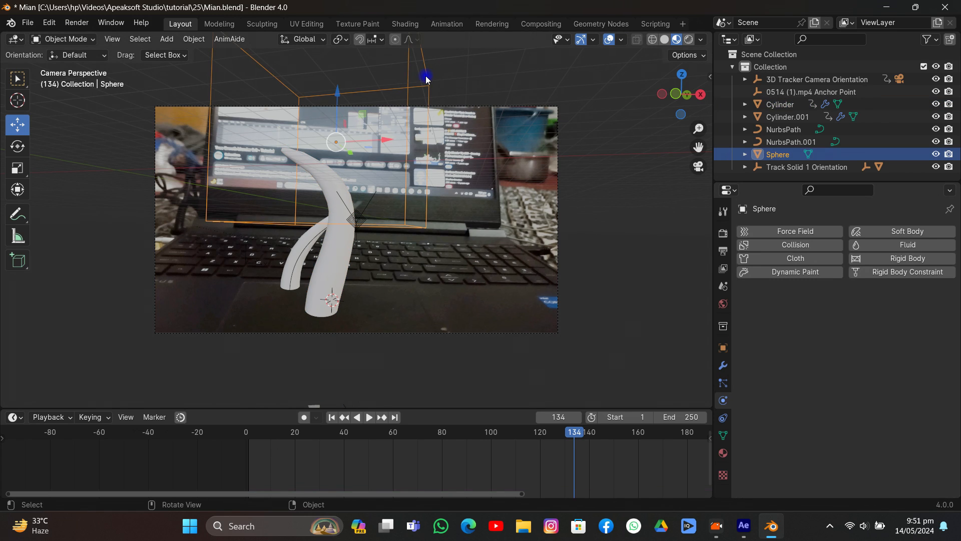
pyautogui.moveTo(341, 104); pyautogui.dragTo(647, 254)
pyautogui.click(808, 274)
pyautogui.click(865, 311)
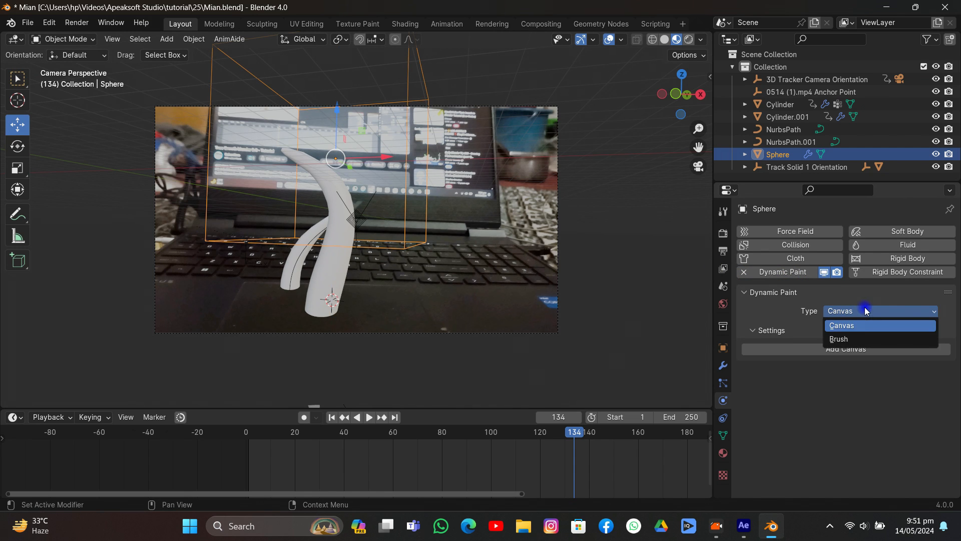
pyautogui.click(849, 338)
pyautogui.click(848, 347)
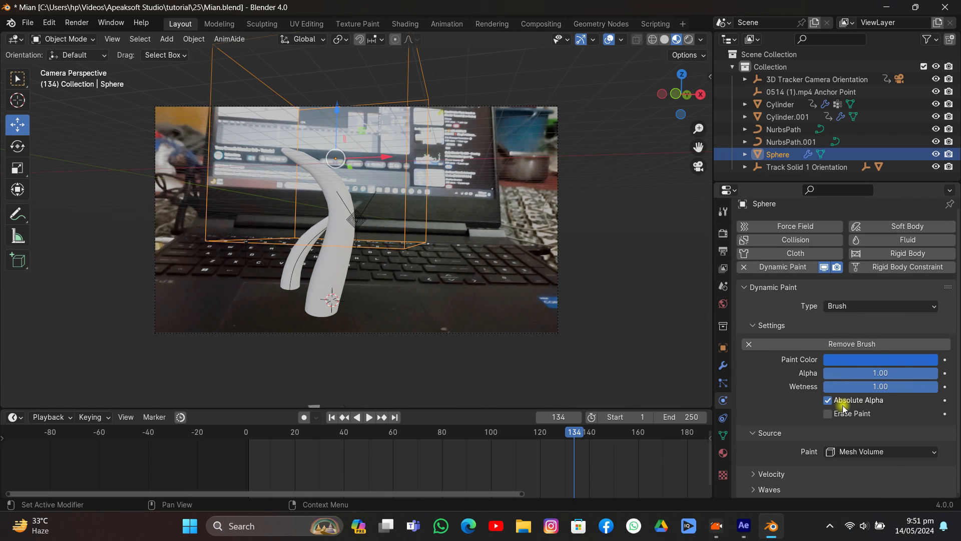
# - Set the sphere brush's paint source to Proximity
pyautogui.click(835, 451)
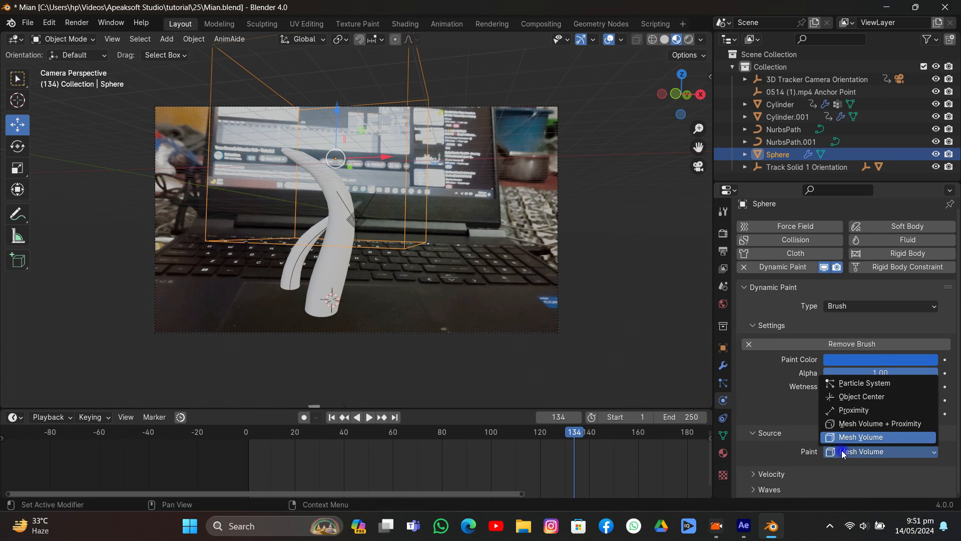
pyautogui.click(847, 409)
pyautogui.scroll(-3, 789, 436)
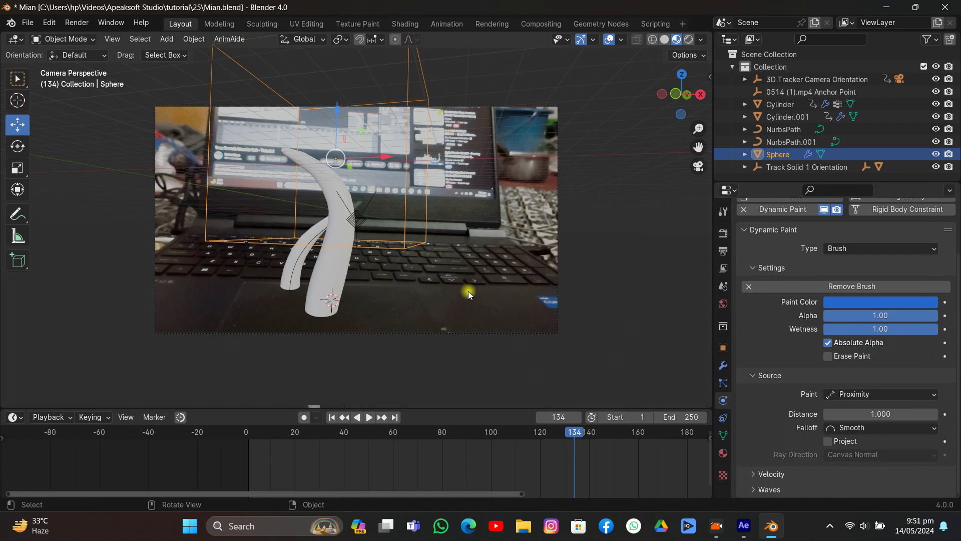
# - Scrub to frame 73, select the original Cylinder and bake its Dynamic Paint cache
pyautogui.moveTo(381, 427); pyautogui.dragTo(425, 431)
pyautogui.click(374, 245)
pyautogui.scroll(-8, 765, 370)
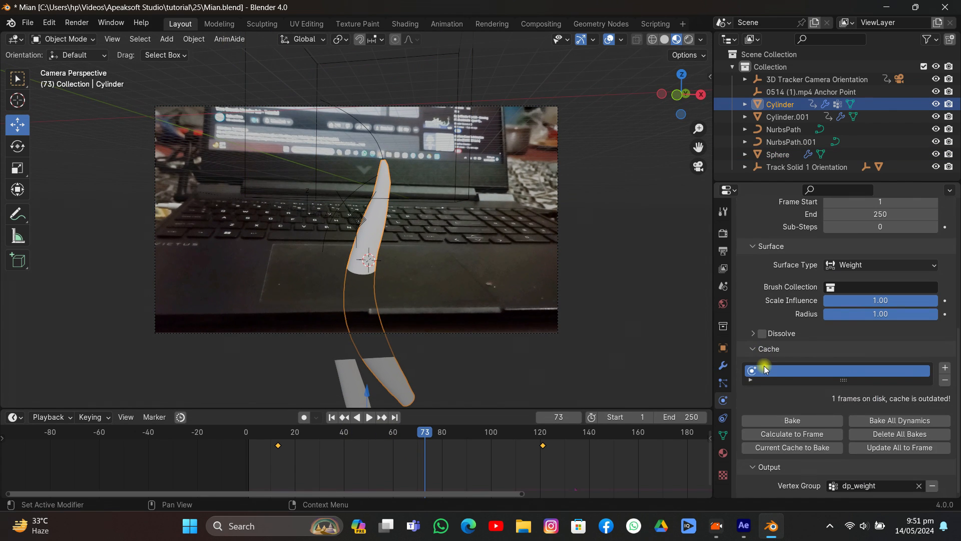
pyautogui.click(784, 421)
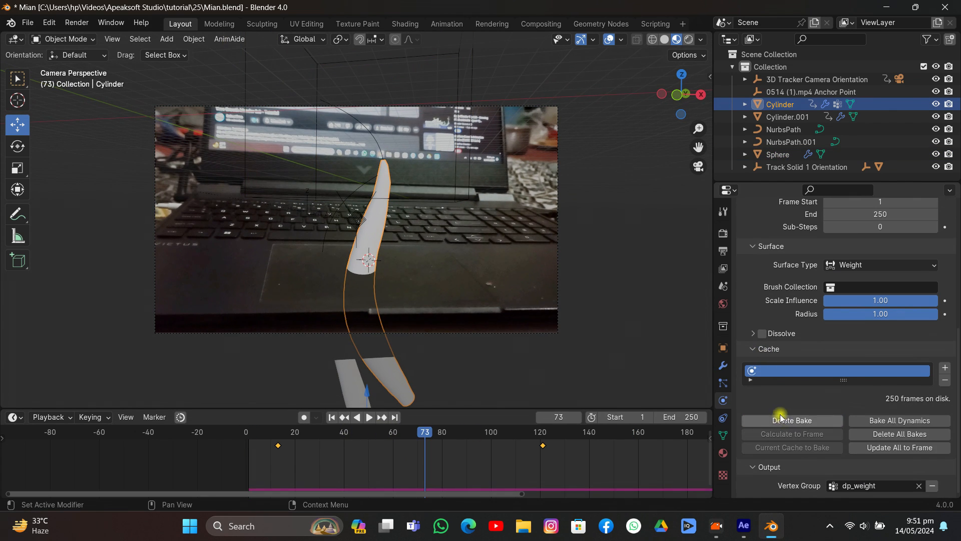
# - Inspect the Cylinder's baked weights in Weight Paint mode while scrubbing to frame 117, and return to Object Mode
pyautogui.click(74, 40)
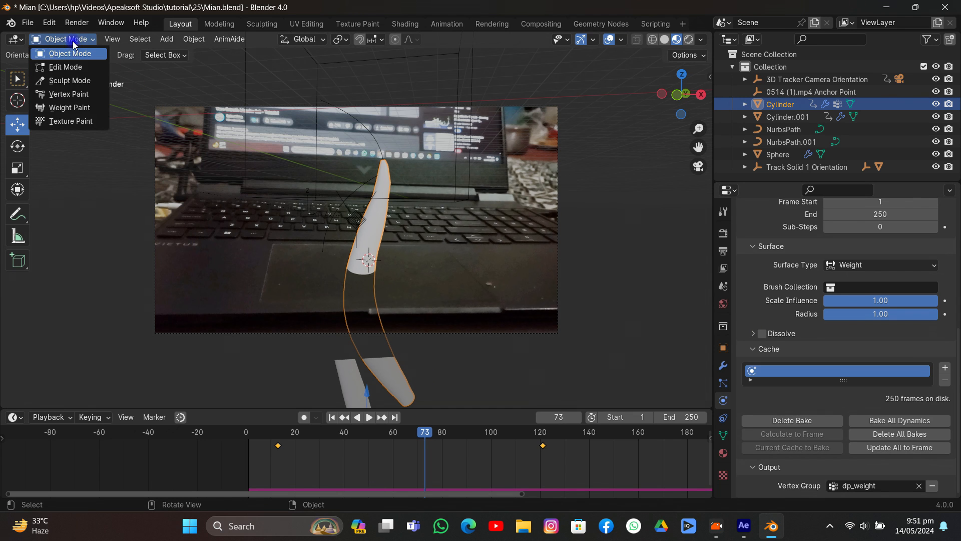
pyautogui.click(70, 108)
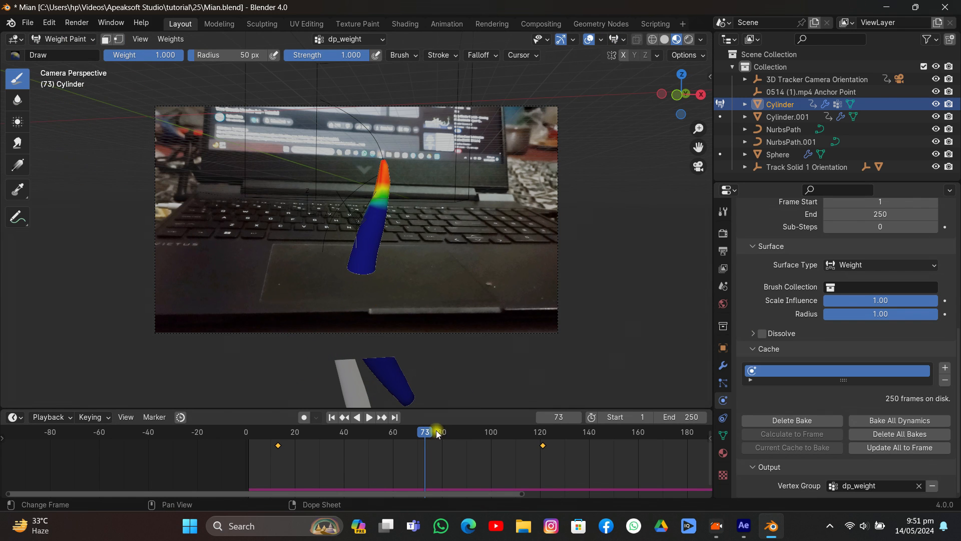
pyautogui.moveTo(437, 433); pyautogui.dragTo(539, 450)
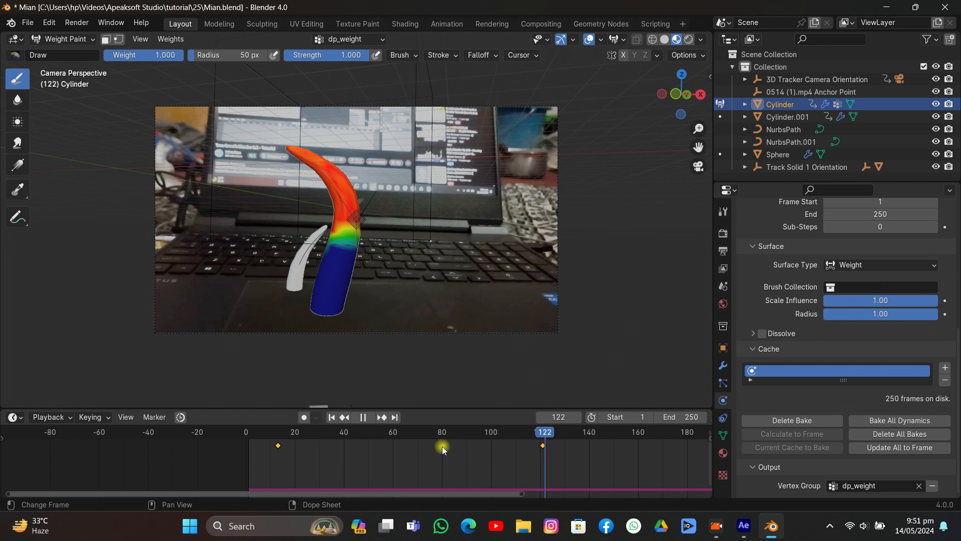
pyautogui.moveTo(443, 446); pyautogui.dragTo(532, 438)
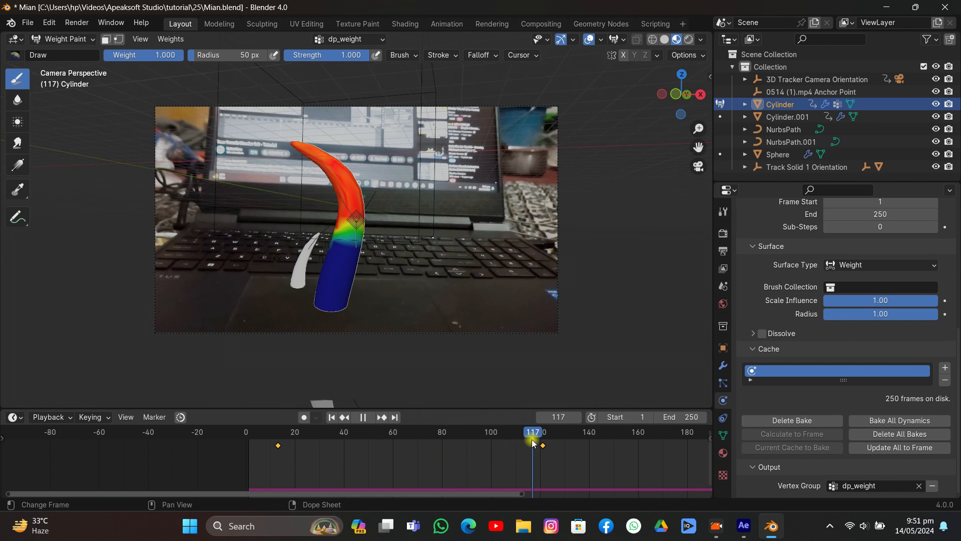
pyautogui.click(54, 41)
pyautogui.click(56, 65)
pyautogui.click(56, 42)
pyautogui.click(56, 53)
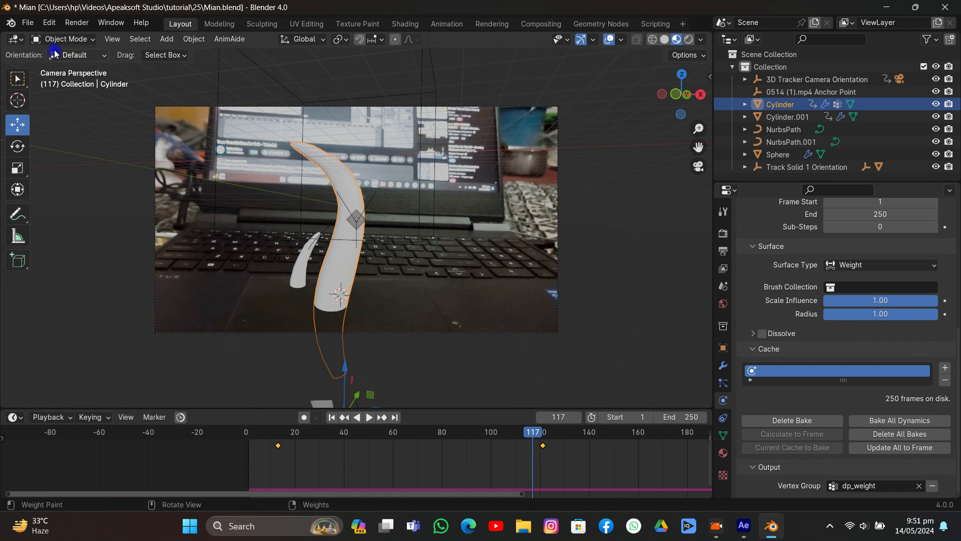
# - Lower the Sphere brush over the tentacle and rebake the original Cylinder's Dynamic Paint cache
pyautogui.click(430, 70)
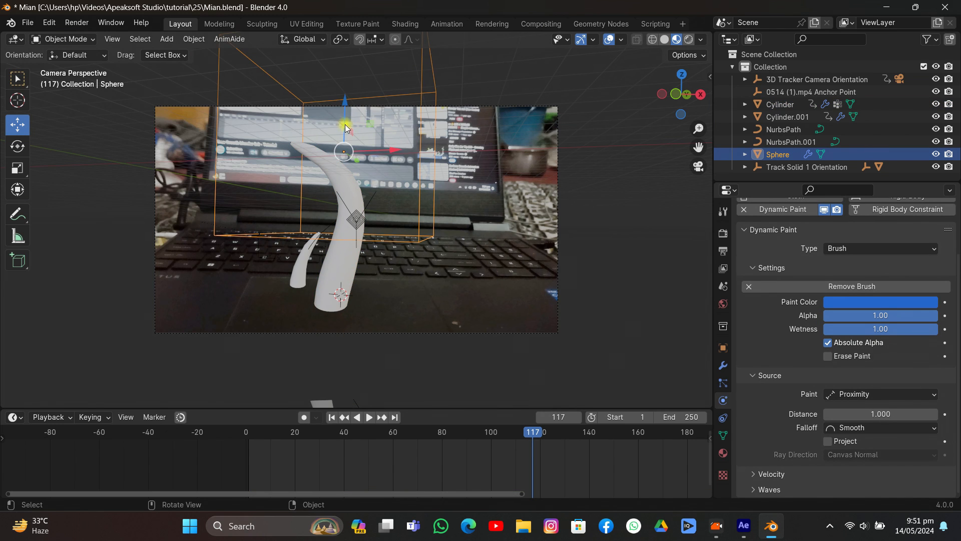
pyautogui.moveTo(348, 128); pyautogui.dragTo(346, 154)
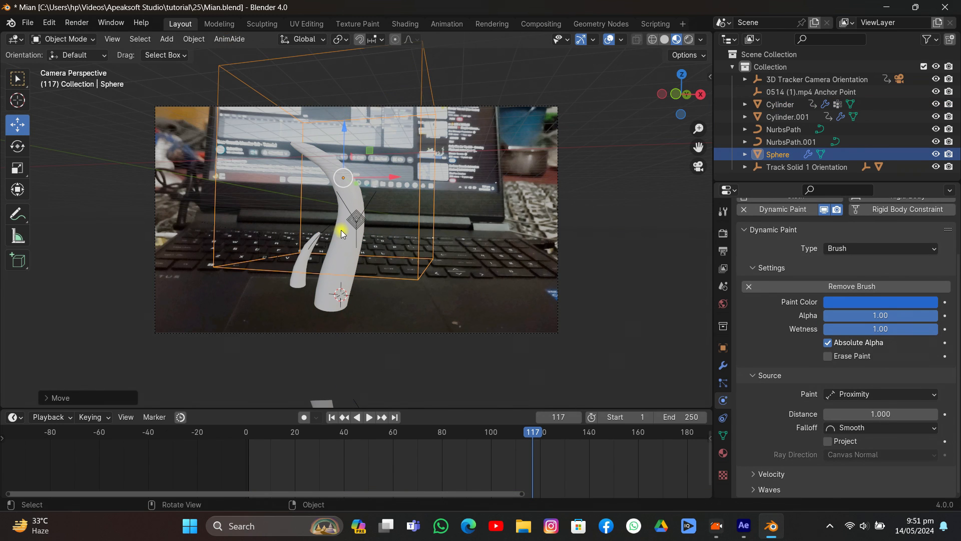
pyautogui.click(342, 234)
pyautogui.scroll(-10, 816, 354)
pyautogui.click(810, 419)
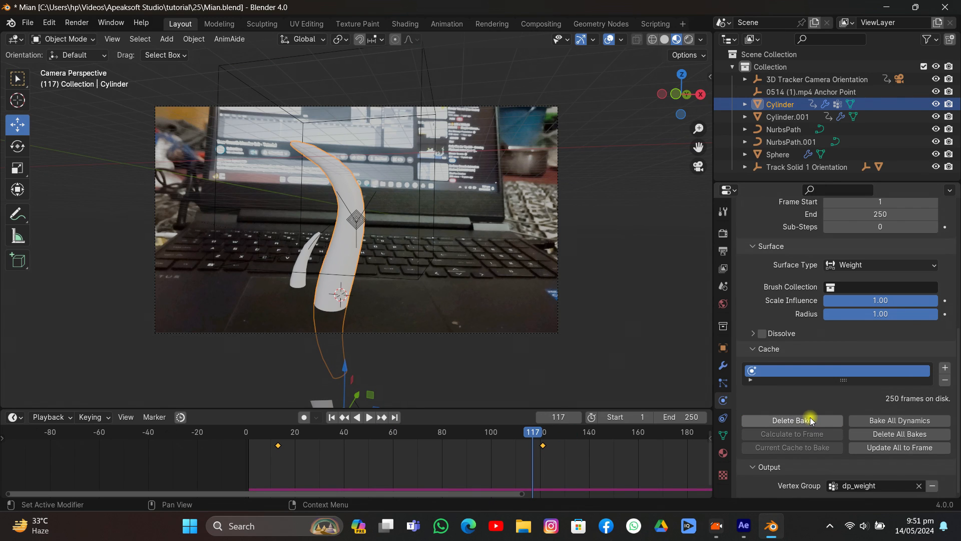
# - Check the Cylinder's rebaked weights at frame 117 in Weight Paint mode and switch back to Object Mode
pyautogui.click(75, 39)
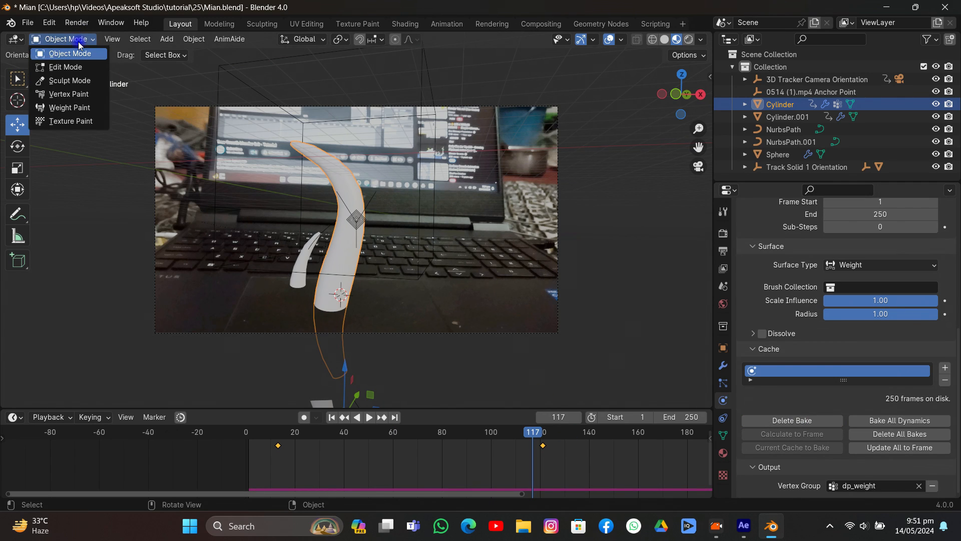
pyautogui.click(63, 103)
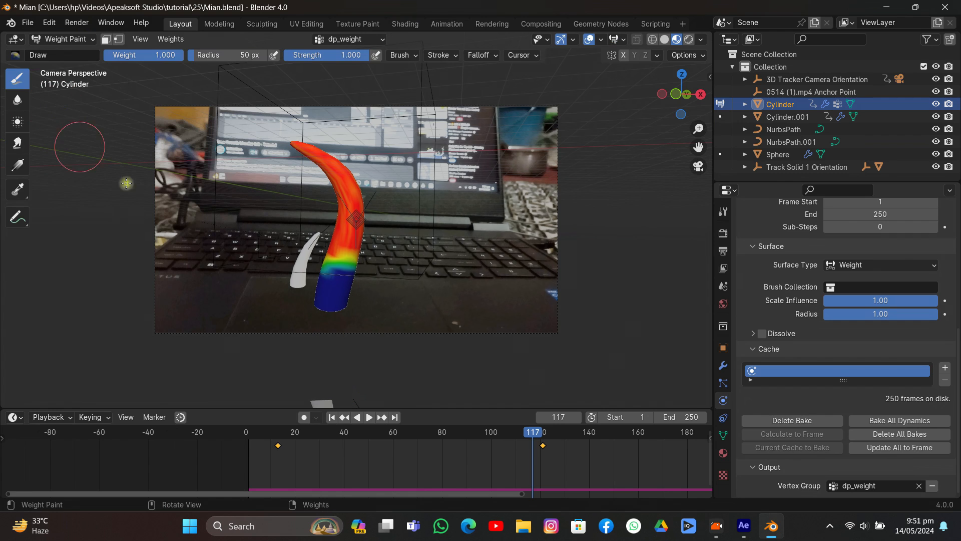
pyautogui.click(73, 40)
pyautogui.click(59, 51)
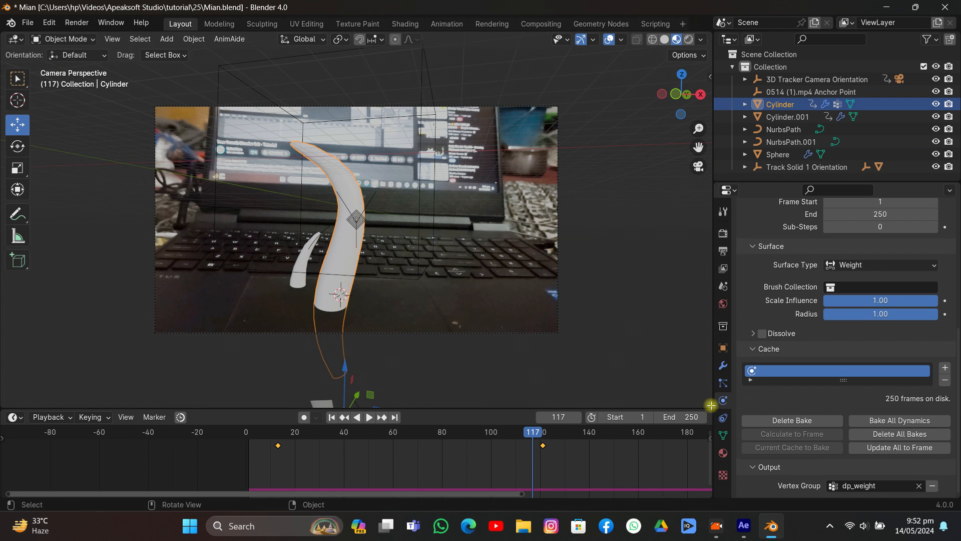
# - Add a Hair particle system to the Cylinder, enable its Advanced options and expand the Render settings
pyautogui.click(722, 386)
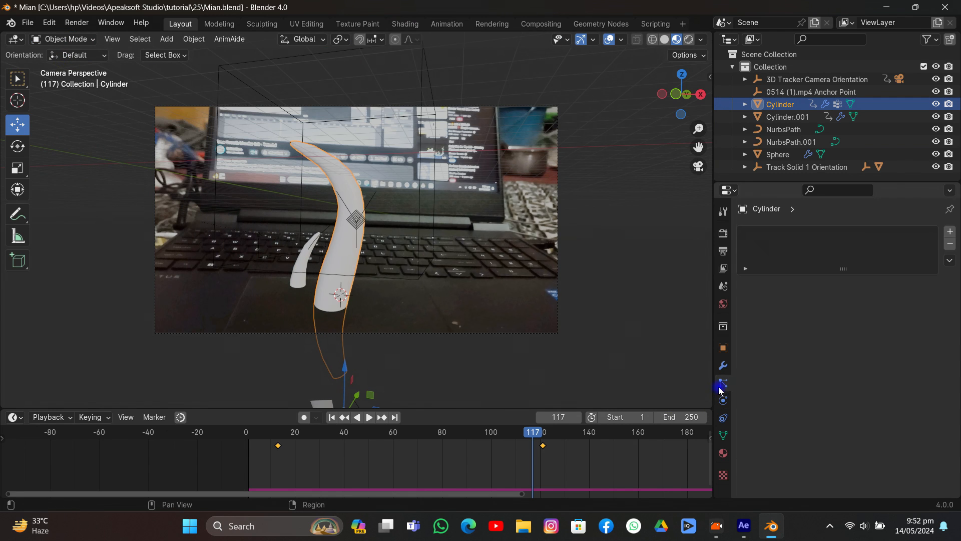
pyautogui.click(951, 232)
pyautogui.click(900, 300)
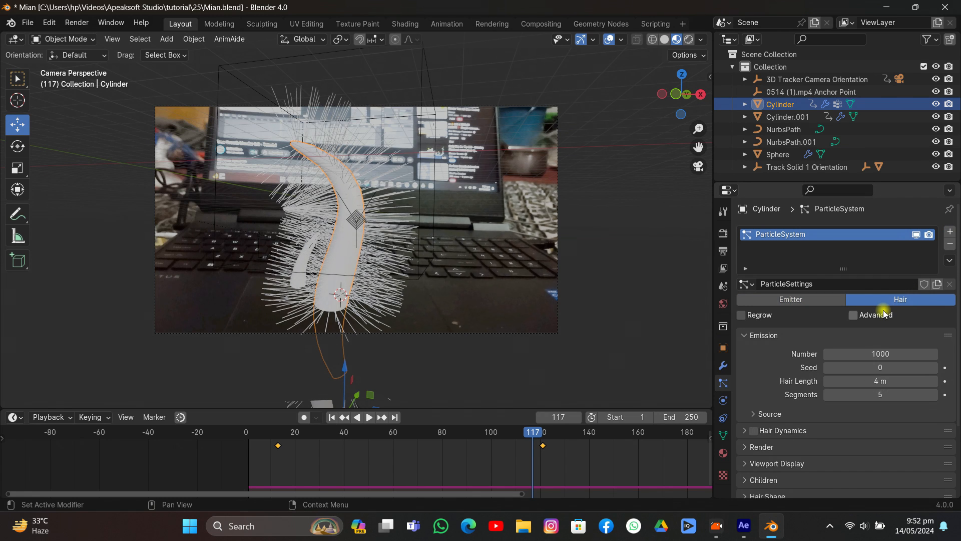
pyautogui.scroll(-6, 841, 367)
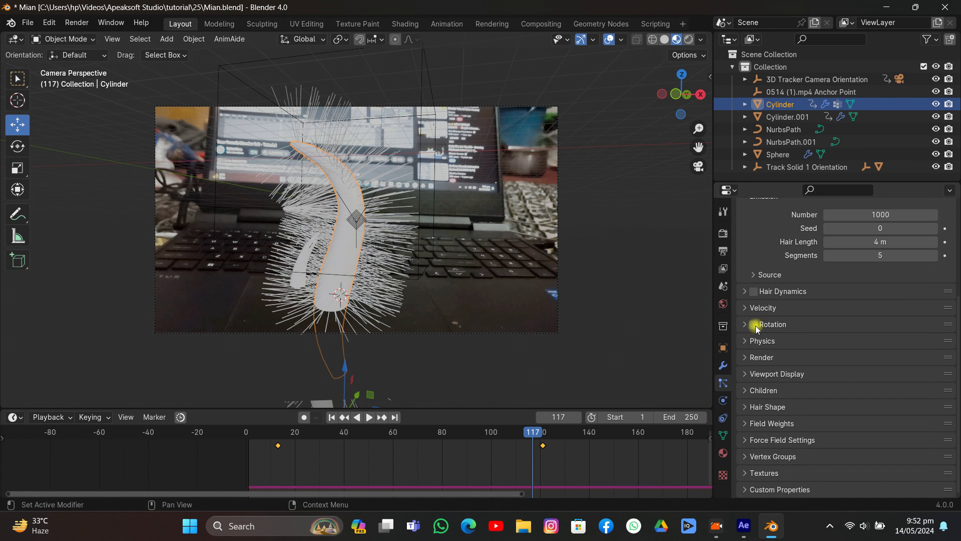
pyautogui.click(747, 357)
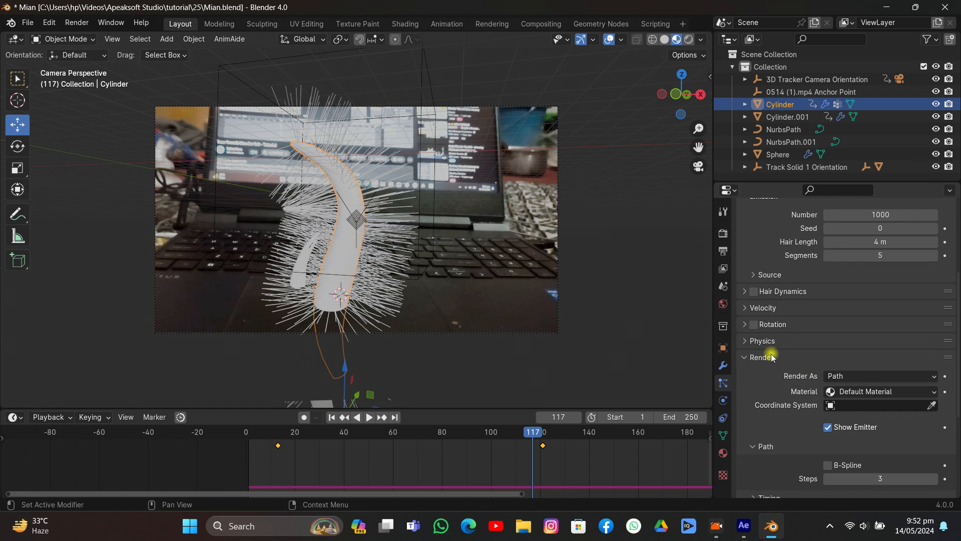
# - Assign dp_weight as the vertex group for both the density and the length of the hair particles
pyautogui.scroll(-7, 771, 357)
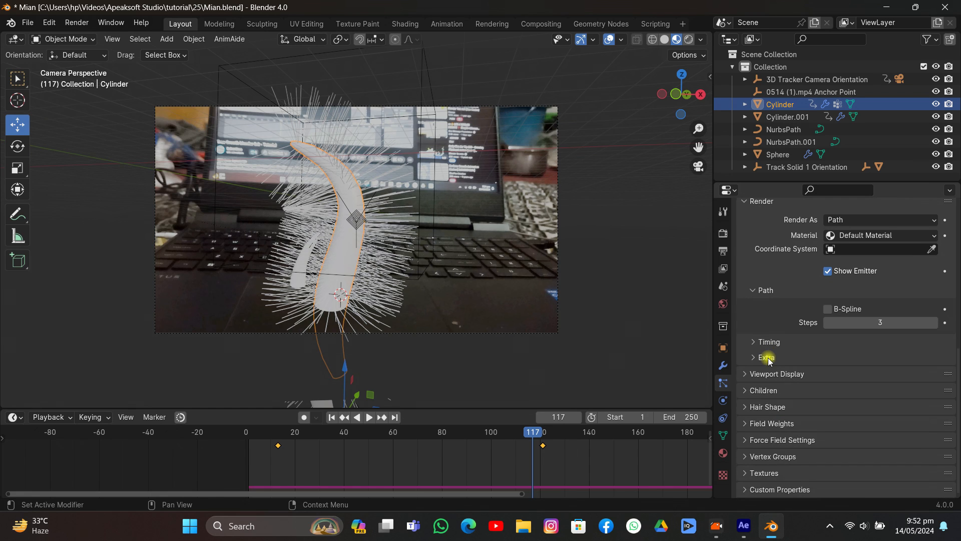
pyautogui.click(767, 457)
pyautogui.scroll(-5, 796, 397)
pyautogui.click(827, 359)
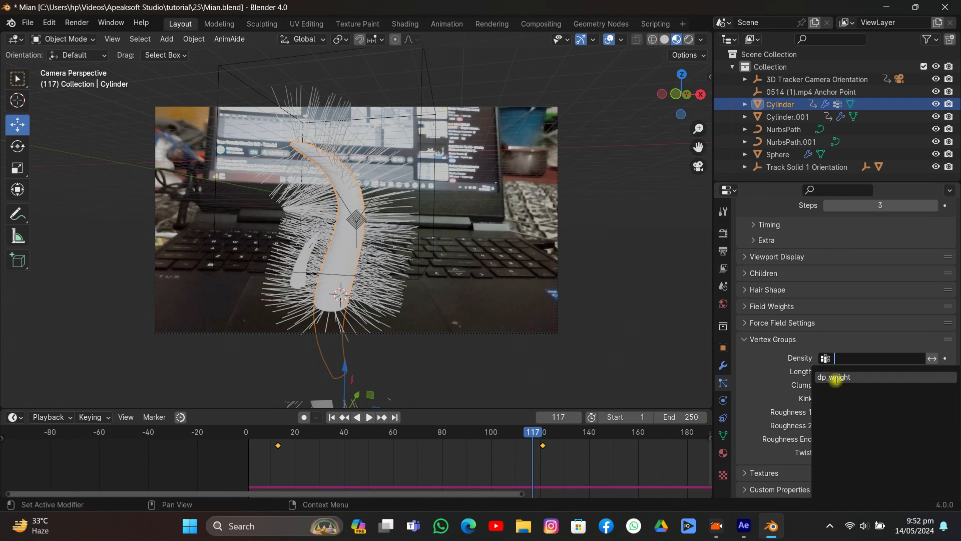
pyautogui.click(836, 378)
pyautogui.click(847, 371)
pyautogui.click(852, 243)
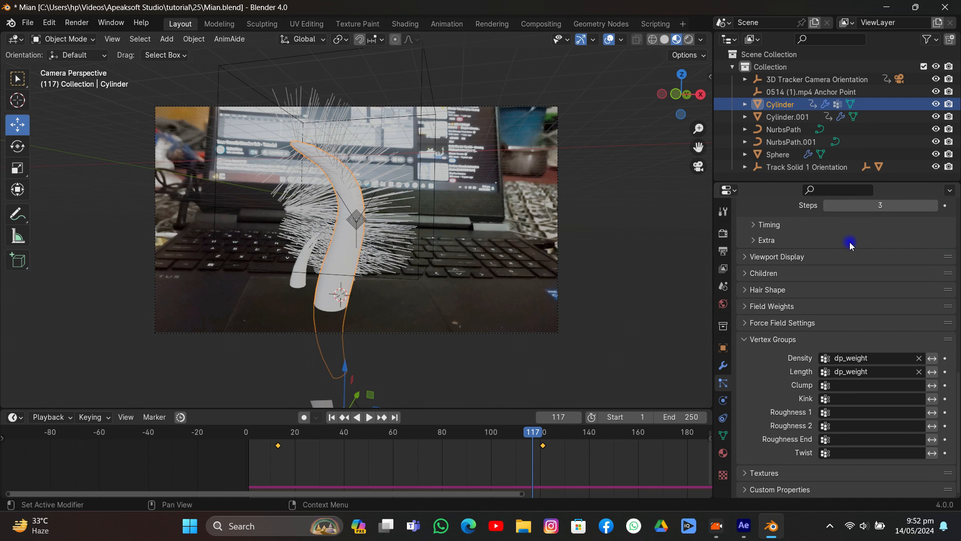
# - Scrub through the hair growth, return to frame 1 and save the file
pyautogui.moveTo(510, 431); pyautogui.dragTo(618, 454)
pyautogui.click(338, 416)
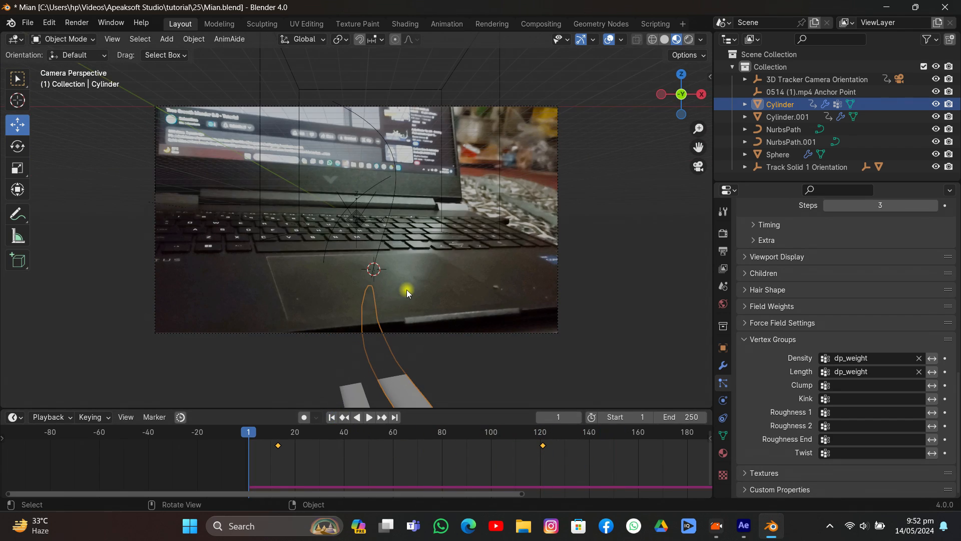
pyautogui.hotkey('ctrl', 's')
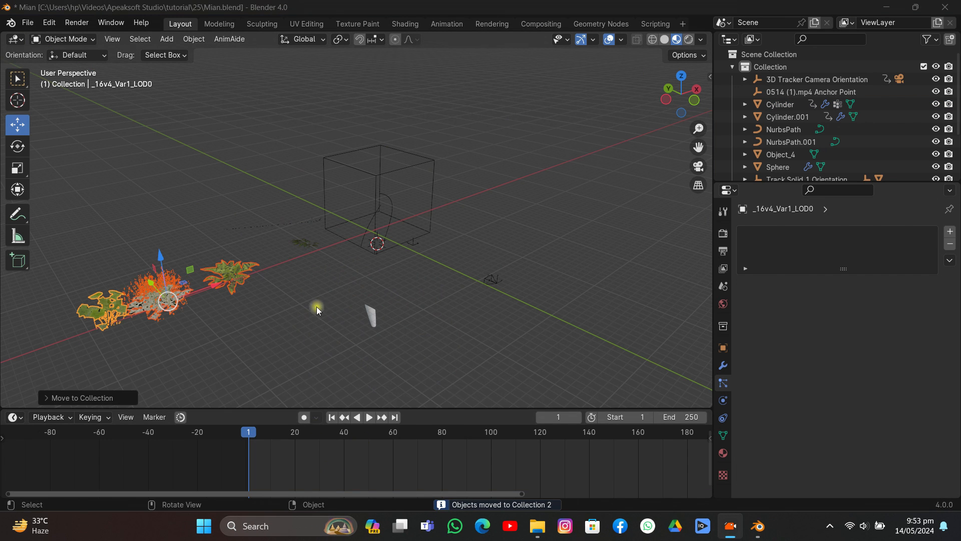
# - Shift the _8605_Var1_LOD0 plant along the X axis toward the other plants
pyautogui.moveTo(329, 282); pyautogui.dragTo(341, 282, button='middle')
pyautogui.click(275, 301)
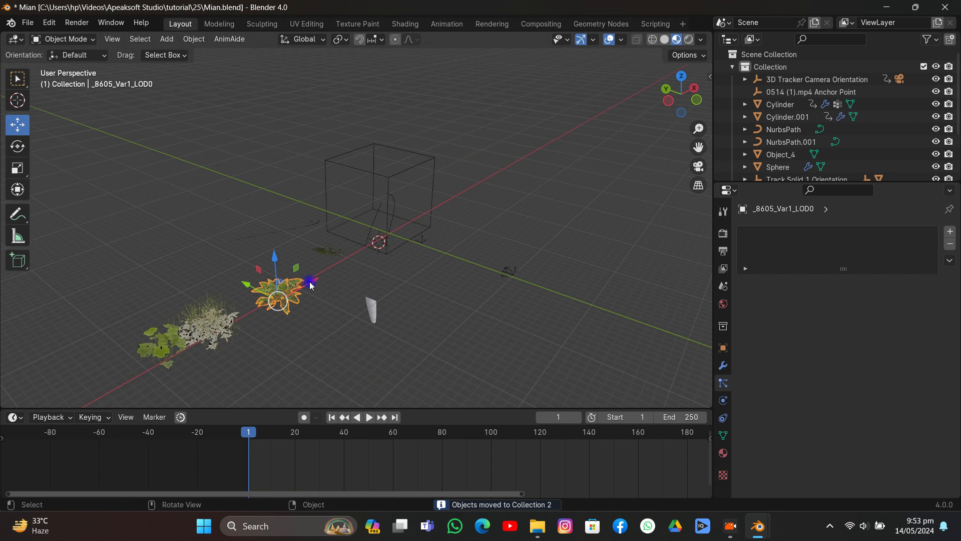
pyautogui.moveTo(310, 282); pyautogui.dragTo(300, 288)
# - Select the neighbouring plant models together and move them to Collection 2
pyautogui.click(216, 317)
pyautogui.click(146, 349)
pyautogui.click(210, 321)
pyautogui.click(258, 302)
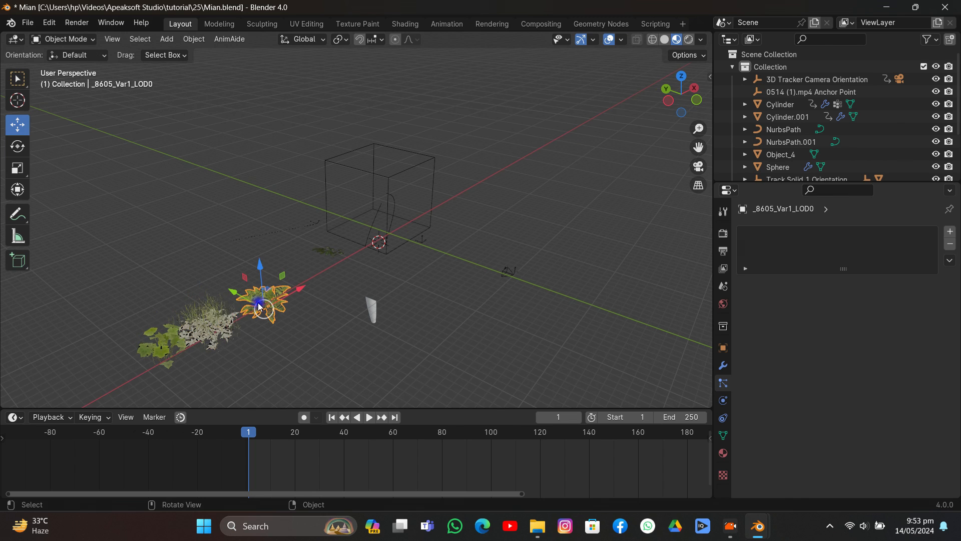
pyautogui.keyDown('shift'); pyautogui.click(212, 324); pyautogui.keyUp('shift')
pyautogui.keyDown('shift'); pyautogui.click(176, 336); pyautogui.keyUp('shift')
pyautogui.press('m')
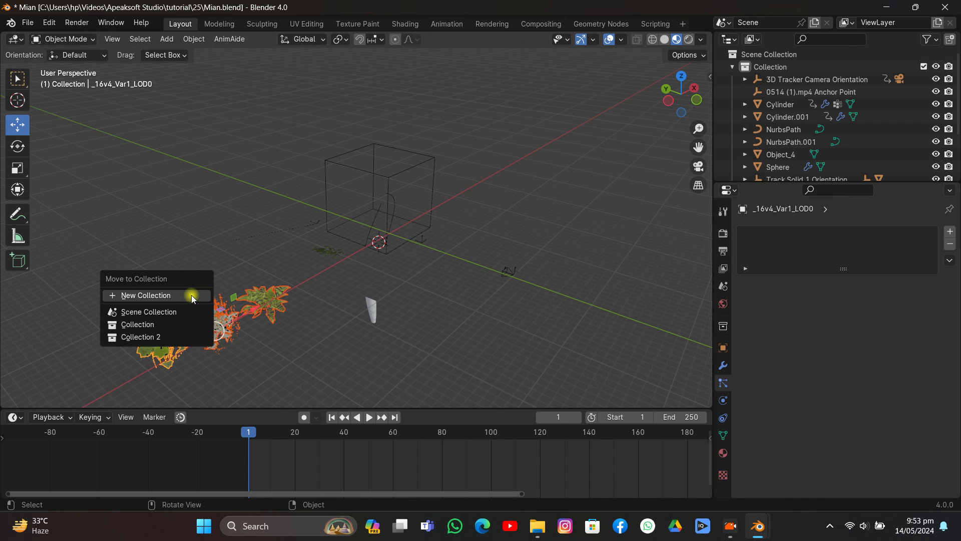
pyautogui.click(157, 342)
pyautogui.moveTo(333, 257); pyautogui.dragTo(311, 257, button='middle')
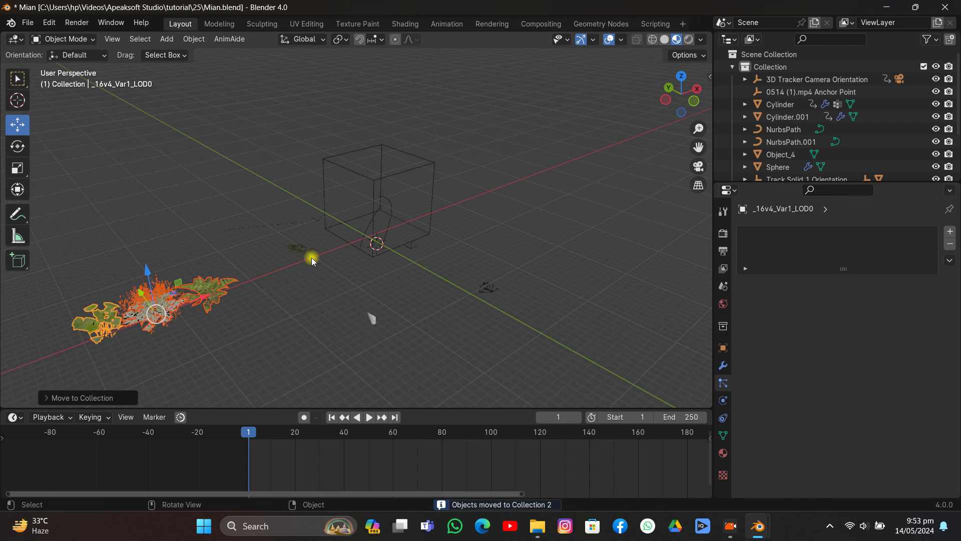
pyautogui.click(311, 256)
pyautogui.press('s')
pyautogui.rightClick(343, 267)
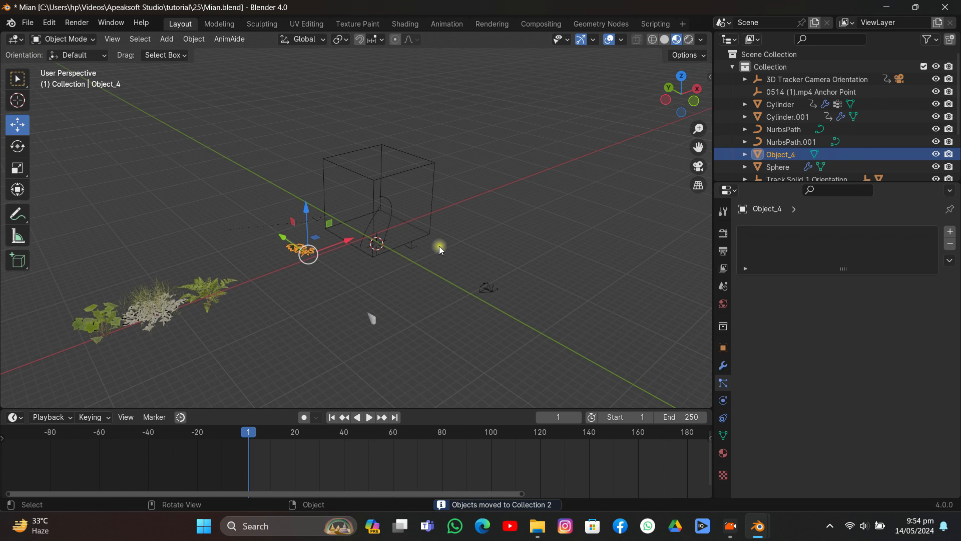
# - Scrub to frame 74 and select the original Cylinder
pyautogui.moveTo(439, 247); pyautogui.dragTo(391, 263, button='middle')
pyautogui.scroll(3, 393, 265)
pyautogui.moveTo(273, 433); pyautogui.dragTo(428, 436)
pyautogui.click(386, 266)
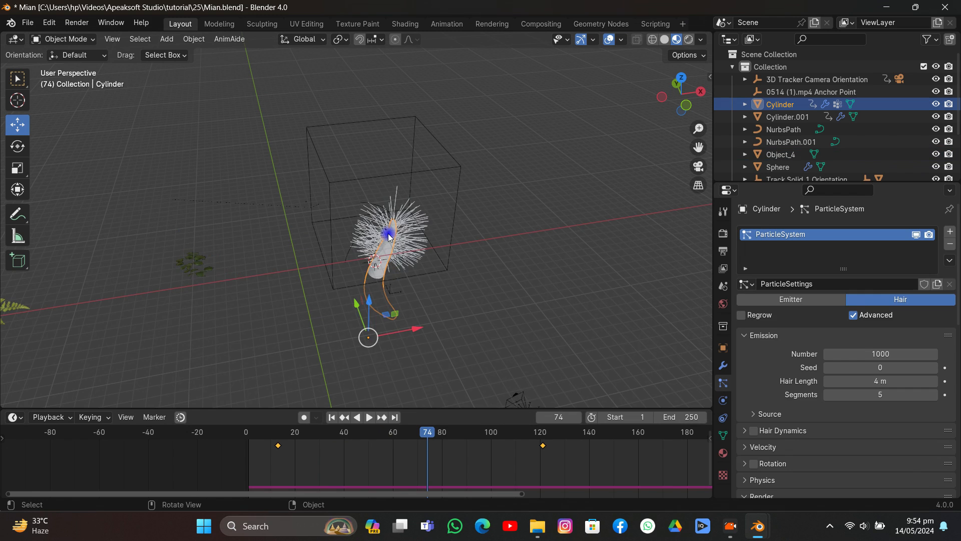
# - Render the Cylinder's hair particles as Object, picking the Object_4 plant as the instance object
pyautogui.moveTo(388, 267); pyautogui.dragTo(455, 232, button='middle')
pyautogui.scroll(-8, 790, 351)
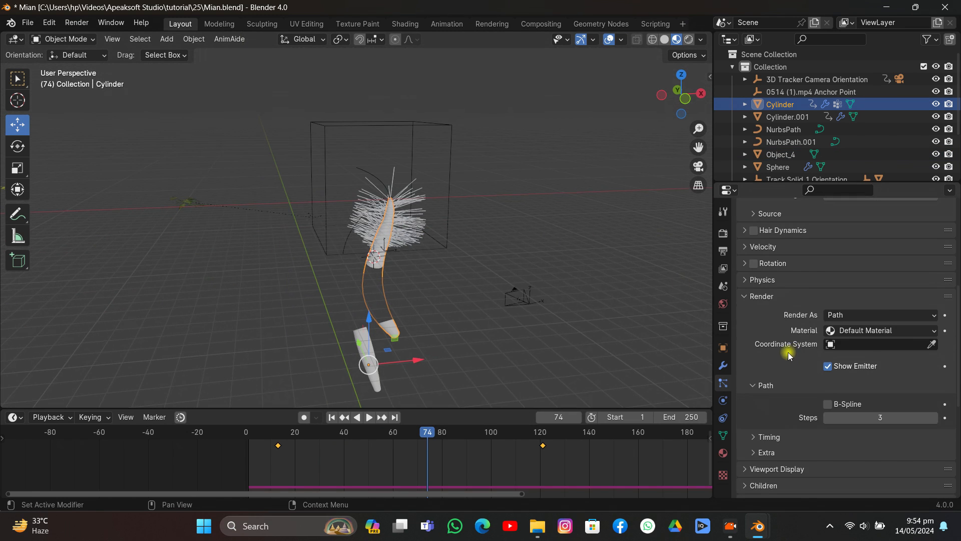
pyautogui.click(883, 310)
pyautogui.click(864, 356)
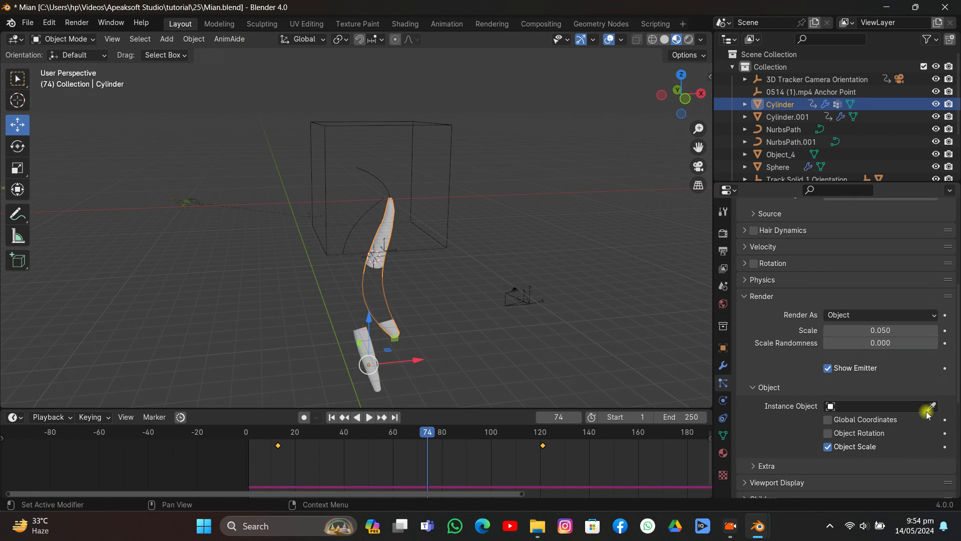
pyautogui.click(933, 407)
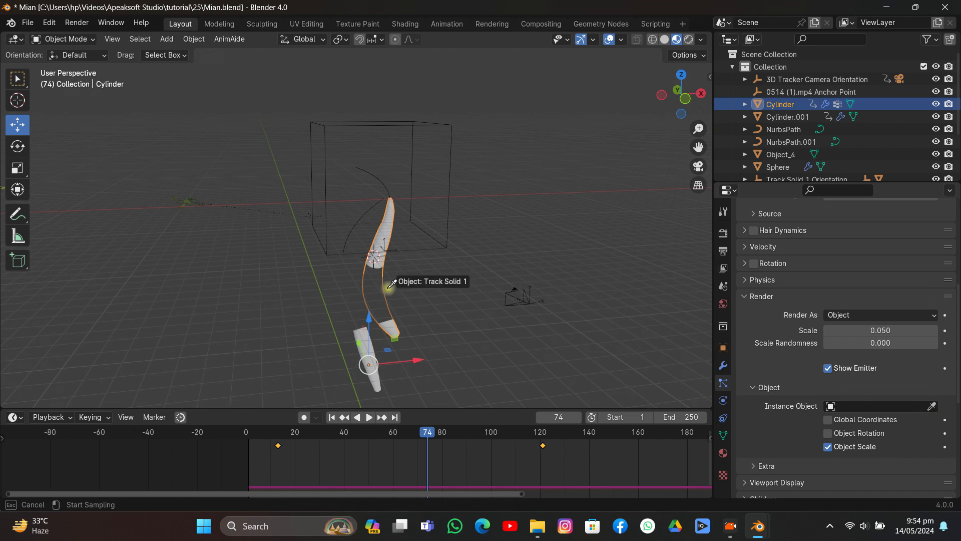
pyautogui.click(189, 200)
# - In camera view, enable Object Rotation for the plant instances and turn on the particle Rotation settings
pyautogui.click(699, 166)
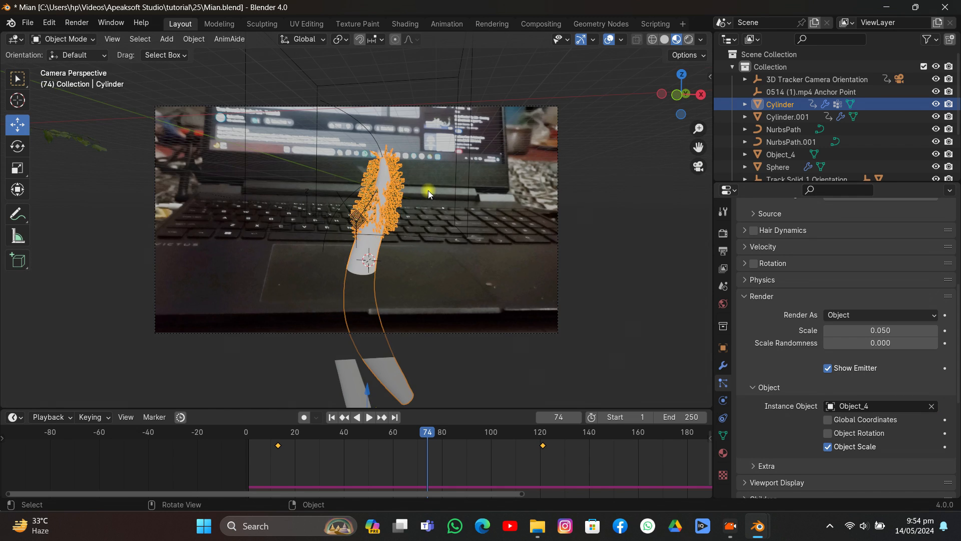
pyautogui.scroll(4, 428, 191)
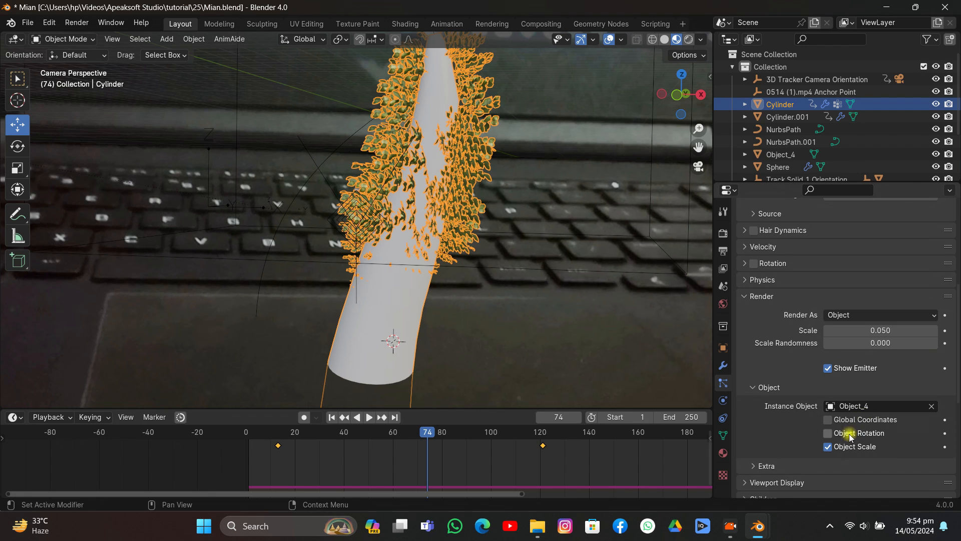
pyautogui.click(828, 434)
pyautogui.click(750, 265)
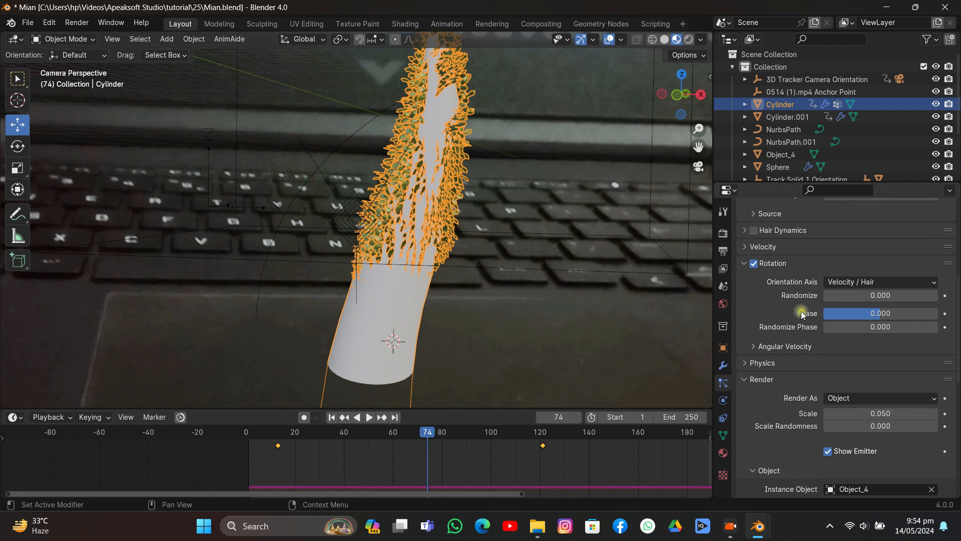
pyautogui.moveTo(852, 294); pyautogui.dragTo(902, 314)
pyautogui.rightClick(903, 314)
# - Set the hair emission source distribution to Random and strongly reduce the number of particles
pyautogui.scroll(6, 890, 276)
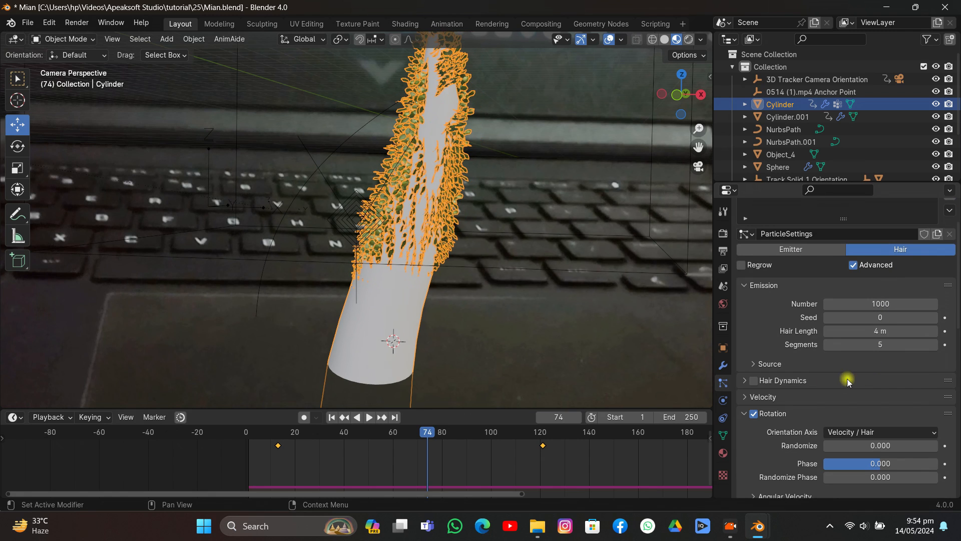
pyautogui.click(771, 363)
pyautogui.scroll(-4, 801, 360)
pyautogui.click(866, 335)
pyautogui.click(866, 347)
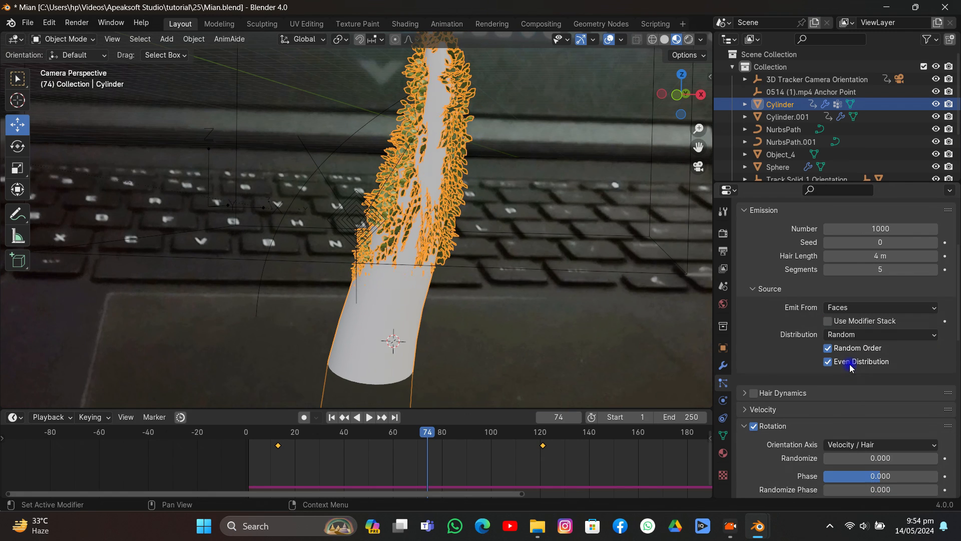
pyautogui.moveTo(872, 228); pyautogui.dragTo(827, 229)
pyautogui.scroll(-5, 875, 329)
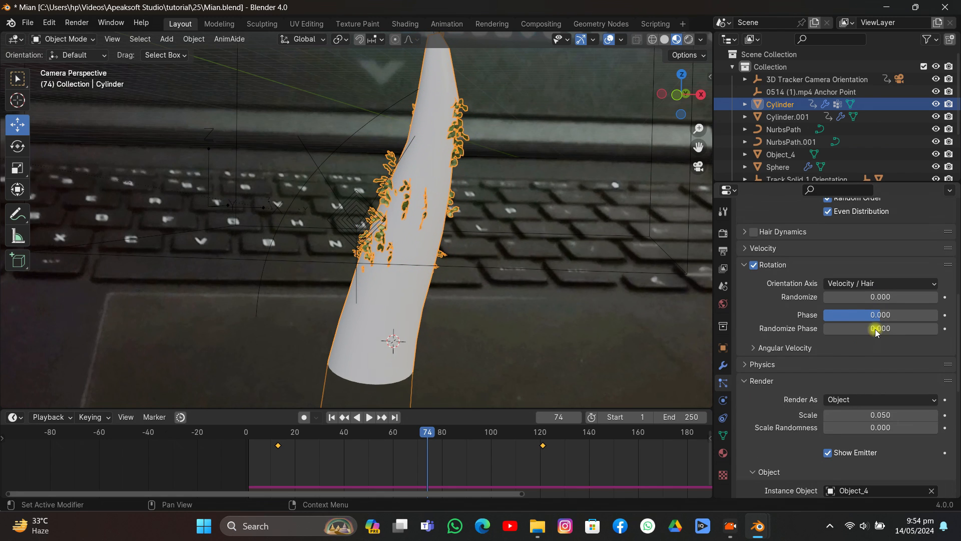
# - Set the plant instances' scale to 0.110, scale randomness to 0.662, rotation phase to 0.312 and randomize phase to 0.935
pyautogui.moveTo(865, 411); pyautogui.dragTo(937, 427)
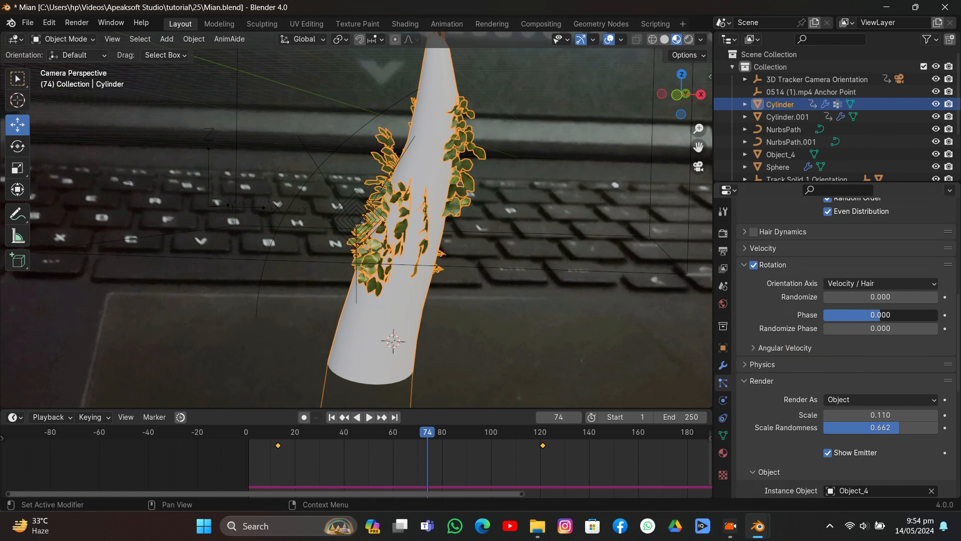
pyautogui.moveTo(865, 315); pyautogui.dragTo(897, 315)
# - Raise the Cylinder's hair particle number to 317 and set the instances' scale randomness to 1.000
pyautogui.scroll(7, 880, 292)
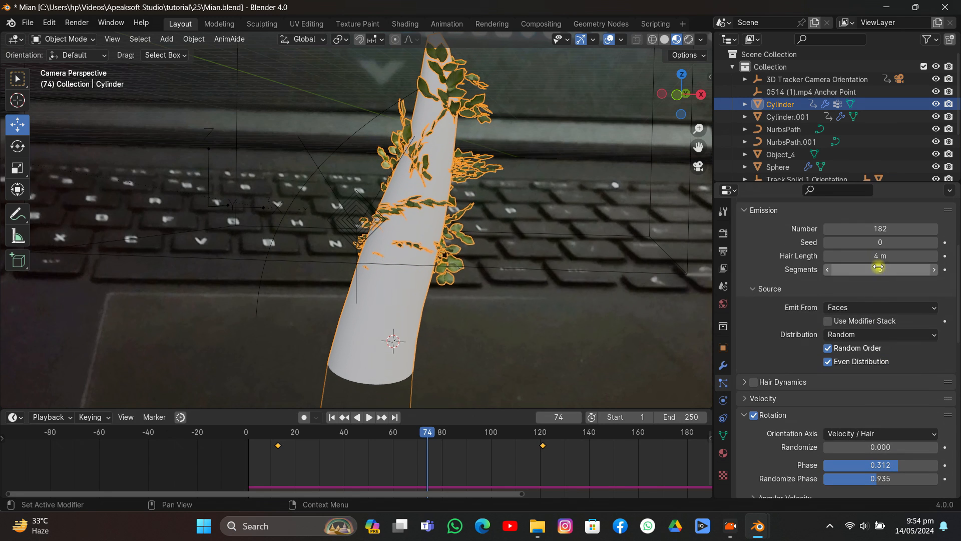
pyautogui.moveTo(884, 226)
pyautogui.mouseDown()
pyautogui.moveTo(914, 227)
pyautogui.moveTo(879, 226)
pyautogui.mouseUp()
pyautogui.scroll(-5, 861, 359)
pyautogui.scroll(-2, 859, 370)
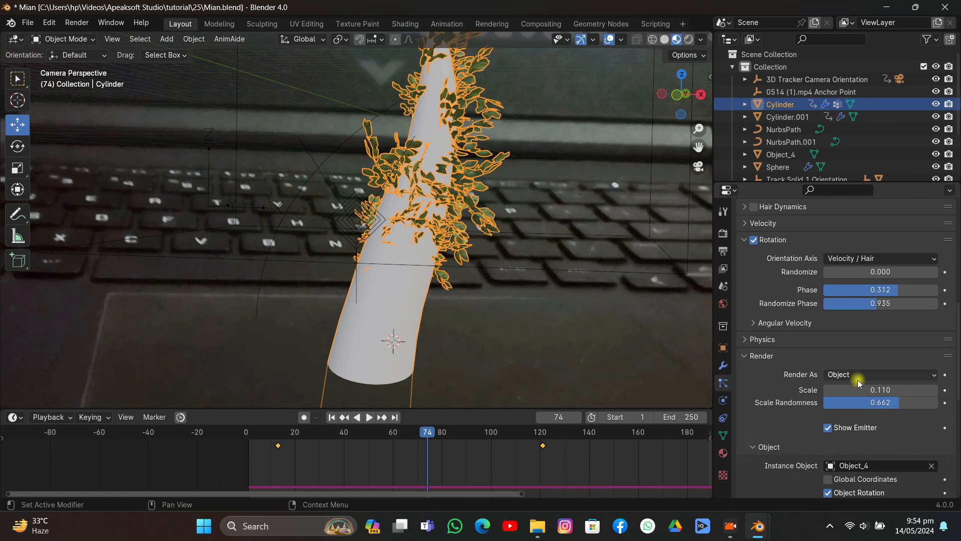
pyautogui.moveTo(878, 402); pyautogui.dragTo(931, 402)
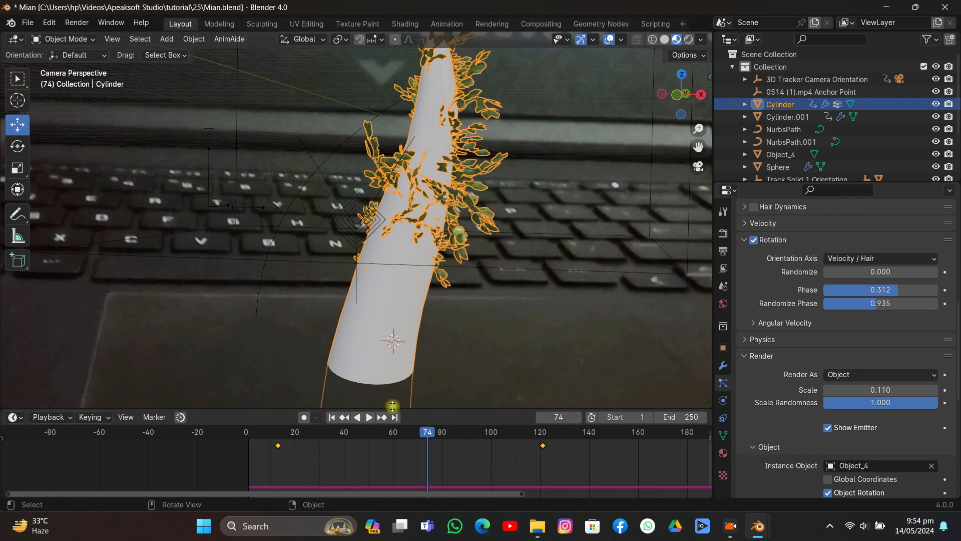
pyautogui.moveTo(876, 390)
pyautogui.mouseDown()
pyautogui.moveTo(906, 390)
pyautogui.moveTo(884, 390)
pyautogui.mouseUp()
# - Scrub the timeline to frame 126 and select the plant-covered Cylinder
pyautogui.scroll(-4, 503, 259)
pyautogui.moveTo(429, 434); pyautogui.dragTo(561, 451)
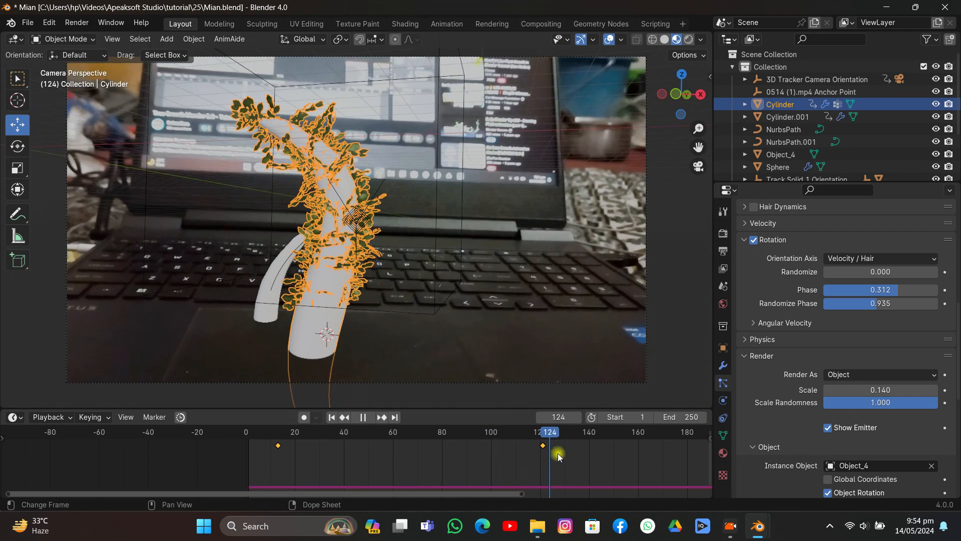
pyautogui.click(461, 195)
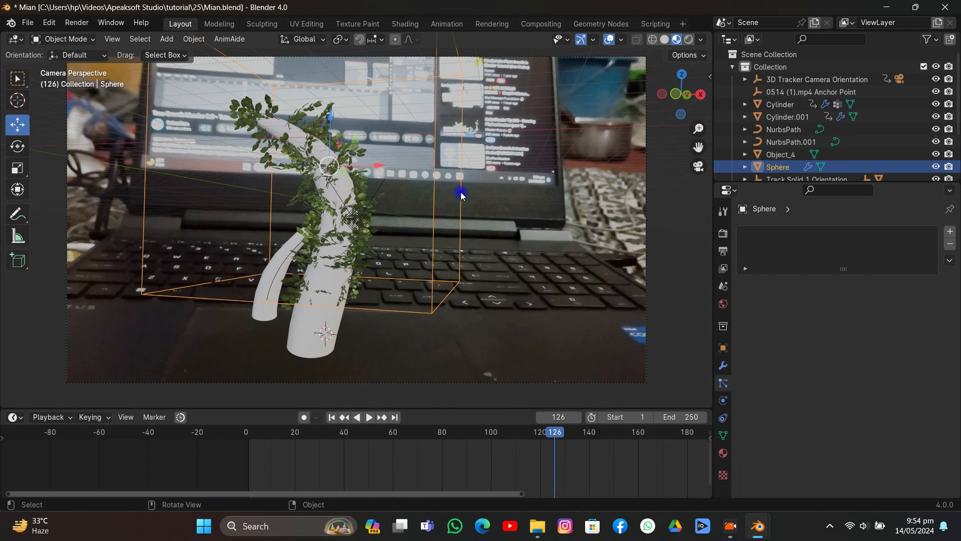
pyautogui.click(351, 221)
pyautogui.click(323, 299)
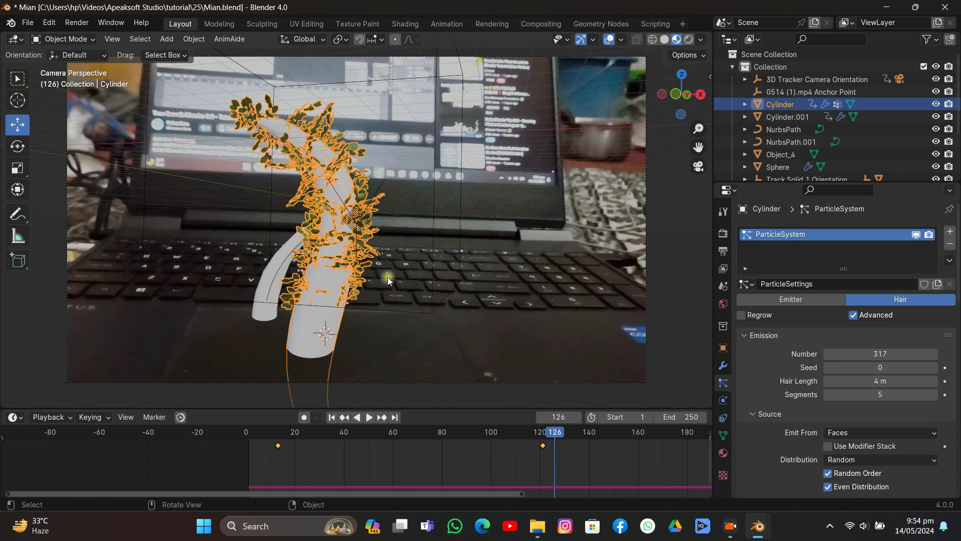
# - Enlarge the plant instances to a scale of 0.210 and raise the hair particle number to 345
pyautogui.scroll(-7, 916, 380)
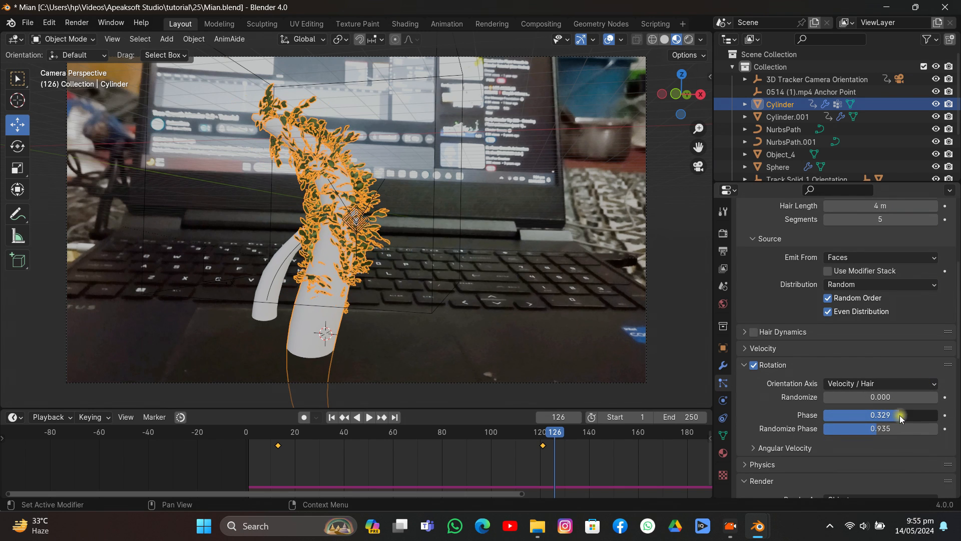
pyautogui.scroll(-5, 896, 420)
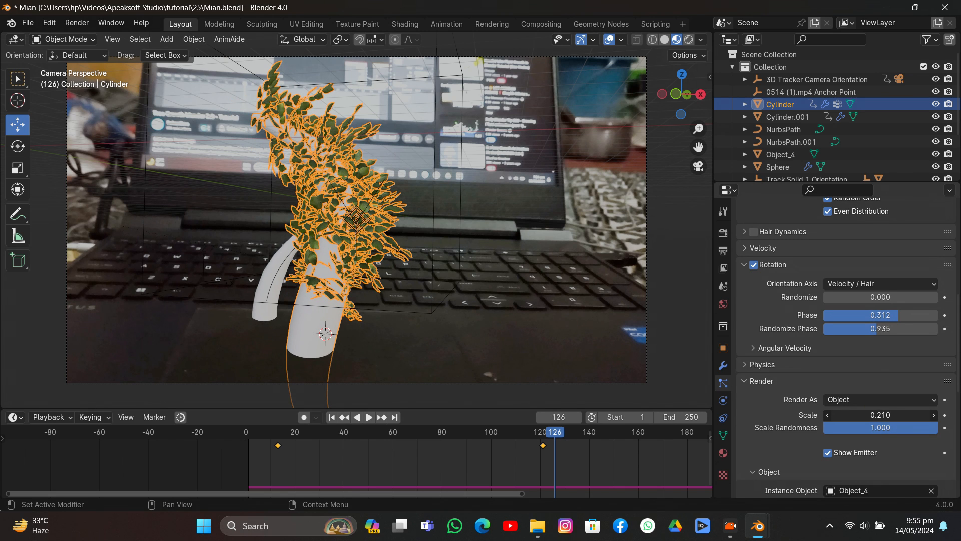
pyautogui.scroll(7, 859, 295)
pyautogui.moveTo(875, 230); pyautogui.dragTo(899, 229)
# - Show the Cylinder's material properties and split the viewport to add a Shader Editor without its sidebar
pyautogui.scroll(-3, 450, 240)
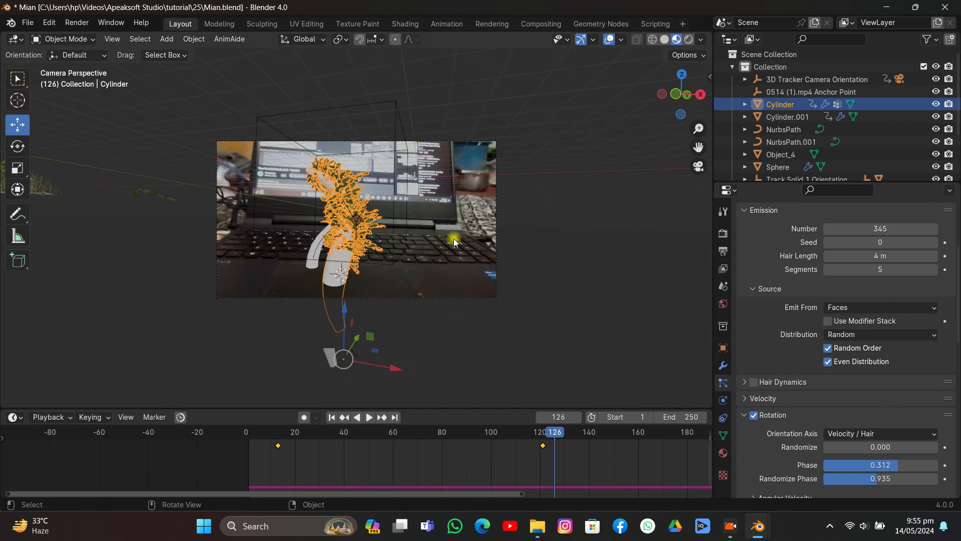
pyautogui.moveTo(454, 238); pyautogui.dragTo(624, 315, button='middle')
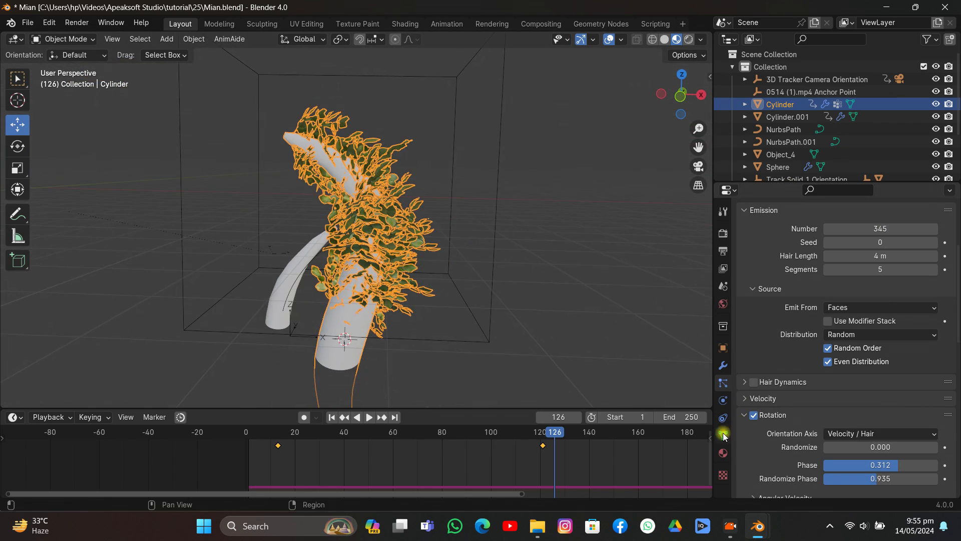
pyautogui.click(724, 453)
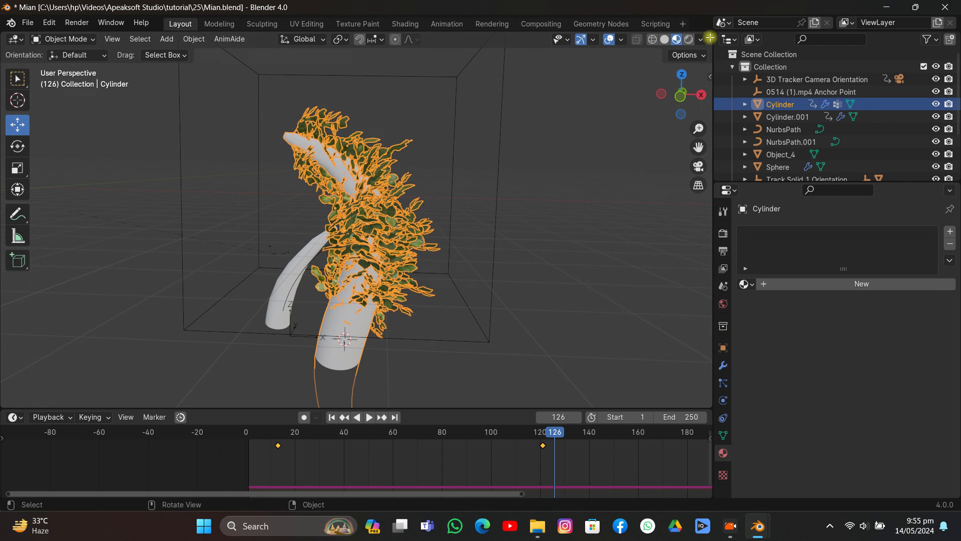
pyautogui.moveTo(710, 38); pyautogui.dragTo(462, 40)
pyautogui.click(478, 39)
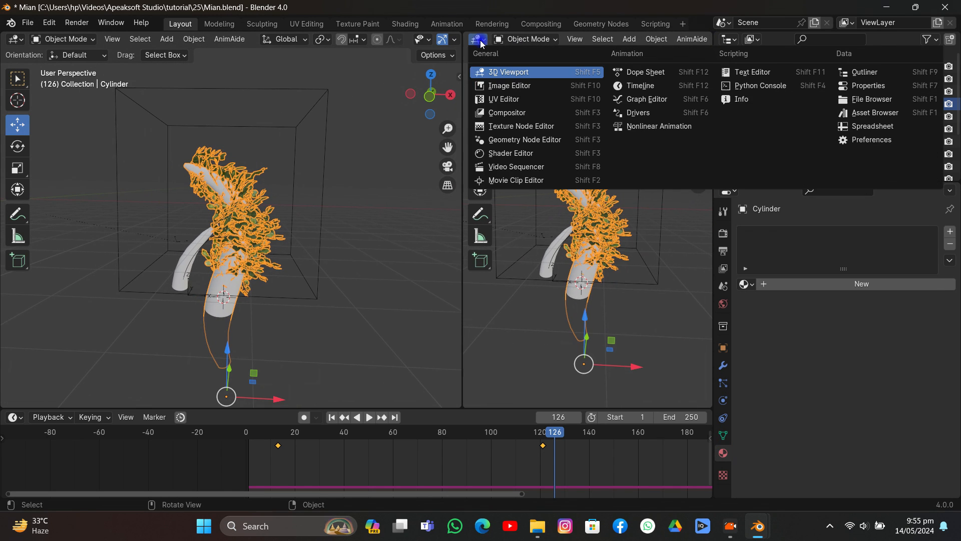
pyautogui.click(501, 154)
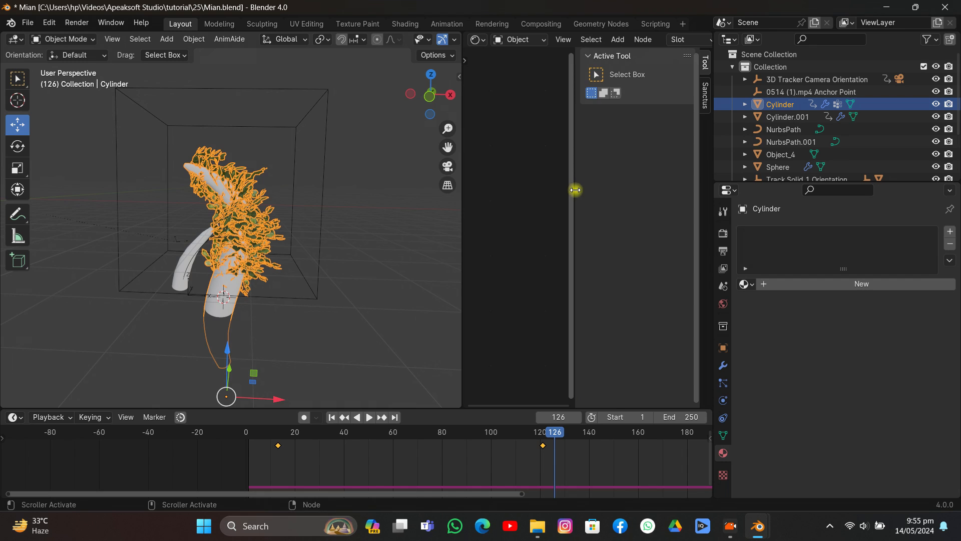
pyautogui.moveTo(575, 189); pyautogui.dragTo(716, 220)
# - Create a new material for the Cylinder and start Principled Texture Setup, browsing to E:\assets\a asset
pyautogui.click(829, 284)
pyautogui.scroll(5, 578, 263)
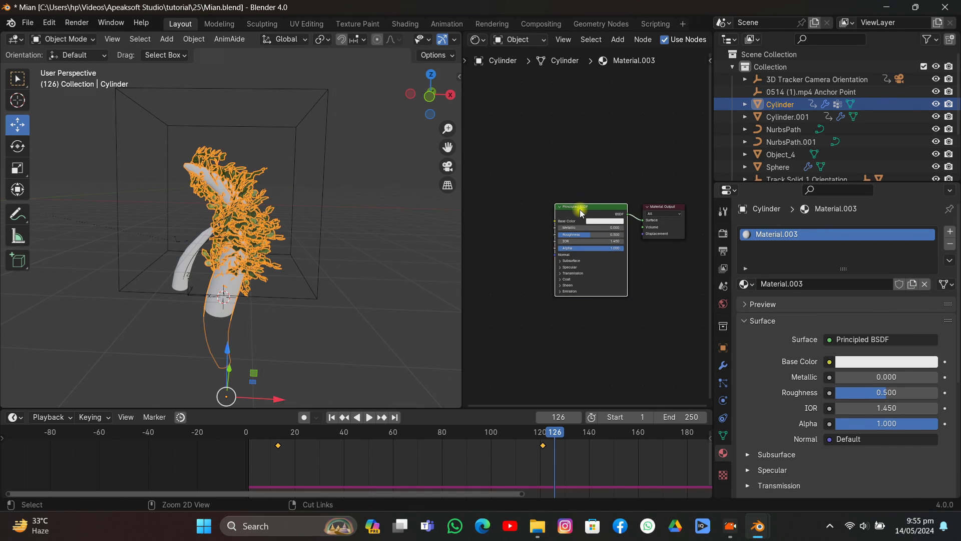
pyautogui.hotkey('ctrl', 'shift', 't')
pyautogui.click(132, 364)
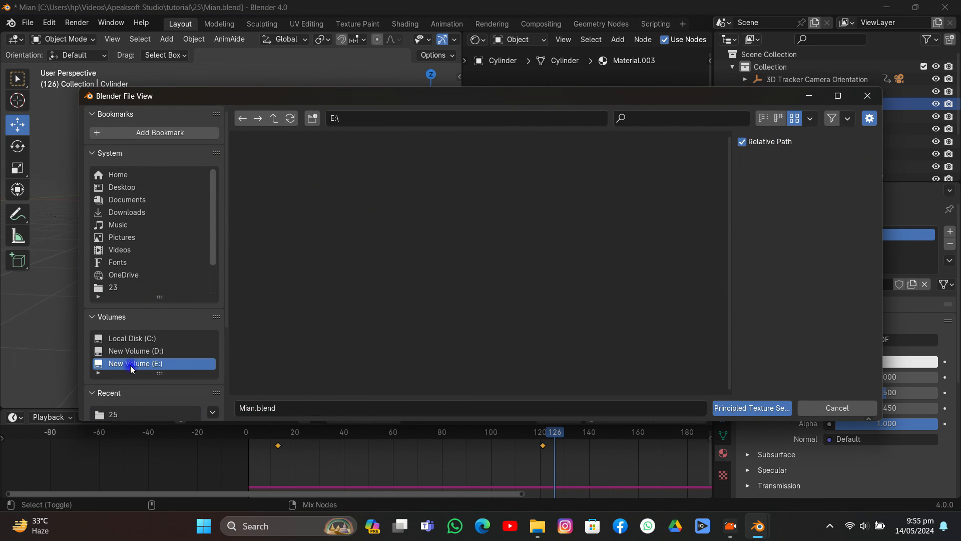
pyautogui.click(285, 166)
pyautogui.doubleClick(273, 173)
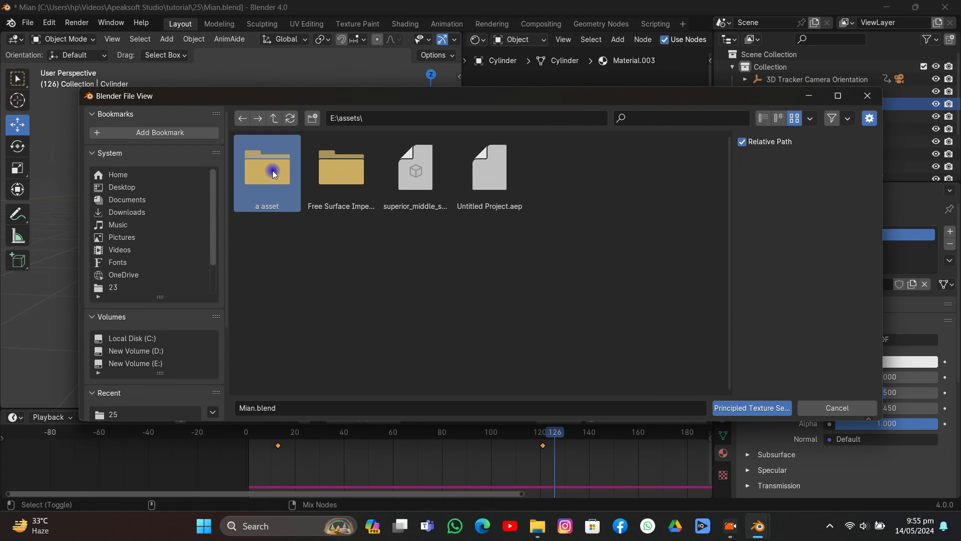
pyautogui.doubleClick(267, 162)
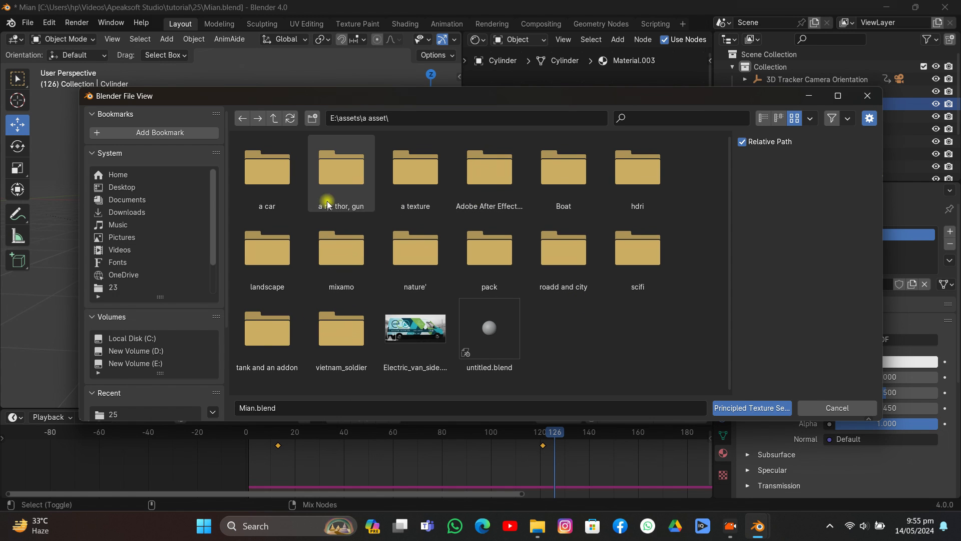
# - Load the bark_willow diffuse, displacement, normal and roughness maps from a texture\TEXTUREE\textures into the Principled BSDF material
pyautogui.doubleClick(415, 181)
pyautogui.click(627, 176)
pyautogui.doubleClick(627, 176)
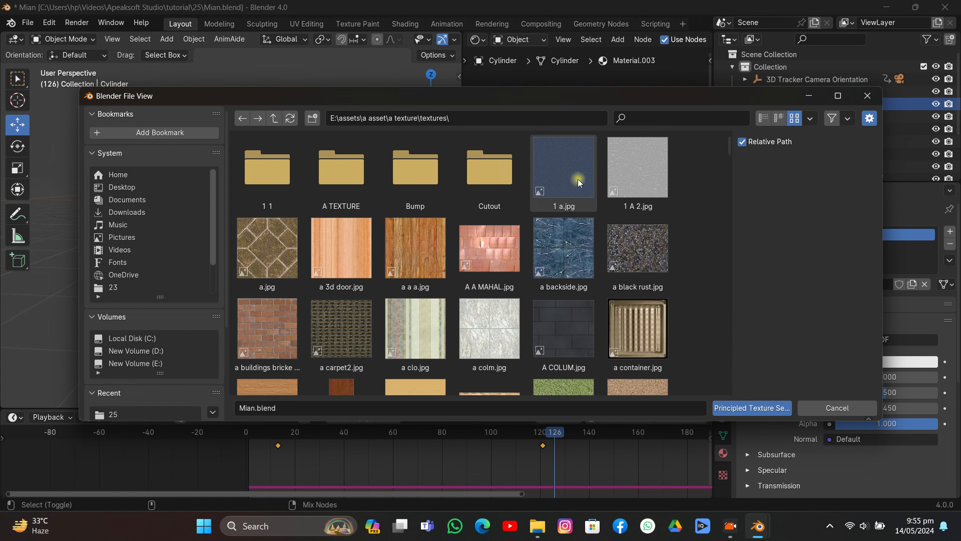
pyautogui.click(274, 118)
pyautogui.doubleClick(564, 168)
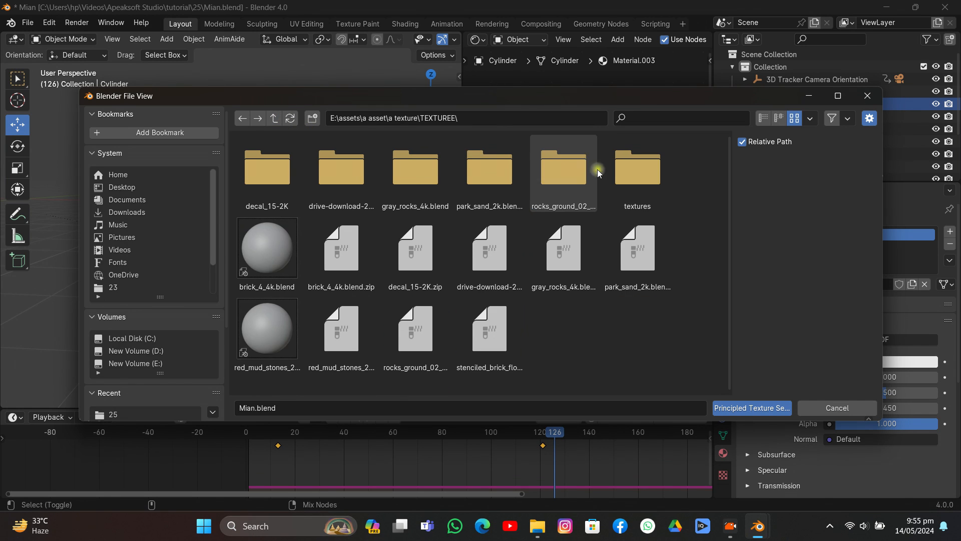
pyautogui.doubleClick(638, 168)
pyautogui.scroll(-5, 470, 258)
pyautogui.click(415, 228)
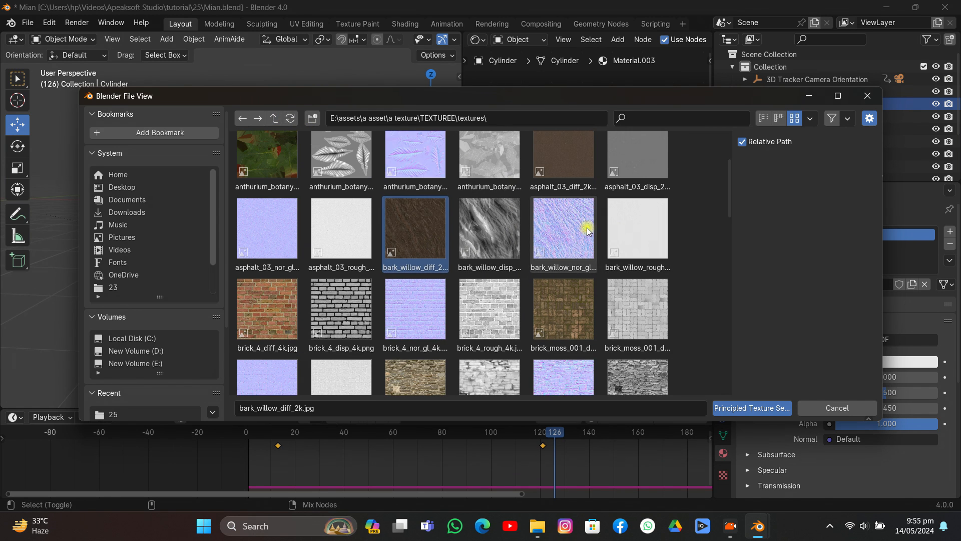
pyautogui.keyDown('shift'); pyautogui.click(638, 228); pyautogui.keyUp('shift')
pyautogui.click(746, 408)
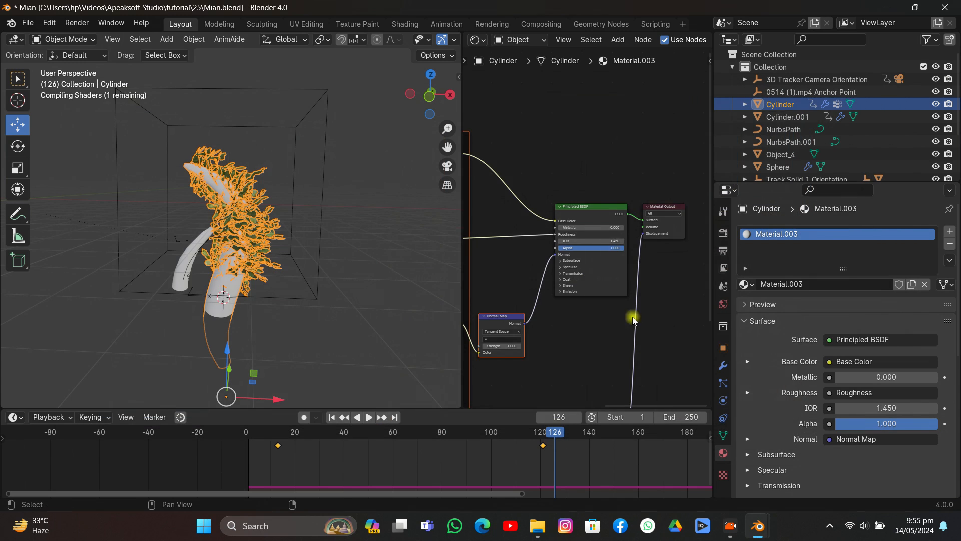
# - Unwrap the Cylinder's whole mesh in Edit Mode with Cube Projection
pyautogui.click(393, 232)
pyautogui.scroll(6, 334, 242)
pyautogui.scroll(-3, 334, 242)
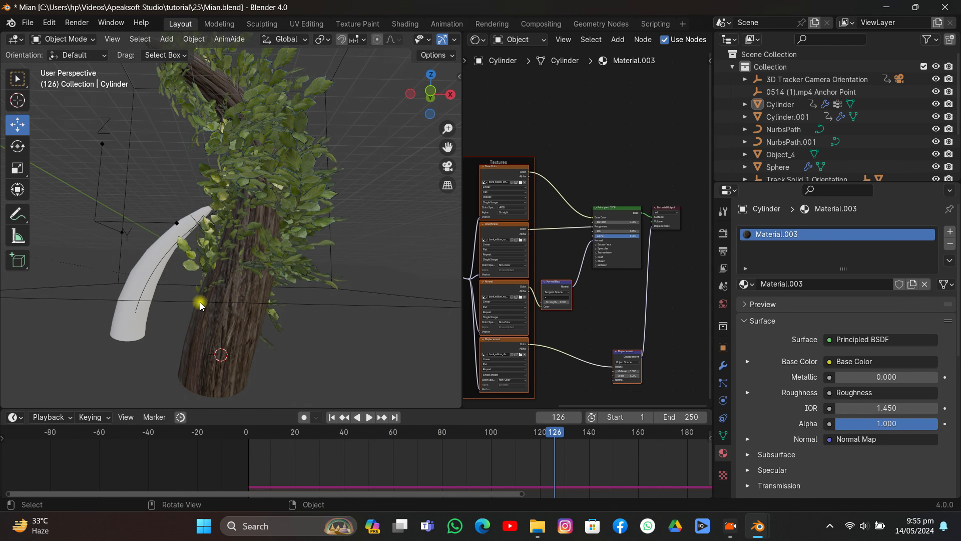
pyautogui.click(236, 322)
pyautogui.press('Tab')
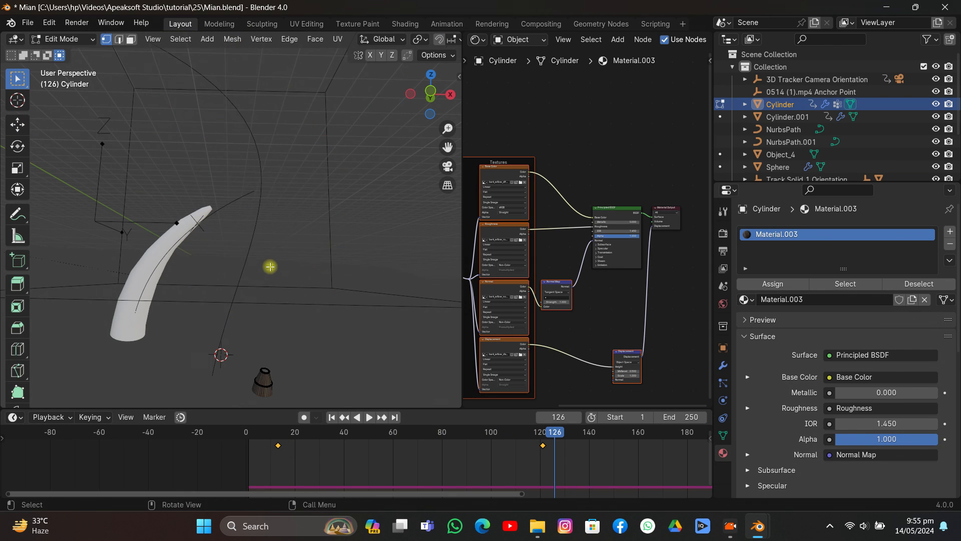
pyautogui.scroll(-4, 271, 263)
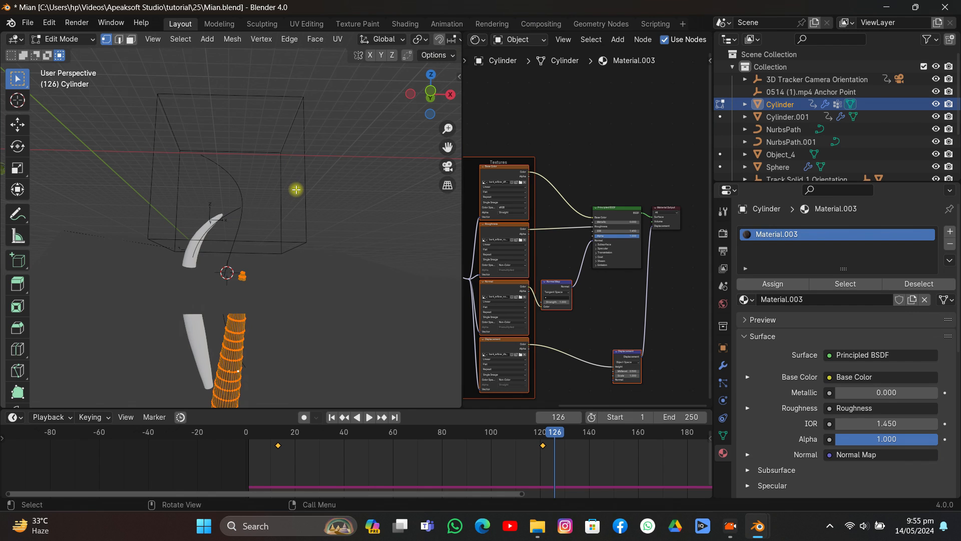
pyautogui.press('u')
pyautogui.click(303, 246)
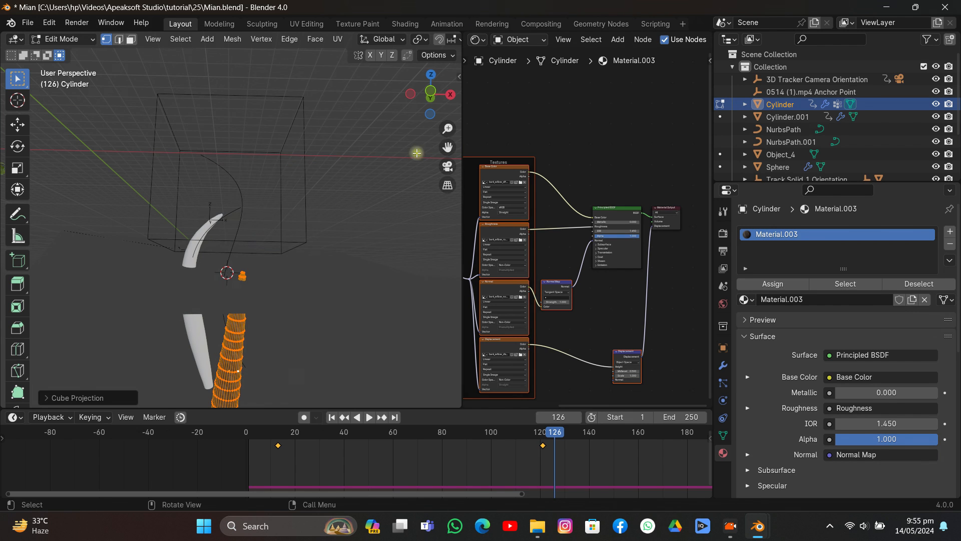
# - Switch the Shader Editor area to the UV Editor, scale up all the Cylinder's UVs and return to Object Mode
pyautogui.click(477, 39)
pyautogui.click(496, 97)
pyautogui.scroll(-5, 514, 197)
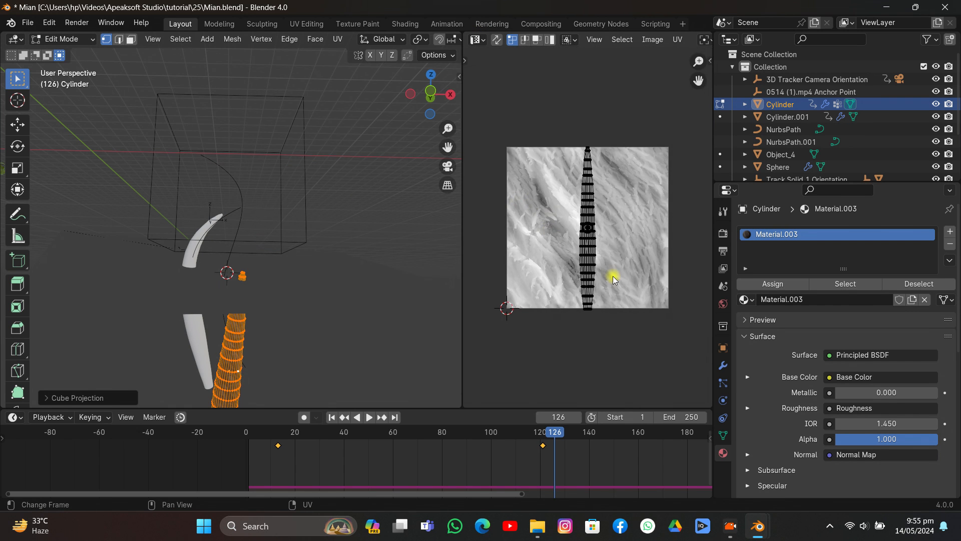
pyautogui.press('a')
pyautogui.press('s')
pyautogui.click(660, 327)
pyautogui.press('Tab')
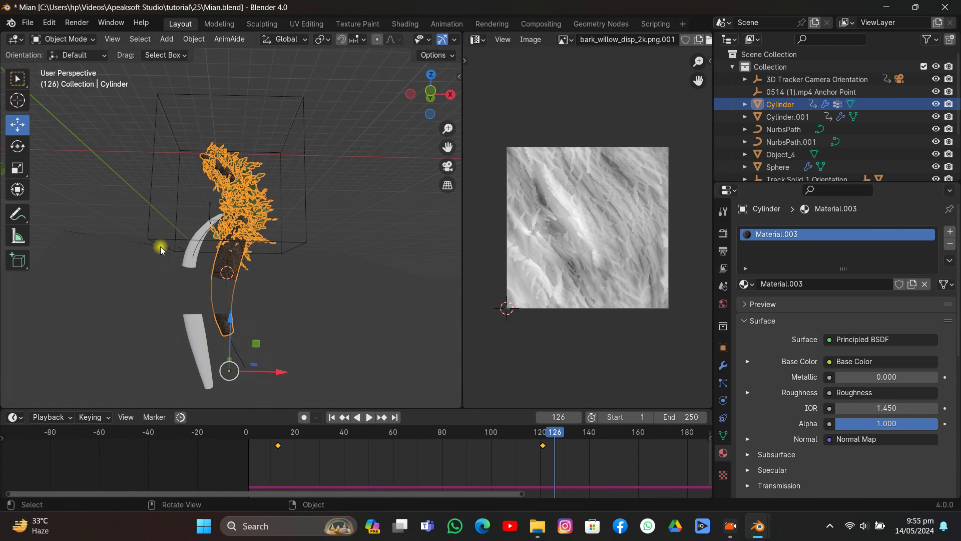
# - Select the smaller tentacle, Cylinder.001, and open the choice of existing materials for it
pyautogui.click(188, 257)
pyautogui.click(745, 284)
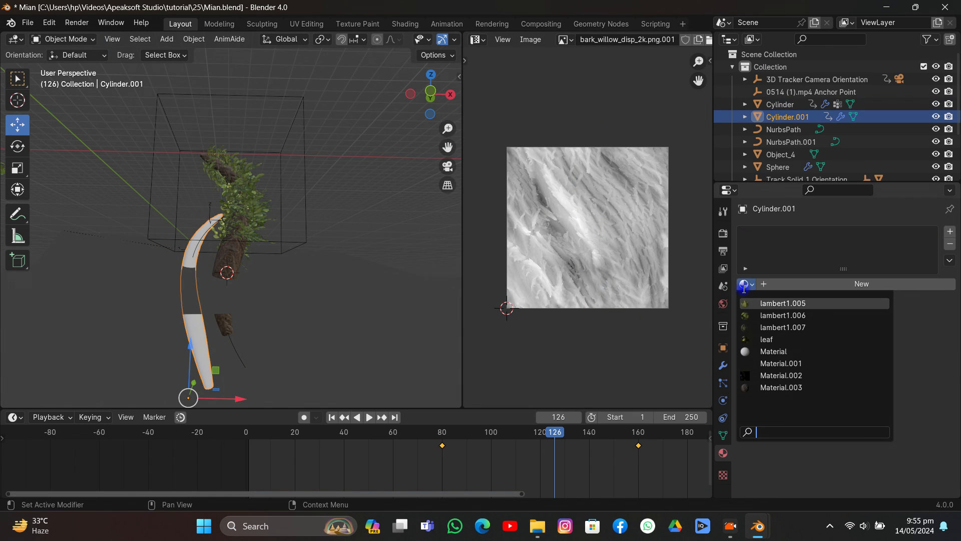
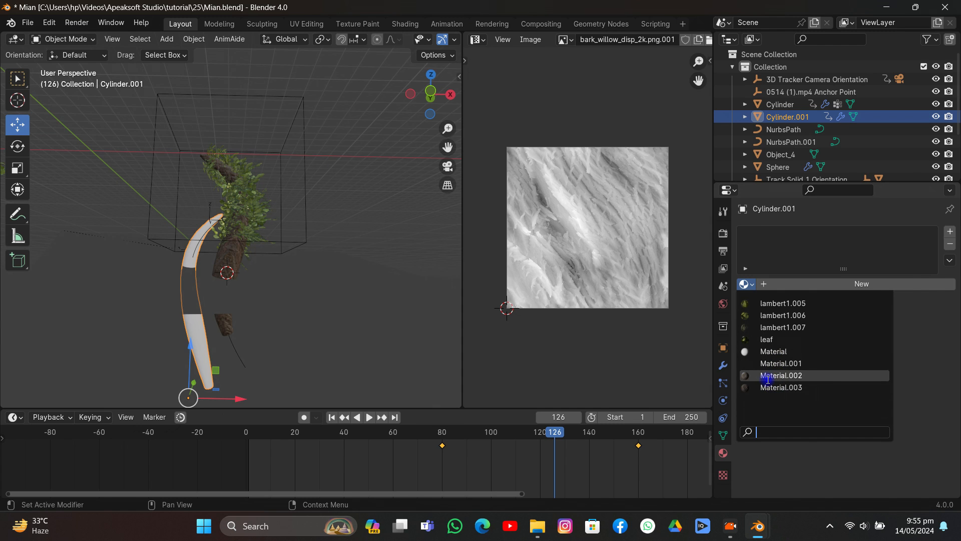
# - Assign the existing Material.002 to Cylinder.001 and unwrap its whole mesh in Edit Mode
pyautogui.click(775, 376)
pyautogui.press('Tab')
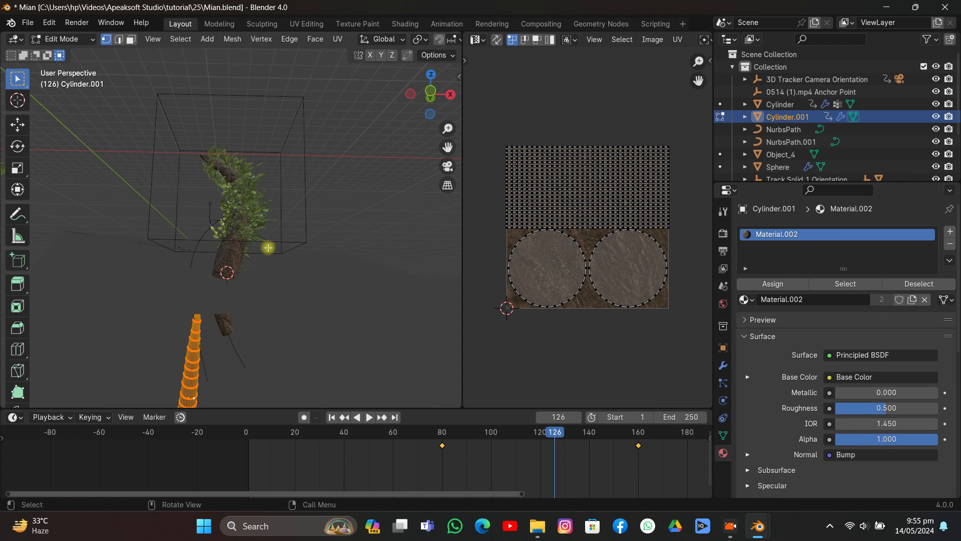
pyautogui.press('u')
pyautogui.click(267, 247)
pyautogui.press('Tab')
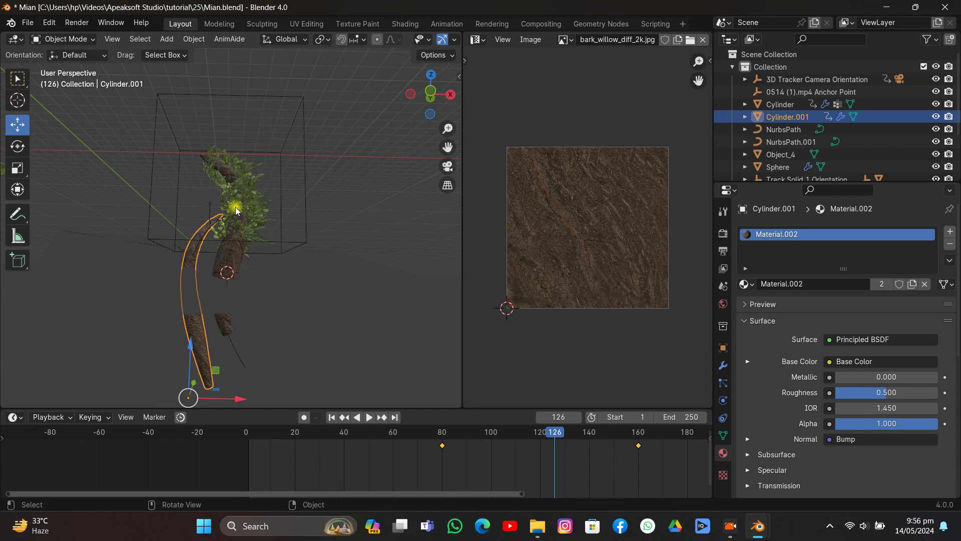
# - Scale up all of Cylinder.001's UVs by about 1.78 in the UV Editor, and return to Object Mode with that tentacle selected
pyautogui.press('Tab')
pyautogui.press('a')
pyautogui.press('s')
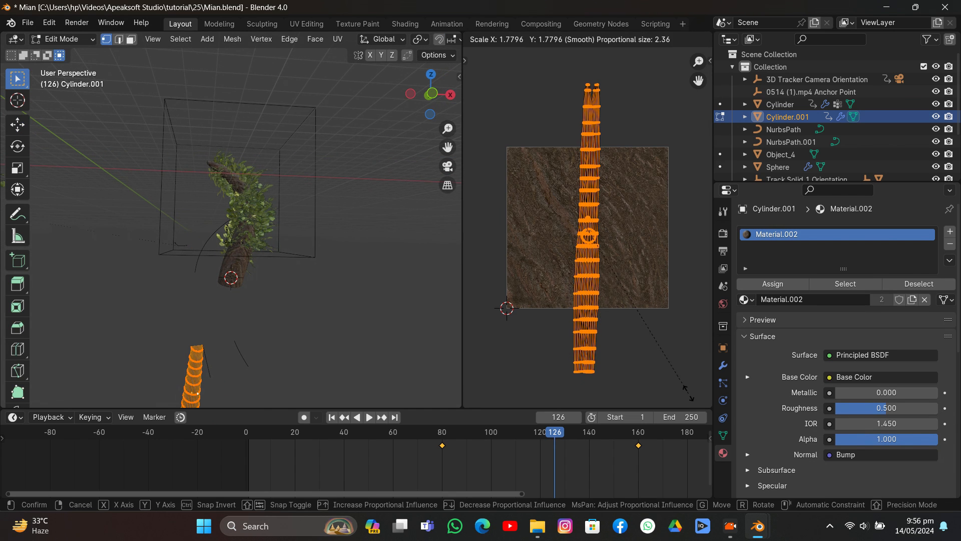
pyautogui.click(689, 393)
pyautogui.press('Tab')
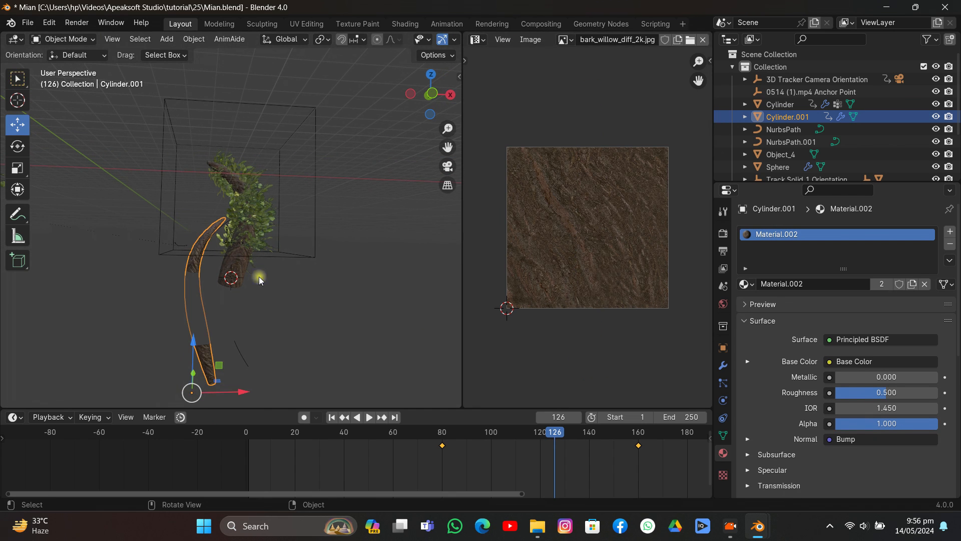
pyautogui.click(456, 168)
pyautogui.click(199, 147)
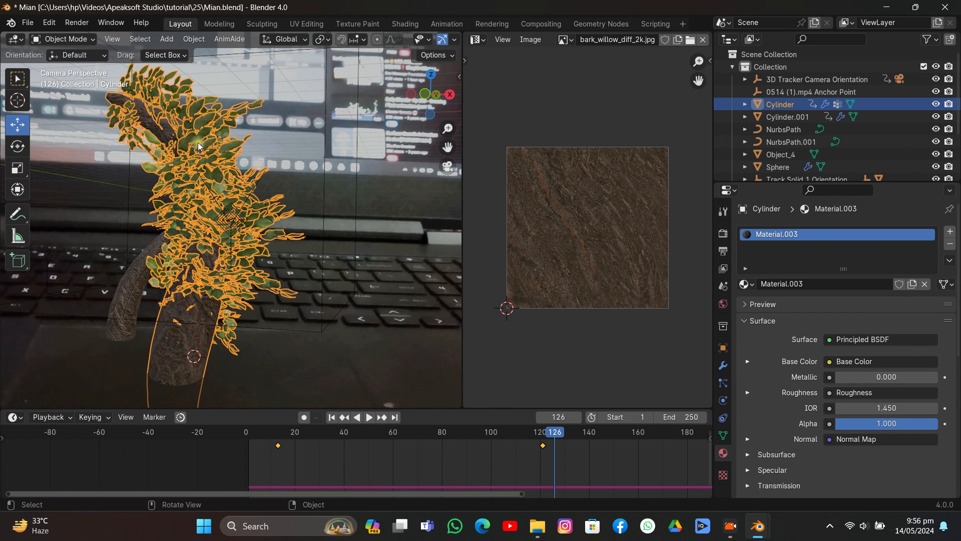
pyautogui.click(135, 269)
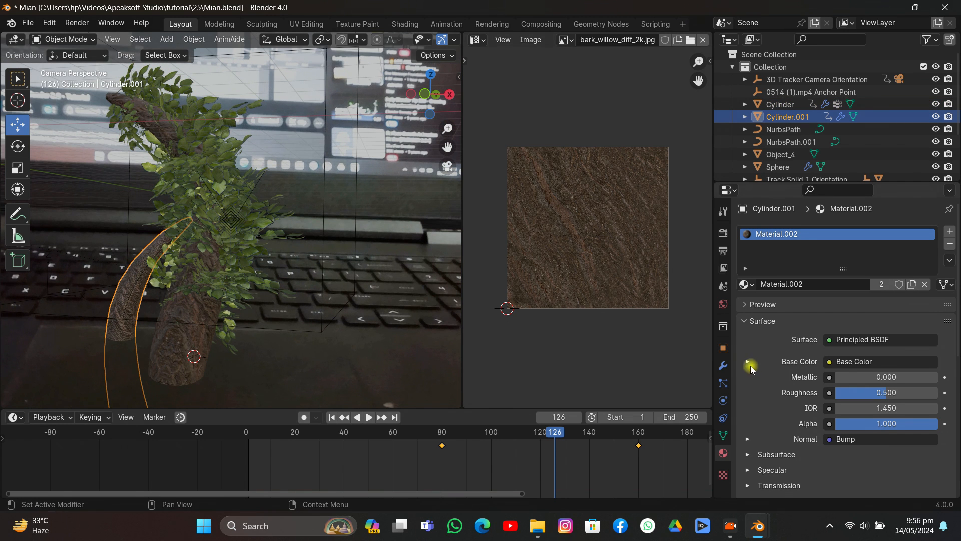
pyautogui.click(722, 382)
pyautogui.click(950, 230)
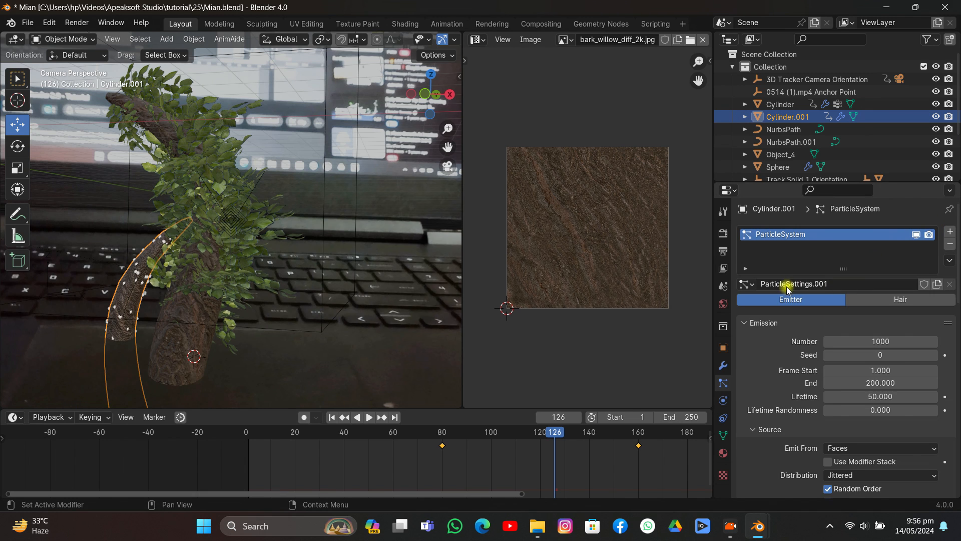
pyautogui.click(855, 299)
pyautogui.click(746, 284)
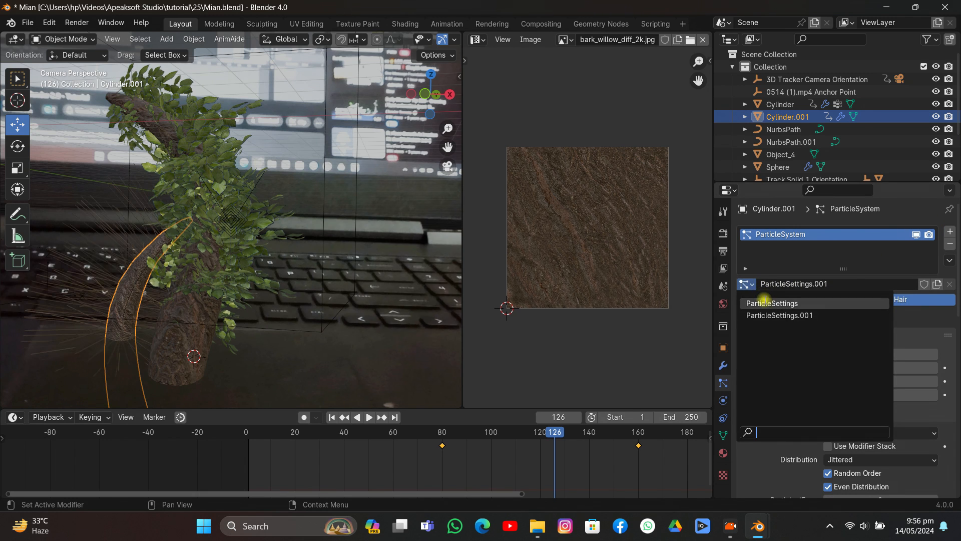
pyautogui.click(772, 303)
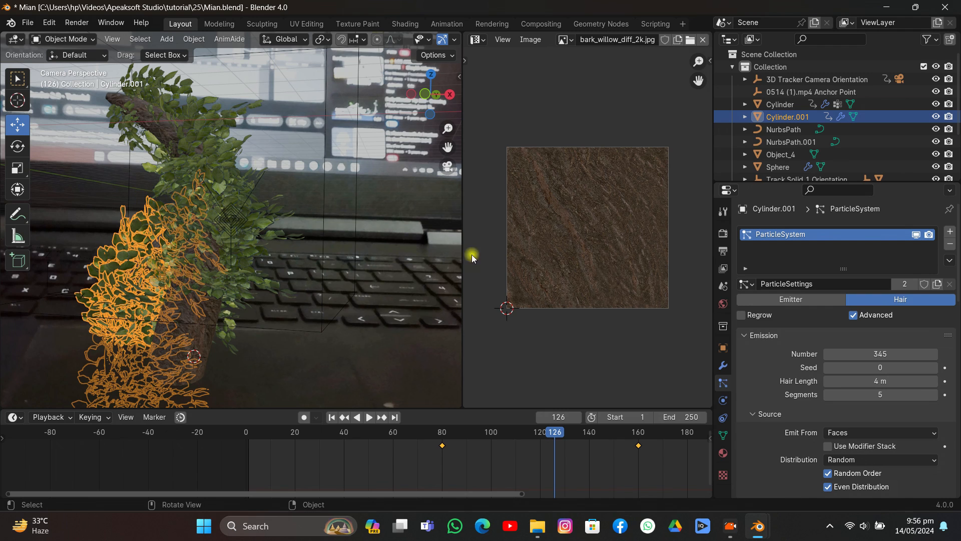
pyautogui.click(950, 245)
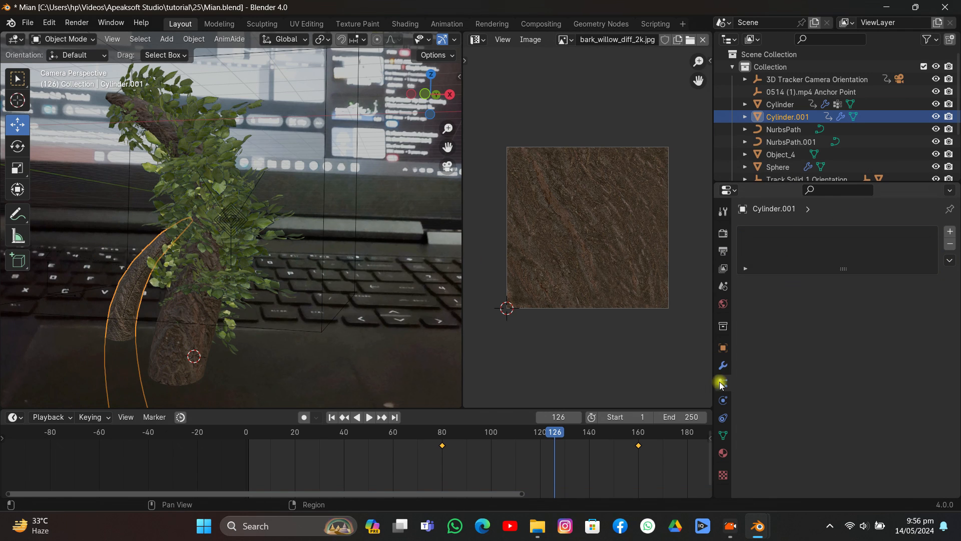
# - Make Cylinder.001 a Dynamic Paint canvas with a Weight surface output to the dp_weight vertex group, and bake it
pyautogui.click(723, 400)
pyautogui.click(831, 272)
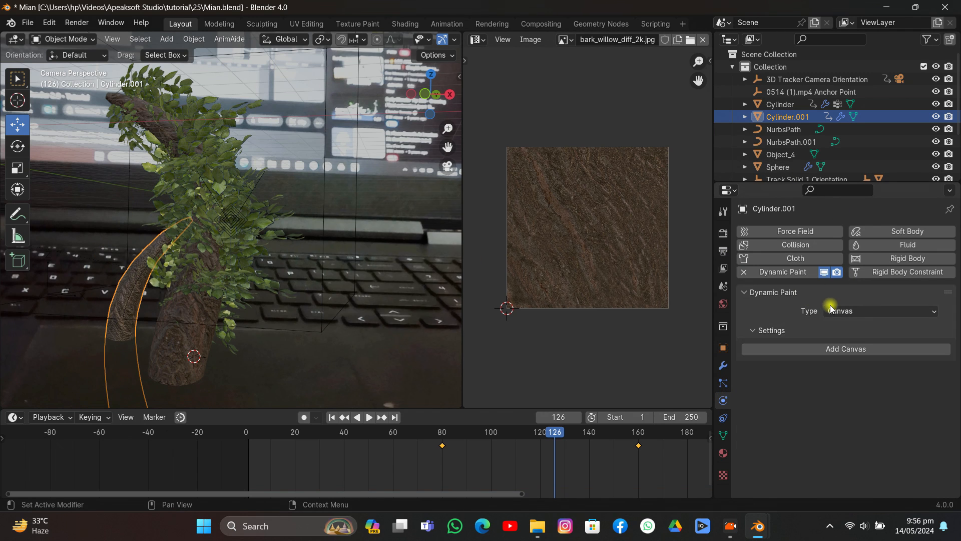
pyautogui.click(821, 347)
pyautogui.scroll(-5, 843, 341)
pyautogui.click(851, 365)
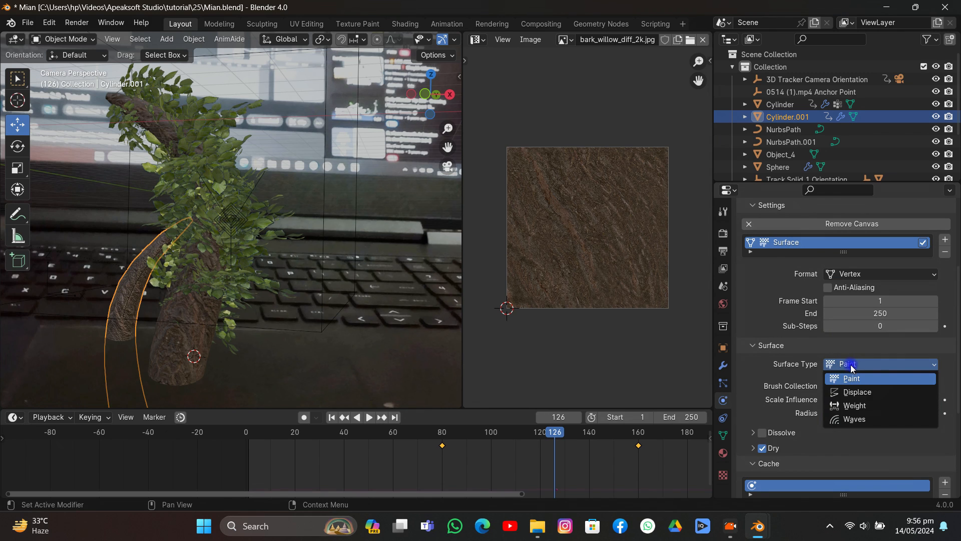
pyautogui.click(855, 406)
pyautogui.scroll(-5, 846, 391)
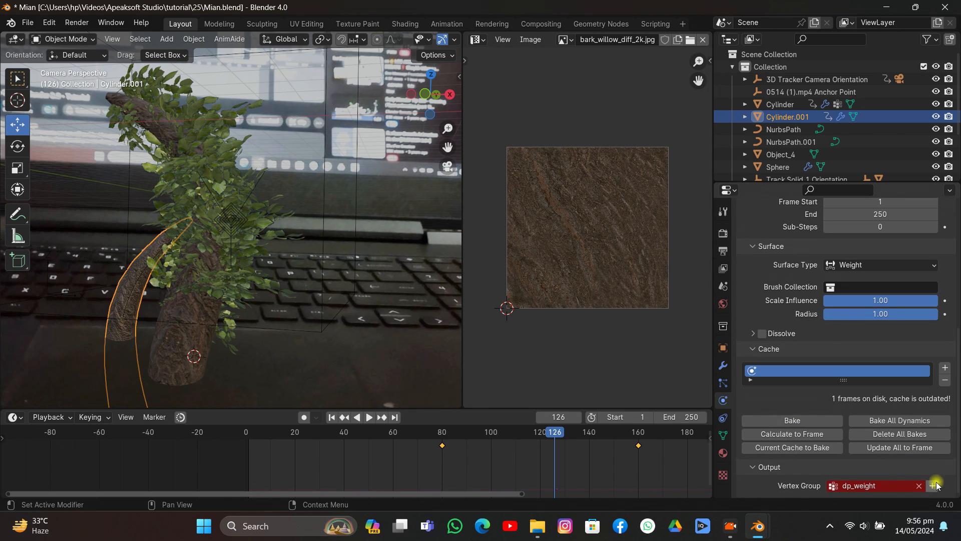
pyautogui.click(799, 419)
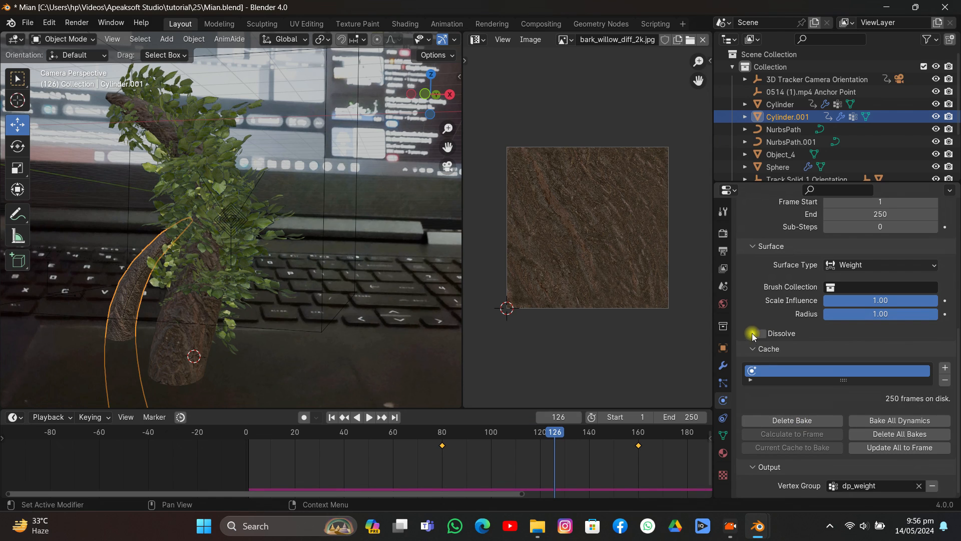
# - Add a Hair particle system to Cylinder.001 that reuses the existing ParticleSettings
pyautogui.click(723, 384)
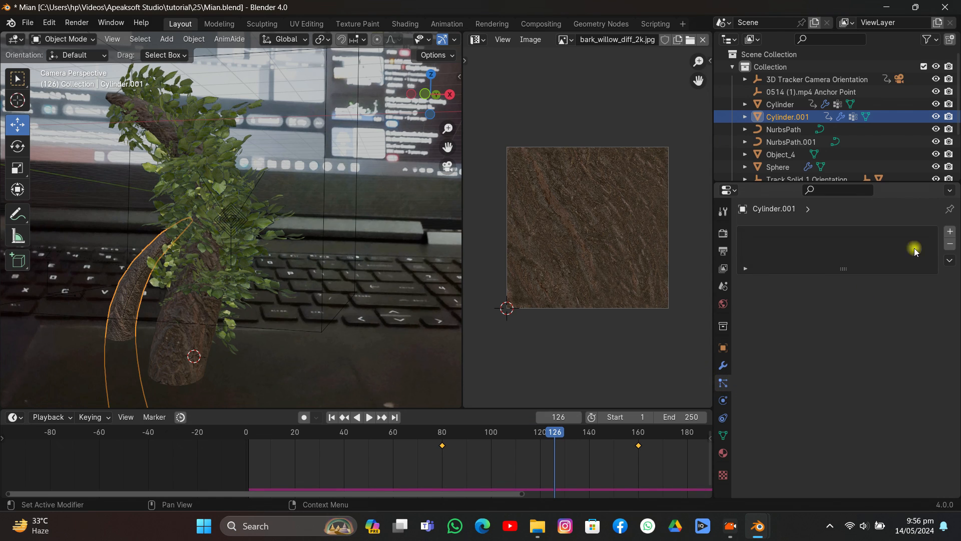
pyautogui.click(950, 232)
pyautogui.click(891, 299)
pyautogui.click(747, 283)
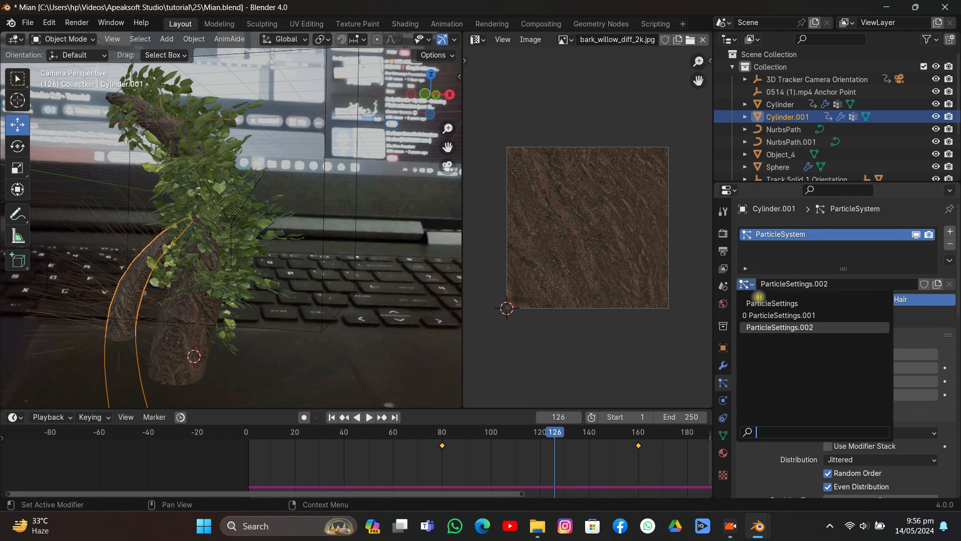
pyautogui.click(762, 300)
# - Assign dp_weight to the Density and Length vertex groups of Cylinder.001's particle system
pyautogui.scroll(-15, 912, 354)
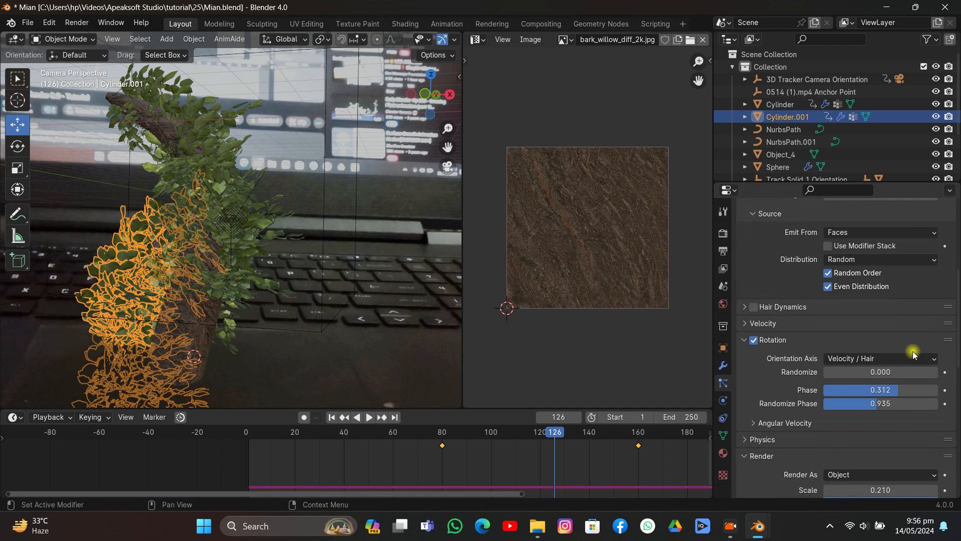
pyautogui.click(882, 358)
pyautogui.click(865, 365)
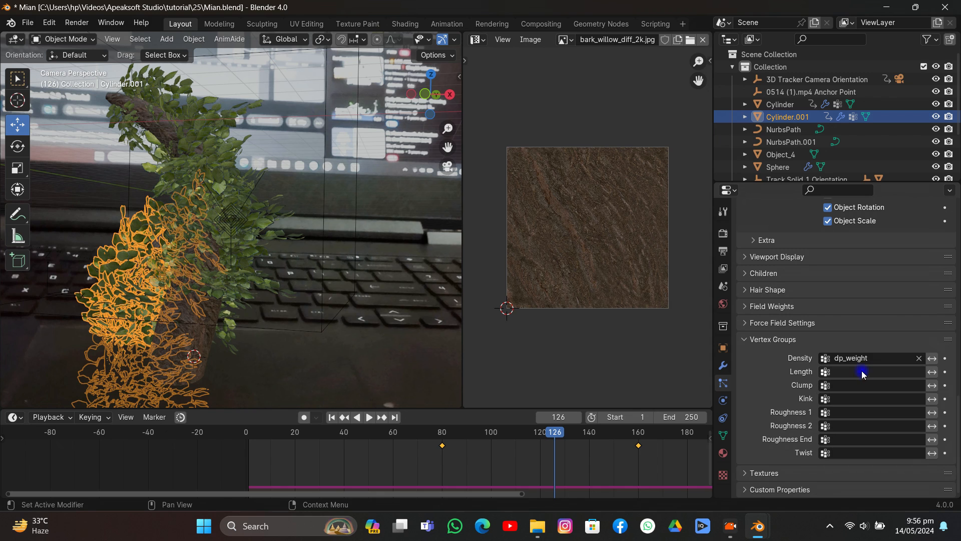
pyautogui.click(858, 371)
pyautogui.click(848, 243)
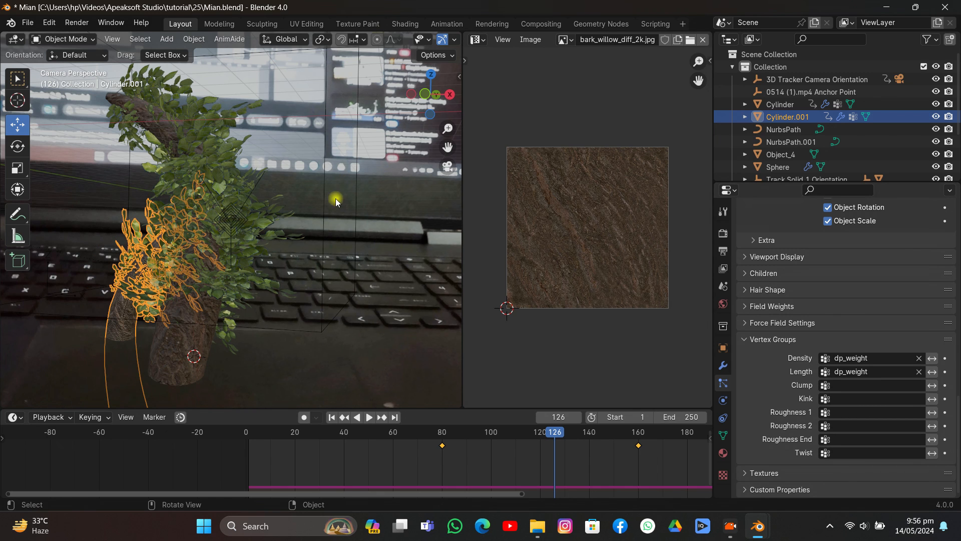
# - Scrub the animation to frame 152 and set the Cylinder's particle render scale to 0.150
pyautogui.click(379, 177)
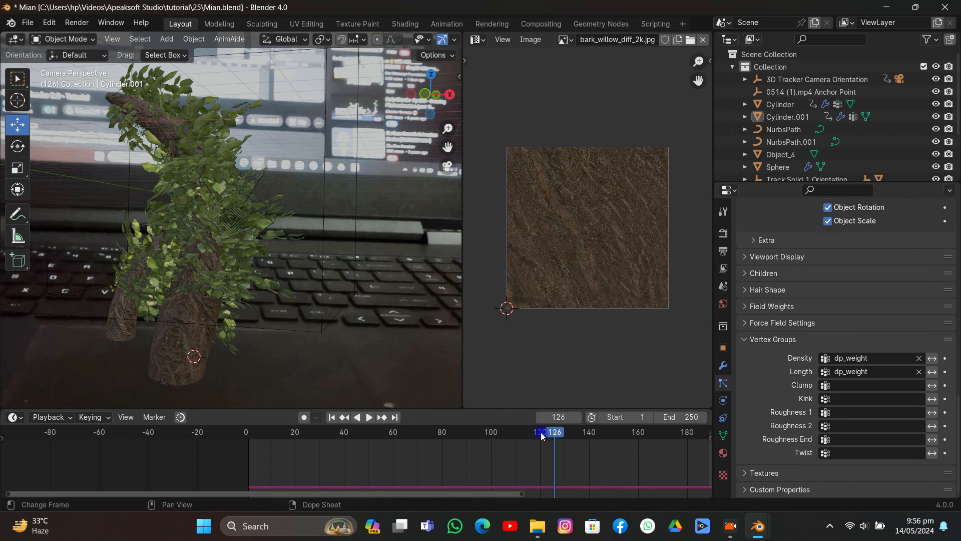
pyautogui.moveTo(540, 435); pyautogui.dragTo(618, 398)
pyautogui.scroll(-5, 322, 269)
pyautogui.scroll(5, 322, 269)
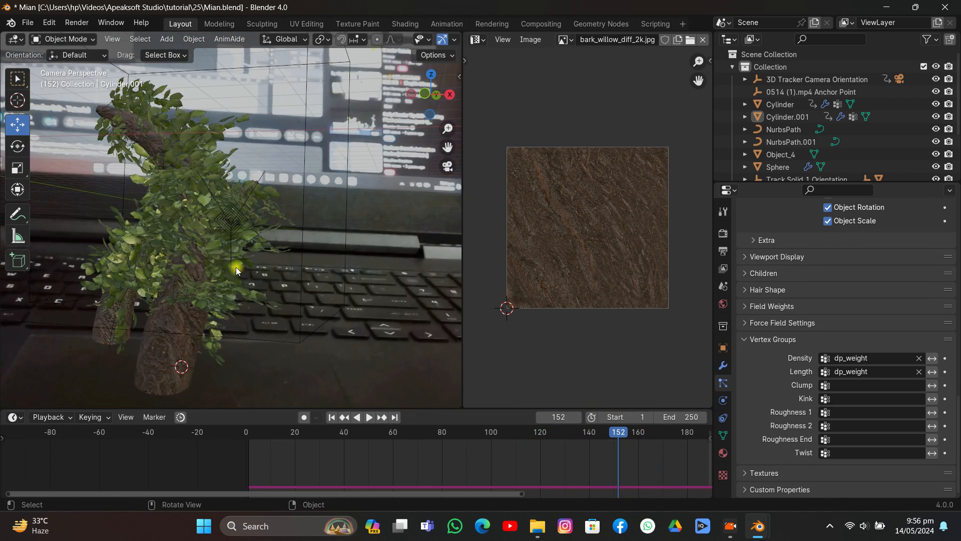
pyautogui.click(236, 271)
pyautogui.scroll(7, 831, 326)
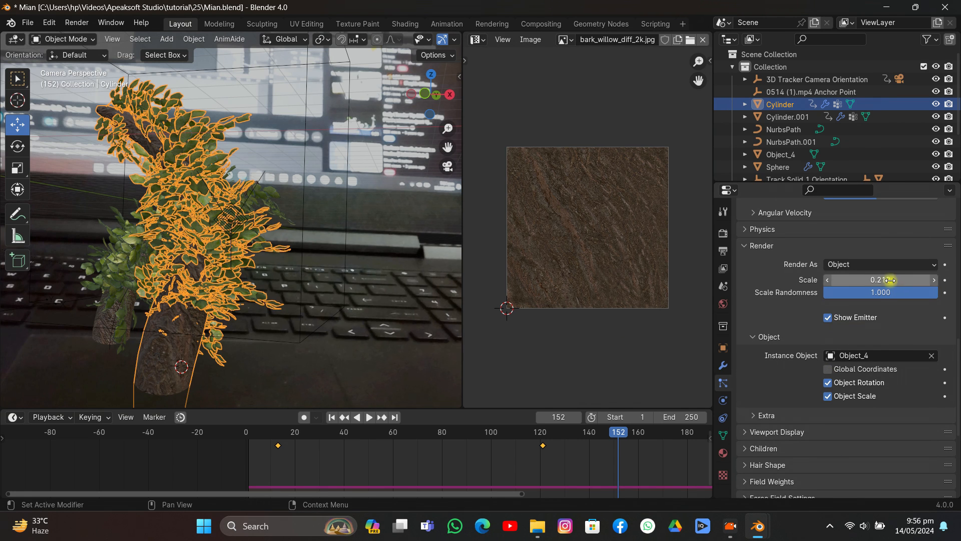
pyautogui.moveTo(890, 280); pyautogui.dragTo(871, 280)
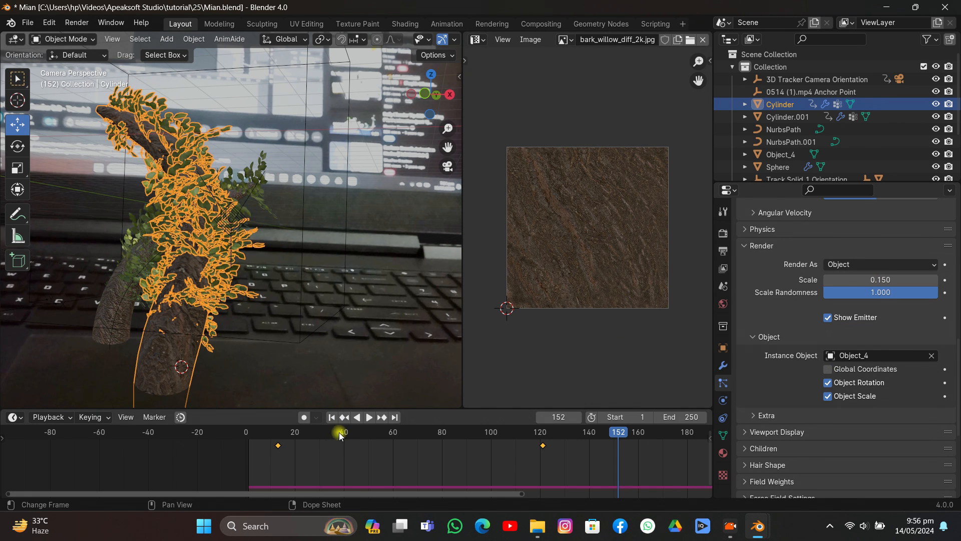
# - Play the growth animation from frame 16, stop it and save Mian.blend
pyautogui.moveTo(340, 435); pyautogui.dragTo(285, 434)
pyautogui.click(298, 334)
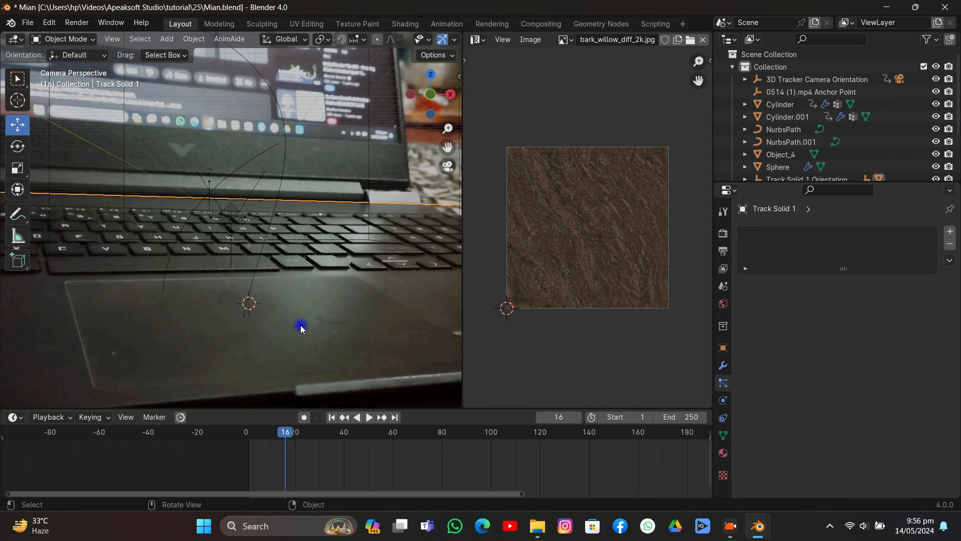
pyautogui.press('space')
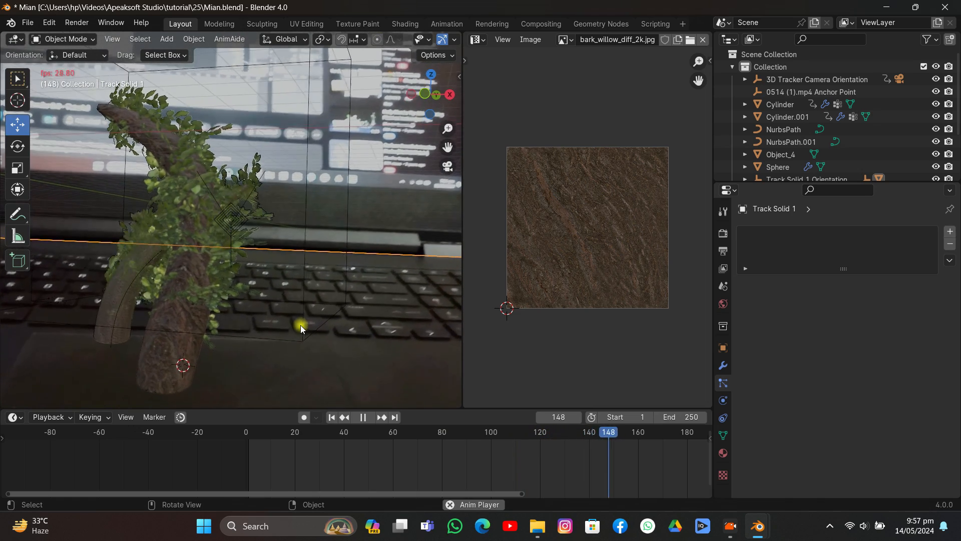
pyautogui.scroll(-3, 300, 325)
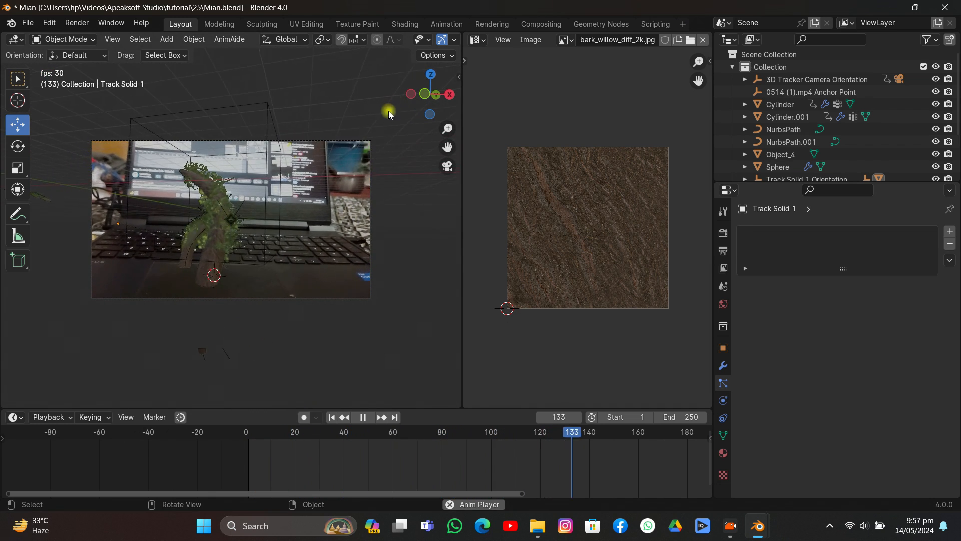
pyautogui.press('space')
pyautogui.hotkey('ctrl', 's')
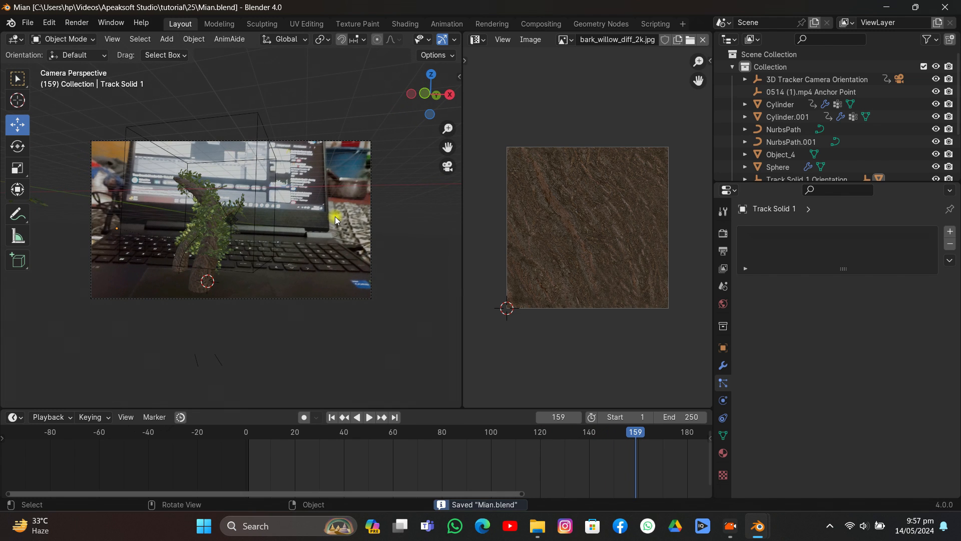
# - Inspect the three ground plants beside the tentacles, selecting each of them in turn
pyautogui.moveTo(335, 216); pyautogui.dragTo(321, 281, button='middle')
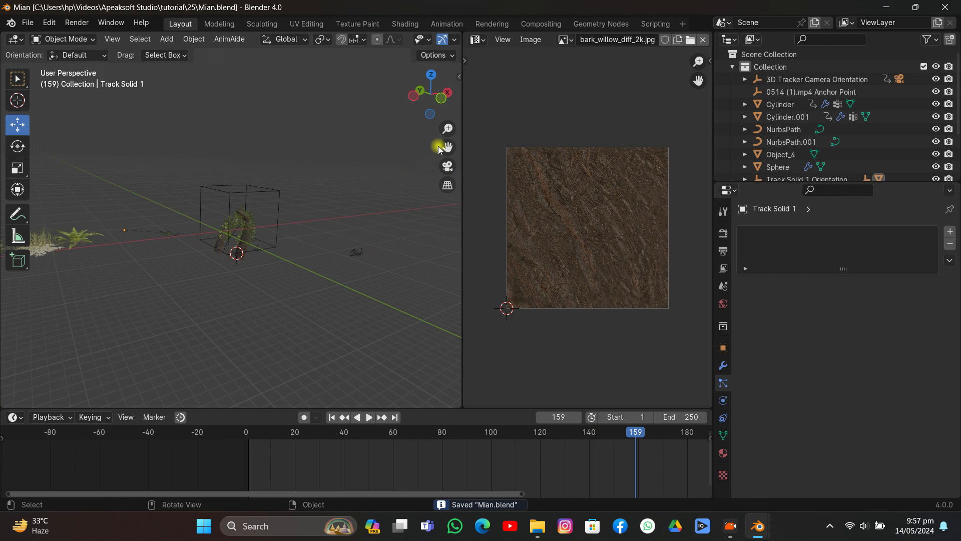
pyautogui.moveTo(444, 147); pyautogui.dragTo(576, 149)
pyautogui.moveTo(380, 176); pyautogui.dragTo(346, 193, button='middle')
pyautogui.scroll(4, 334, 204)
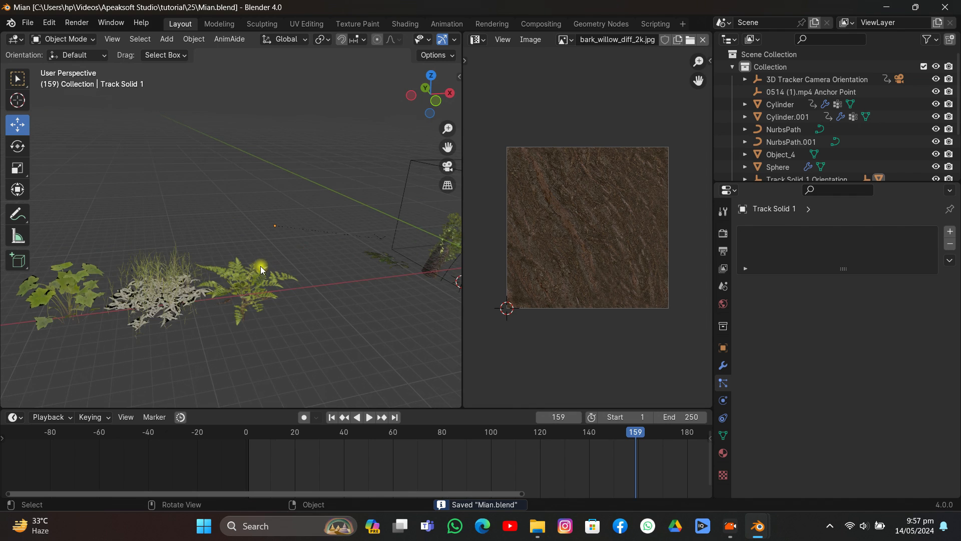
pyautogui.click(257, 270)
pyautogui.click(173, 280)
pyautogui.click(73, 293)
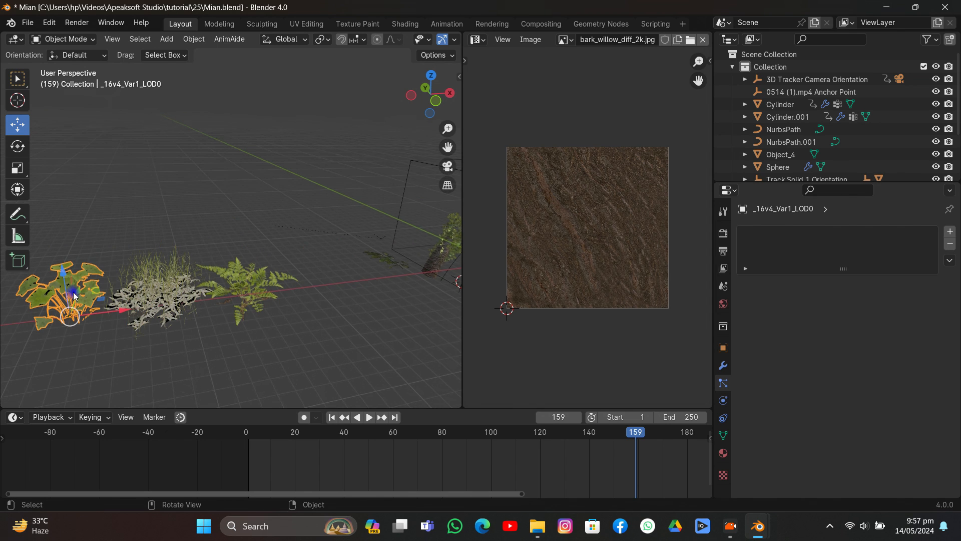
# - Switch the 3D viewport to Solid shading and select the Track Solid 1 ground plane
pyautogui.moveTo(209, 257)
pyautogui.mouseDown(button='middle')
pyautogui.moveTo(317, 240)
pyautogui.moveTo(235, 242)
pyautogui.moveTo(209, 233)
pyautogui.moveTo(237, 266)
pyautogui.moveTo(220, 259)
pyautogui.mouseUp(button='middle')
pyautogui.scroll(-3, 424, 47)
pyautogui.click(426, 39)
pyautogui.click(221, 259)
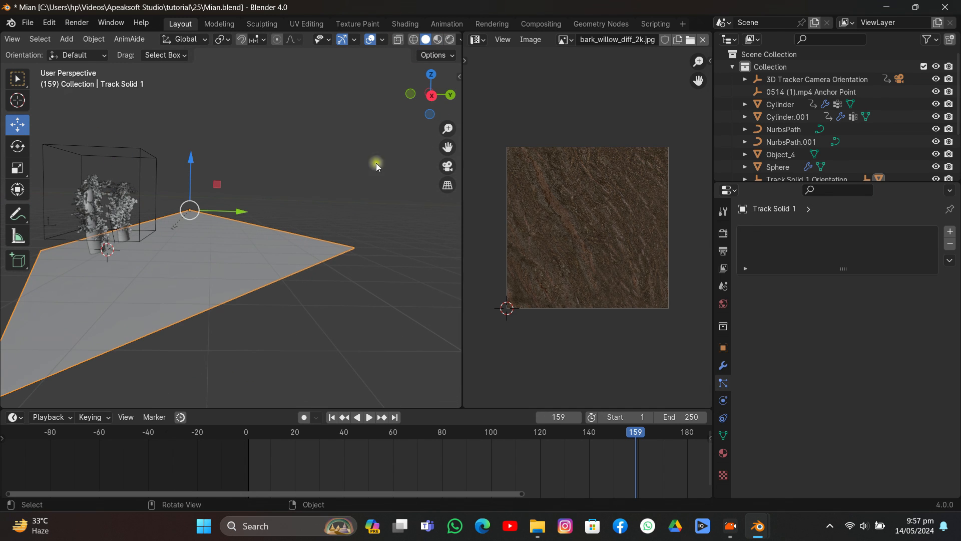
pyautogui.click(444, 165)
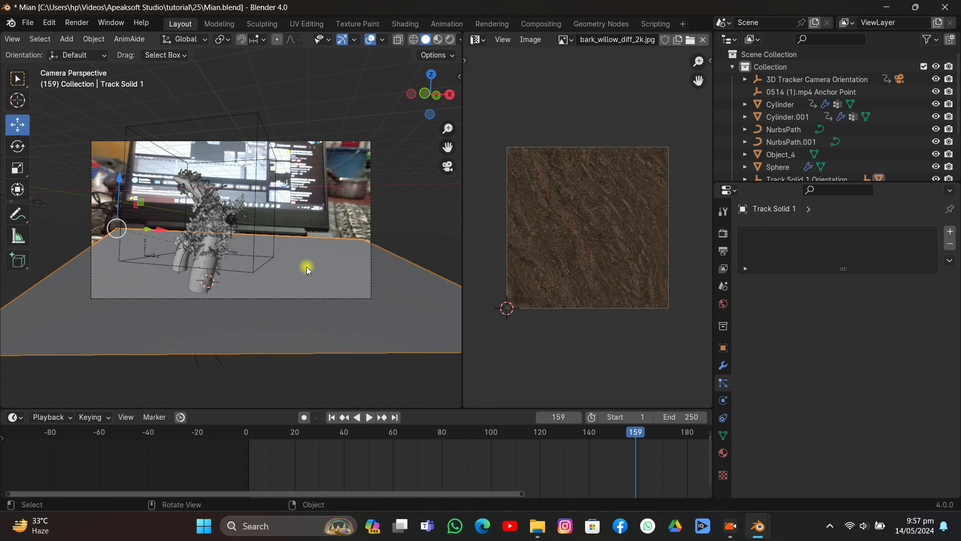
# - Duplicate the Track Solid 1 ground plane and leave the copy in its original place
pyautogui.hotkey('shift', 'd')
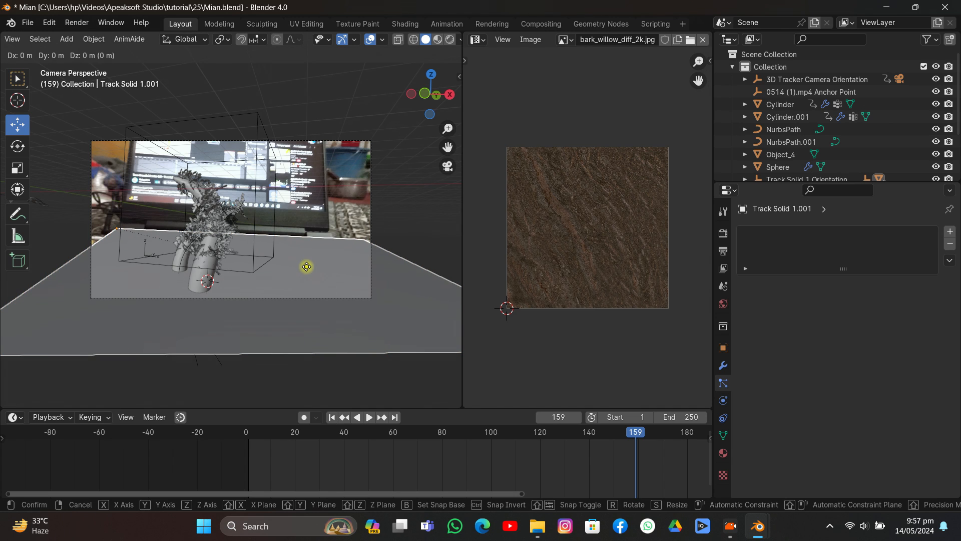
pyautogui.rightClick(306, 266)
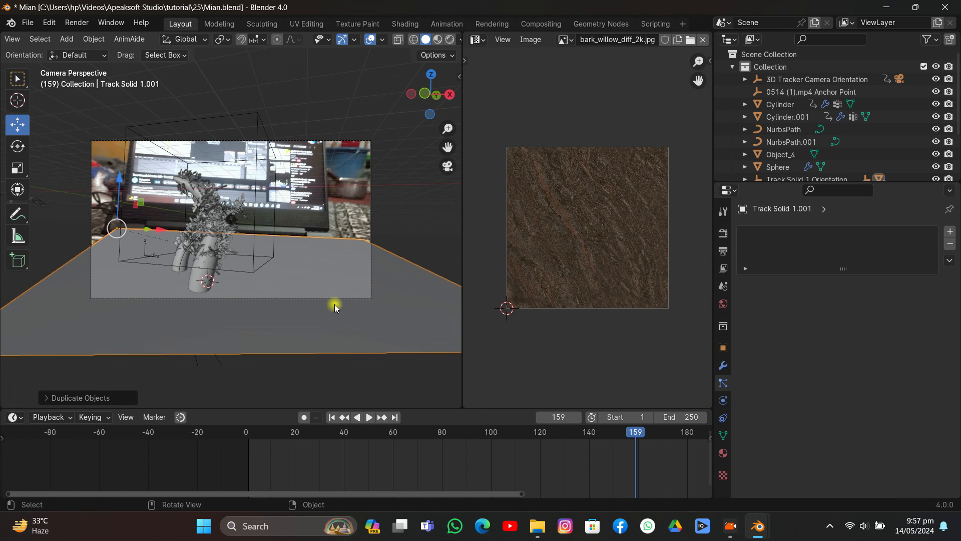
pyautogui.press('s')
pyautogui.press('y')
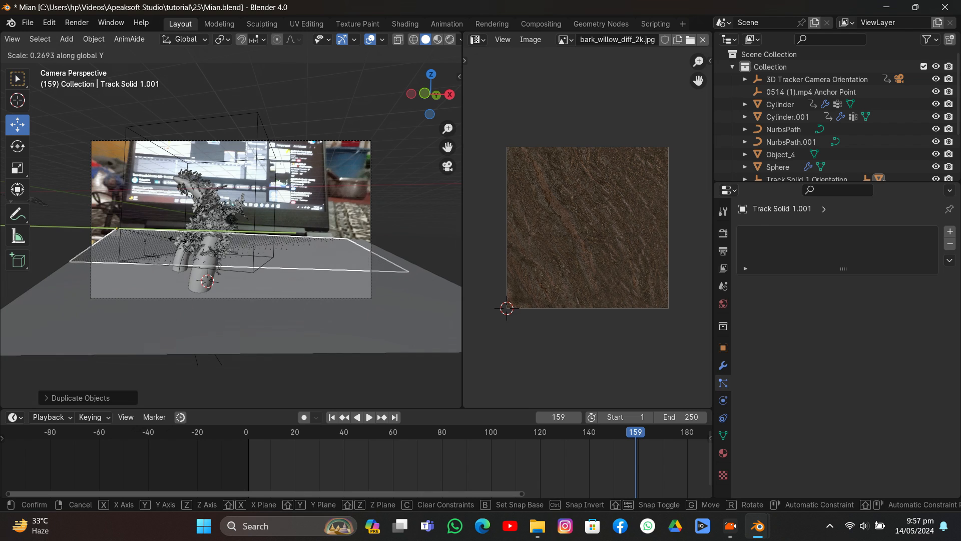
pyautogui.rightClick(177, 240)
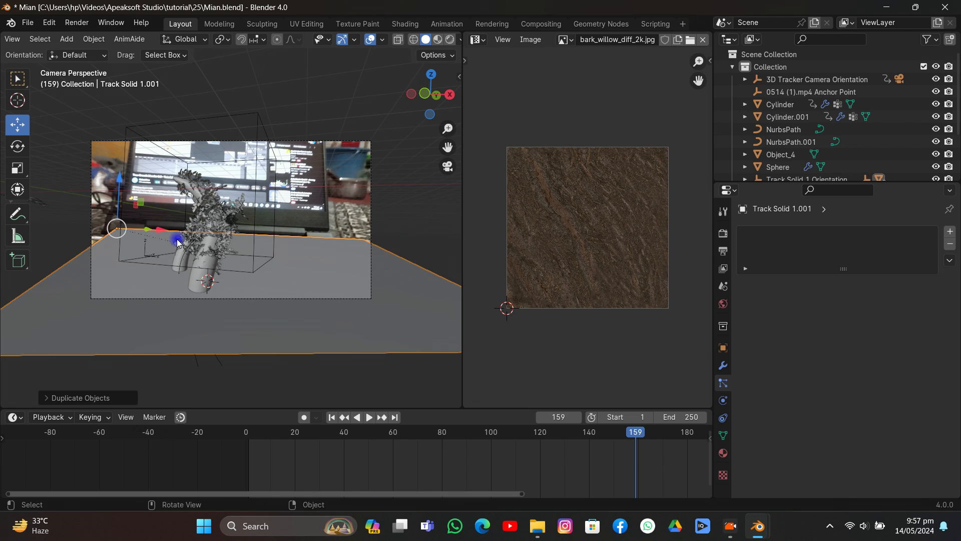
# - Set the transform orientation to Local and scale the duplicated plane to about half along its local Z axis
pyautogui.click(197, 40)
pyautogui.click(169, 91)
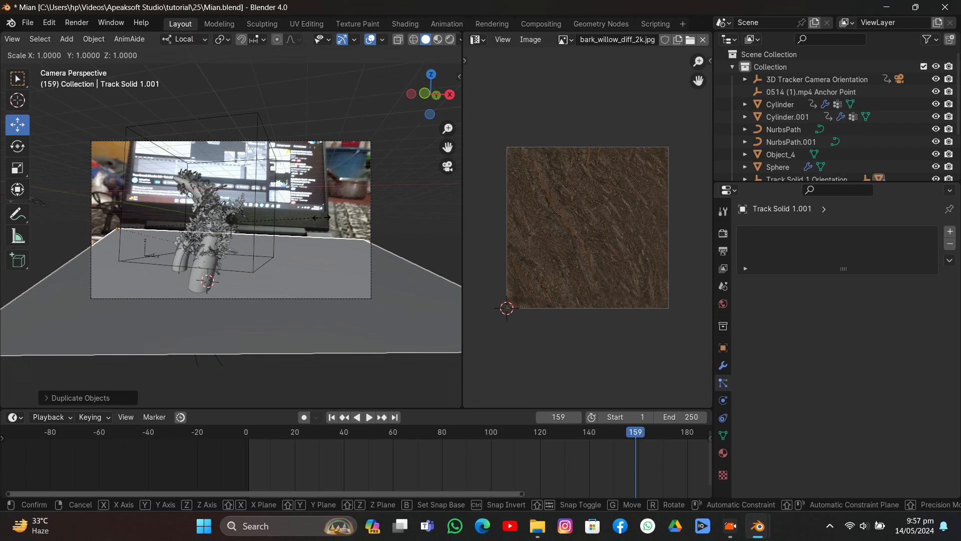
pyautogui.press('s')
pyautogui.press('z')
pyautogui.press('z')
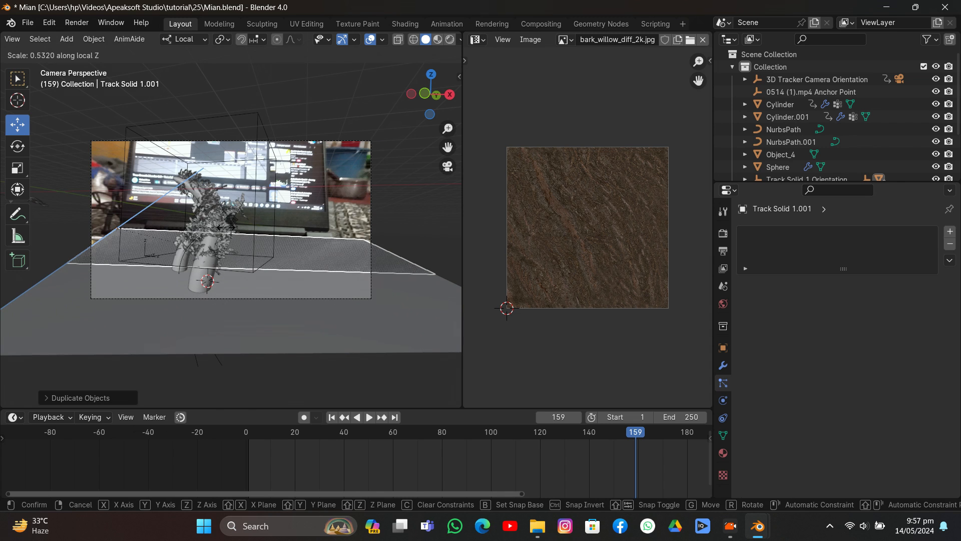
pyautogui.click(227, 230)
# - Move the duplicated plane forward along its local Z axis and view it in Material Preview at frame 1
pyautogui.press('g')
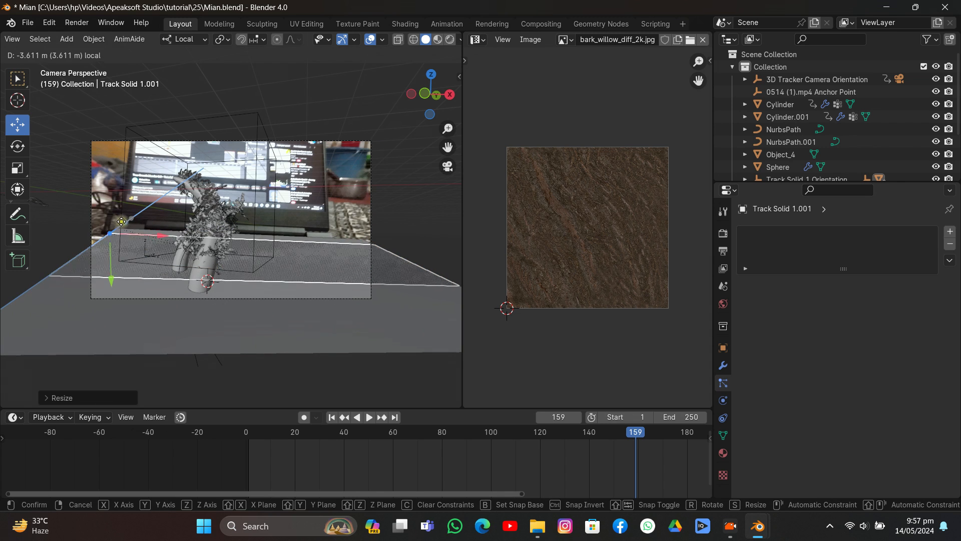
pyautogui.click(106, 235)
pyautogui.press('z')
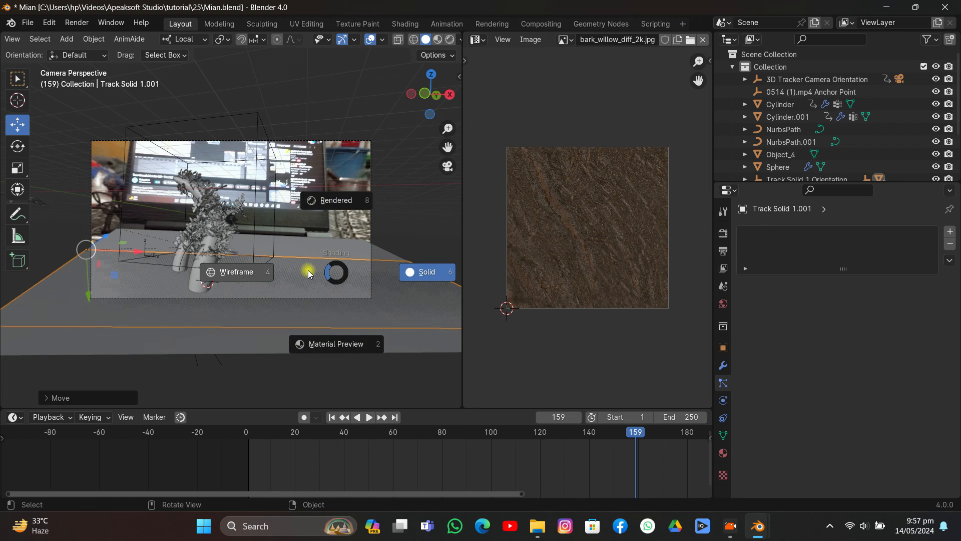
pyautogui.click(348, 325)
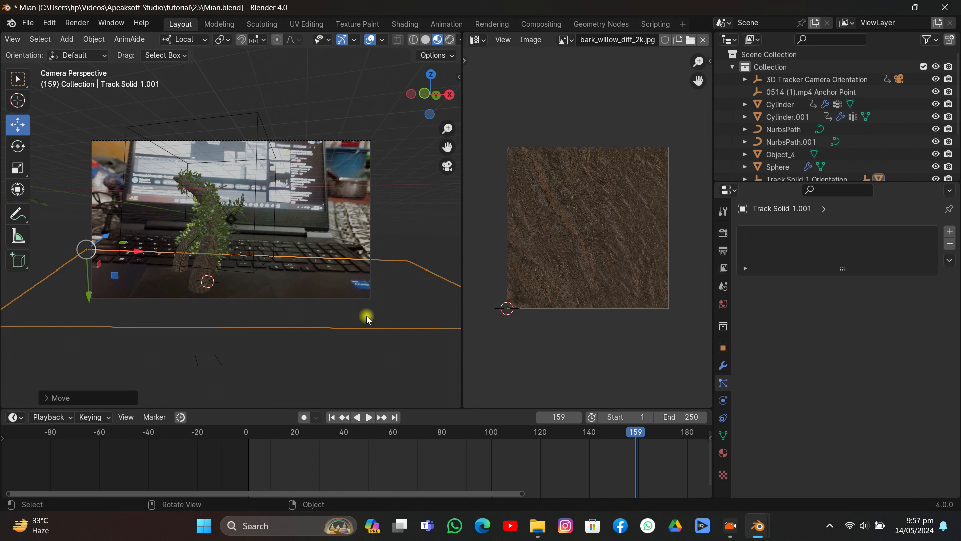
pyautogui.click(332, 422)
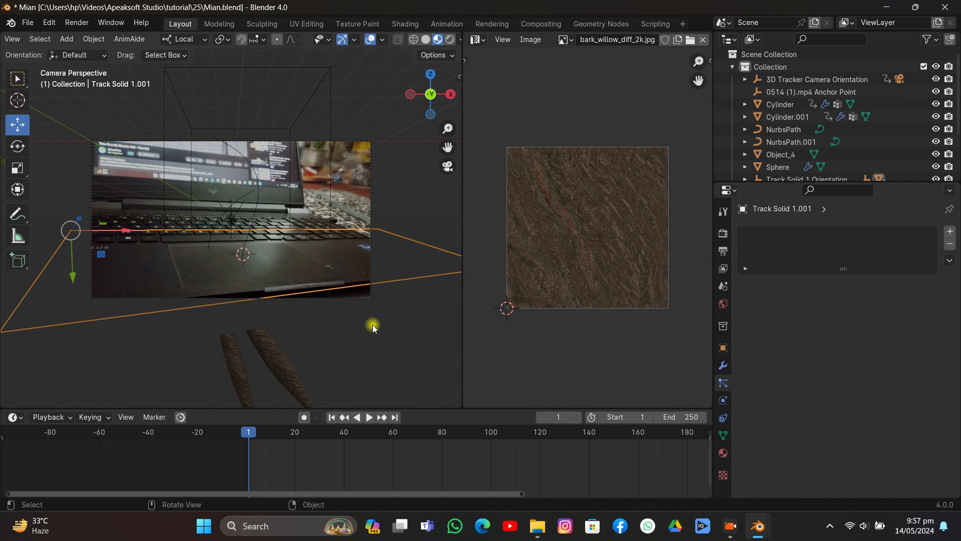
# - Rotate the duplicated plane about 2.5° around its local Y axis
pyautogui.press('r')
pyautogui.press('y')
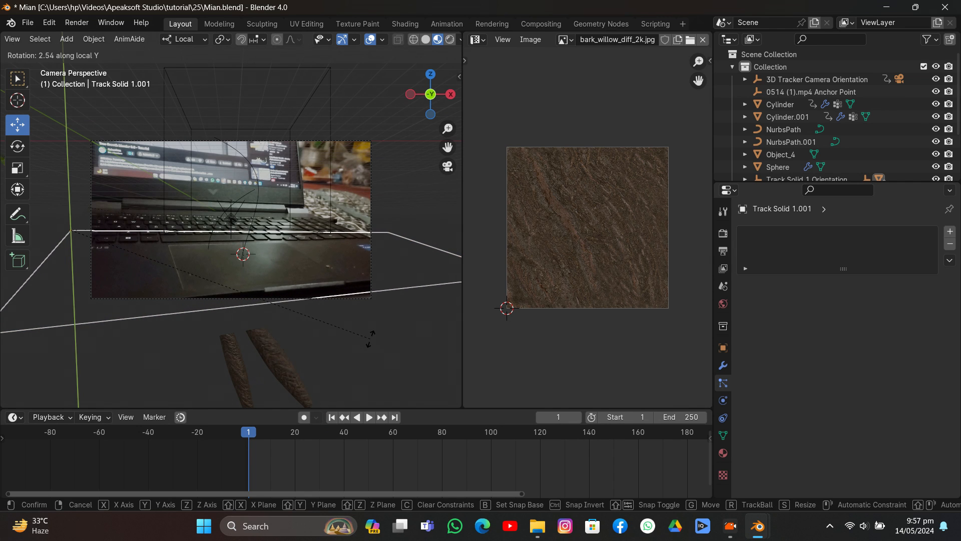
pyautogui.click(370, 338)
# - Scale the duplicated plane down slightly along its local Z and local X axes
pyautogui.press('s')
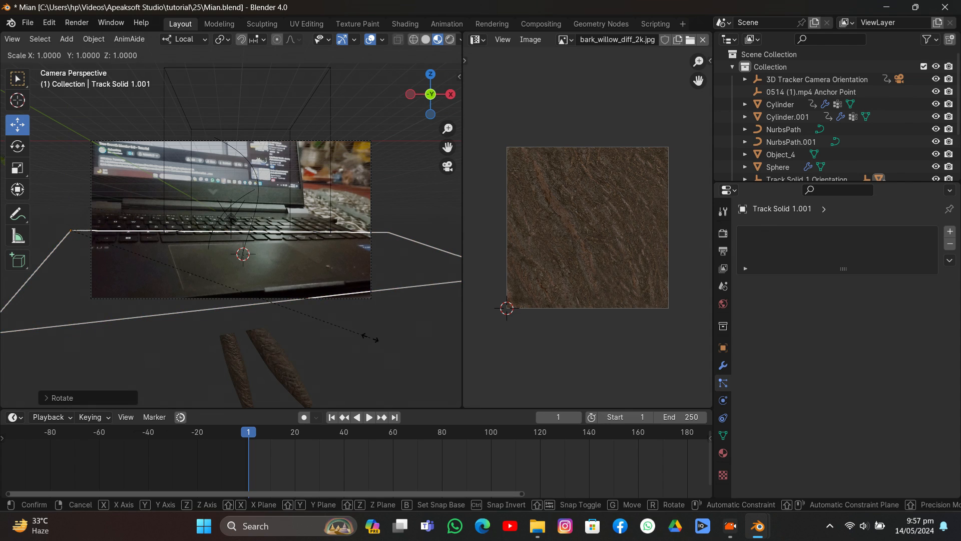
pyautogui.press('z')
pyautogui.click(354, 322)
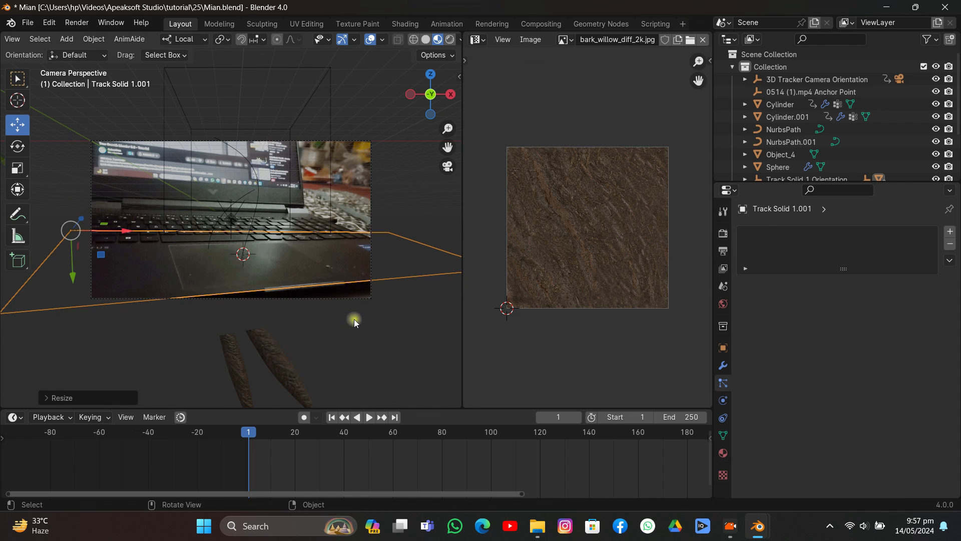
pyautogui.press('s')
pyautogui.press('x')
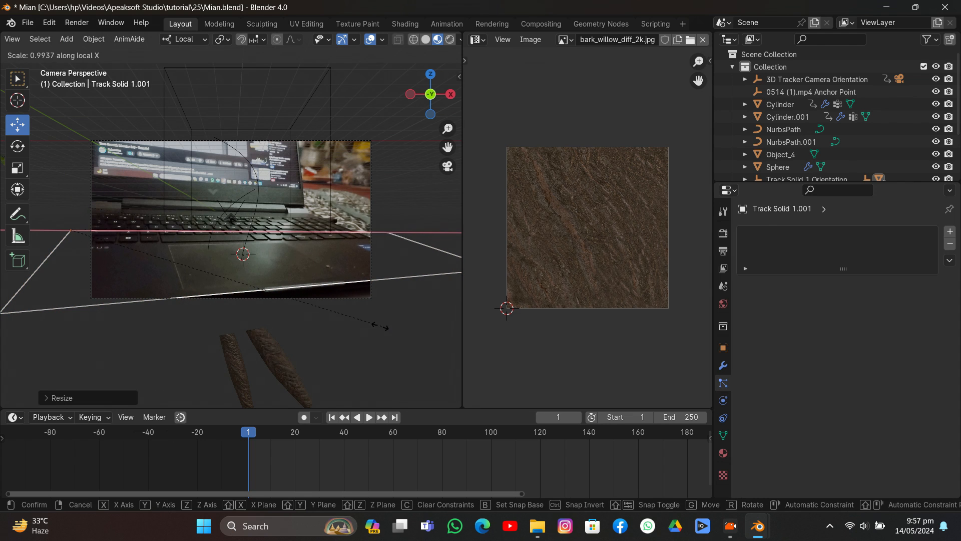
pyautogui.click(334, 326)
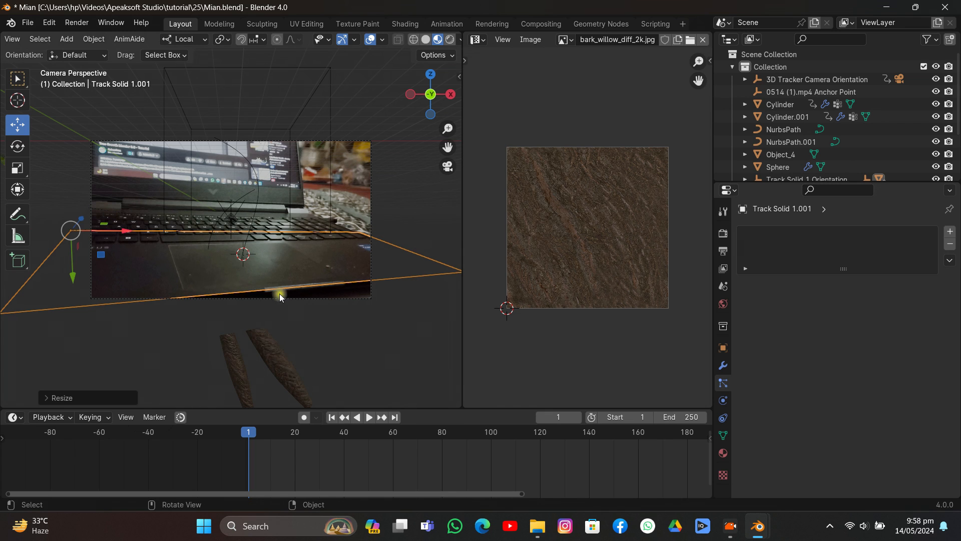
# - Move the duplicated plane toward the laptop's front edge and shorten it along its local Z axis
pyautogui.moveTo(84, 216); pyautogui.dragTo(59, 224)
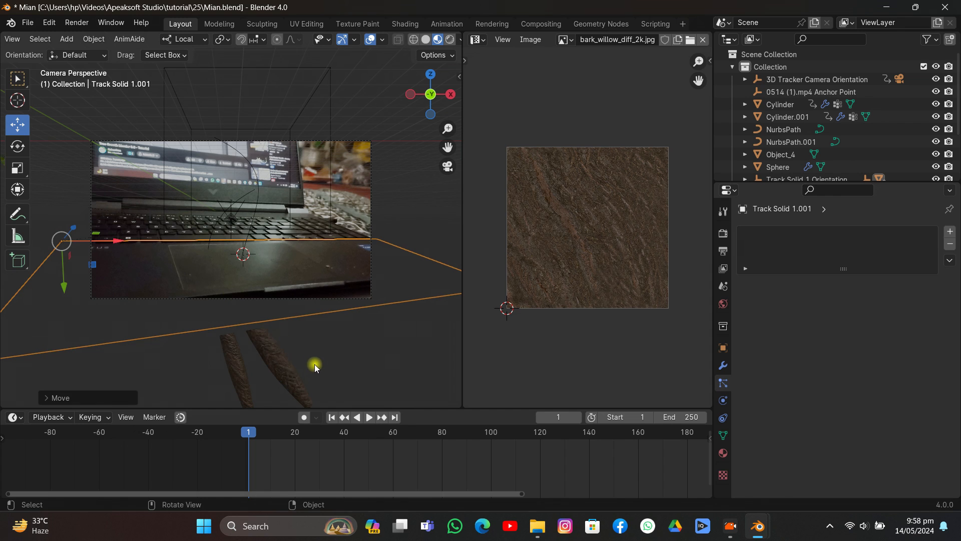
pyautogui.press('s')
pyautogui.press('z')
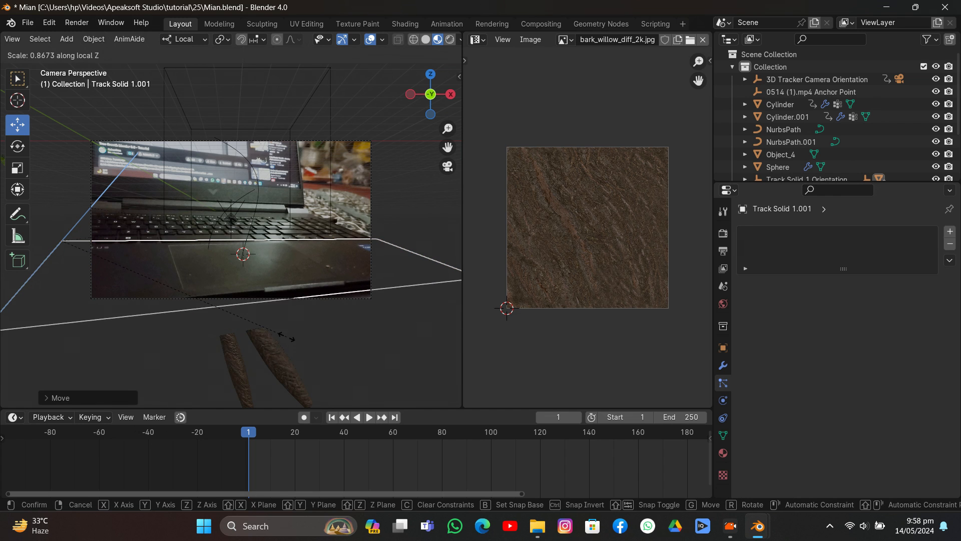
pyautogui.click(269, 316)
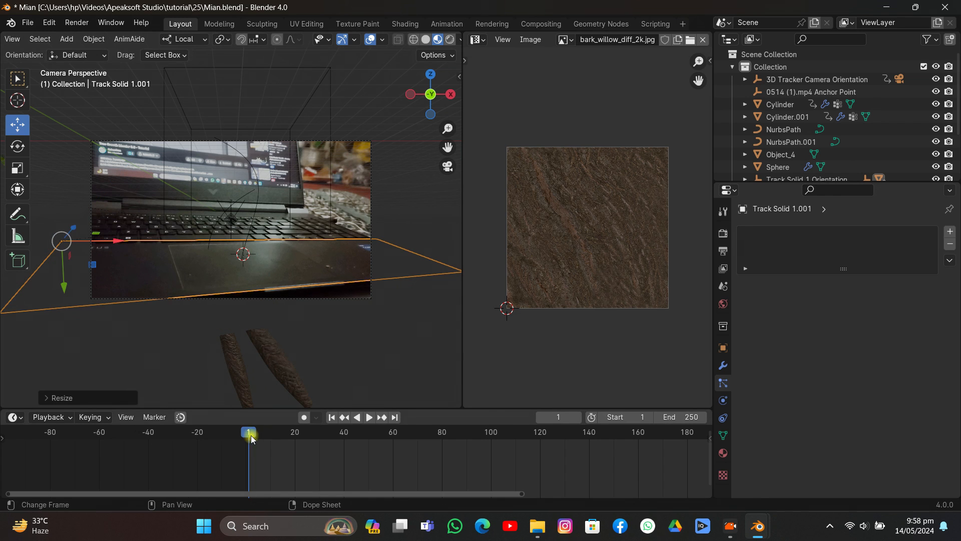
# - Scrub through the animation to check the plane's fit, stop at frame 67 and save Mian.blend
pyautogui.press('space')
pyautogui.moveTo(459, 438); pyautogui.dragTo(676, 435)
pyautogui.scroll(-3, 659, 444)
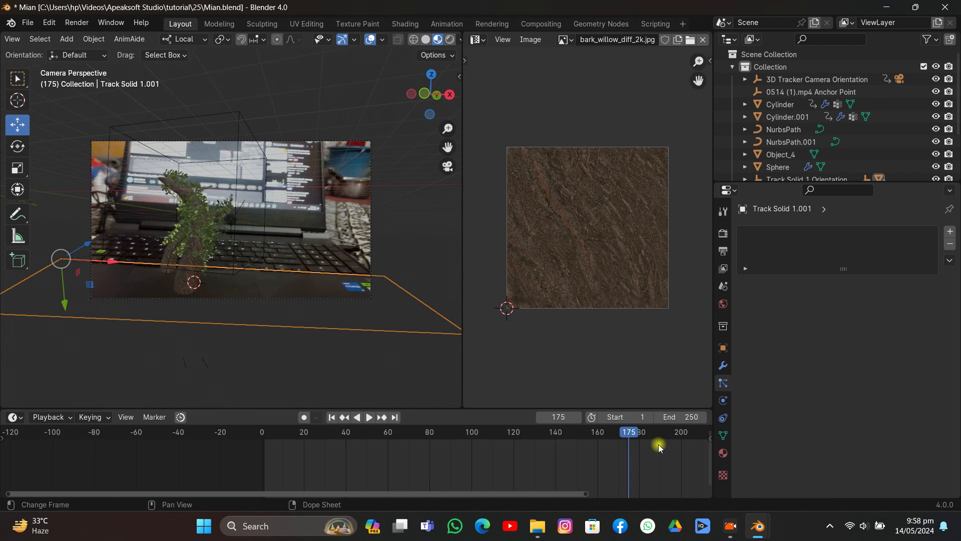
pyautogui.moveTo(582, 434); pyautogui.dragTo(393, 439)
pyautogui.hotkey('ctrl', 's')
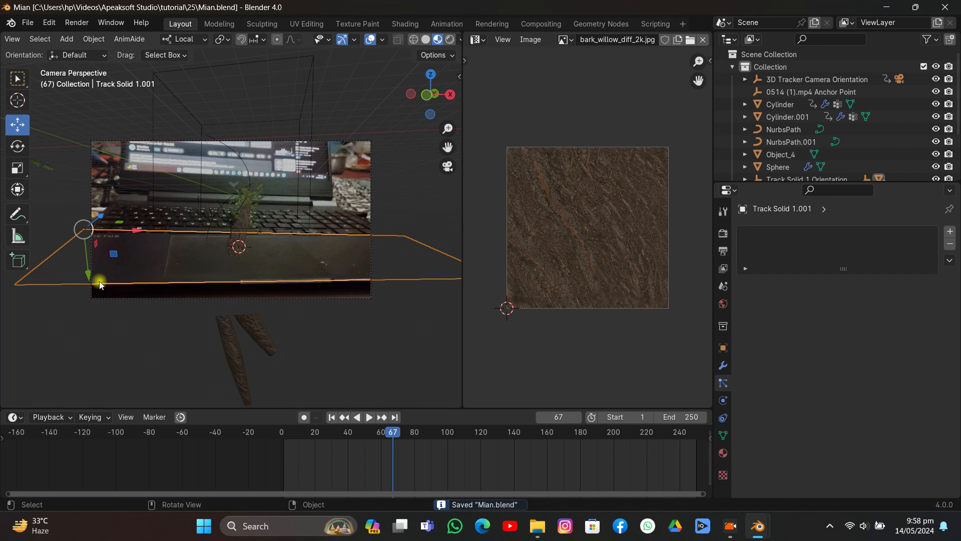
# - Nudge the duplicated plane slightly, remove its Holdout material Material.001, and show its object visibility settings
pyautogui.moveTo(91, 275); pyautogui.dragTo(93, 278)
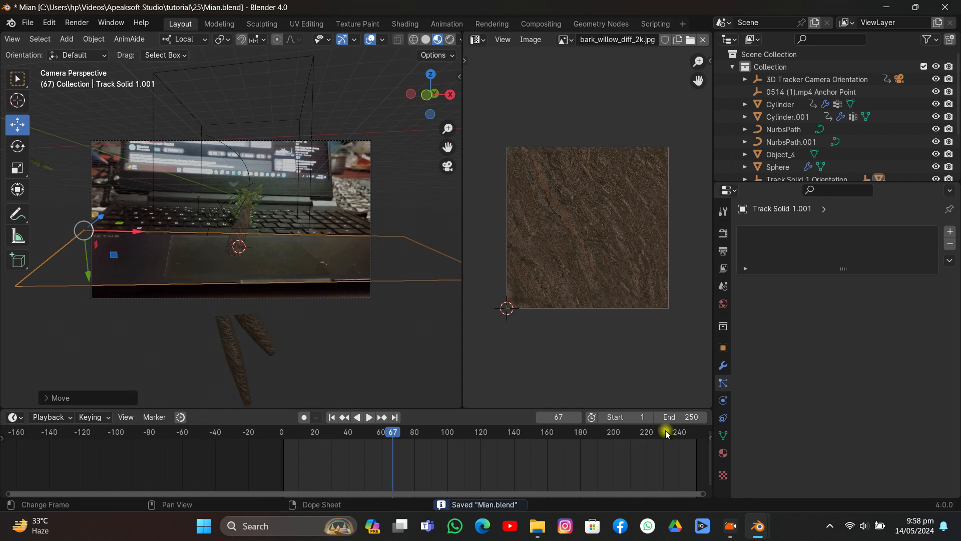
pyautogui.click(724, 453)
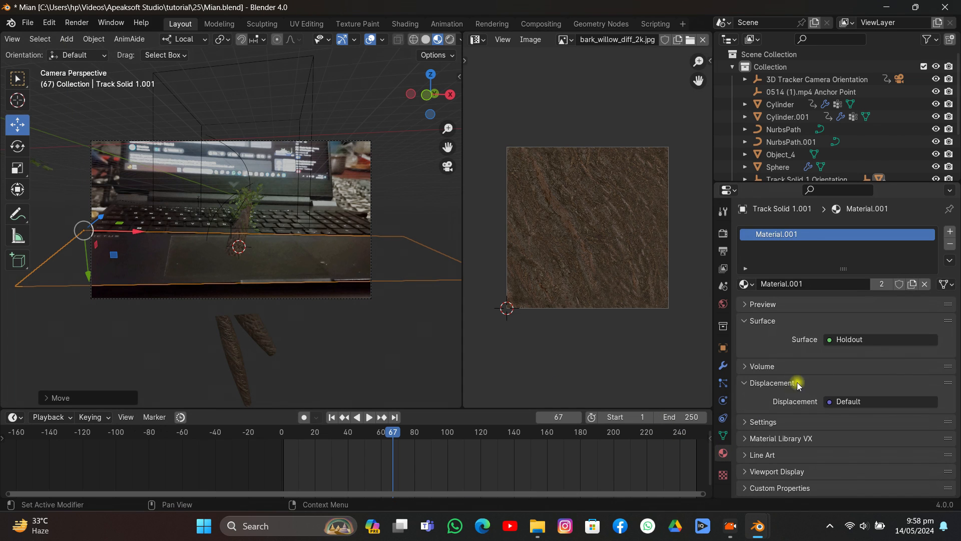
pyautogui.click(951, 244)
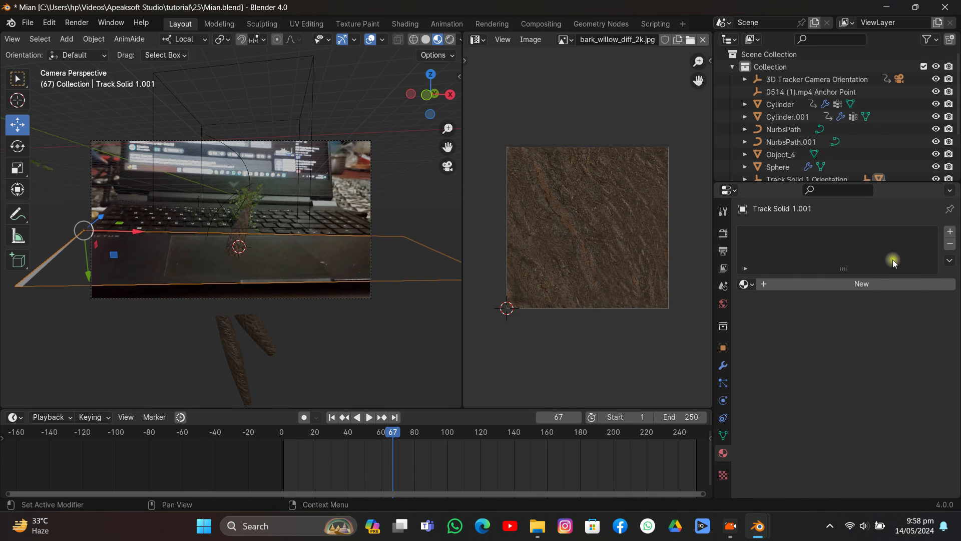
pyautogui.click(724, 351)
pyautogui.scroll(-4, 846, 386)
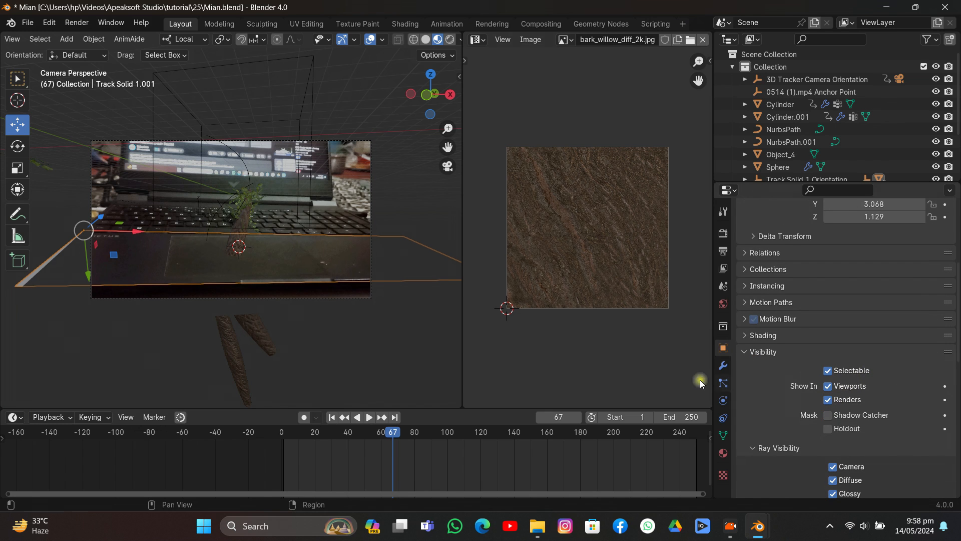
# - Subdivide the duplicated plane's whole mesh five times in Edit Mode and return to Object Mode
pyautogui.press('Tab')
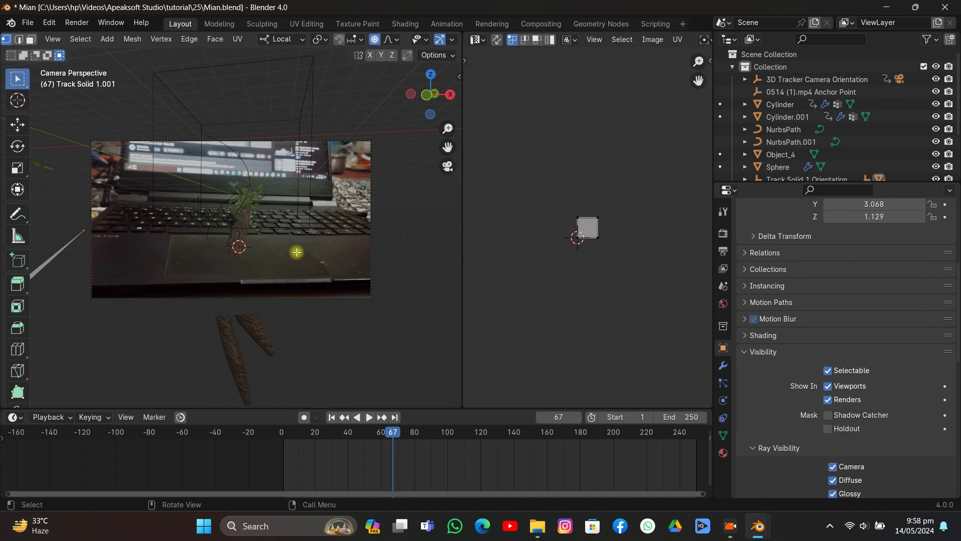
pyautogui.moveTo(297, 252); pyautogui.dragTo(300, 186, button='middle')
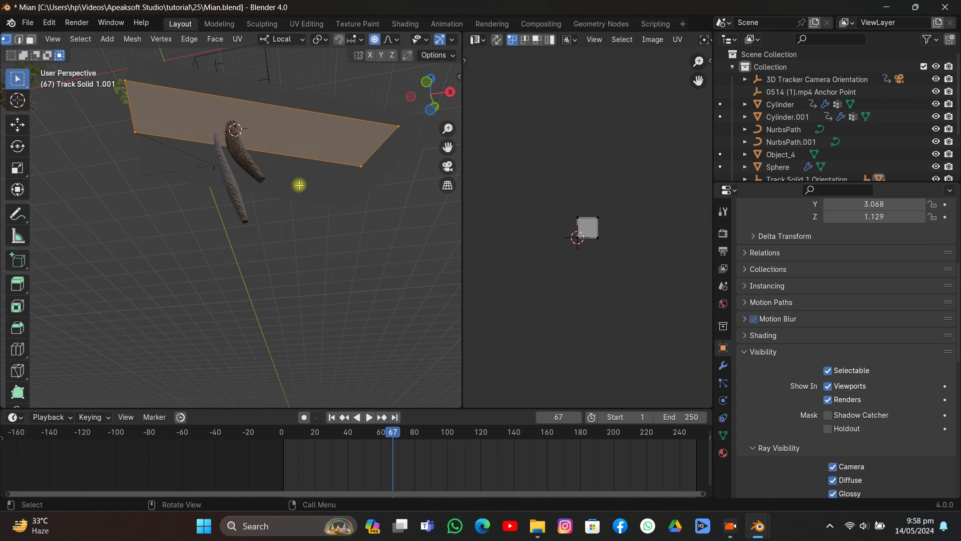
pyautogui.rightClick(322, 147)
pyautogui.click(308, 181)
pyautogui.rightClick(309, 182)
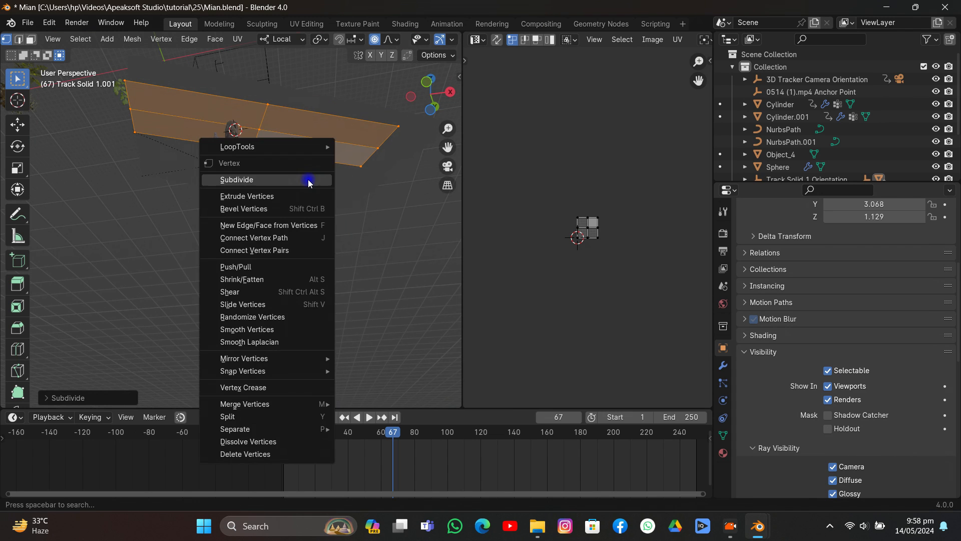
pyautogui.click(308, 180)
pyautogui.rightClick(308, 181)
pyautogui.click(307, 180)
pyautogui.rightClick(308, 181)
pyautogui.click(307, 180)
pyautogui.rightClick(308, 181)
pyautogui.click(308, 179)
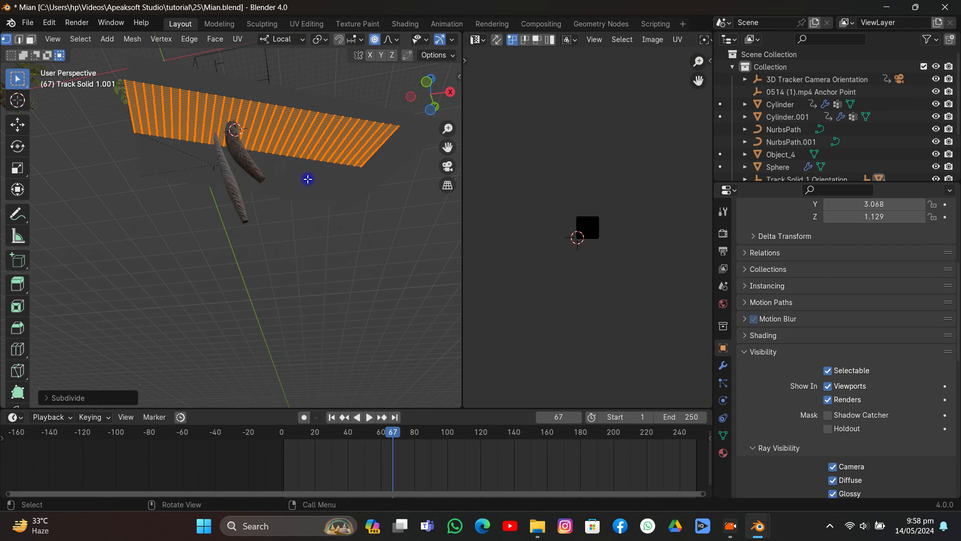
pyautogui.moveTo(335, 130); pyautogui.dragTo(318, 210, button='middle')
pyautogui.press('Tab')
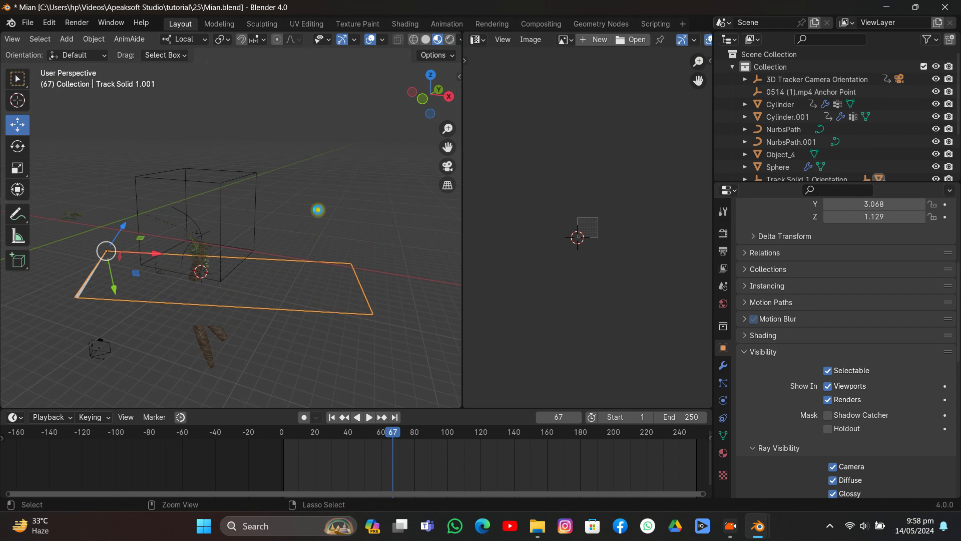
# - Save Mian.blend and shift the subdivided plane slightly along its local X axis
pyautogui.hotkey('ctrl', 's')
pyautogui.moveTo(262, 249); pyautogui.dragTo(182, 300, button='middle')
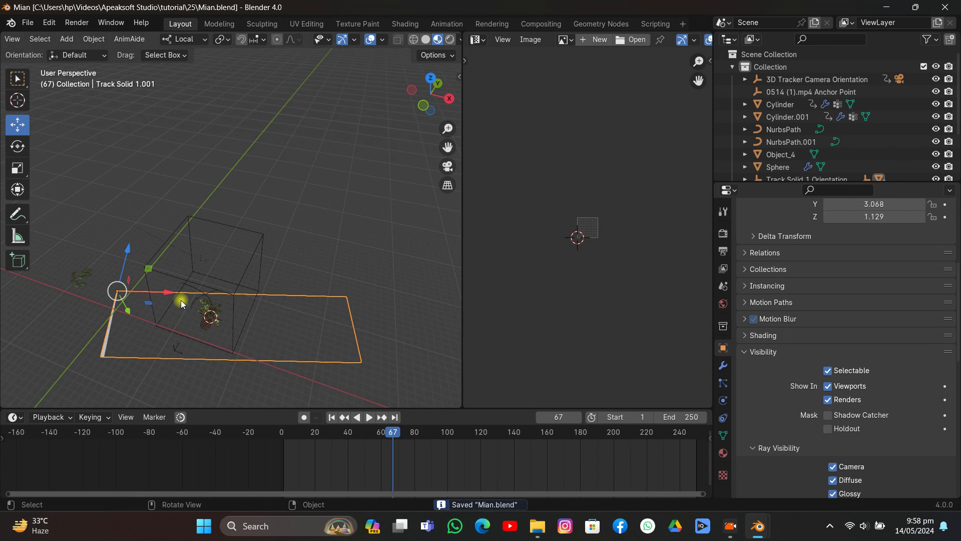
pyautogui.moveTo(171, 300); pyautogui.dragTo(173, 299)
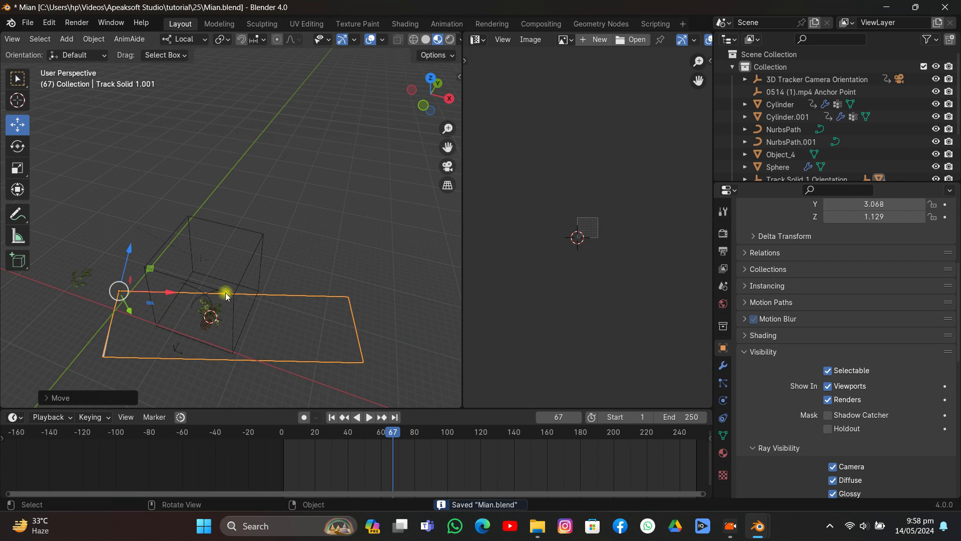
# - Hide the larger original plane and save in Solid shading, leaving the subdivided copy selected
pyautogui.click(384, 278)
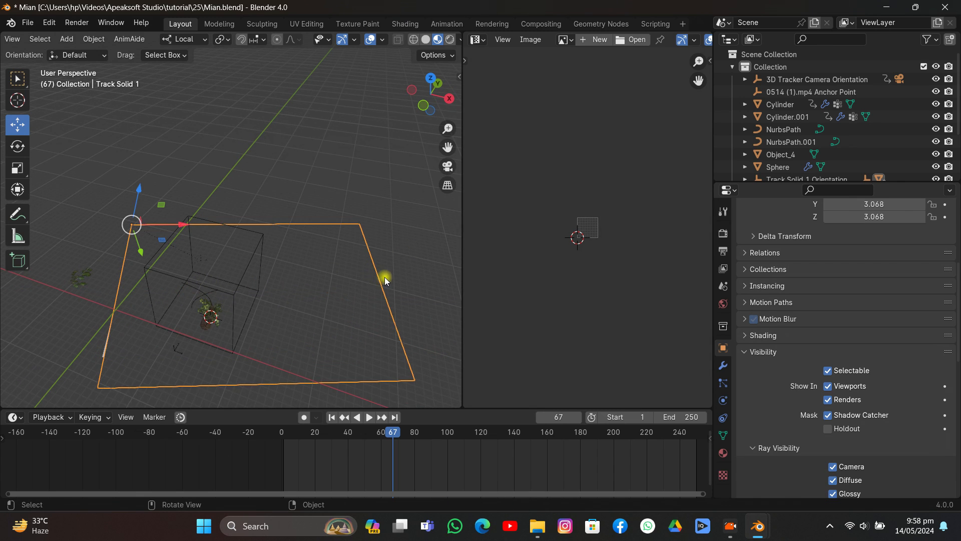
pyautogui.click(426, 40)
pyautogui.moveTo(314, 227)
pyautogui.mouseDown(button='middle')
pyautogui.moveTo(313, 193)
pyautogui.moveTo(293, 249)
pyautogui.moveTo(341, 294)
pyautogui.mouseUp(button='middle')
pyautogui.hotkey('ctrl', 's')
pyautogui.click(271, 270)
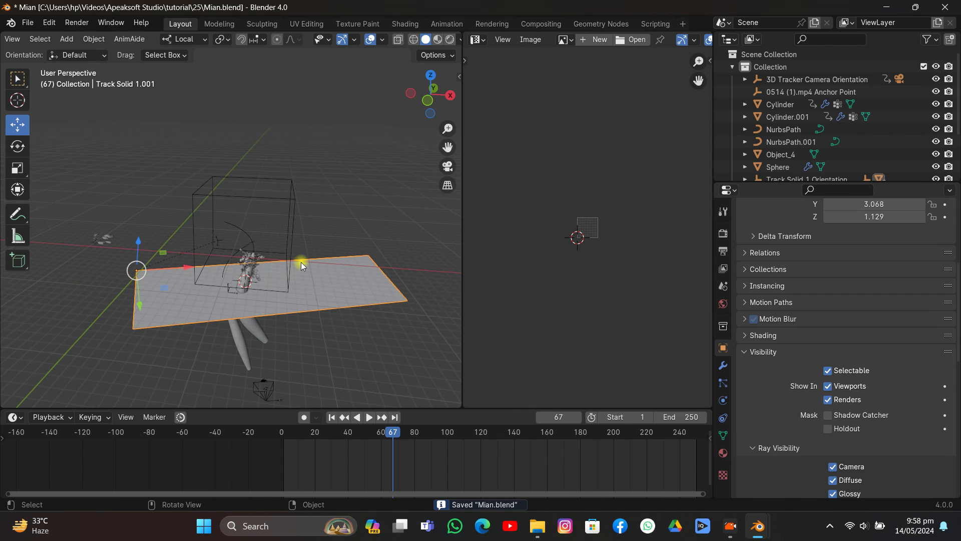
# - Add an ico sphere, scale it to about 6.6, and move it to the ground plane's +X end
pyautogui.moveTo(301, 265); pyautogui.dragTo(267, 220, button='middle')
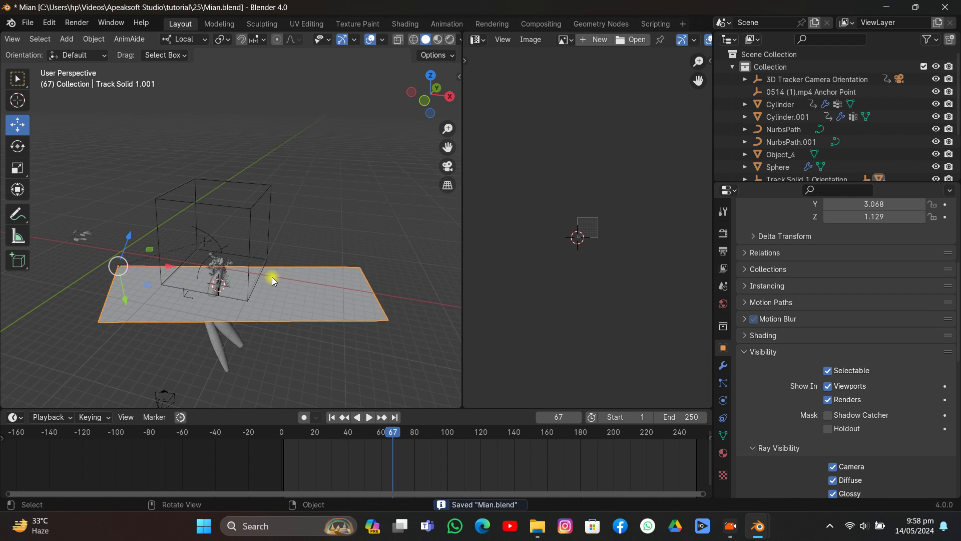
pyautogui.click(274, 235)
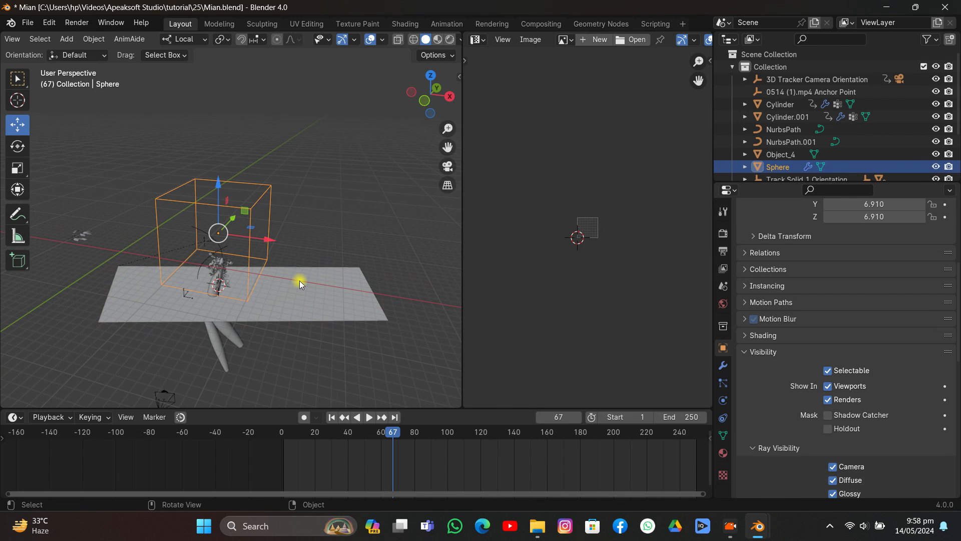
pyautogui.hotkey('shift', 'a')
pyautogui.moveTo(277, 269)
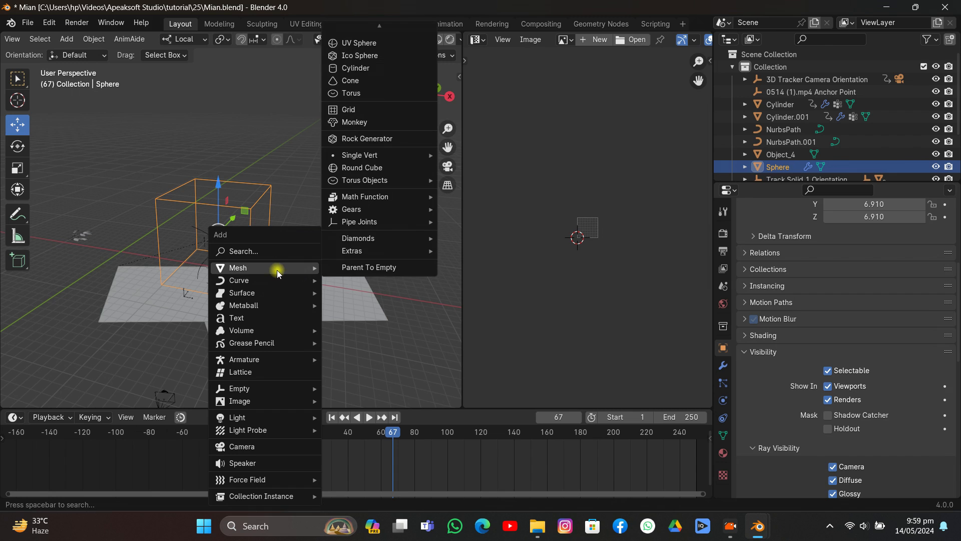
pyautogui.click(353, 55)
pyautogui.press('s')
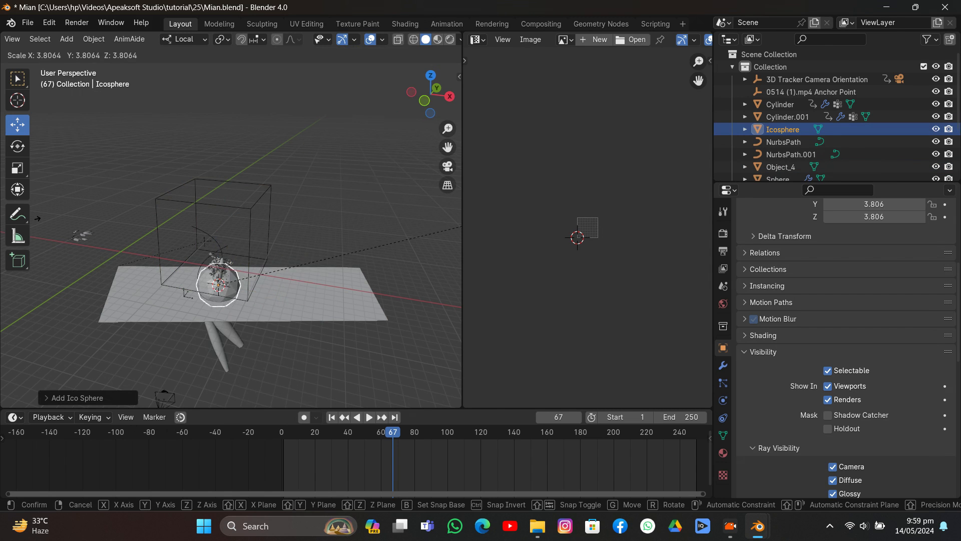
pyautogui.click(235, 252)
pyautogui.moveTo(244, 294); pyautogui.dragTo(350, 294)
# - Copy the ground plane's rotation to the icosphere with Copy Attributes, leaving the icosphere selected
pyautogui.keyDown('shift'); pyautogui.click(305, 294); pyautogui.keyUp('shift')
pyautogui.hotkey('ctrl', 'c')
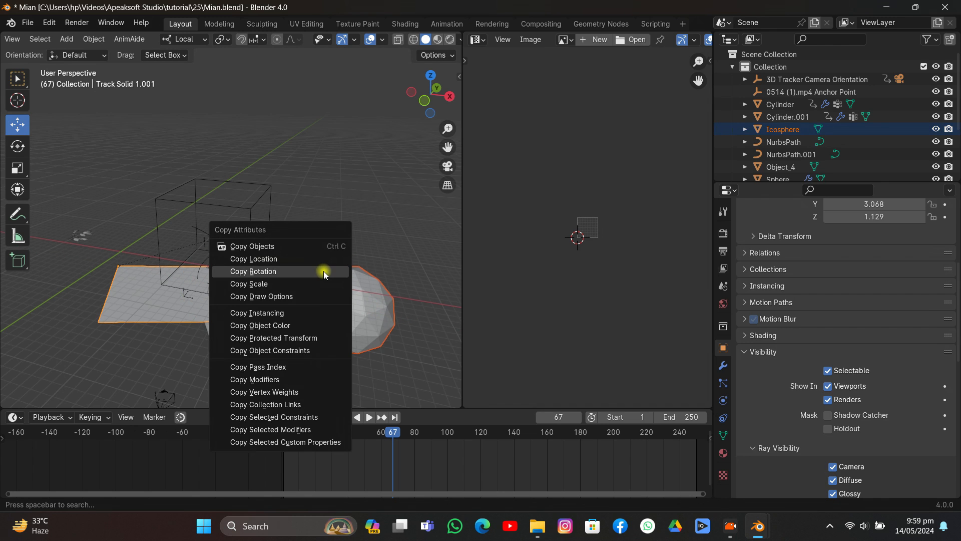
pyautogui.click(324, 270)
pyautogui.click(344, 297)
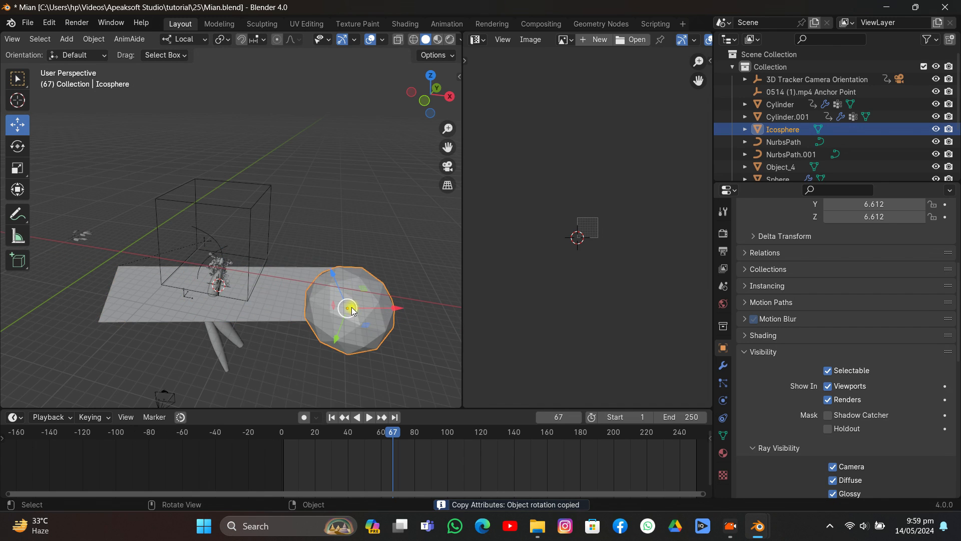
# - Raise the icosphere along its local Z axis and scale it up to well beyond the plane's width
pyautogui.moveTo(336, 278); pyautogui.dragTo(323, 250)
pyautogui.scroll(-3, 326, 263)
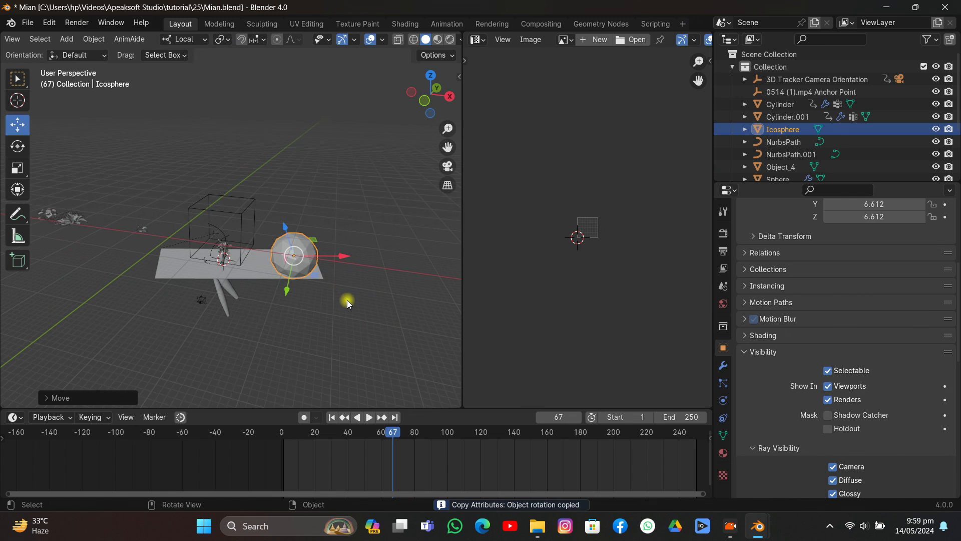
pyautogui.press('s')
pyautogui.click(446, 343)
# - Set the icosphere's viewport display to Bounds
pyautogui.moveTo(445, 344); pyautogui.dragTo(381, 301, button='middle')
pyautogui.scroll(-15, 901, 406)
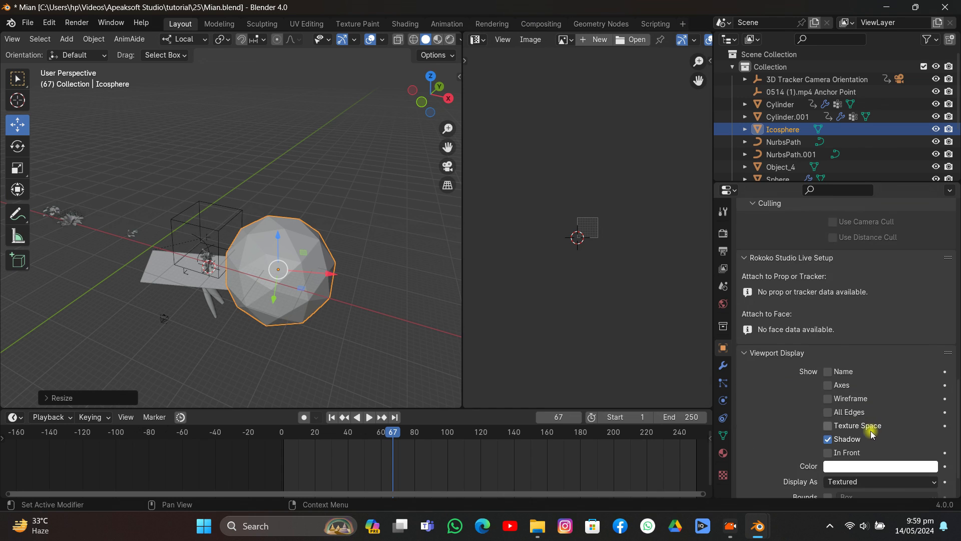
pyautogui.click(866, 437)
pyautogui.click(844, 451)
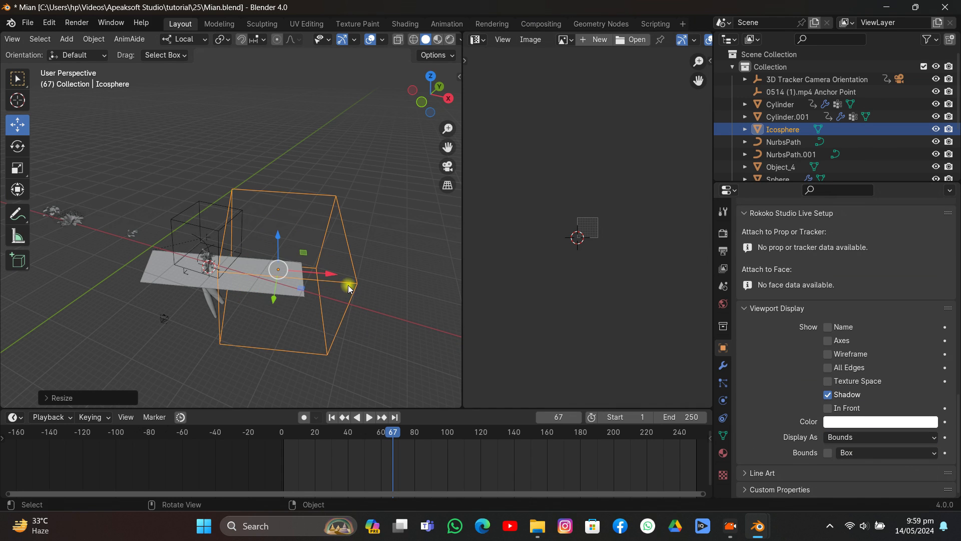
# - Enlarge the icosphere slightly against the plane, and move it along its local X axis just beyond the plane's +X end
pyautogui.press('g')
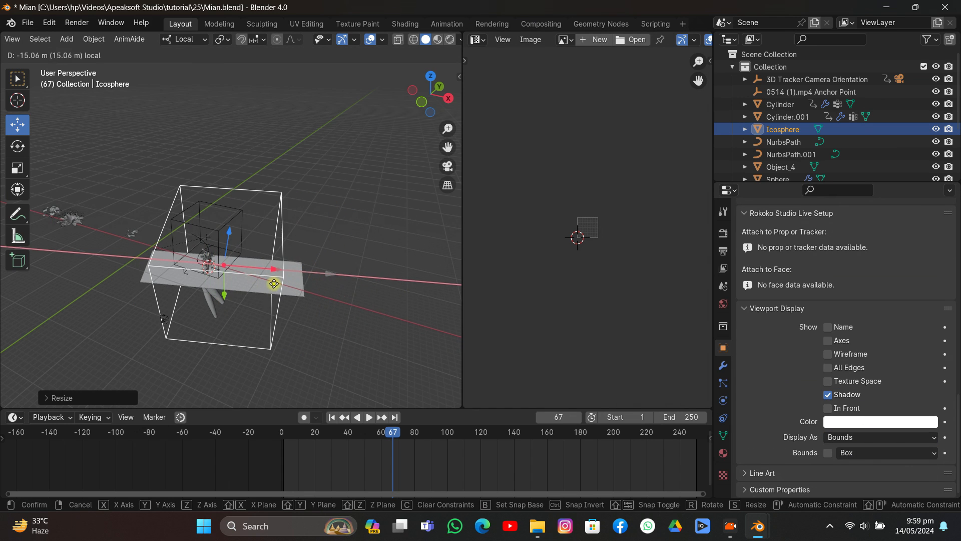
pyautogui.click(278, 287)
pyautogui.press('s')
pyautogui.click(315, 312)
pyautogui.moveTo(316, 313); pyautogui.dragTo(324, 243, button='middle')
pyautogui.press('g')
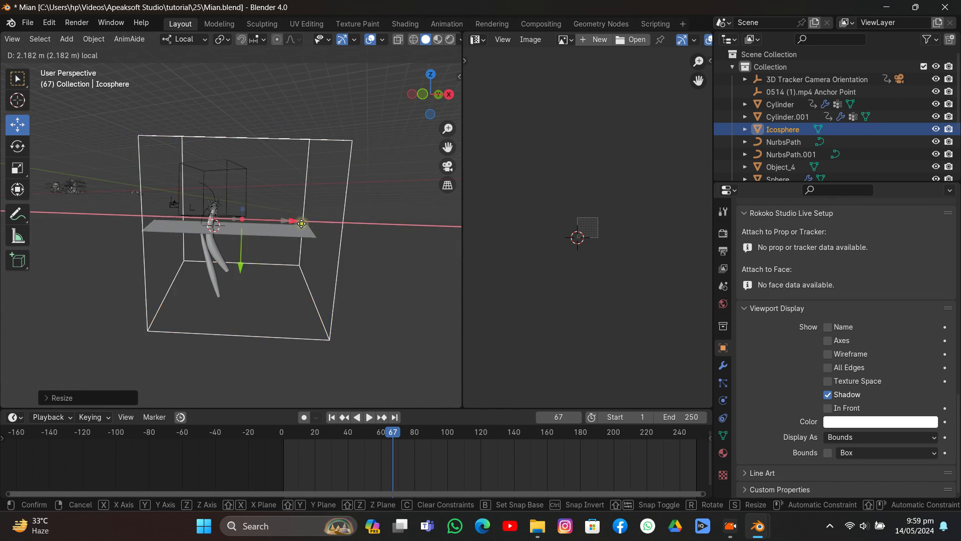
pyautogui.click(448, 296)
pyautogui.moveTo(457, 301); pyautogui.dragTo(260, 213, button='middle')
pyautogui.moveTo(439, 248); pyautogui.dragTo(434, 250)
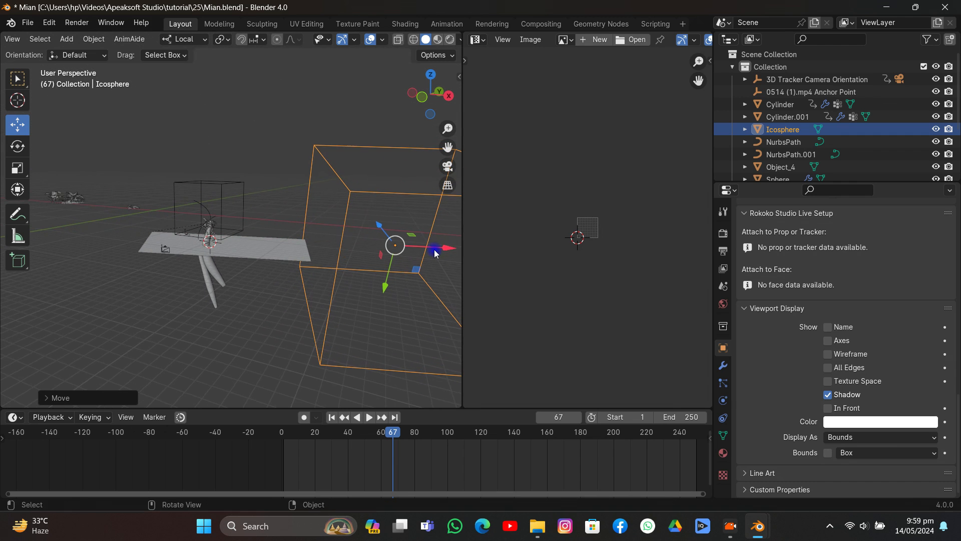
# - Give the icosphere Dynamic Paint physics as a Brush with its paint source set to Proximity
pyautogui.click(723, 400)
pyautogui.click(783, 272)
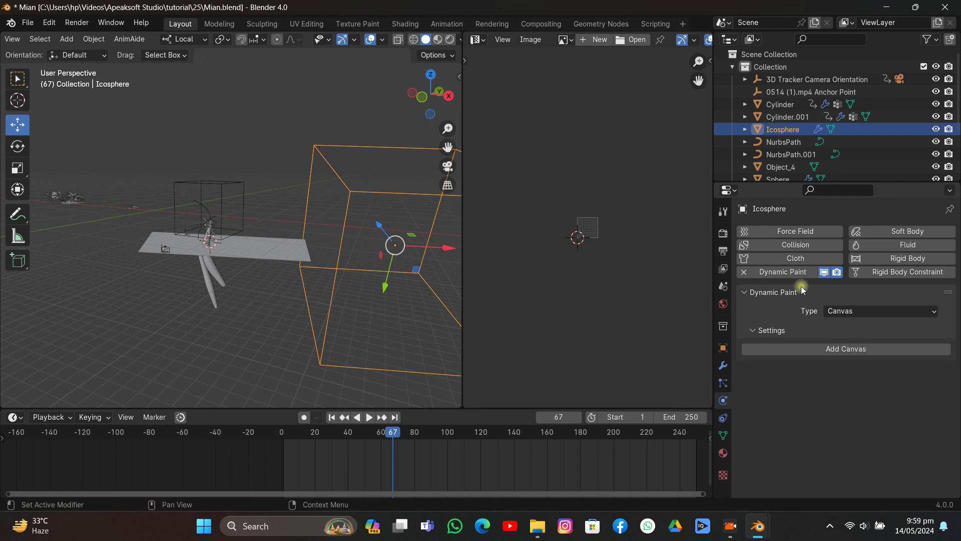
pyautogui.click(851, 312)
pyautogui.click(840, 339)
pyautogui.click(846, 348)
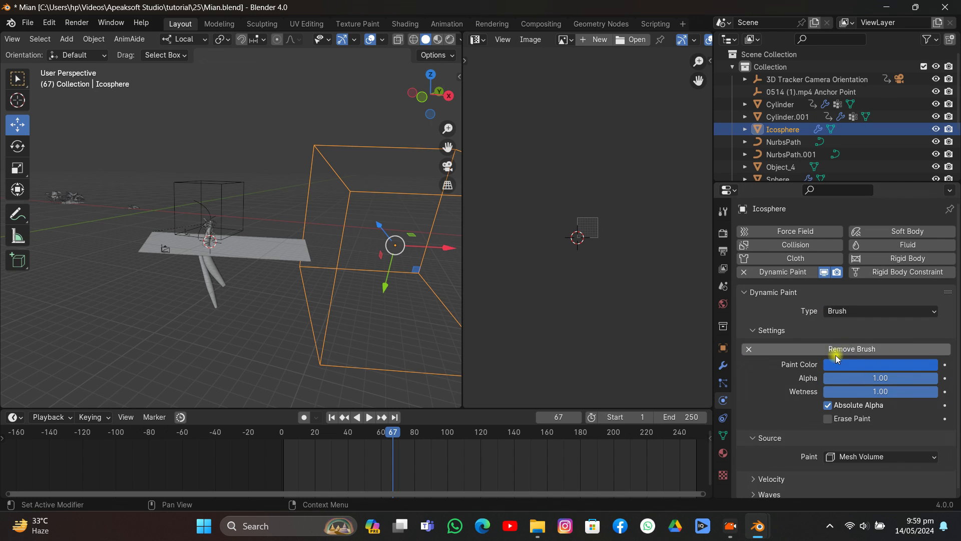
pyautogui.click(846, 451)
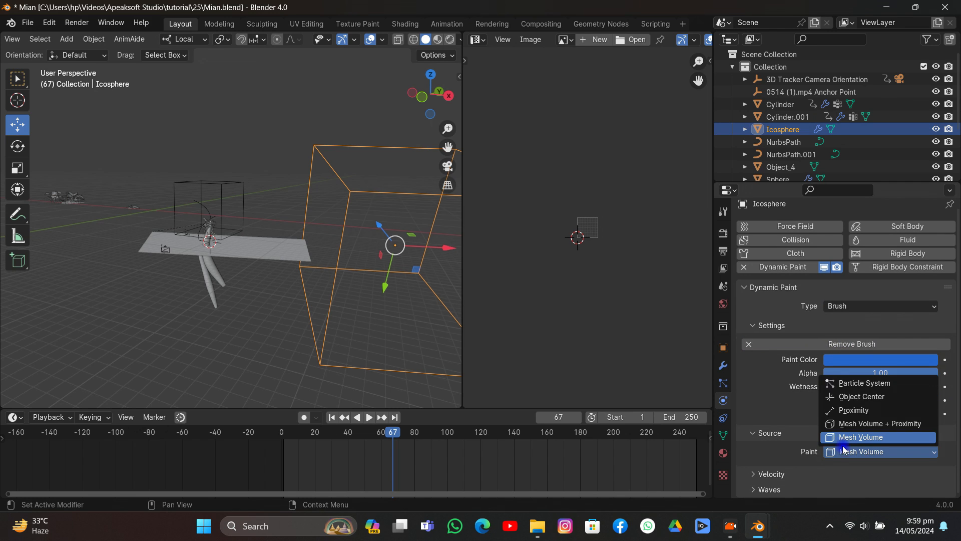
pyautogui.click(850, 409)
# - Enable Dynamic Paint physics on the subdivided ground plane
pyautogui.click(267, 259)
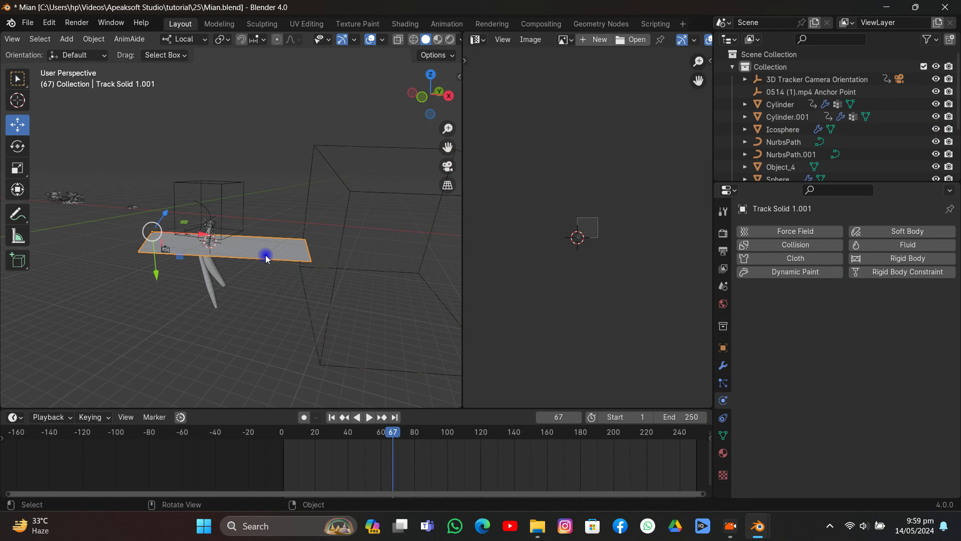
pyautogui.click(795, 272)
pyautogui.click(841, 311)
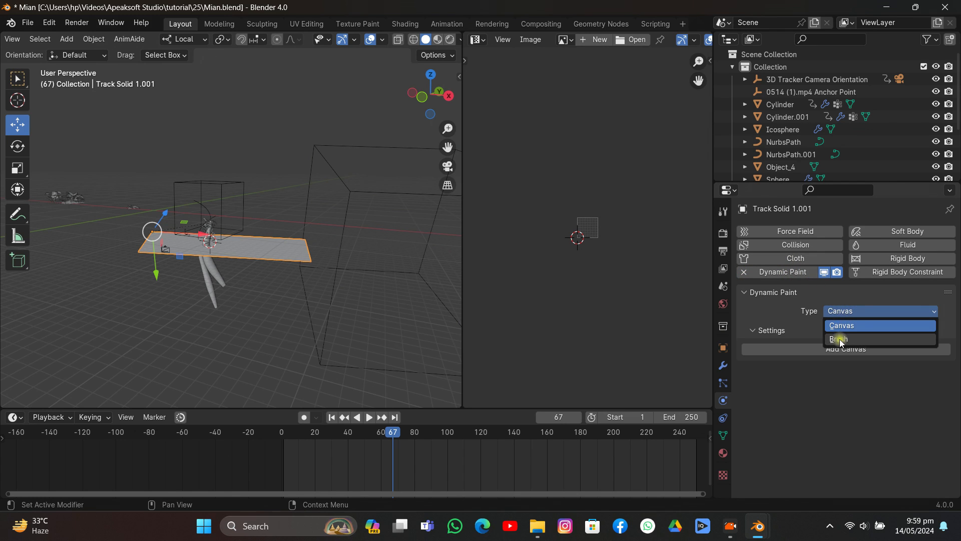
pyautogui.click(841, 340)
pyautogui.click(841, 349)
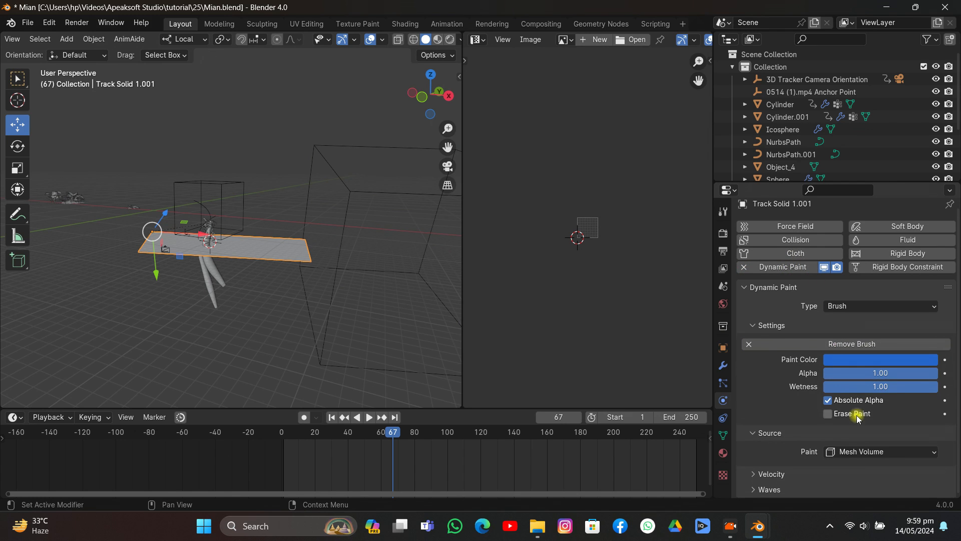
pyautogui.click(854, 451)
pyautogui.click(854, 411)
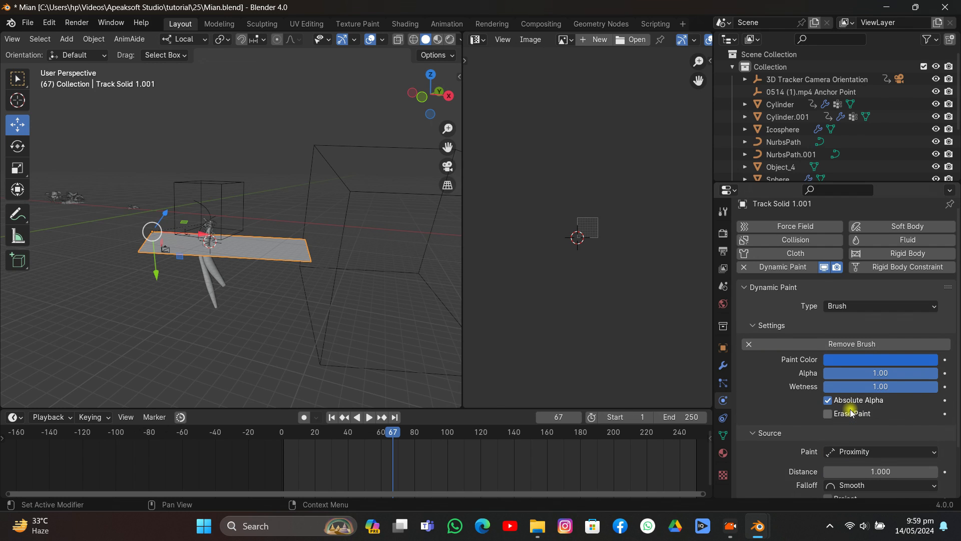
# - Make the plane a Dynamic Paint Canvas with a Weight surface and create its dp_weight output vertex group
pyautogui.click(848, 306)
pyautogui.click(846, 318)
pyautogui.click(849, 350)
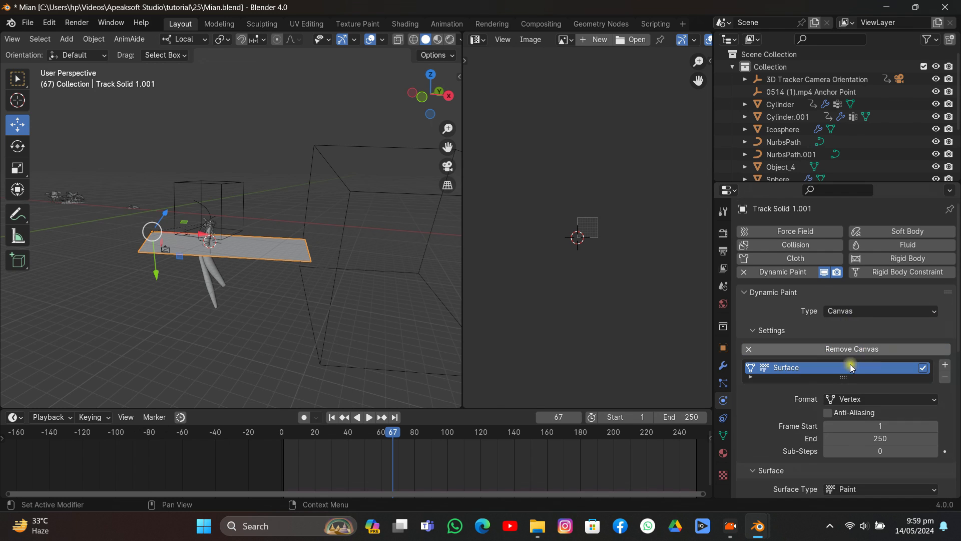
pyautogui.scroll(-6, 852, 400)
pyautogui.click(855, 340)
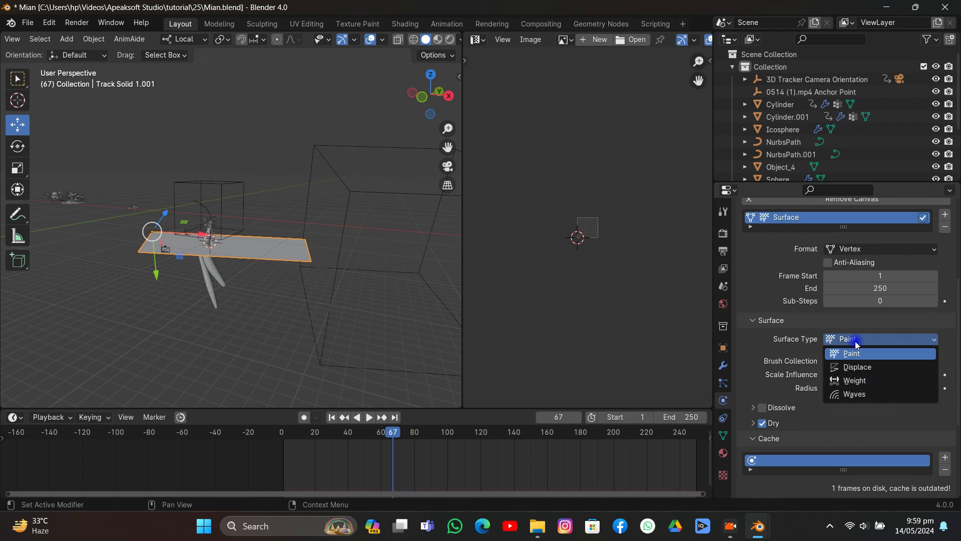
pyautogui.click(852, 381)
pyautogui.scroll(-3, 851, 380)
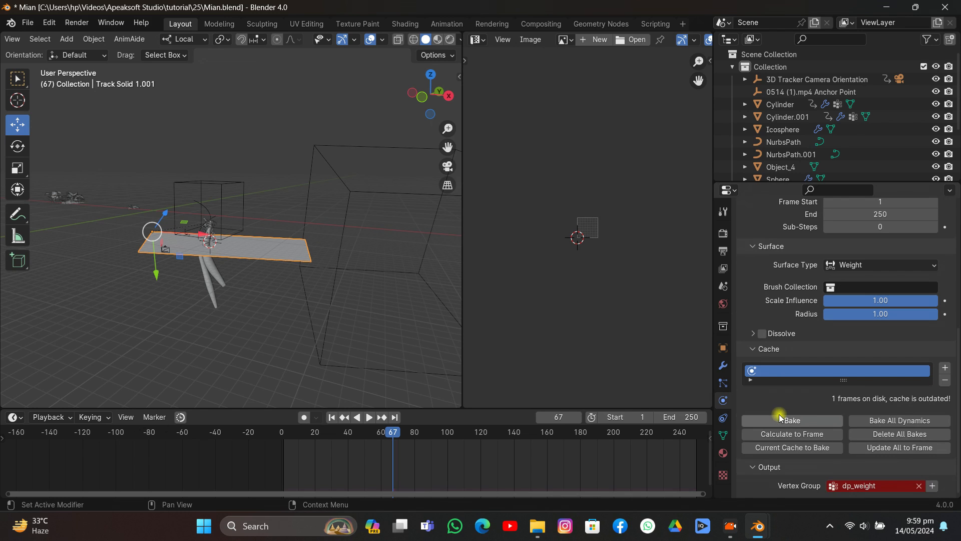
pyautogui.click(931, 486)
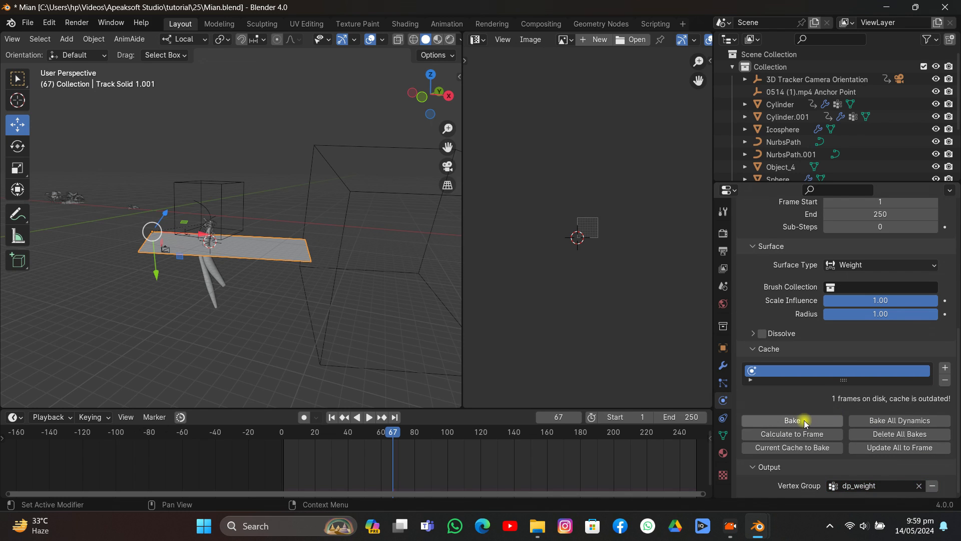
# - Keyframe the icosphere at frame 1 in its place beyond the plane's +X end
pyautogui.moveTo(250, 220); pyautogui.dragTo(258, 227, button='middle')
pyautogui.click(376, 221)
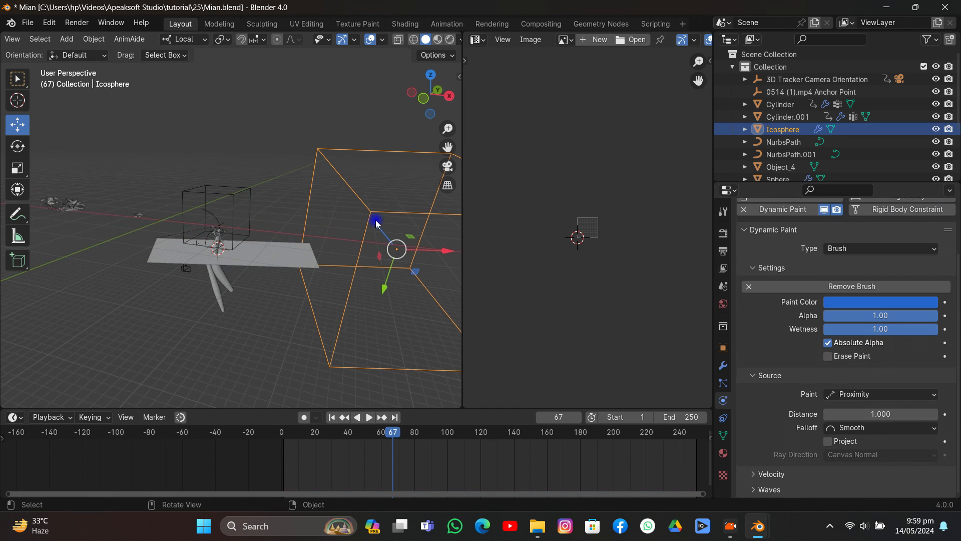
pyautogui.click(332, 418)
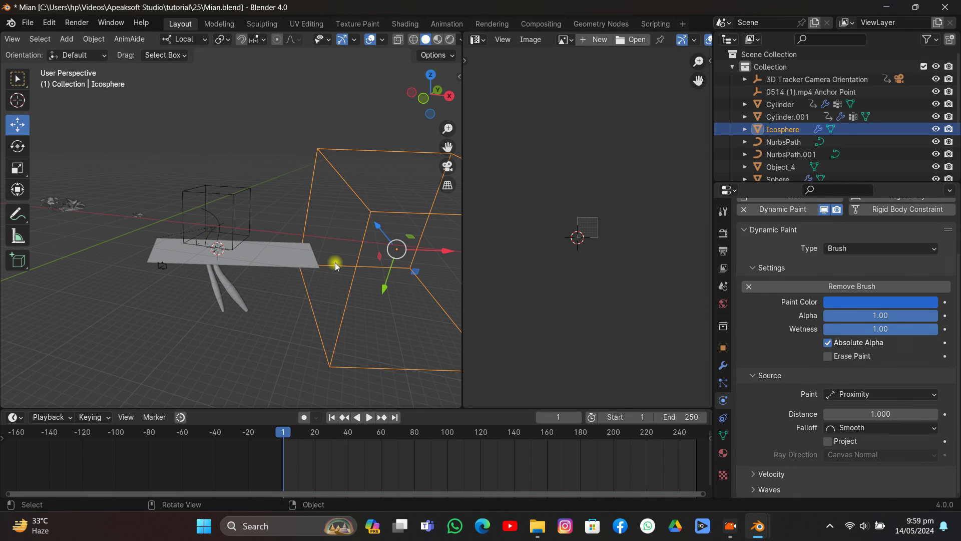
pyautogui.press('i')
pyautogui.click(335, 262)
# - At frame 158, move the icosphere along local X until it encloses the plane, and keyframe it
pyautogui.click(369, 417)
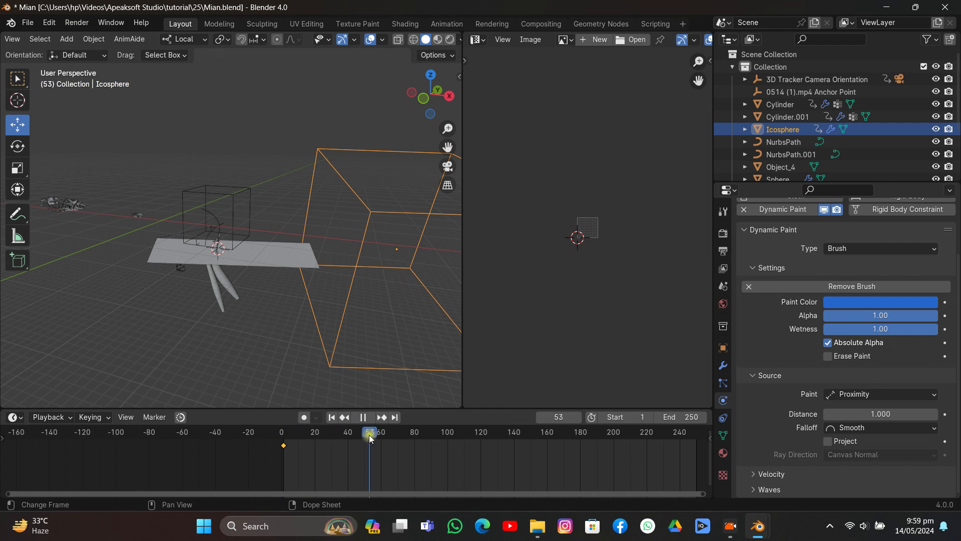
pyautogui.moveTo(439, 447); pyautogui.dragTo(544, 445)
pyautogui.moveTo(436, 254); pyautogui.dragTo(279, 257)
pyautogui.moveTo(279, 257); pyautogui.dragTo(280, 220, button='middle')
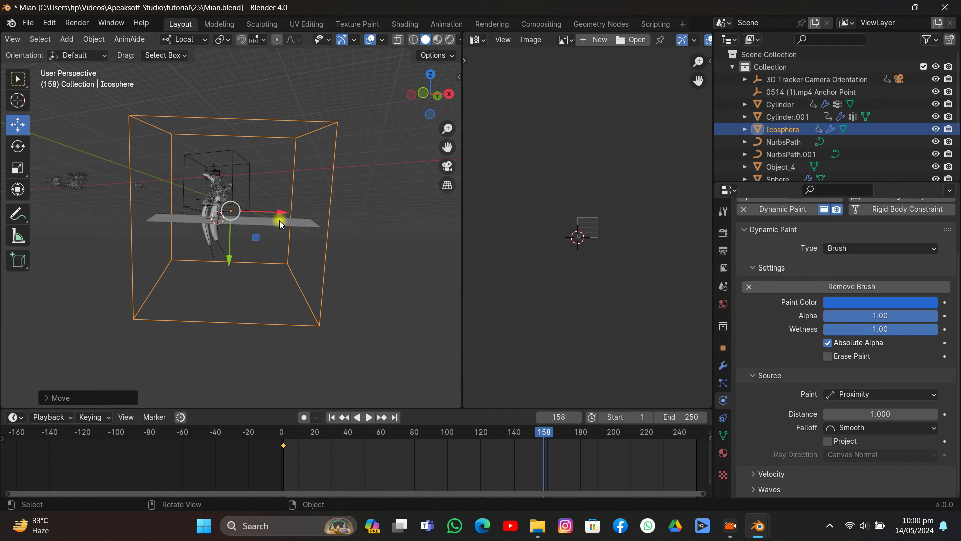
pyautogui.press('i')
pyautogui.click(280, 220)
# - Bake the ground plane's Dynamic Paint weight cache
pyautogui.click(281, 224)
pyautogui.scroll(-8, 803, 375)
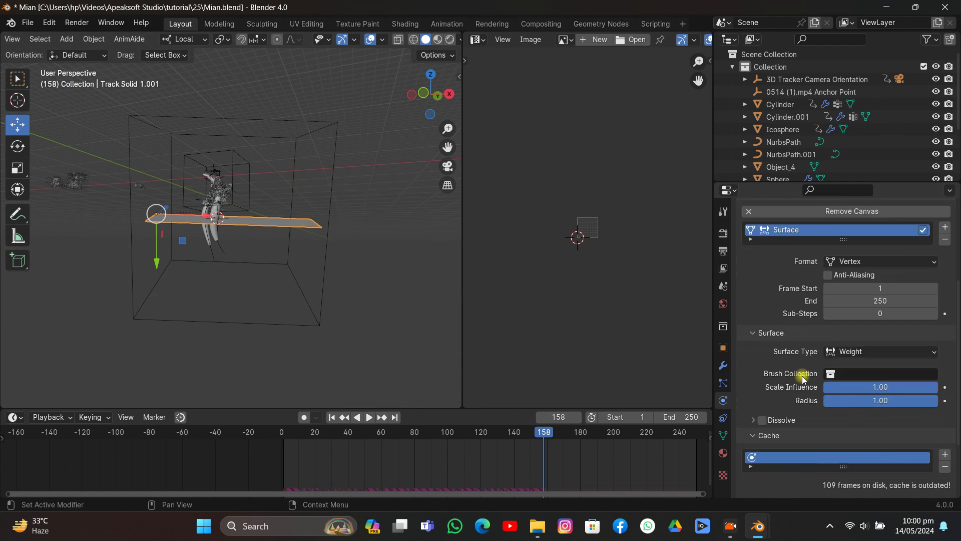
pyautogui.click(800, 420)
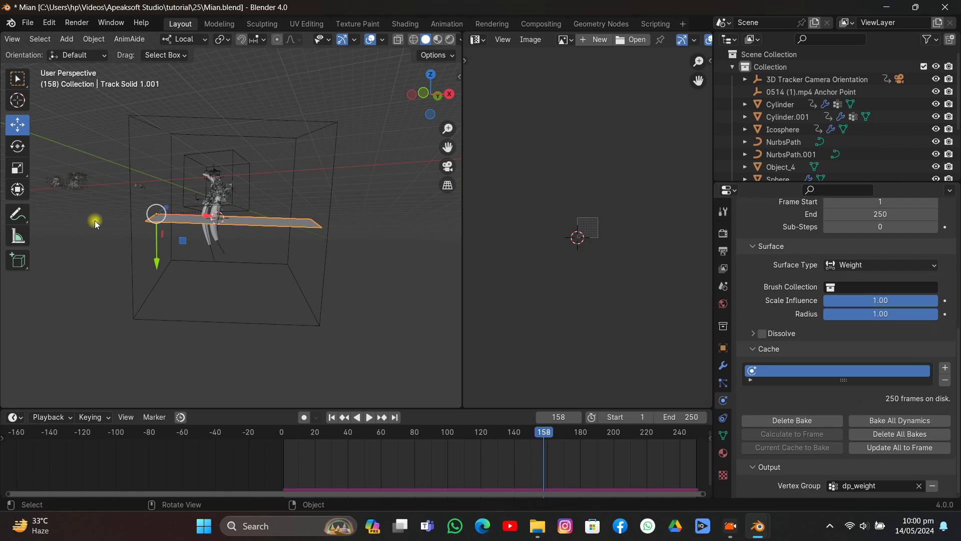
# - Show the plane in Weight Paint mode and play the animation to examine how the baked weights spread
pyautogui.hscroll(-5, 50, 40)
pyautogui.click(60, 39)
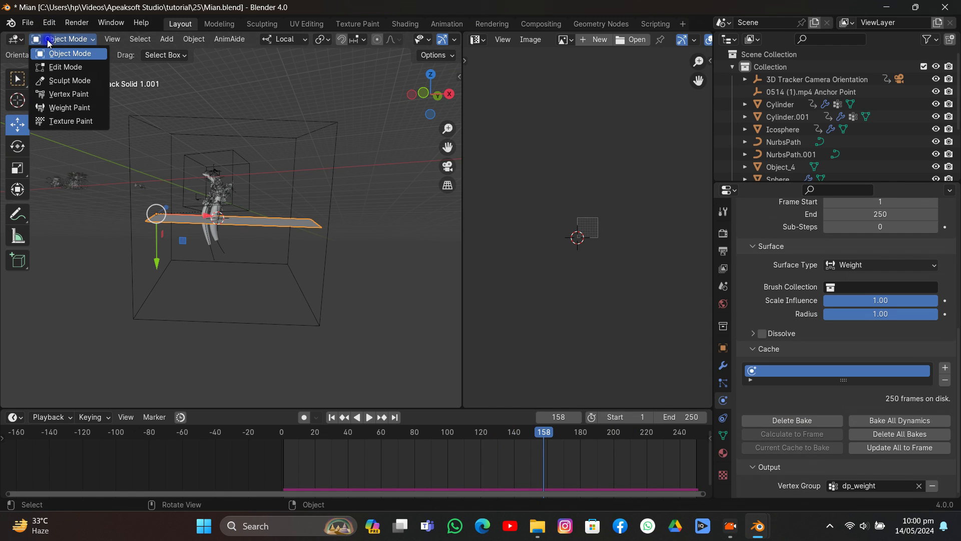
pyautogui.click(55, 107)
pyautogui.moveTo(210, 163); pyautogui.dragTo(201, 220, button='middle')
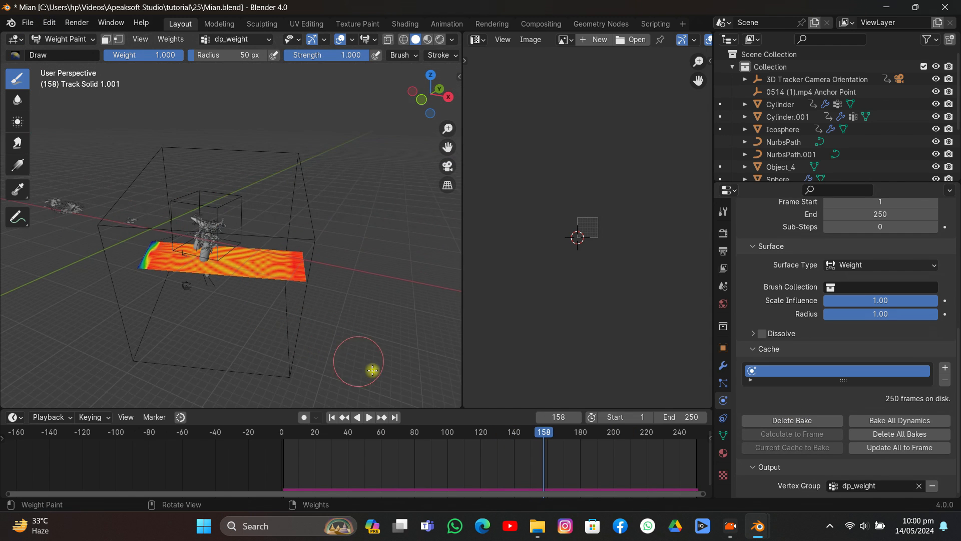
pyautogui.press('space')
pyautogui.moveTo(540, 453); pyautogui.dragTo(353, 445)
pyautogui.press('space')
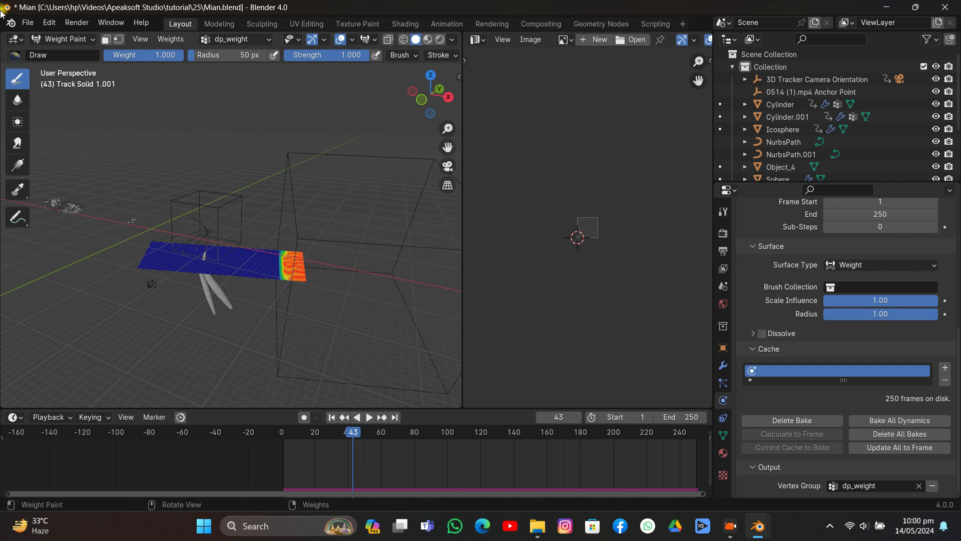
# - Return to Object Mode, move the icosphere slightly further along negative local X at frame 158, and replace its keyframe
pyautogui.click(60, 40)
pyautogui.click(55, 52)
pyautogui.click(400, 392)
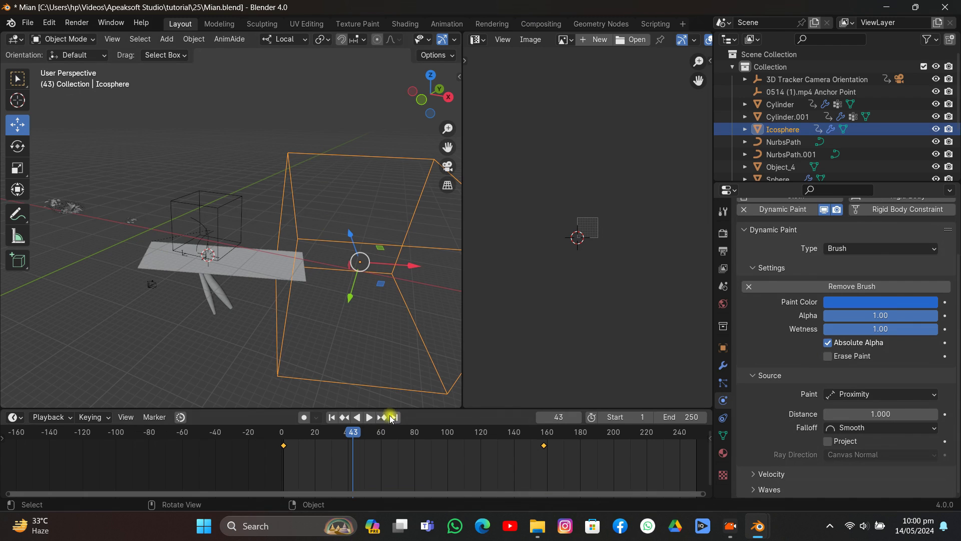
pyautogui.click(387, 417)
pyautogui.moveTo(278, 253); pyautogui.dragTo(284, 245)
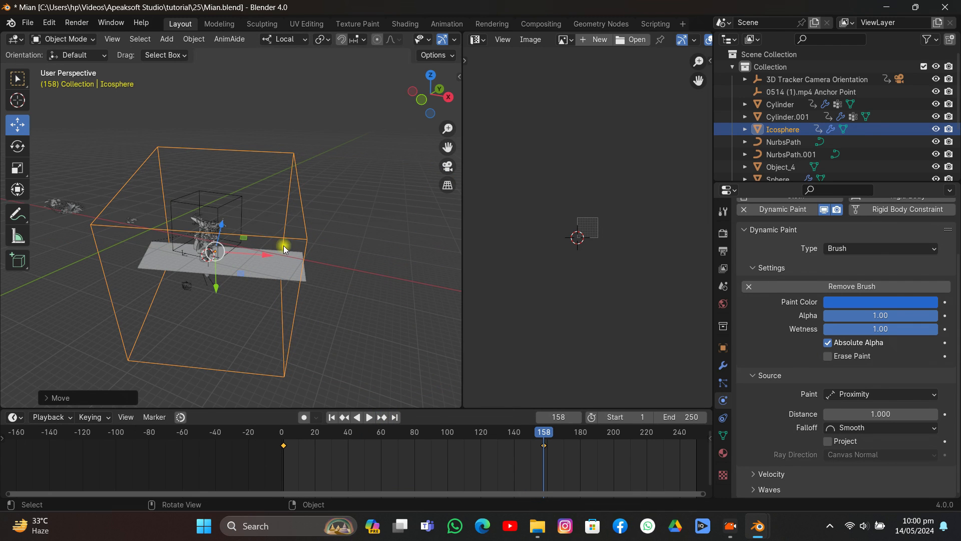
pyautogui.press('i')
pyautogui.click(290, 226)
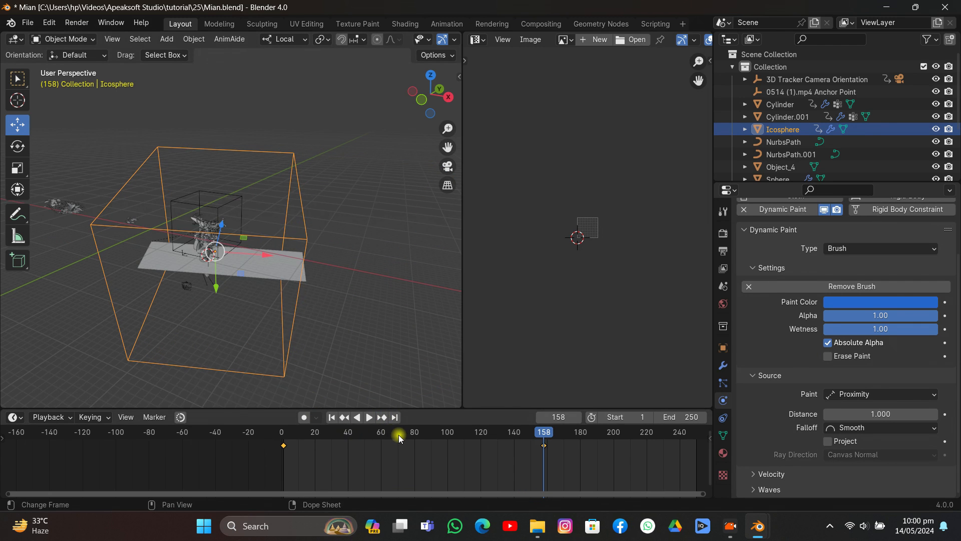
# - At frame 34, add a Hair particle system to the ground plane and set its distribution to Random
pyautogui.moveTo(397, 433); pyautogui.dragTo(339, 443)
pyautogui.click(268, 277)
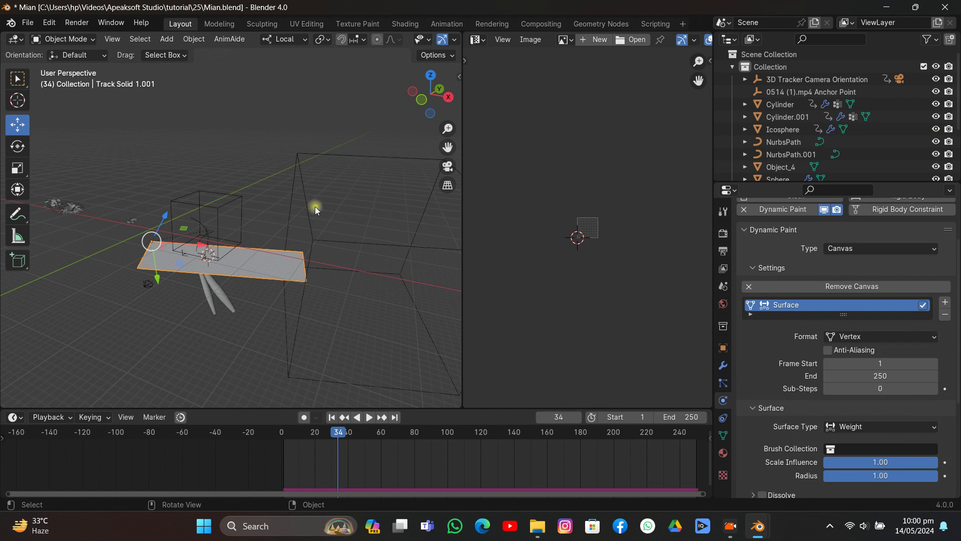
pyautogui.click(722, 382)
pyautogui.click(950, 232)
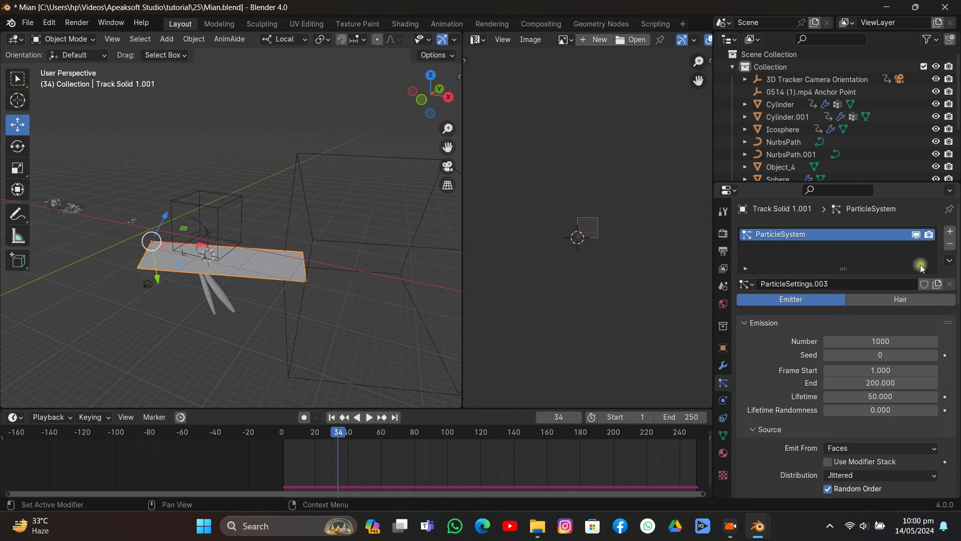
pyautogui.click(908, 298)
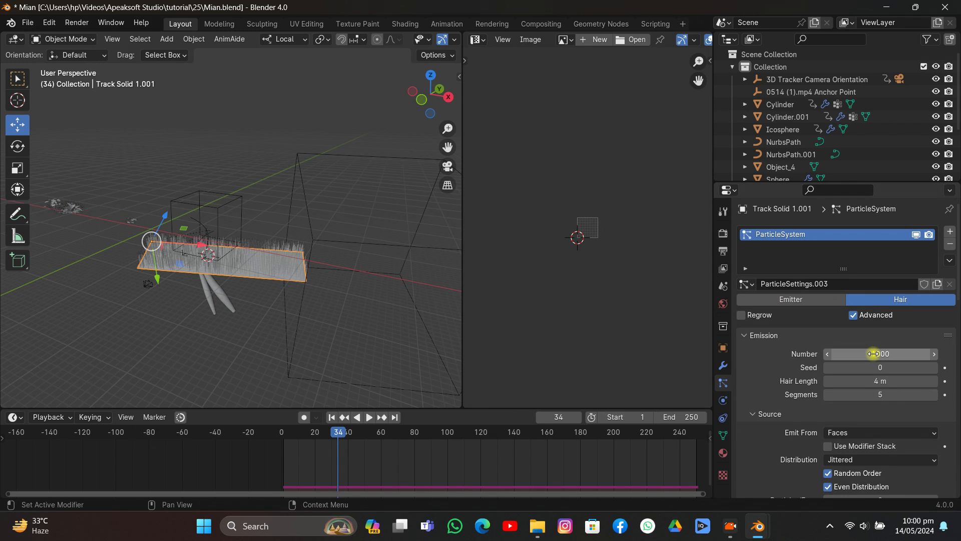
pyautogui.scroll(-5, 877, 353)
pyautogui.click(861, 334)
pyautogui.click(852, 361)
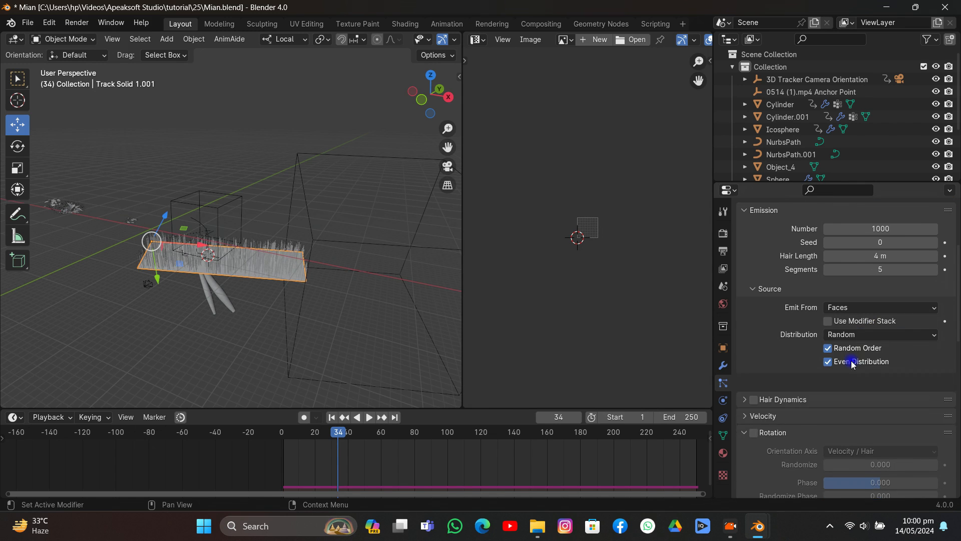
# - Render the plane's hair as a collection, using Collection 2 as the instance collection with Pick Random enabled
pyautogui.scroll(-7, 802, 344)
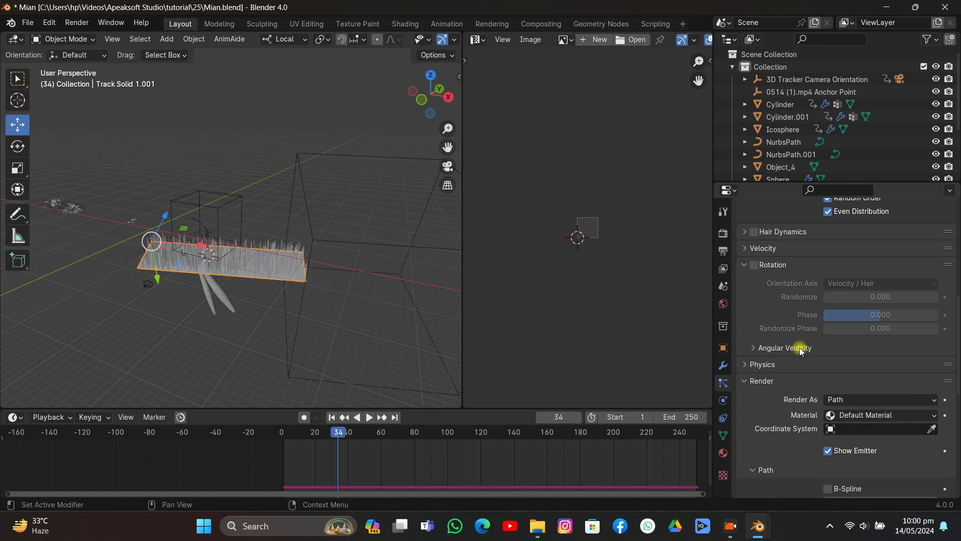
pyautogui.scroll(-4, 841, 354)
pyautogui.click(865, 299)
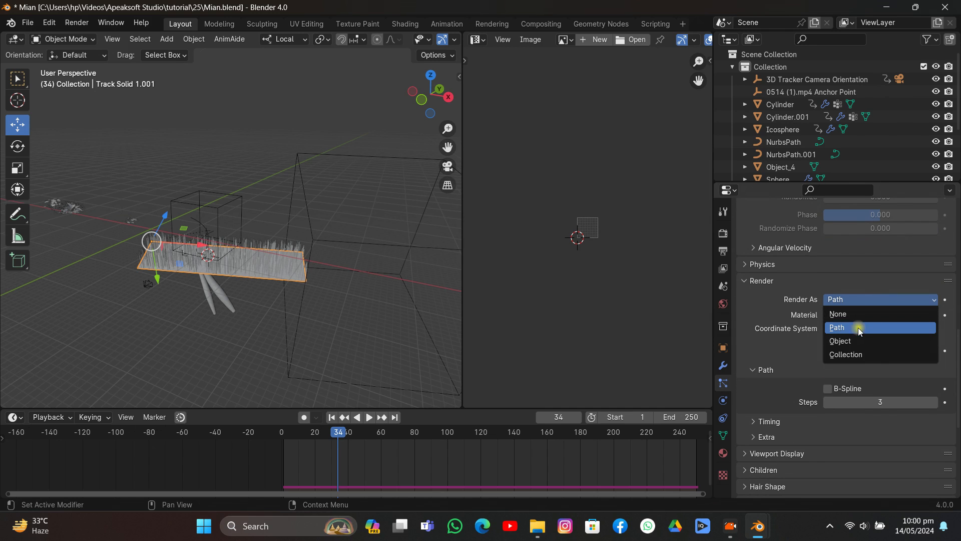
pyautogui.click(847, 354)
pyautogui.scroll(-4, 774, 135)
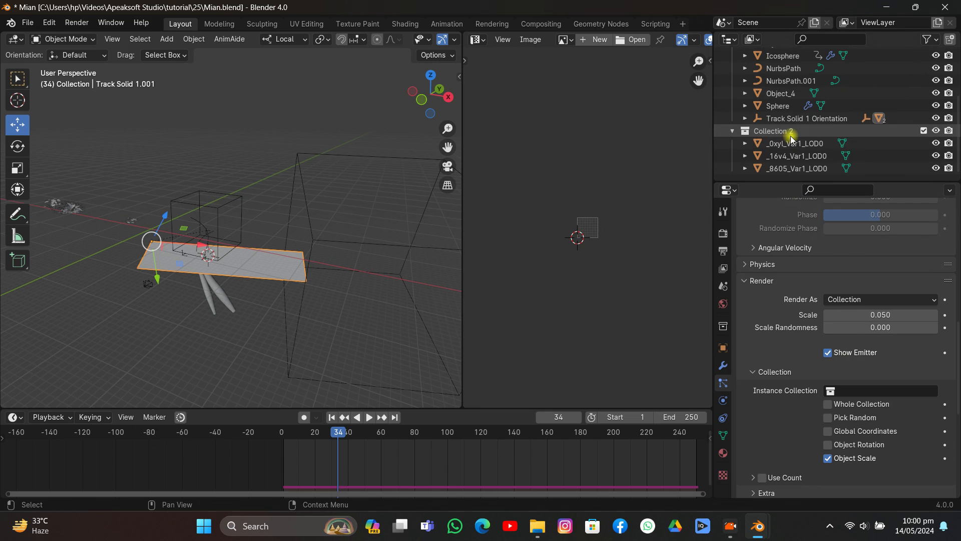
pyautogui.click(833, 390)
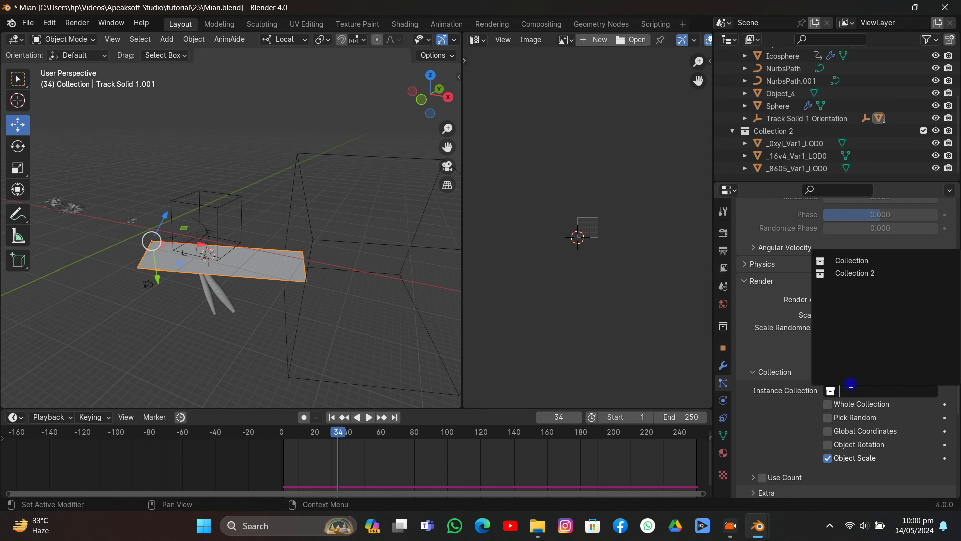
pyautogui.click(853, 274)
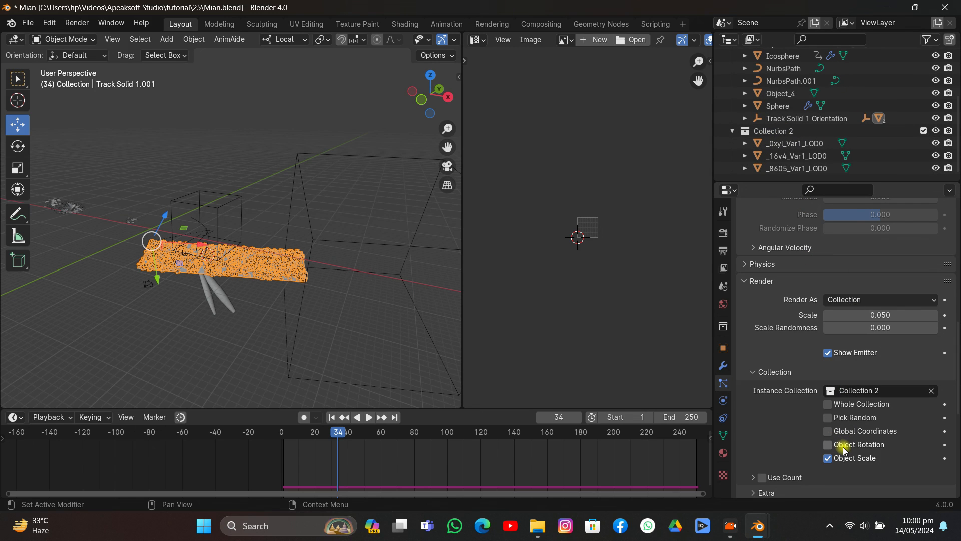
pyautogui.click(828, 417)
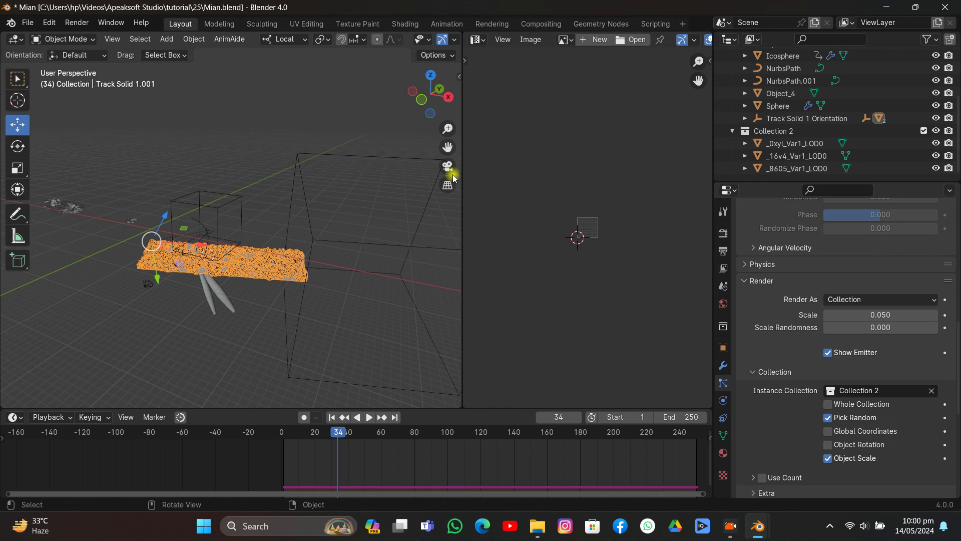
# - Assign the dp_weight vertex group to the Density and Length of the plane's particle system
pyautogui.scroll(-10, 836, 380)
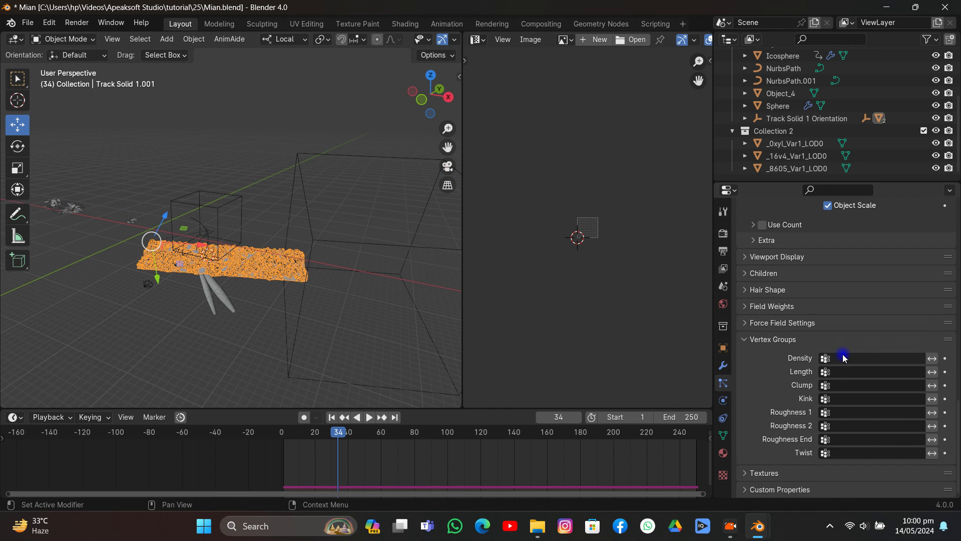
pyautogui.click(844, 358)
pyautogui.click(832, 373)
pyautogui.click(831, 373)
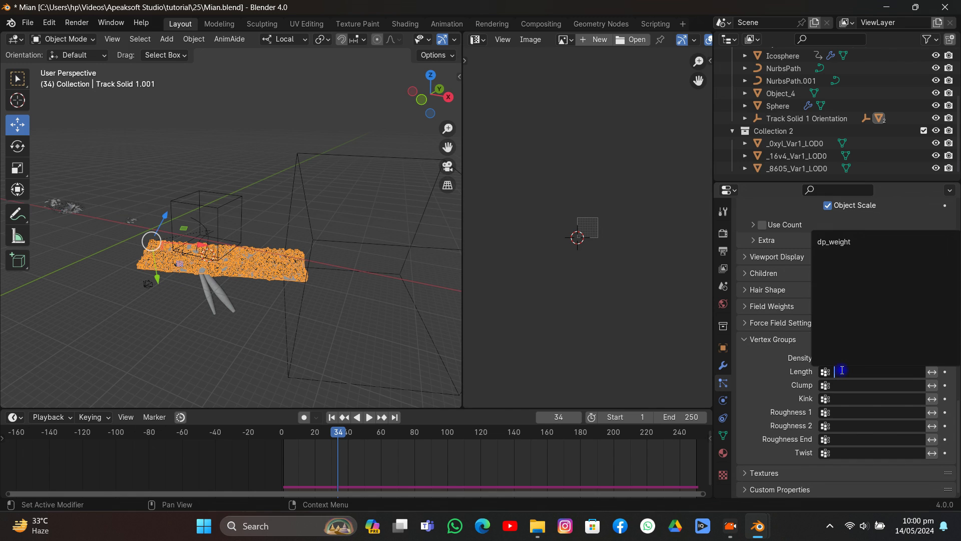
pyautogui.click(832, 243)
pyautogui.click(833, 243)
# - Play the animation, scrub to frame 110, and examine the plant growth on the plane through the camera
pyautogui.press('space')
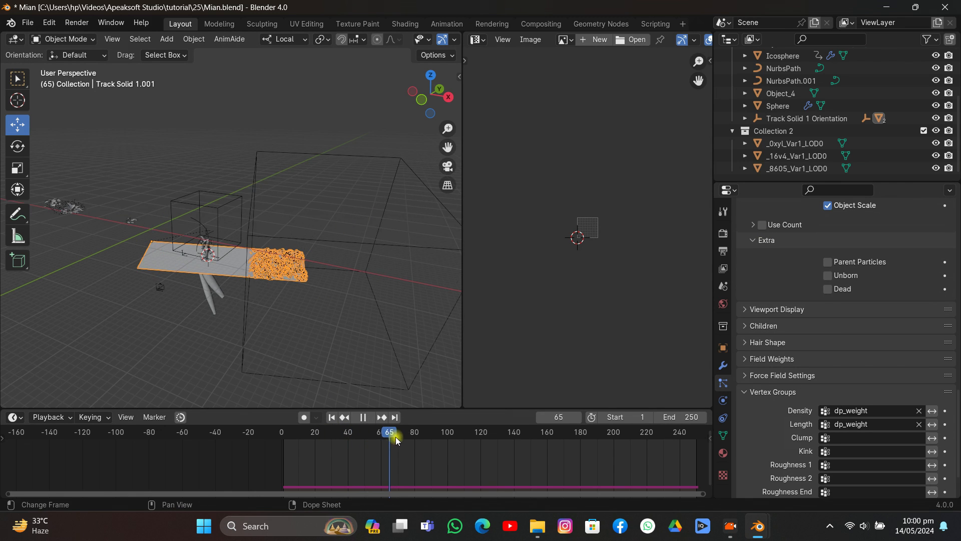
pyautogui.moveTo(395, 440); pyautogui.dragTo(464, 441)
pyautogui.click(445, 169)
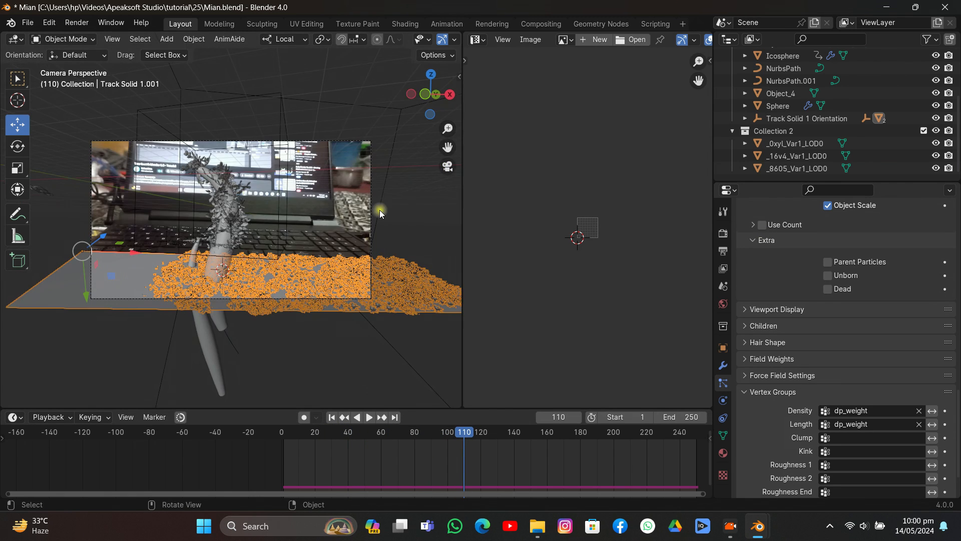
pyautogui.scroll(15, 804, 306)
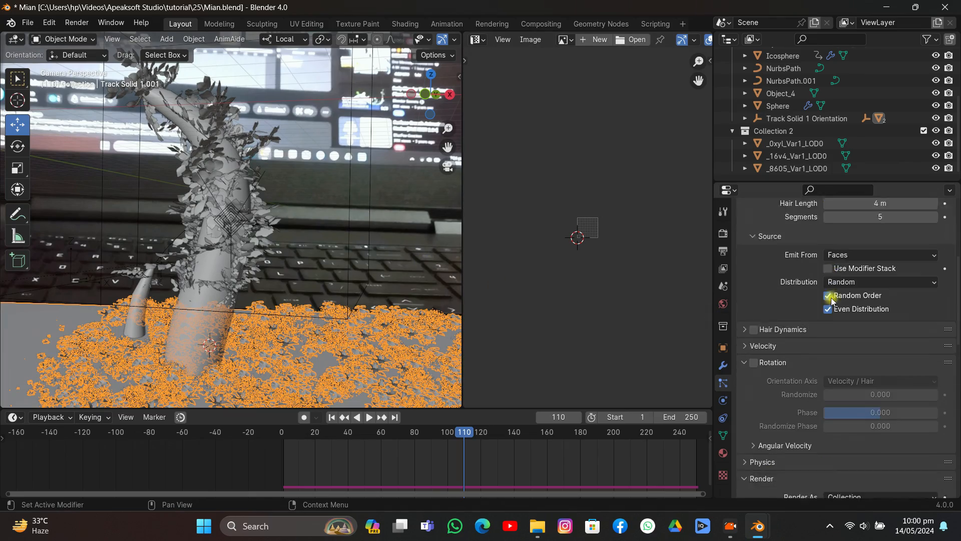
# - Set the plane's hair number to 188, the instance scale to 0.220 and the scale randomness to 1.000
pyautogui.moveTo(886, 301); pyautogui.dragTo(760, 301)
pyautogui.scroll(-7, 887, 307)
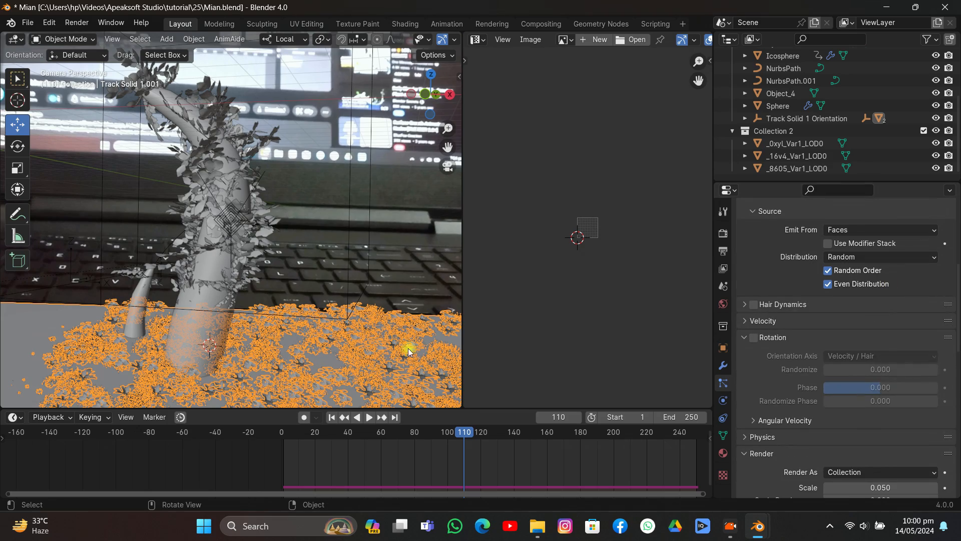
pyautogui.scroll(-3, 378, 311)
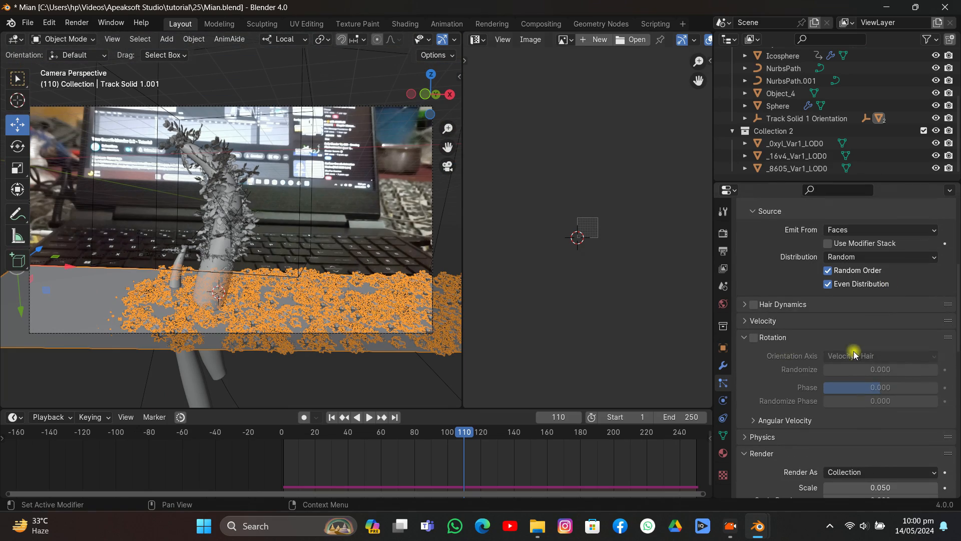
pyautogui.scroll(-10, 854, 355)
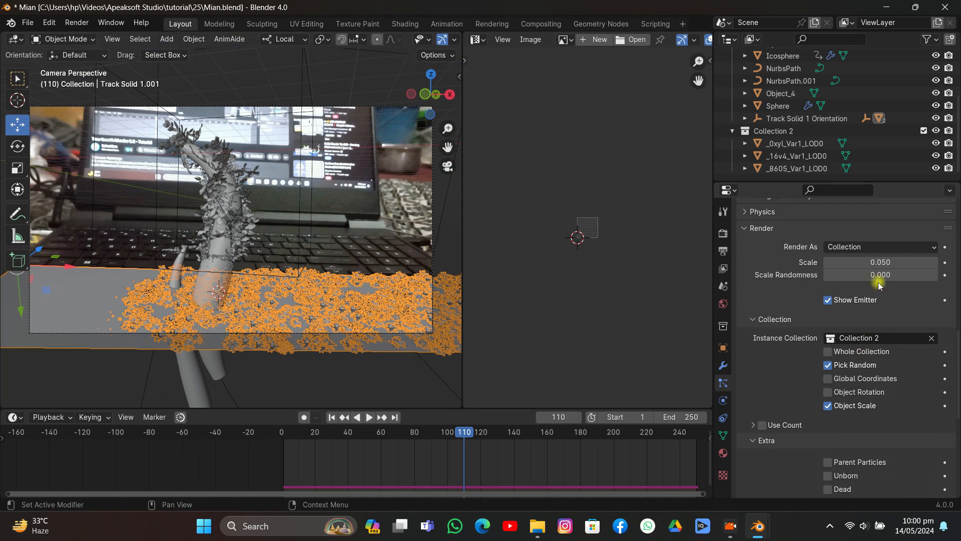
pyautogui.moveTo(879, 263); pyautogui.dragTo(846, 277)
pyautogui.scroll(14, 904, 280)
pyautogui.scroll(-15, 912, 326)
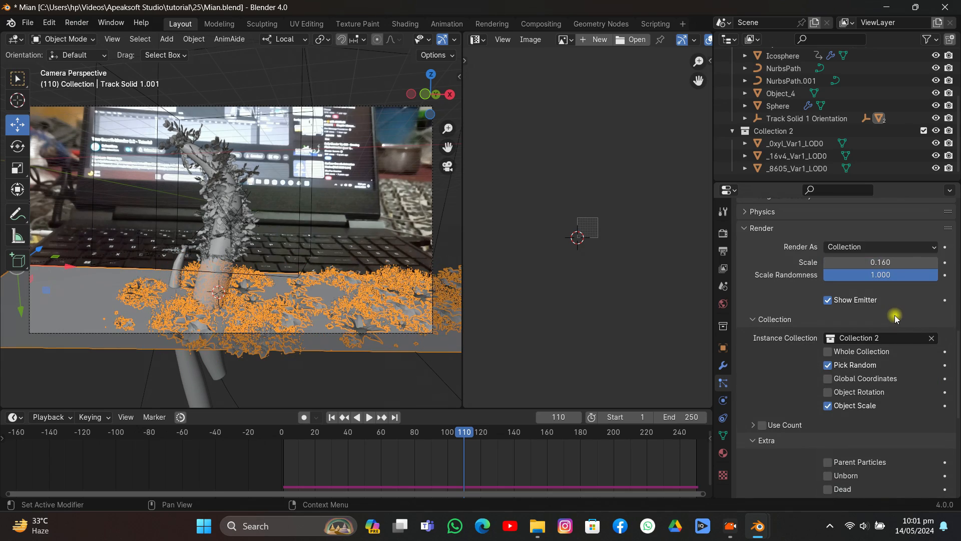
pyautogui.moveTo(893, 258); pyautogui.dragTo(898, 257)
pyautogui.scroll(-5, 425, 40)
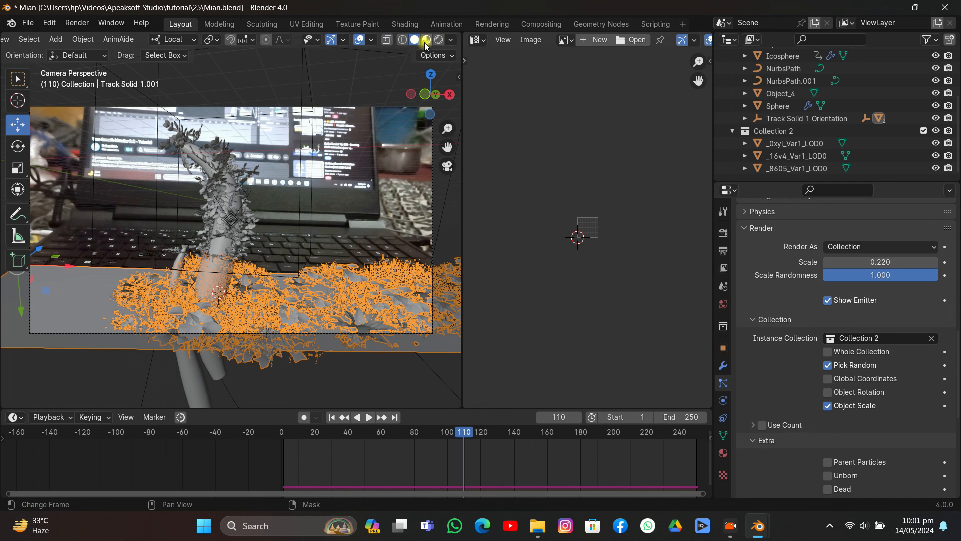
# - Show the viewport in Material Preview shading and disable Show Emitter for the plane's particle system
pyautogui.click(430, 41)
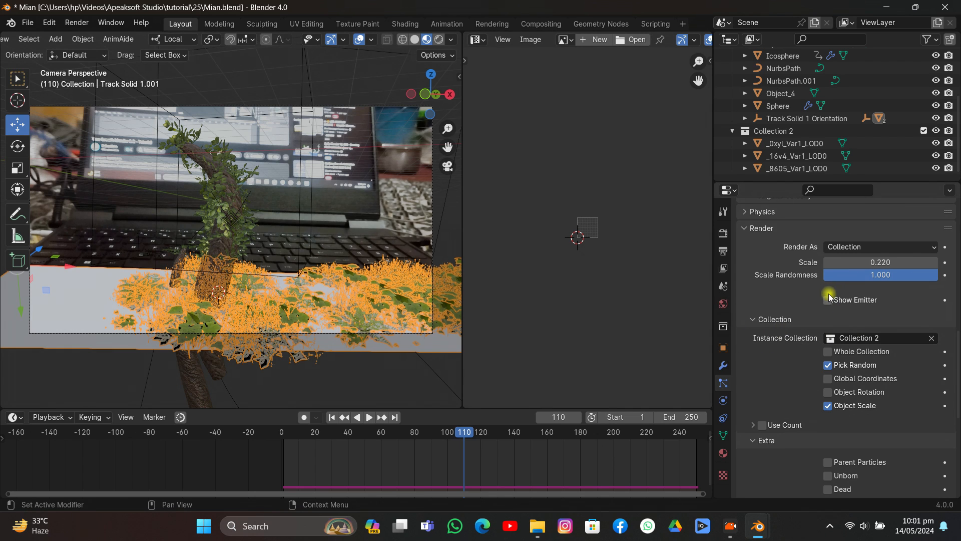
pyautogui.scroll(3, 841, 96)
pyautogui.scroll(-3, 841, 99)
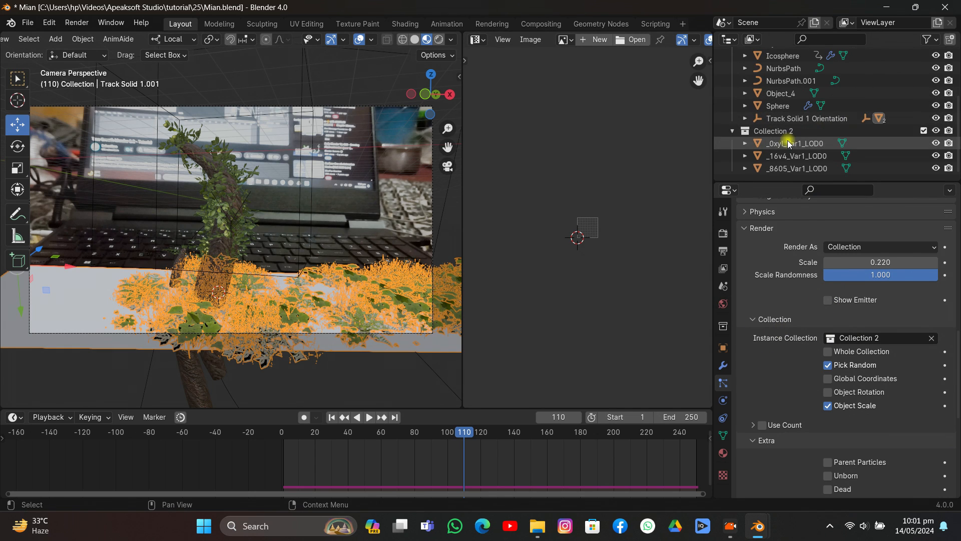
# - Unhide Track Solid 1 under its anchor point, and save the file with the playhead at frame 47
pyautogui.click(745, 118)
pyautogui.click(756, 132)
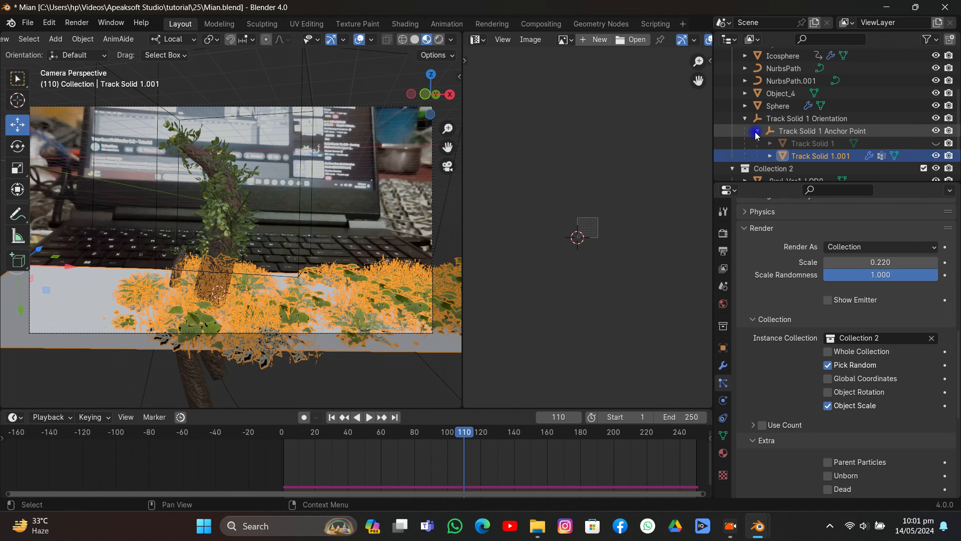
pyautogui.click(934, 144)
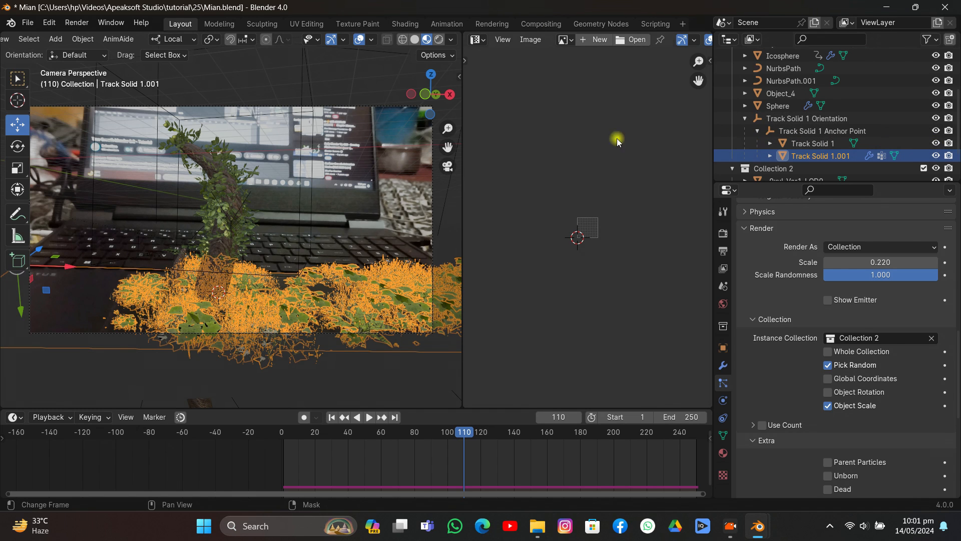
pyautogui.click(405, 187)
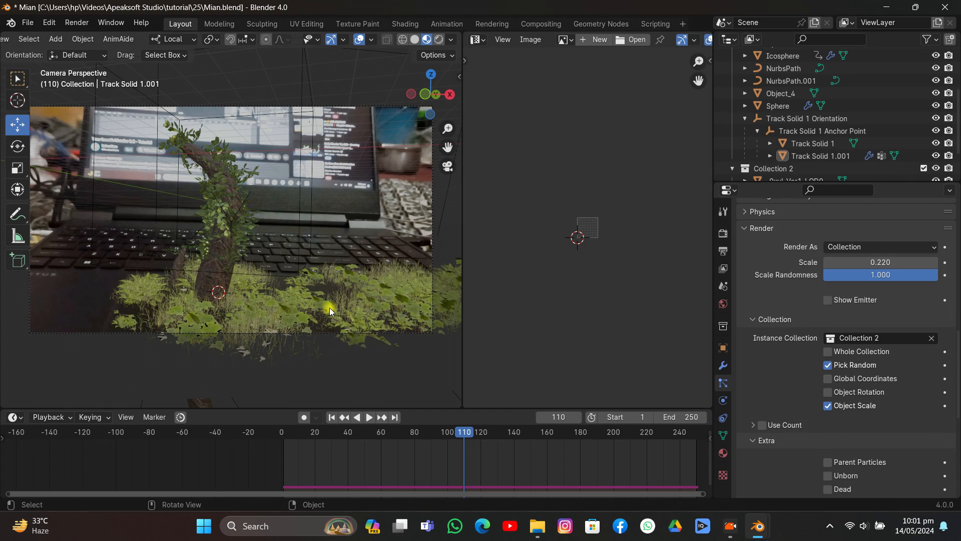
pyautogui.moveTo(453, 432); pyautogui.dragTo(359, 451)
pyautogui.hotkey('ctrl', 's')
# - Leave the camera view and examine the rock assets beside the scene in Solid and Material Preview shading
pyautogui.moveTo(324, 294); pyautogui.dragTo(312, 261, button='middle')
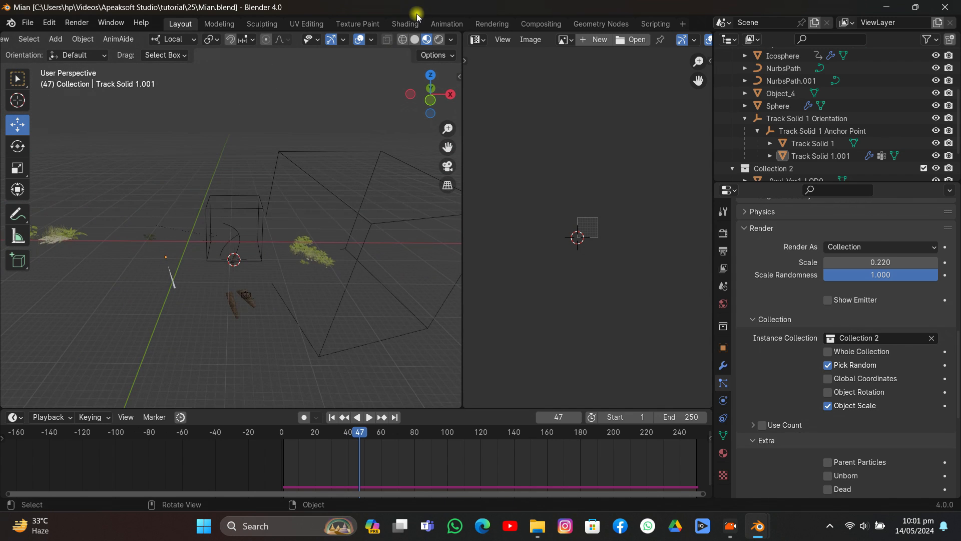
pyautogui.click(415, 40)
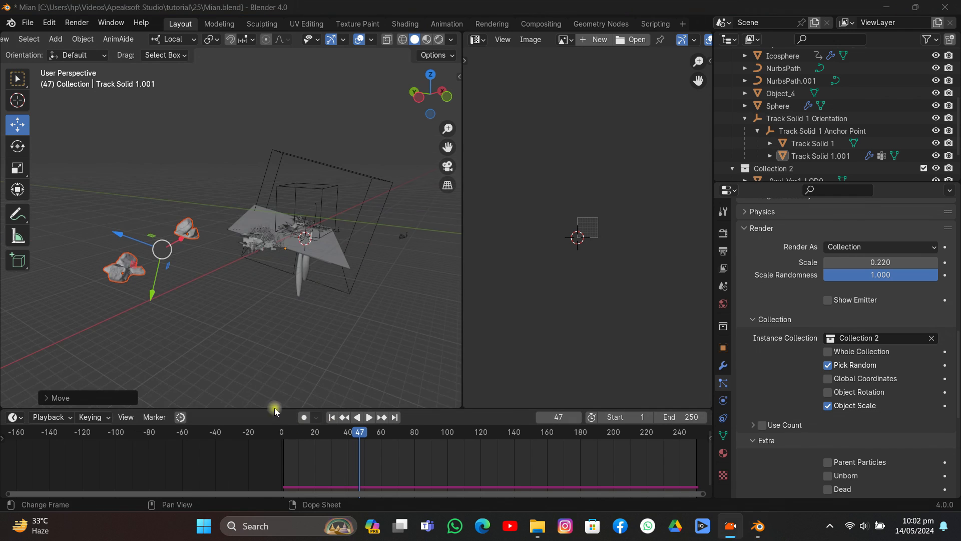
pyautogui.click(291, 305)
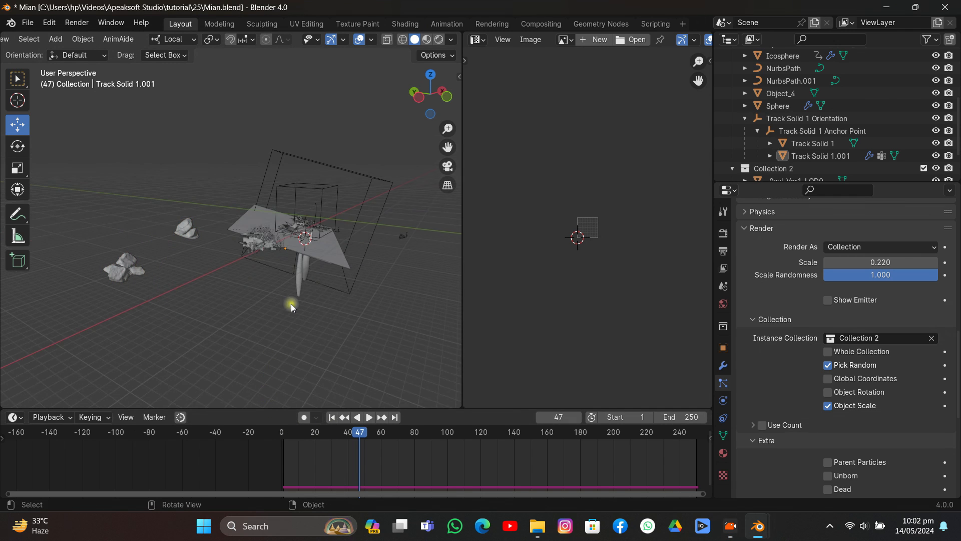
pyautogui.click(425, 41)
pyautogui.moveTo(246, 182); pyautogui.dragTo(259, 185, button='middle')
pyautogui.scroll(4, 257, 188)
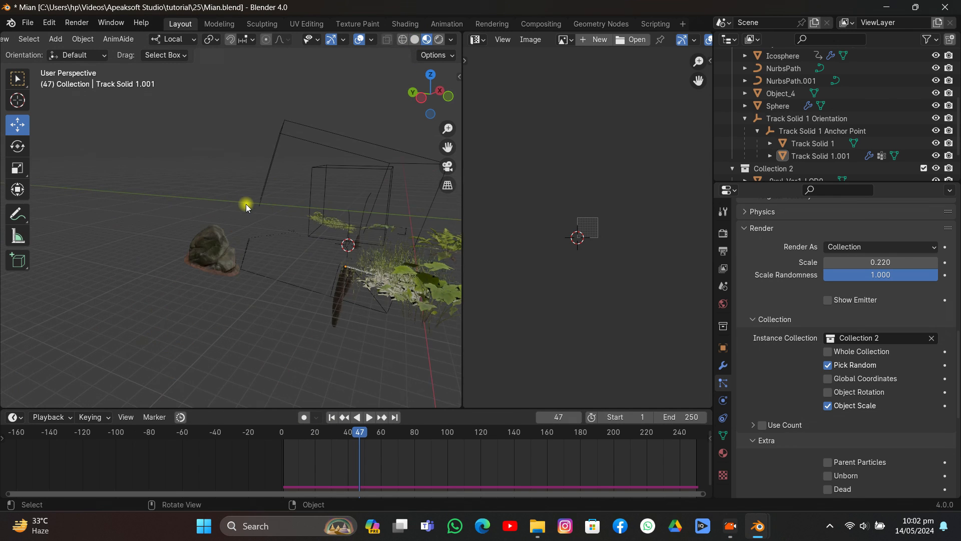
pyautogui.click(216, 266)
pyautogui.scroll(-5, 216, 281)
pyautogui.click(210, 283)
pyautogui.moveTo(235, 269); pyautogui.dragTo(221, 291, button='middle')
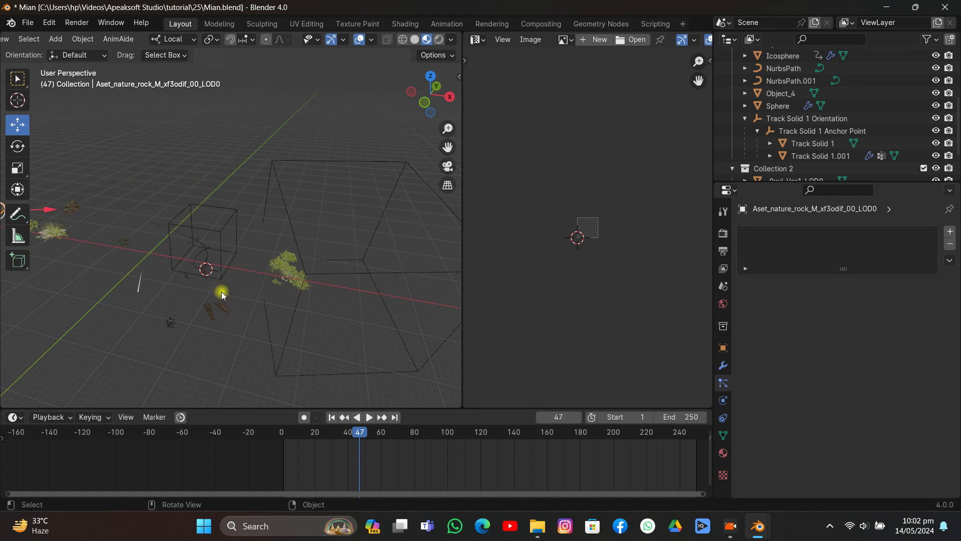
# - Snap the 3D cursor to the Track Solid 1.001 plane, and snap the rock Aset_nature_rock_M_wfuiaccaw_LOD0 to the cursor
pyautogui.click(285, 270)
pyautogui.hotkey('shift', 's')
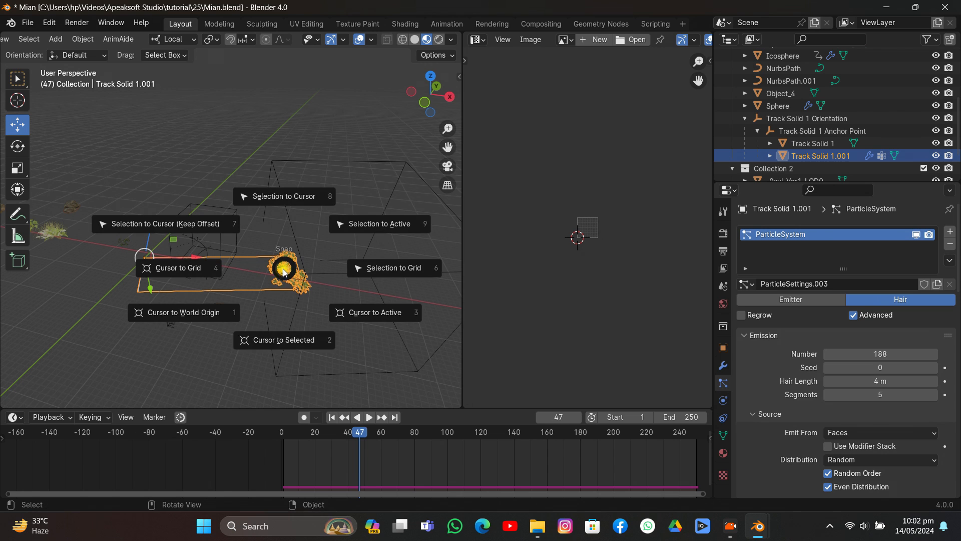
pyautogui.click(281, 316)
pyautogui.moveTo(191, 296); pyautogui.dragTo(197, 270, button='middle')
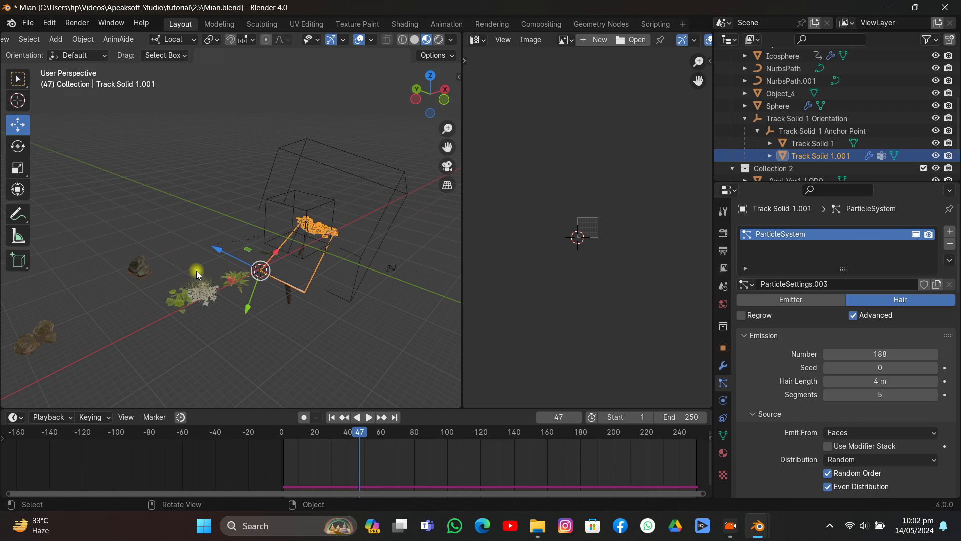
pyautogui.click(158, 268)
pyautogui.hotkey('shift', 's')
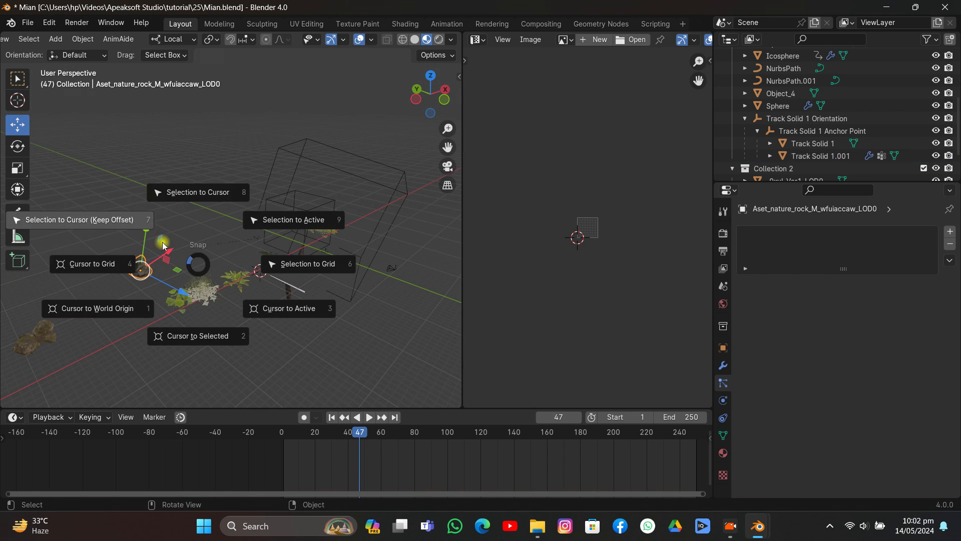
pyautogui.click(200, 192)
# - In camera view, move the rock along its local X axis onto the left part of the laptop keyboard
pyautogui.click(448, 166)
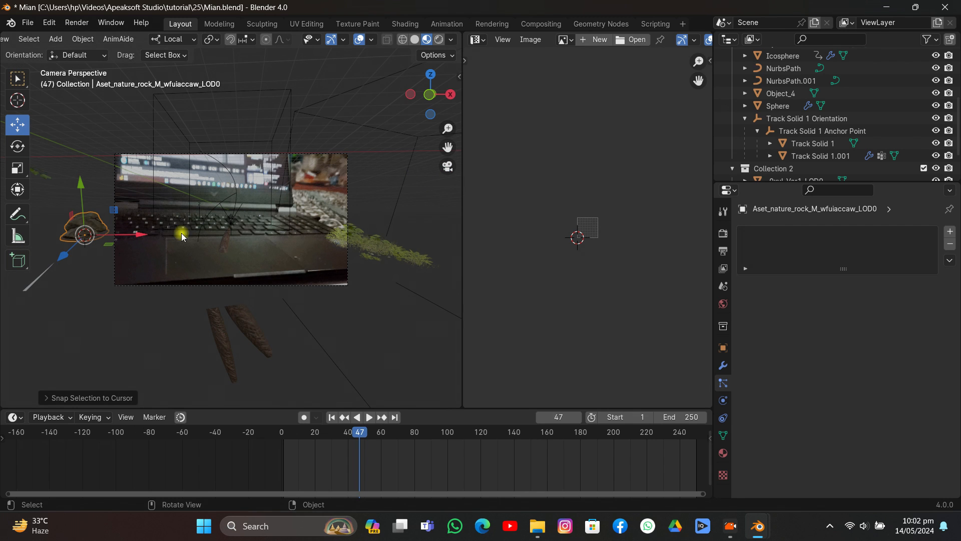
pyautogui.moveTo(149, 237); pyautogui.dragTo(215, 240)
pyautogui.scroll(3, 161, 264)
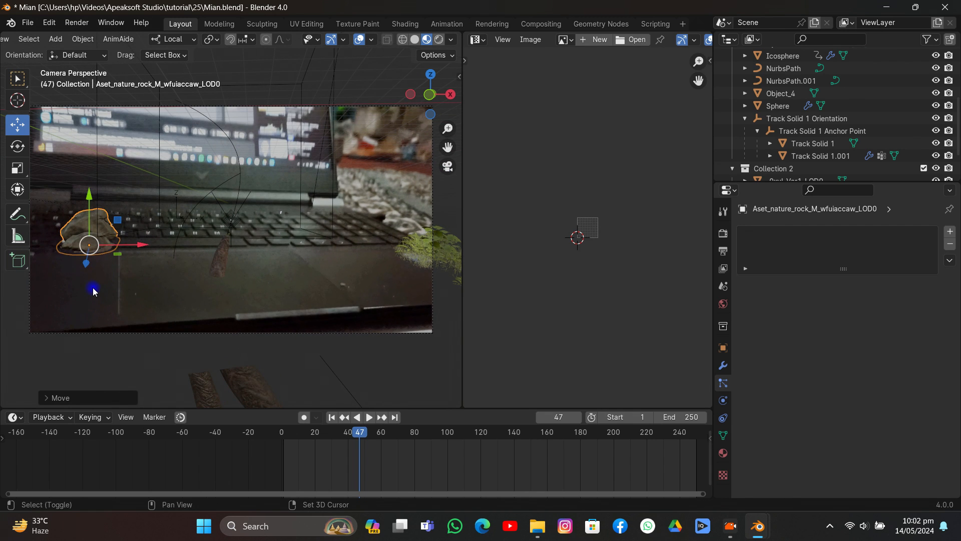
# - Copy the rotation of the Track Solid 1 plane to the rock on the keyboard
pyautogui.keyDown('shift'); pyautogui.click(181, 266); pyautogui.keyUp('shift')
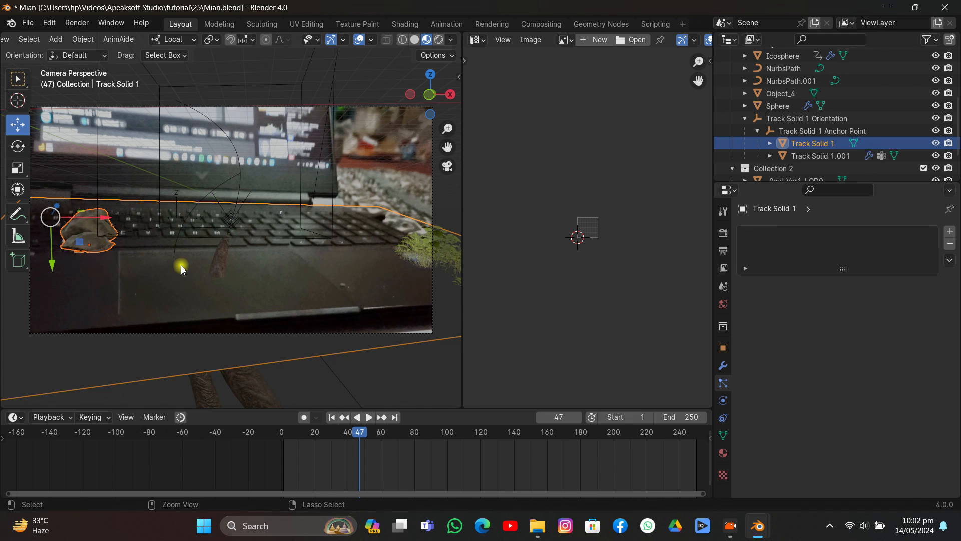
pyautogui.hotkey('ctrl', 'c')
pyautogui.click(182, 265)
pyautogui.scroll(-3, 139, 250)
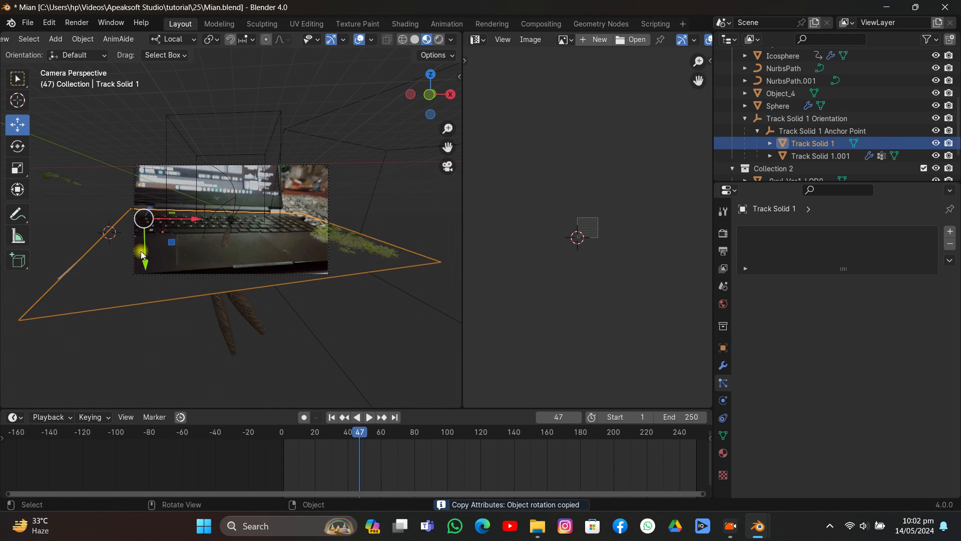
# - Leave the camera view and rotate the rock Aset_nature_rock_M_wfuiaccaw_LOD0 about its local X axis
pyautogui.moveTo(141, 254); pyautogui.dragTo(235, 265, button='middle')
pyautogui.click(215, 177)
pyautogui.press('r')
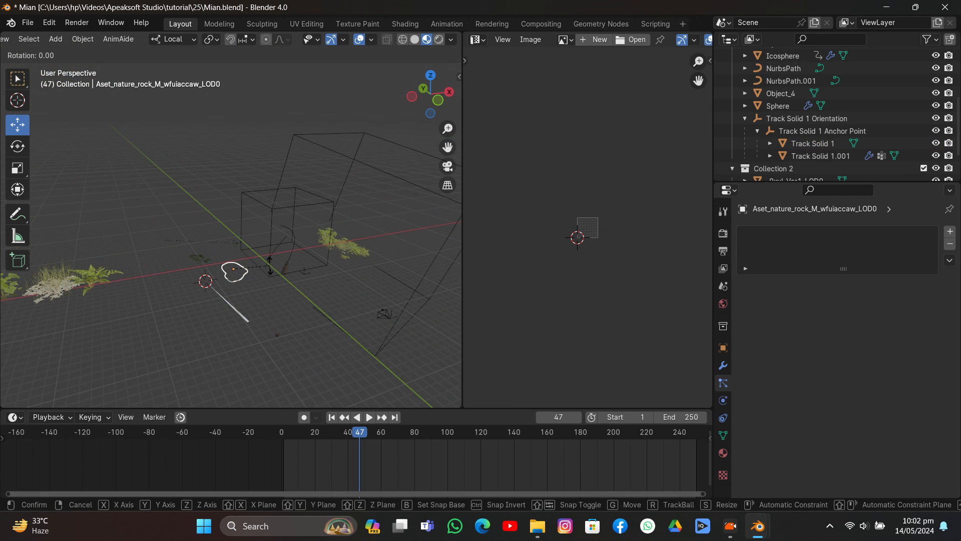
pyautogui.press('x')
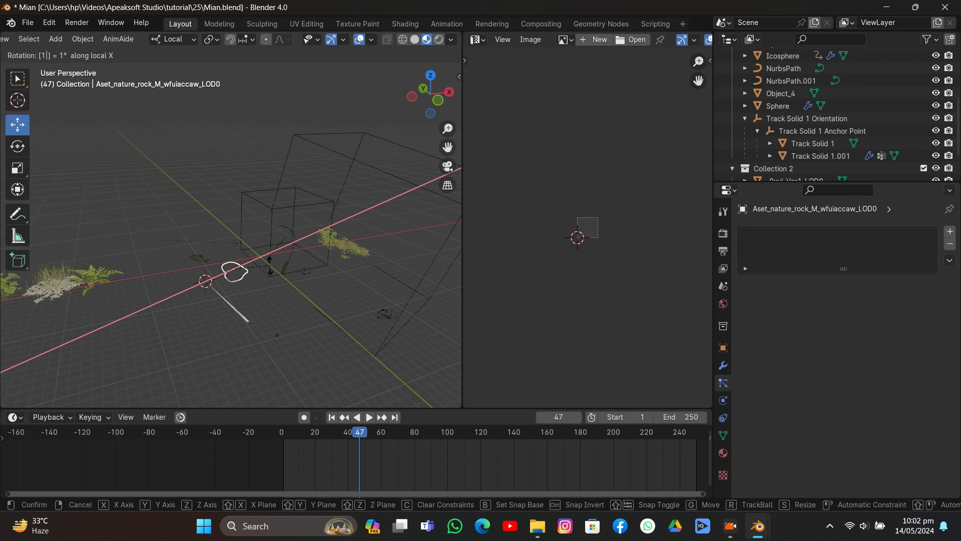
pyautogui.click(259, 277)
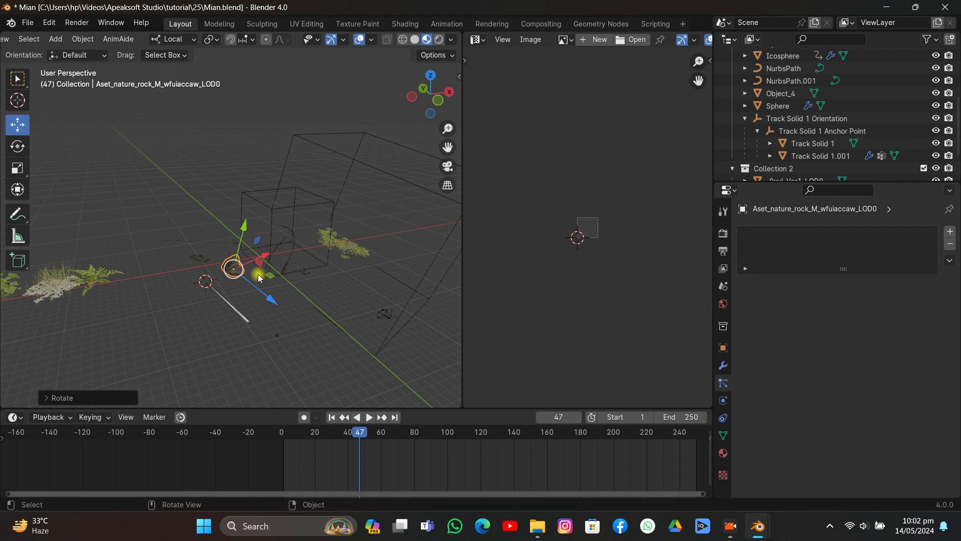
# - In camera view, move the rock along its local Z axis toward the laptop's front-left area and adjust its height along local Y
pyautogui.click(446, 169)
pyautogui.press('g')
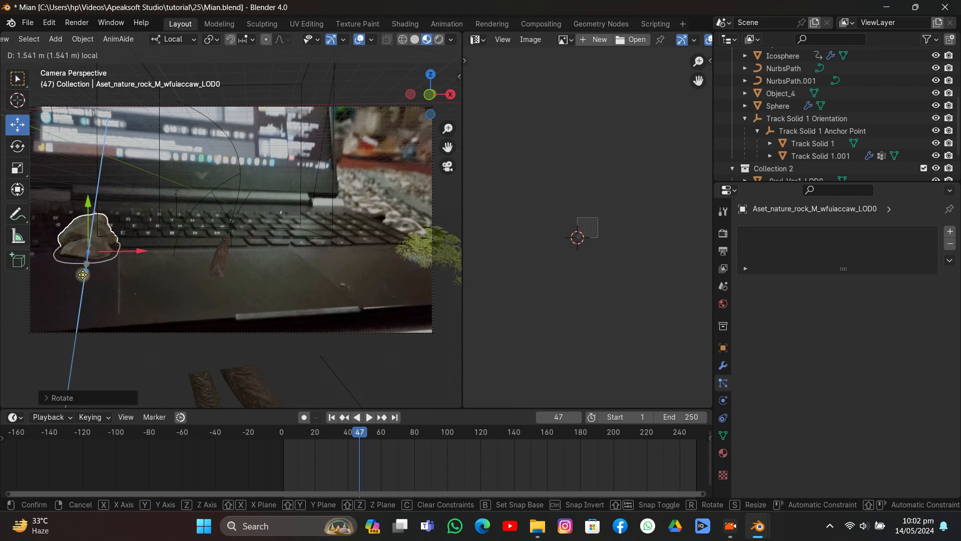
pyautogui.click(104, 287)
pyautogui.press('x')
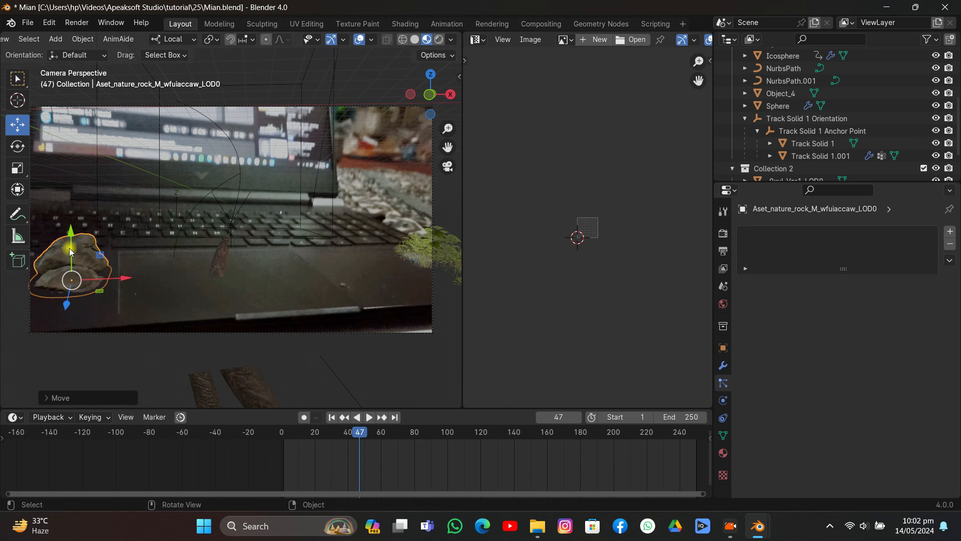
pyautogui.press('y')
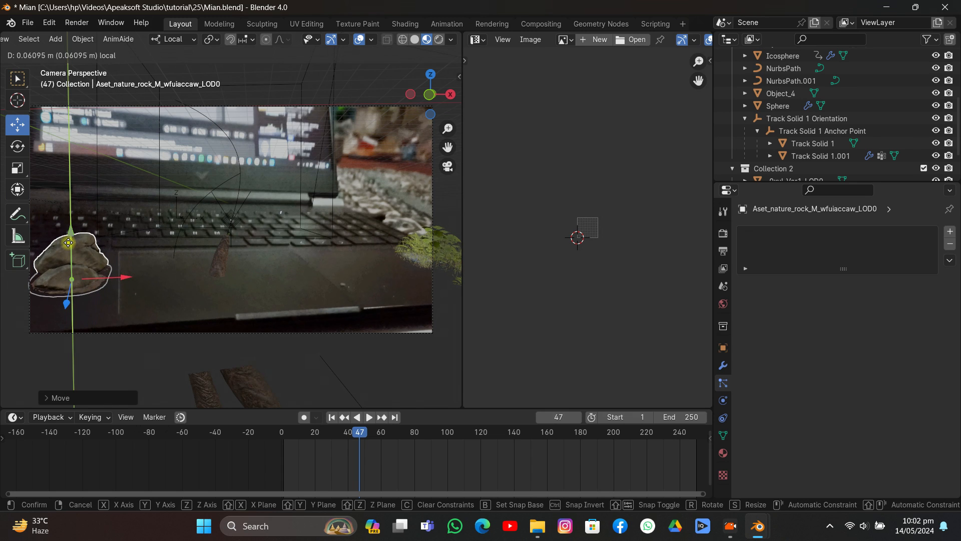
pyautogui.click(67, 242)
# - Move the rock along its local X axis to the right end of the laptop's palm rest, and deselect it
pyautogui.click(164, 227)
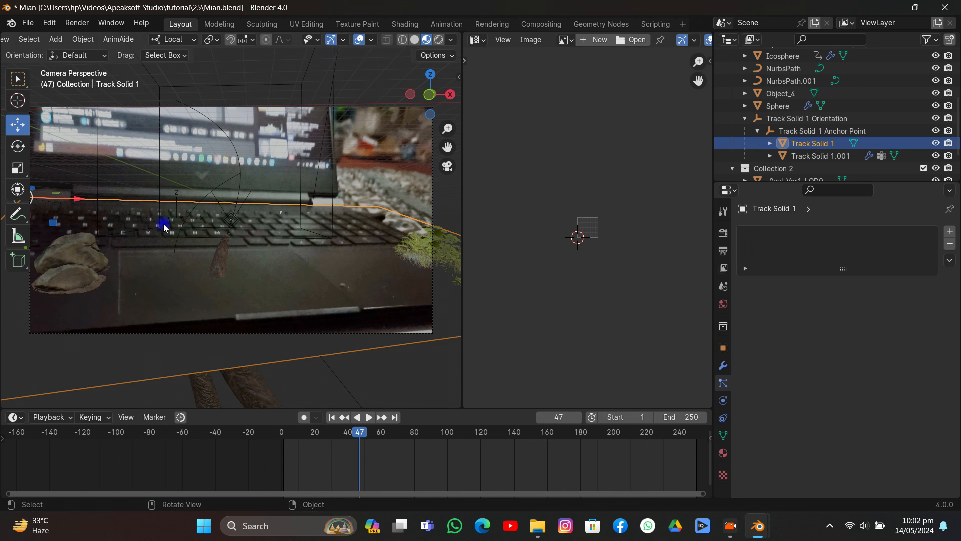
pyautogui.click(86, 262)
pyautogui.press('g')
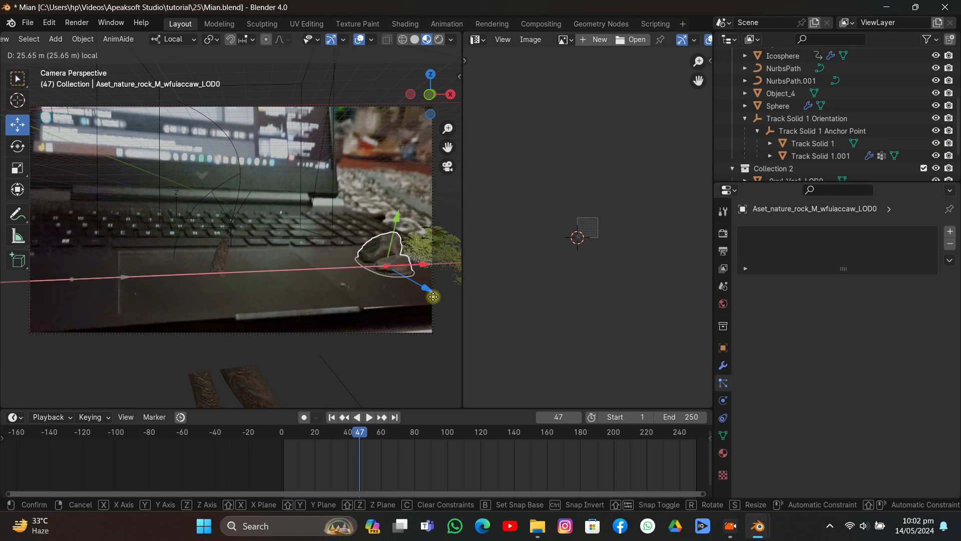
pyautogui.click(435, 299)
pyautogui.click(406, 193)
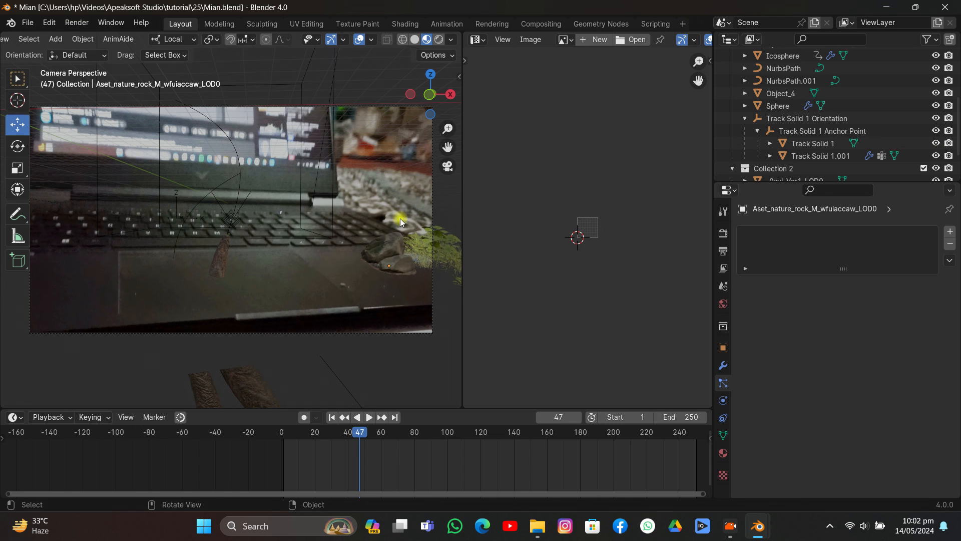
# - Snap the 3D cursor to the placed rock, and snap the second rock Aset_nature_rock_M_xf3odif_00_LOD0 to the cursor
pyautogui.scroll(-3, 288, 270)
pyautogui.click(342, 245)
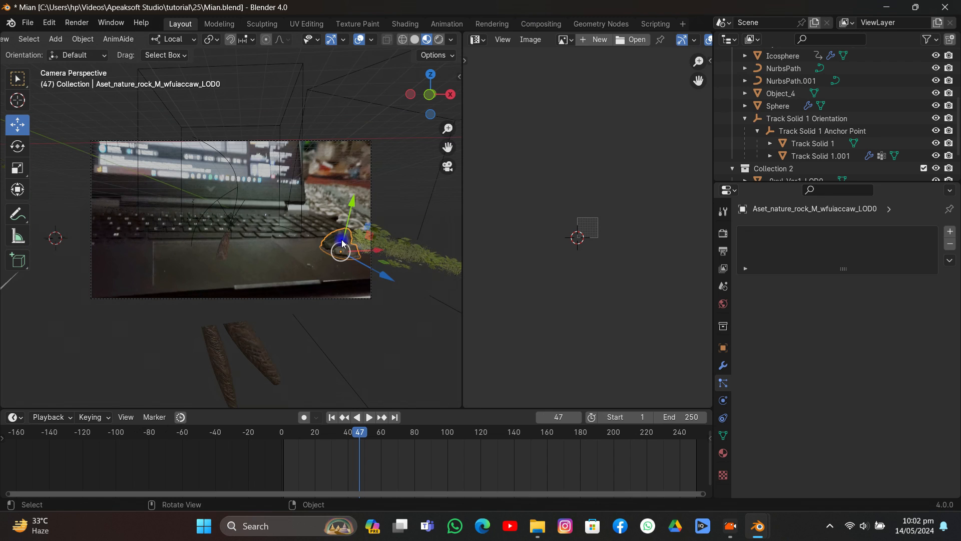
pyautogui.hotkey('shift', 's')
pyautogui.click(338, 307)
pyautogui.moveTo(339, 308); pyautogui.dragTo(360, 294, button='middle')
pyautogui.click(88, 311)
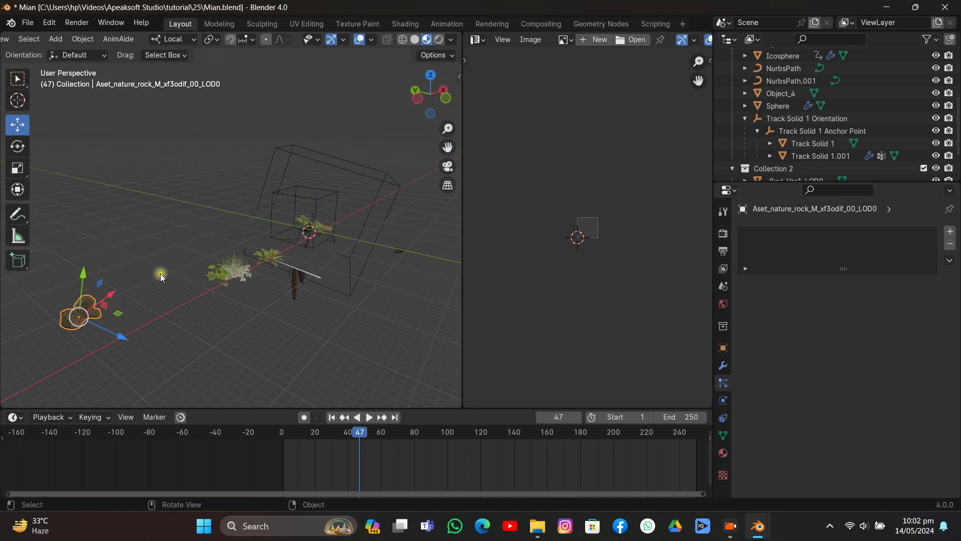
pyautogui.hotkey('shift', 's')
pyautogui.click(198, 200)
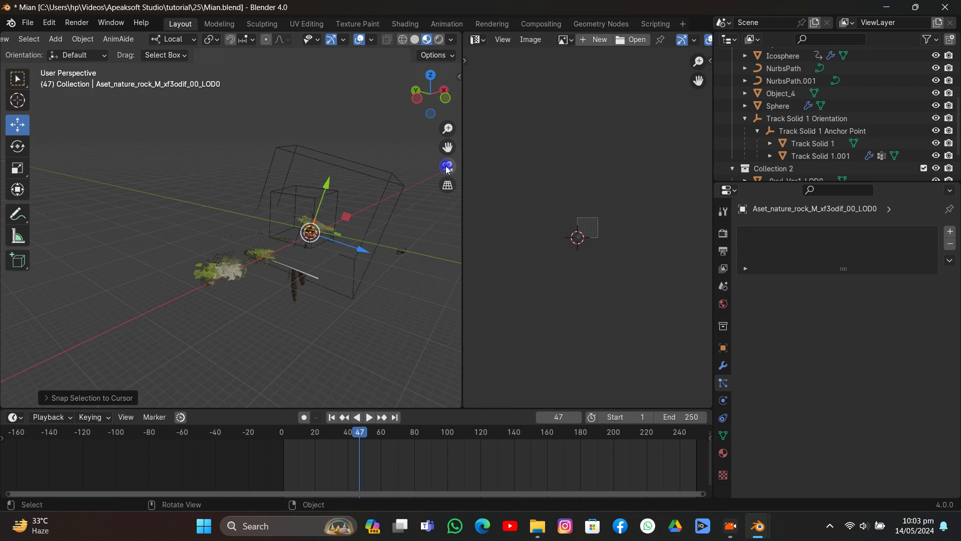
# - In camera view, copy the first rock's rotation to the second rock
pyautogui.click(447, 167)
pyautogui.moveTo(427, 264); pyautogui.dragTo(371, 266)
pyautogui.keyDown('shift'); pyautogui.click(391, 251); pyautogui.keyUp('shift')
pyautogui.hotkey('ctrl', 'c')
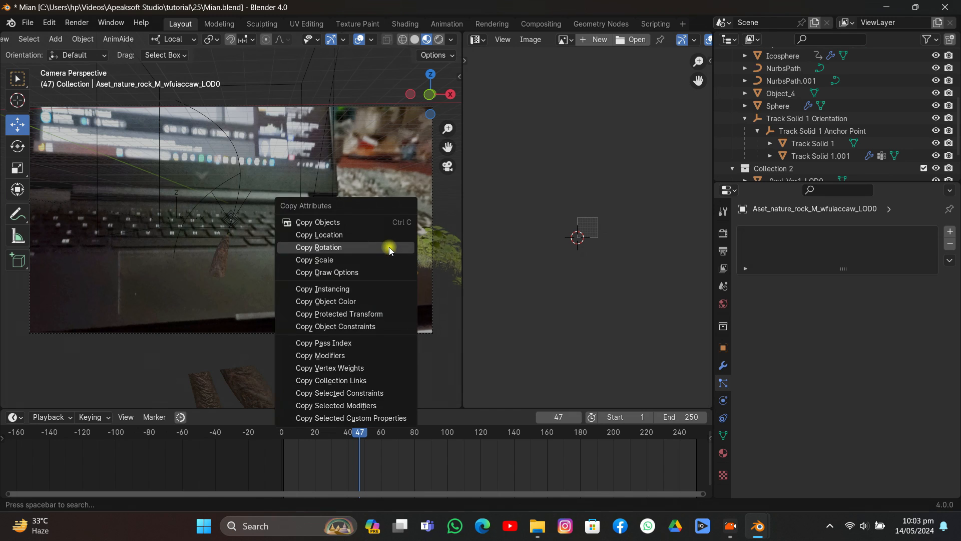
pyautogui.click(389, 247)
# - Move the second rock along its local X axis to the left part of the palm rest and scale it down slightly
pyautogui.click(351, 260)
pyautogui.moveTo(364, 266); pyautogui.dragTo(89, 287)
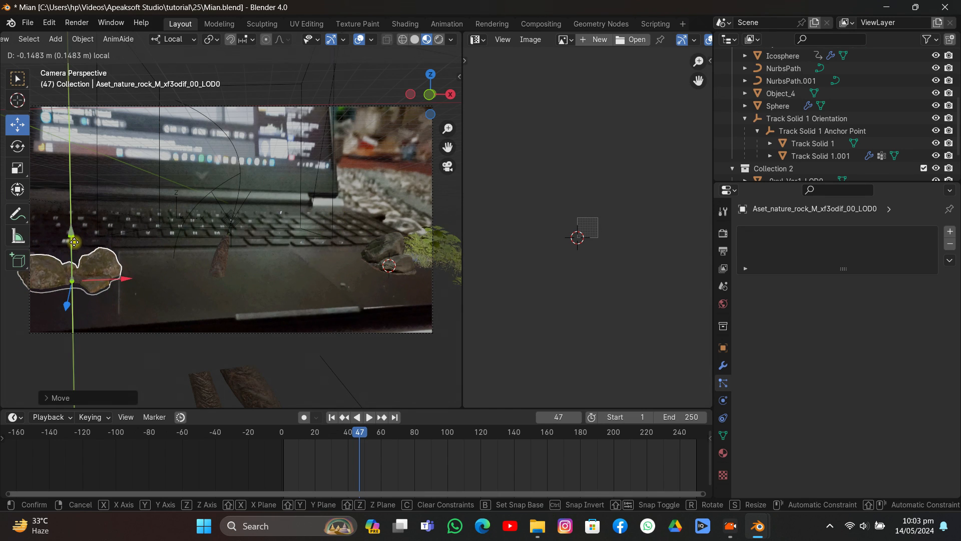
pyautogui.press('s')
pyautogui.click(182, 304)
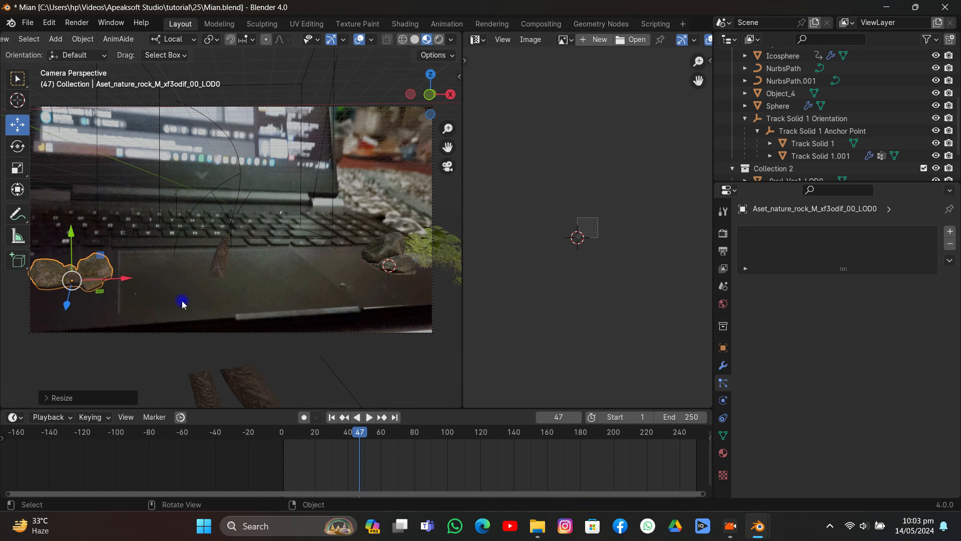
pyautogui.click(368, 176)
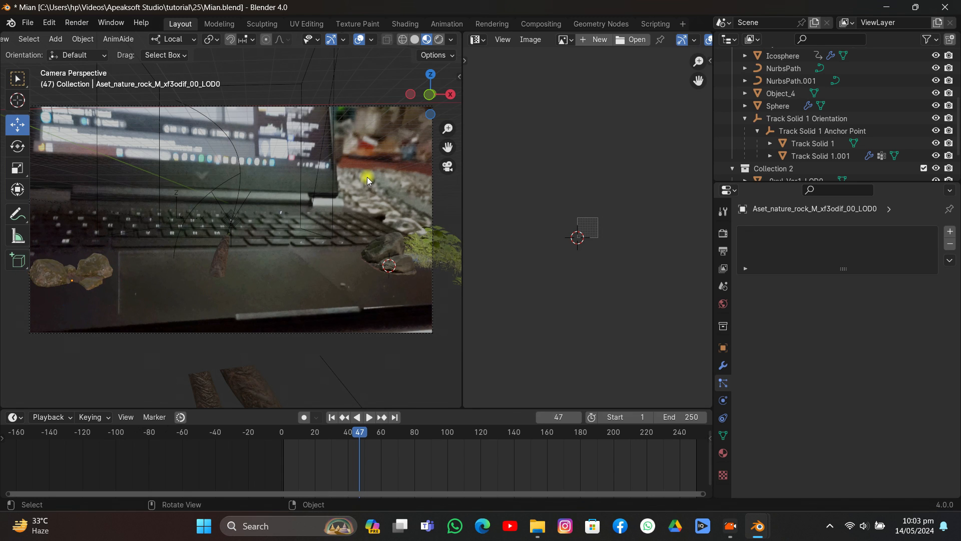
# - Play the animation up to frame 151 to check the rocks and plants, and save the file
pyautogui.press('space')
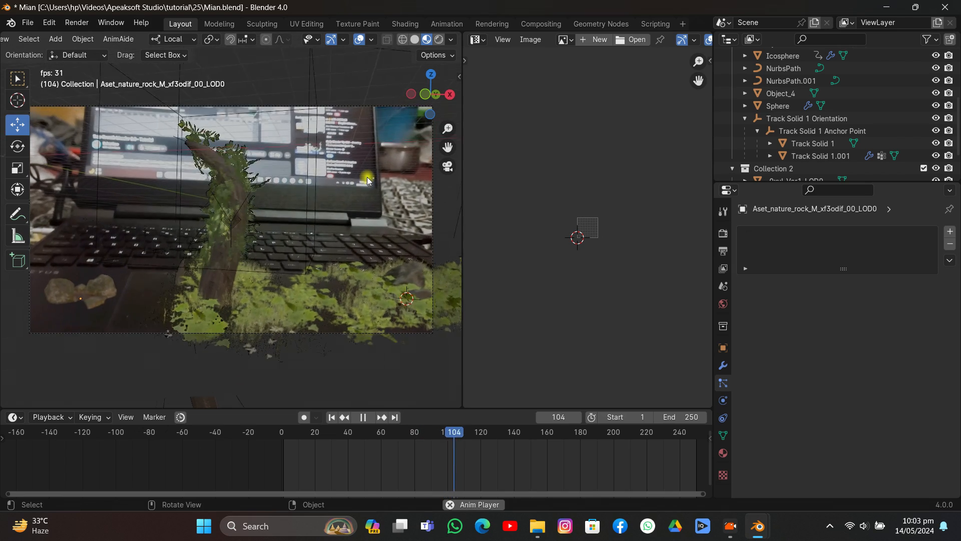
pyautogui.press('space')
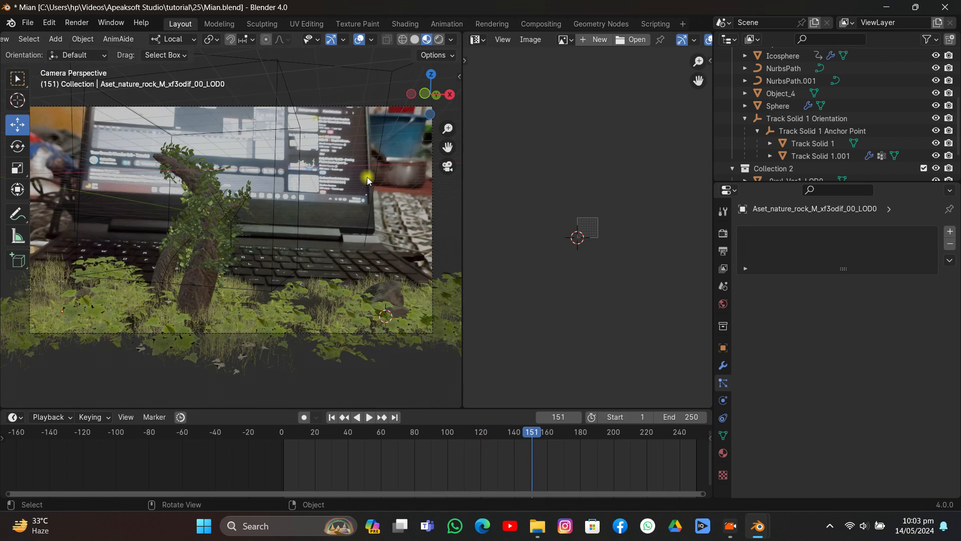
pyautogui.hotkey('ctrl', 's')
# - Switch the viewport to Rendered shading and hide the Icosphere in both the viewport and renders
pyautogui.click(723, 304)
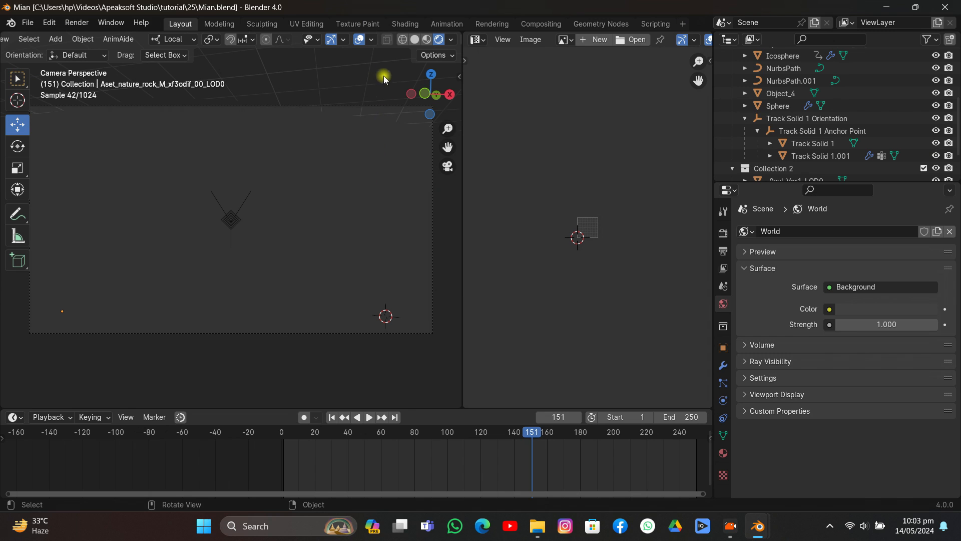
pyautogui.moveTo(386, 106); pyautogui.dragTo(272, 178, button='middle')
pyautogui.click(331, 182)
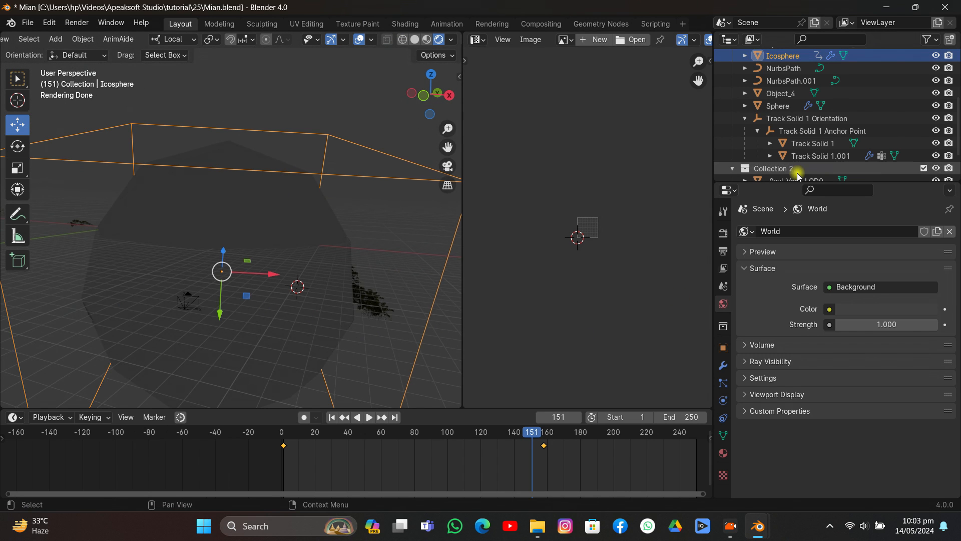
pyautogui.scroll(2, 890, 127)
pyautogui.click(936, 80)
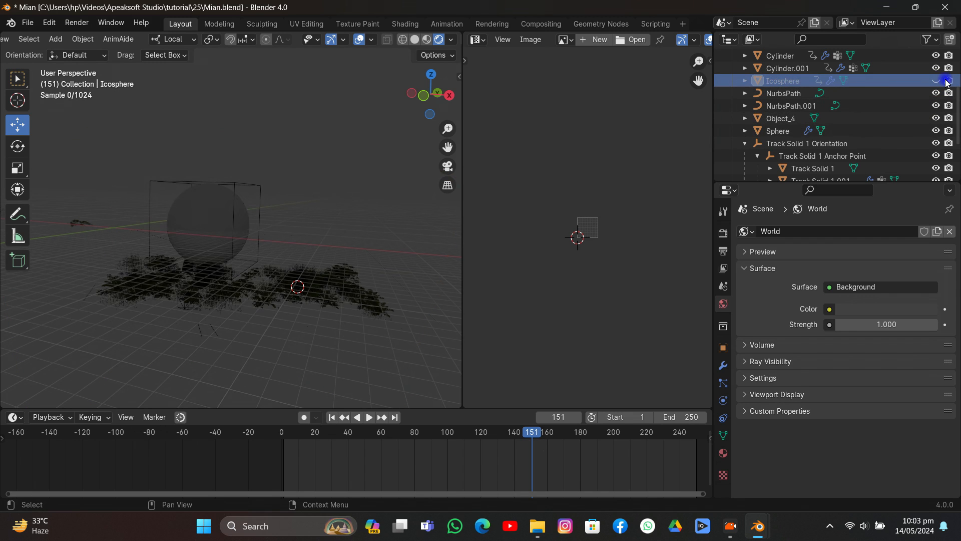
pyautogui.click(947, 81)
# - Hide the Sphere around the tentacles in both the viewport and renders
pyautogui.click(228, 206)
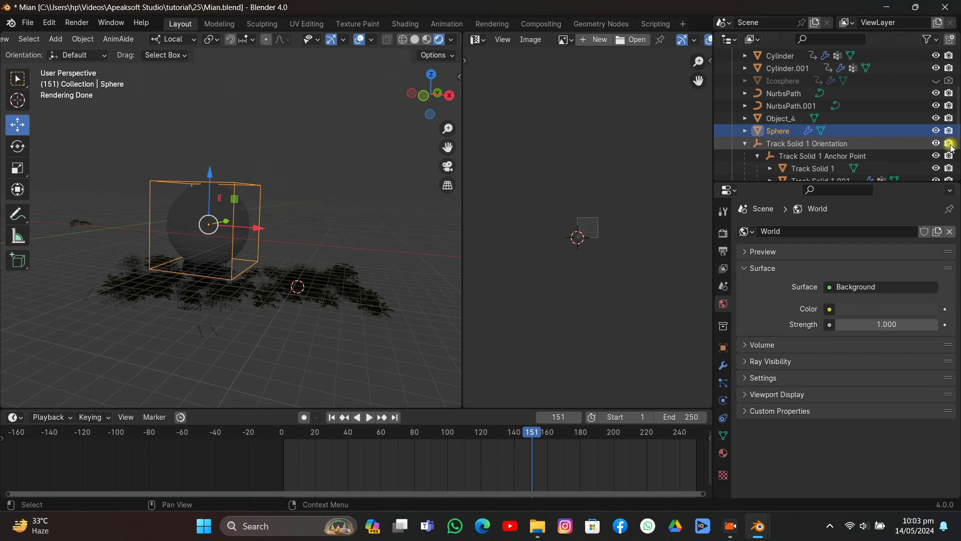
pyautogui.click(936, 131)
pyautogui.click(948, 131)
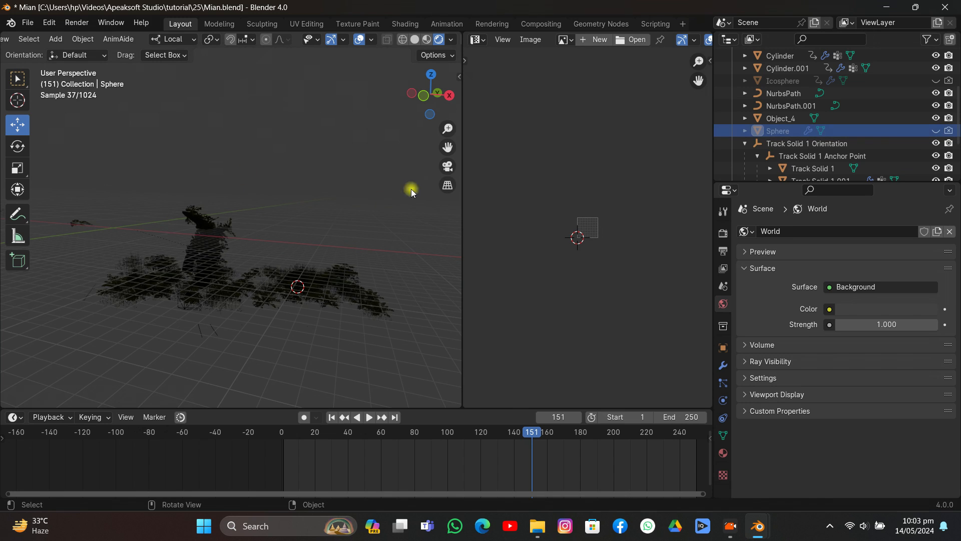
# - Return to camera view and enable the Transparent film option in the Cycles render settings
pyautogui.click(449, 167)
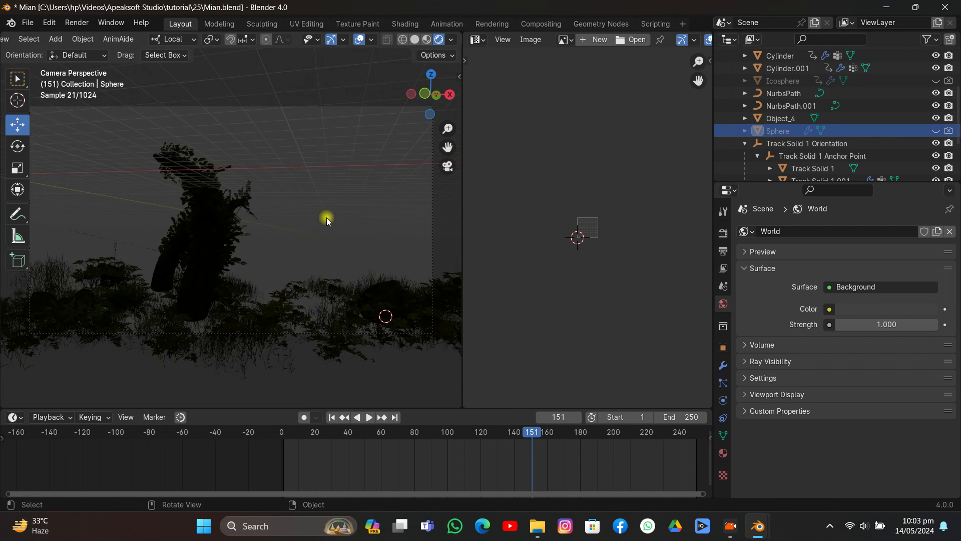
pyautogui.hotkey('shift', 'a')
pyautogui.click(723, 233)
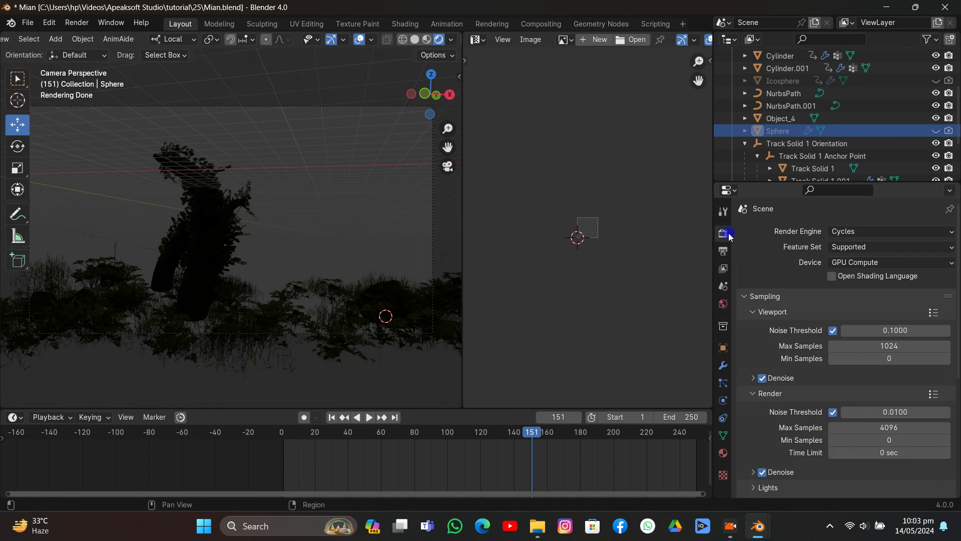
pyautogui.scroll(-6, 812, 304)
pyautogui.scroll(-1, 812, 304)
pyautogui.click(767, 407)
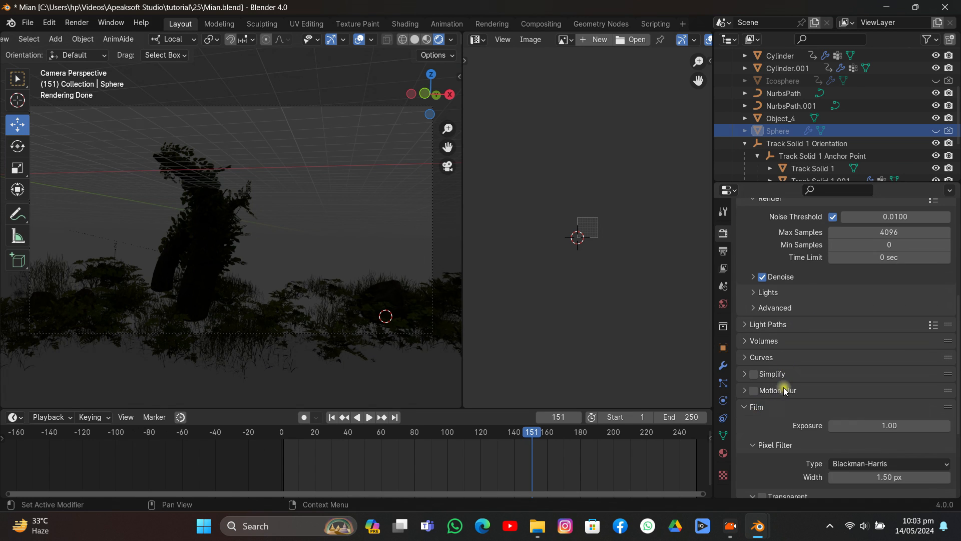
pyautogui.scroll(-6, 783, 386)
pyautogui.click(762, 371)
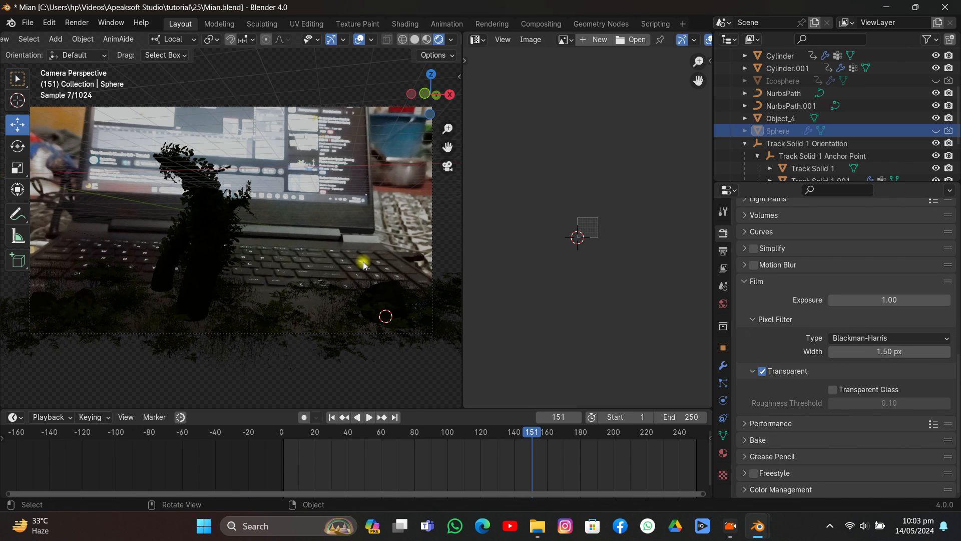
# - Add an area light at the 3D cursor and raise it about 15.7 m along its local Z axis
pyautogui.hotkey('shift', 'a')
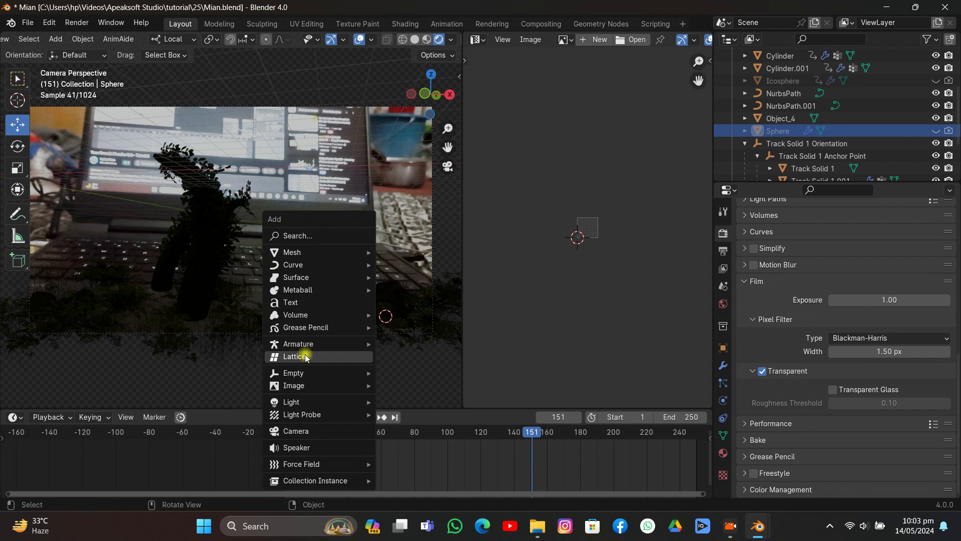
pyautogui.moveTo(298, 406)
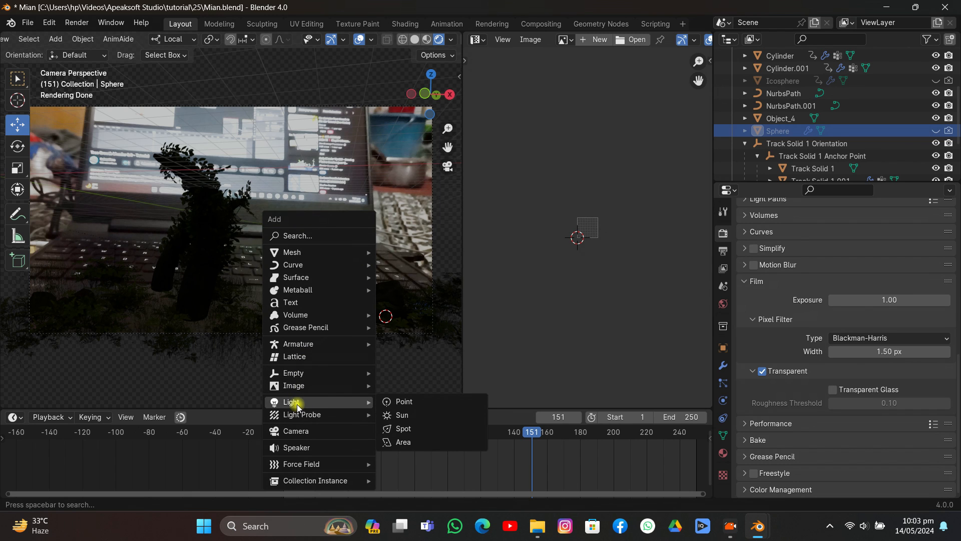
pyautogui.click(401, 442)
pyautogui.press('g')
pyautogui.press('z')
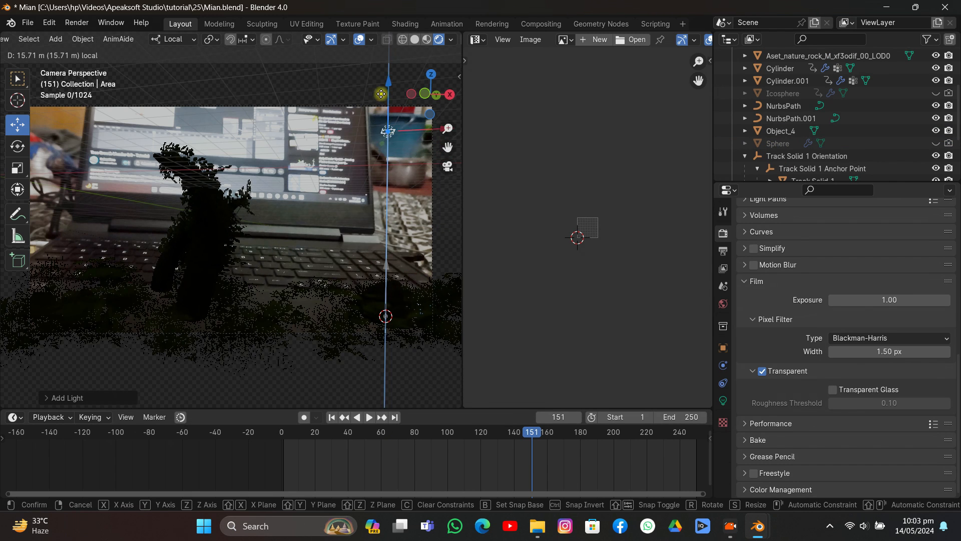
pyautogui.click(388, 131)
# - Rotate the area light so it points diagonally down toward the tentacles, and scale it up to a large emitter
pyautogui.press('r')
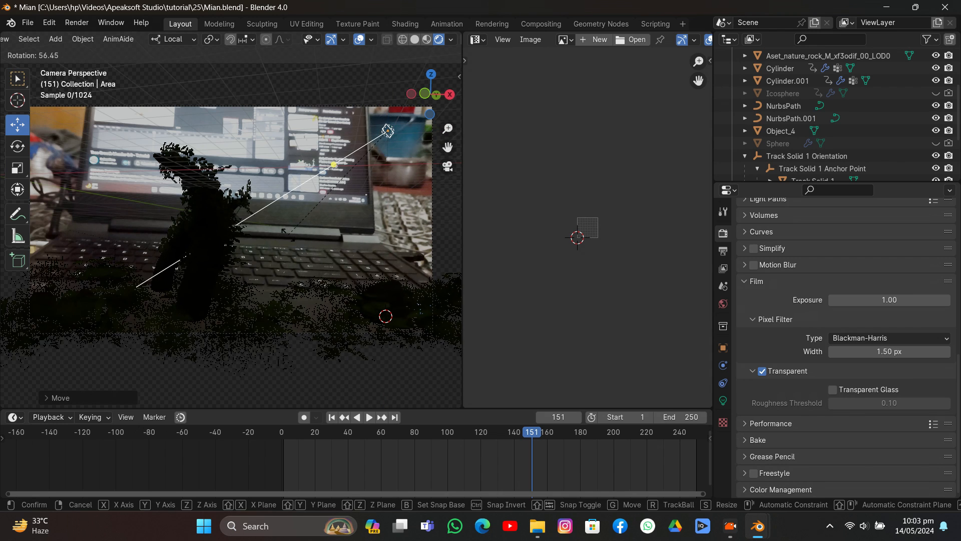
pyautogui.press('s')
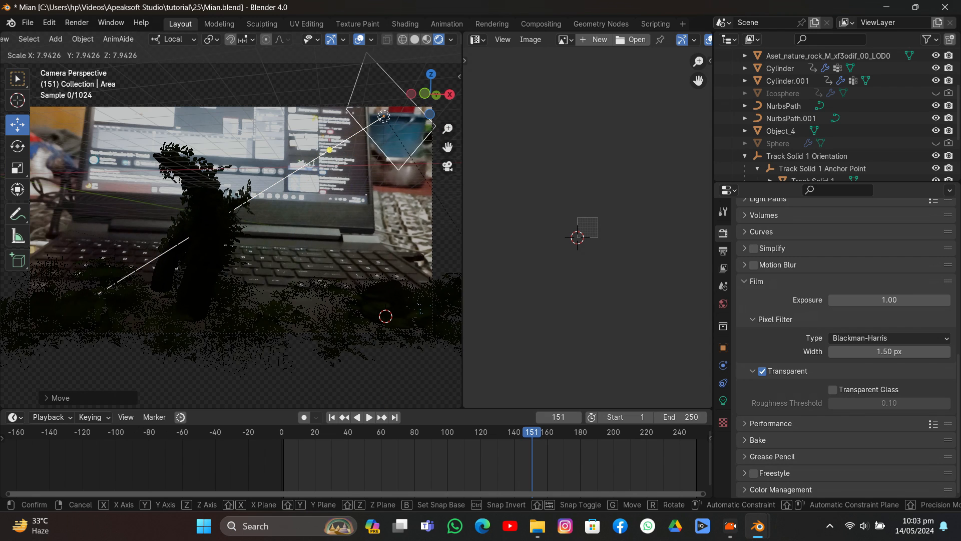
pyautogui.click(242, 72)
pyautogui.press('r')
pyautogui.press('r')
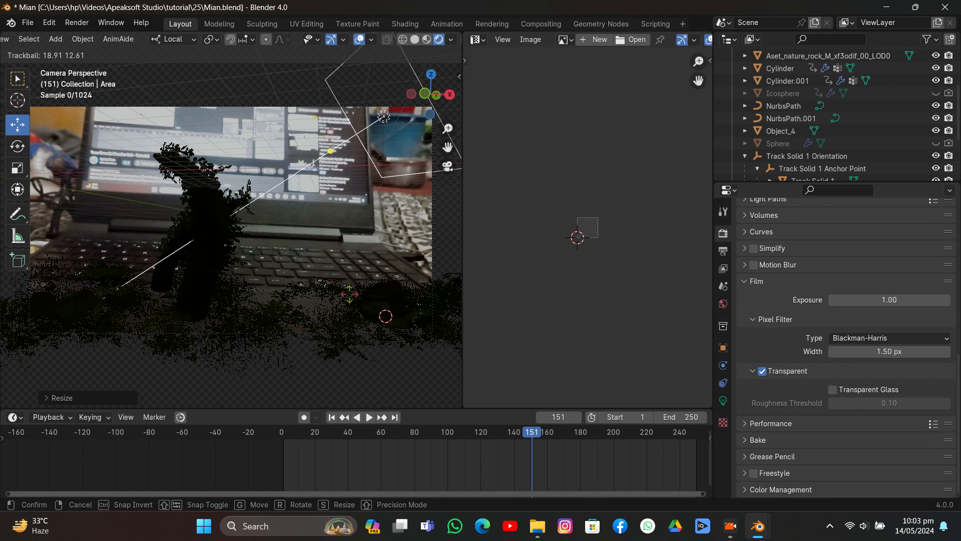
pyautogui.click(348, 222)
pyautogui.press('s')
pyautogui.click(414, 341)
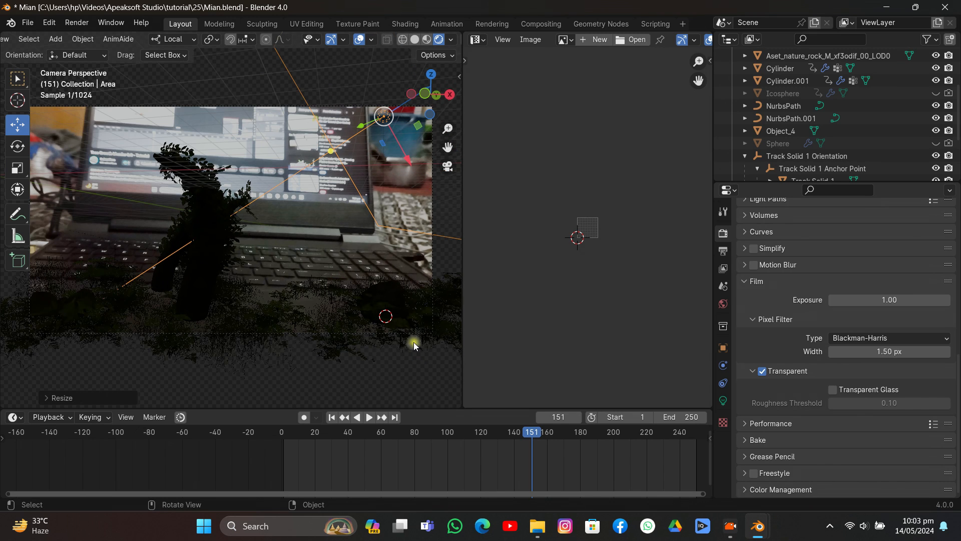
# - Set the area light's power to 5000 W
pyautogui.click(723, 401)
pyautogui.click(903, 296)
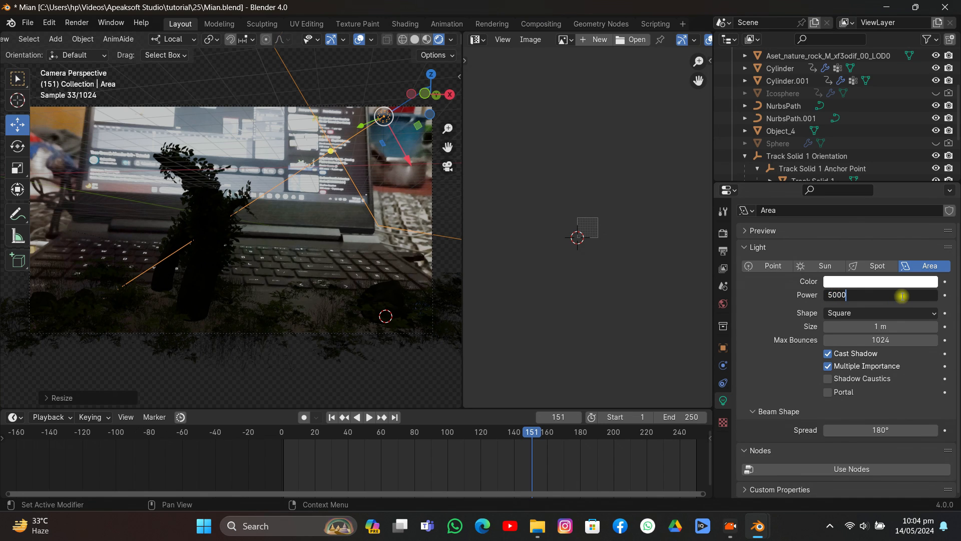
pyautogui.press('Return')
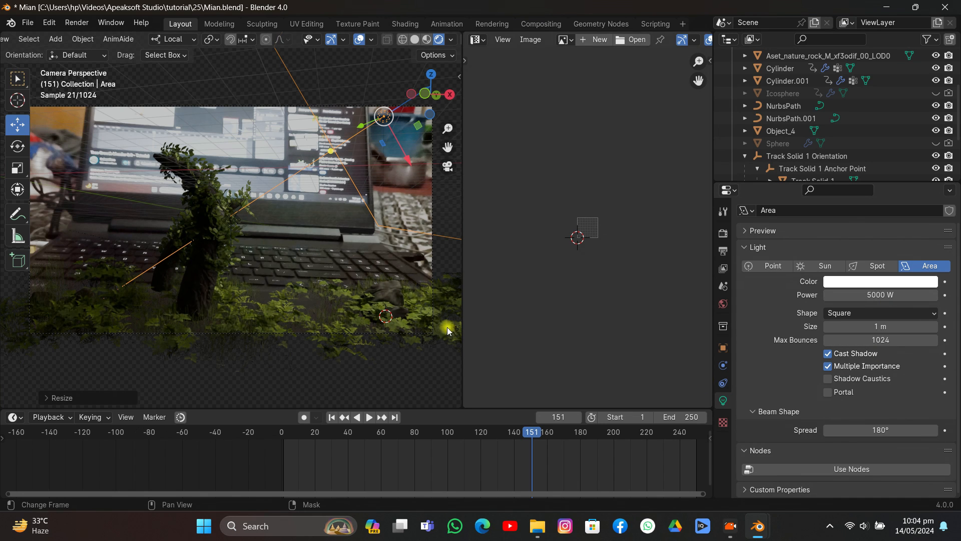
# - Move the area light higher above the laptop screen and rotate it to aim down at the tentacles and ground plants
pyautogui.moveTo(400, 158); pyautogui.dragTo(360, 84)
pyautogui.press('r')
pyautogui.press('r')
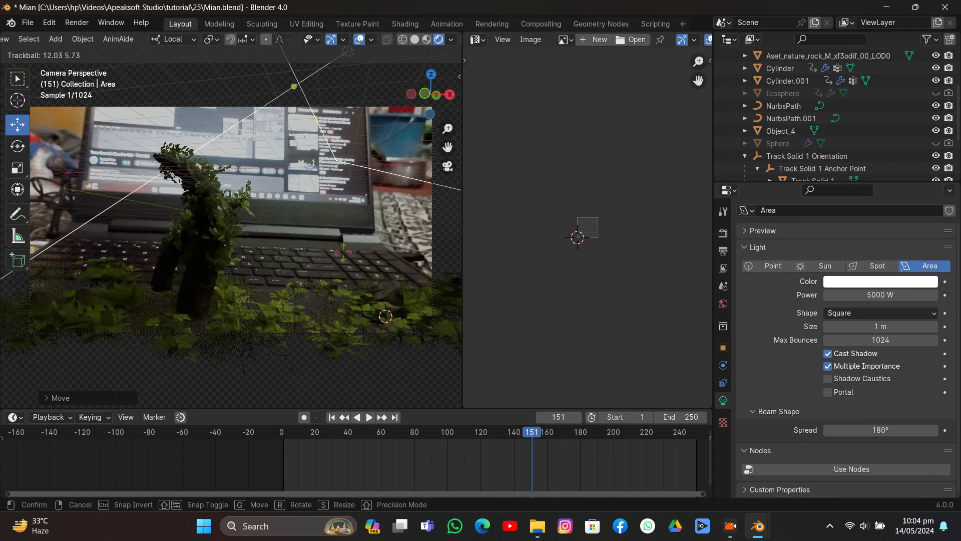
pyautogui.click(344, 253)
pyautogui.press('r')
pyautogui.click(364, 253)
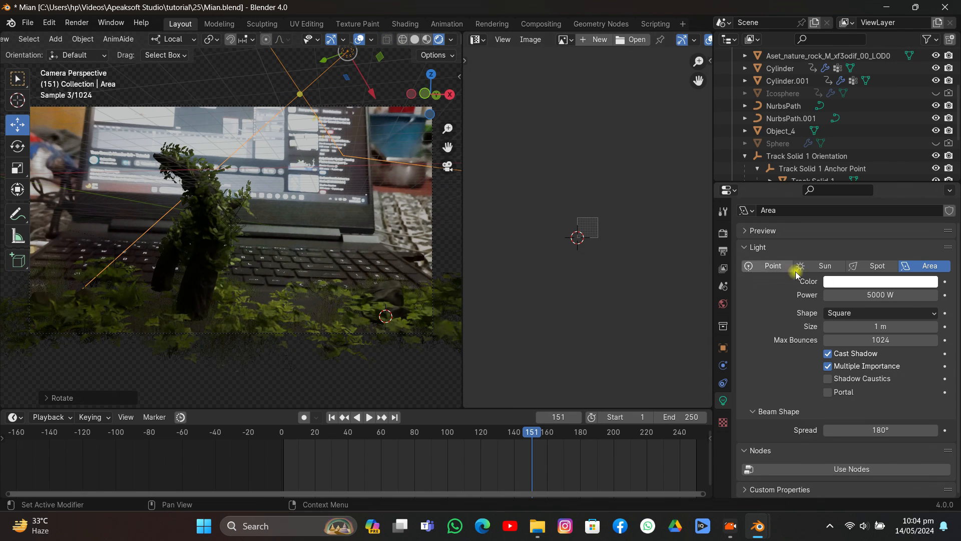
# - Raise the area light's power to 10000 W
pyautogui.click(879, 294)
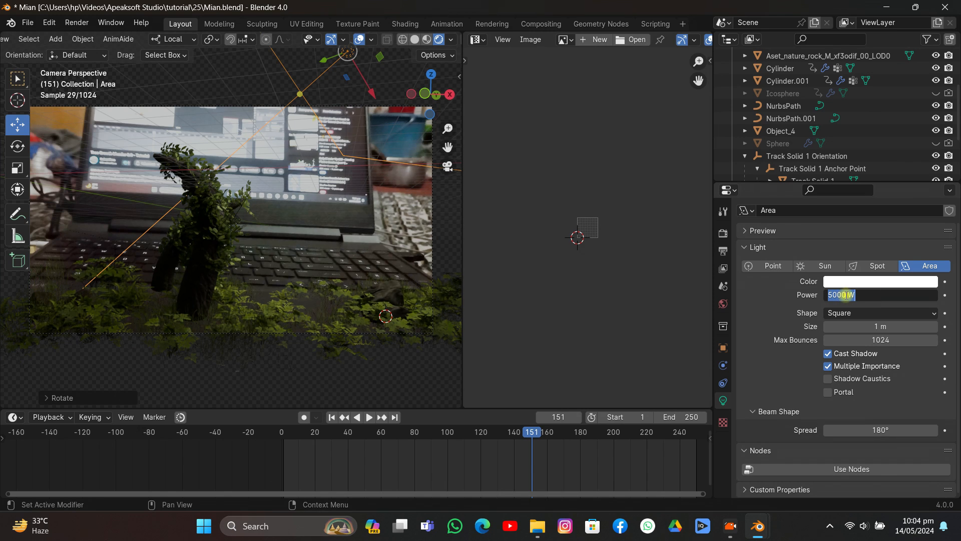
pyautogui.moveTo(835, 294); pyautogui.dragTo(832, 295)
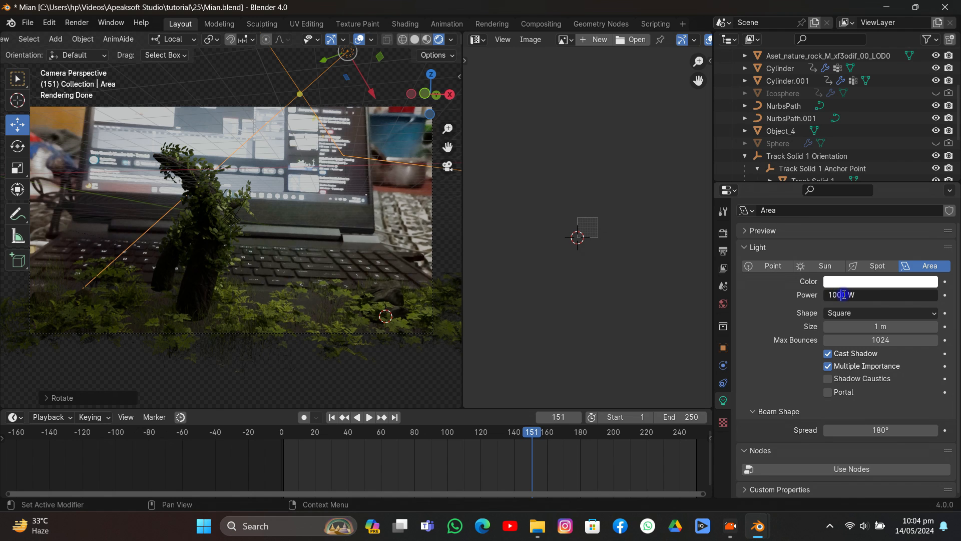
pyautogui.press('Return')
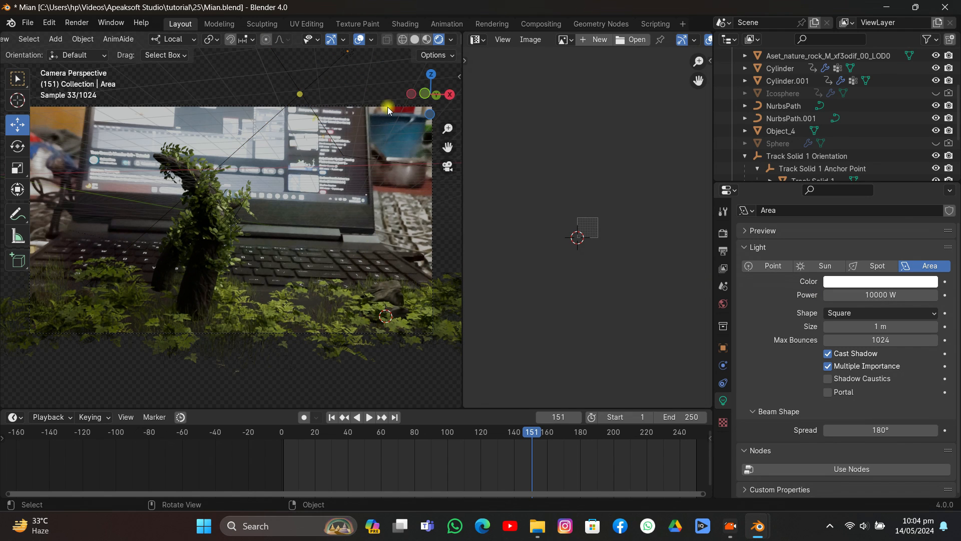
# - Switch the viewport to Solid shading, then duplicate the area light and place the copy away from the original
pyautogui.click(415, 39)
pyautogui.moveTo(365, 103)
pyautogui.mouseDown(button='middle')
pyautogui.moveTo(278, 184)
pyautogui.moveTo(153, 161)
pyautogui.mouseUp(button='middle')
pyautogui.moveTo(209, 146); pyautogui.dragTo(148, 176, button='middle')
pyautogui.hotkey('shift', 'd')
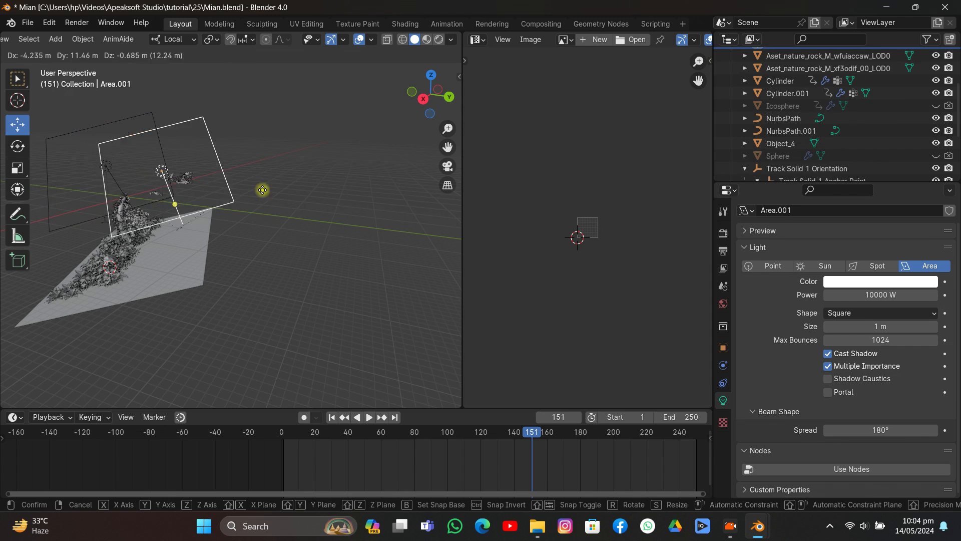
pyautogui.click(328, 179)
# - Turn the duplicated area light upright with free rotations and move it about 11.5 m so it lines up with the tentacles
pyautogui.moveTo(304, 188); pyautogui.dragTo(206, 222, button='middle')
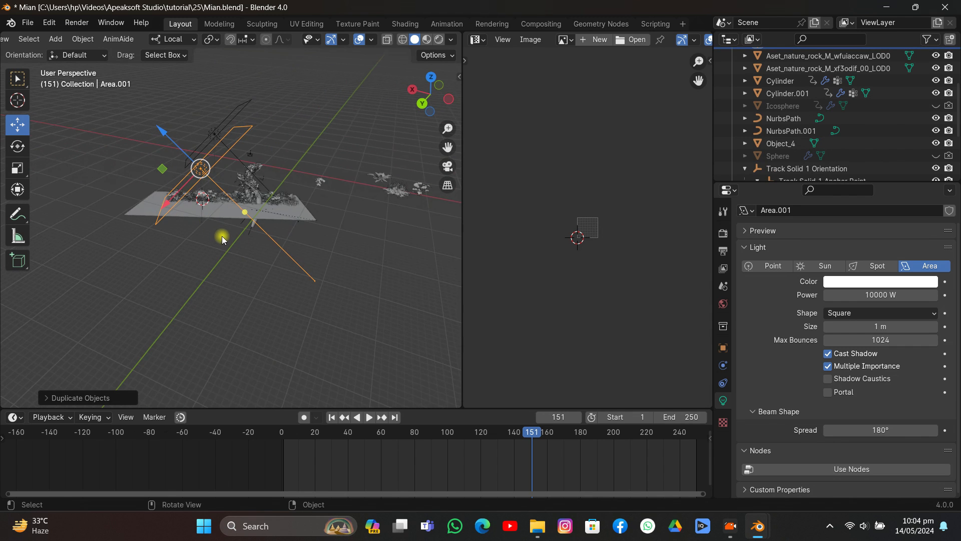
pyautogui.press('r')
pyautogui.press('r')
pyautogui.click(308, 308)
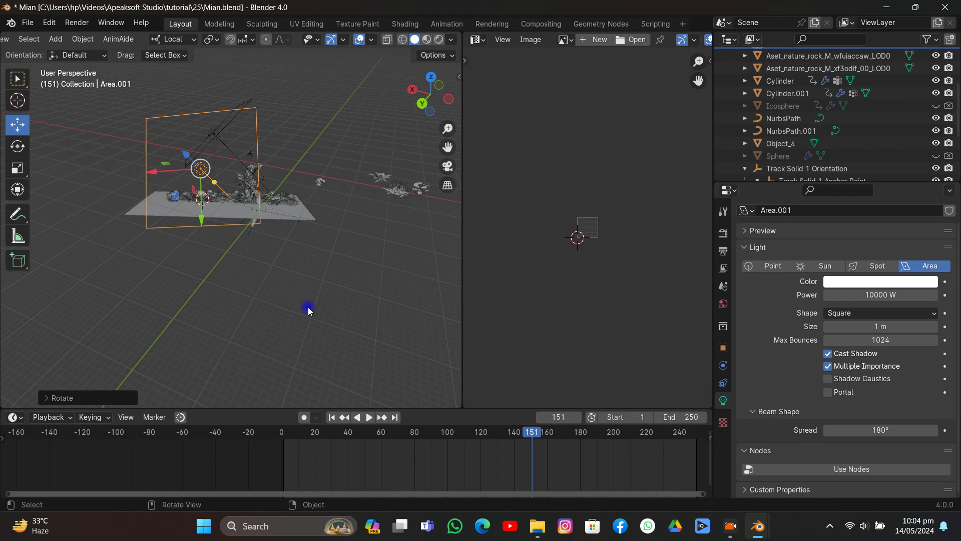
pyautogui.press('r')
pyautogui.press('r')
pyautogui.click(300, 291)
pyautogui.press('g')
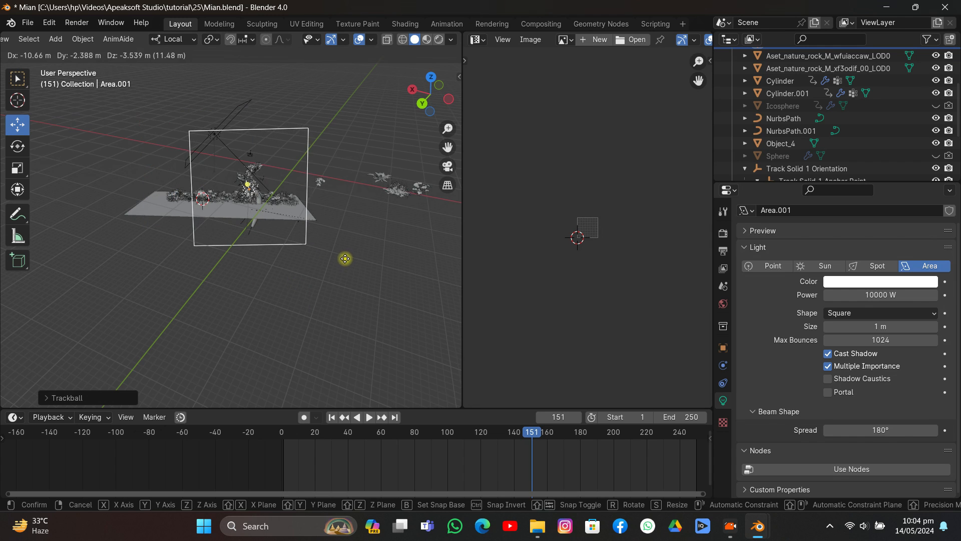
pyautogui.click(345, 260)
# - In camera view, raise the duplicated area light above the tentacles and fine-tune its rotation
pyautogui.click(443, 174)
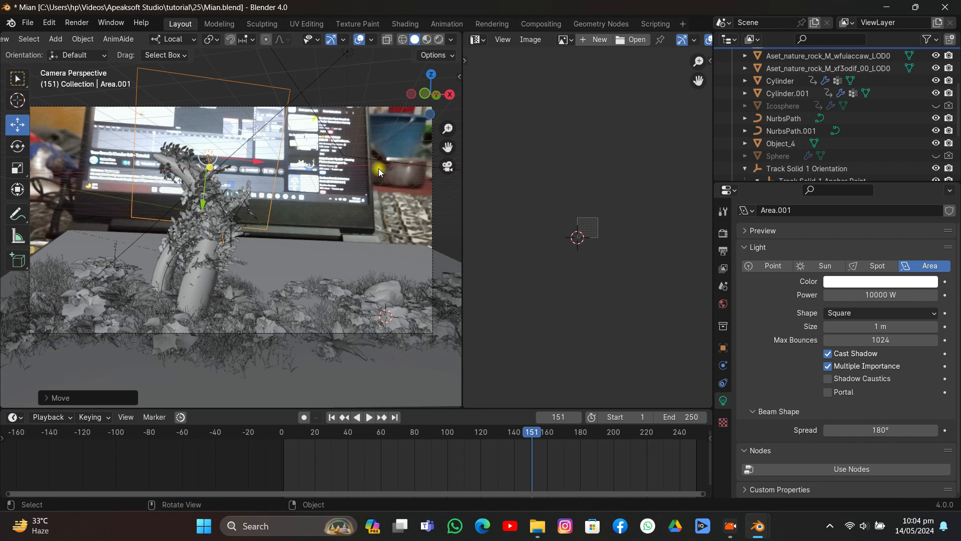
pyautogui.press('r')
pyautogui.click(238, 245)
pyautogui.press('g')
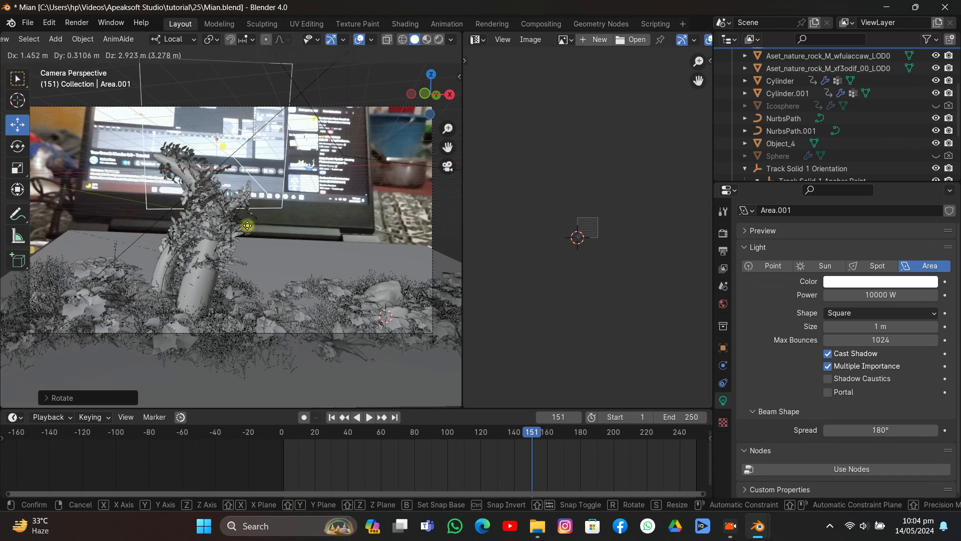
pyautogui.click(243, 235)
pyautogui.press('r')
pyautogui.press('r')
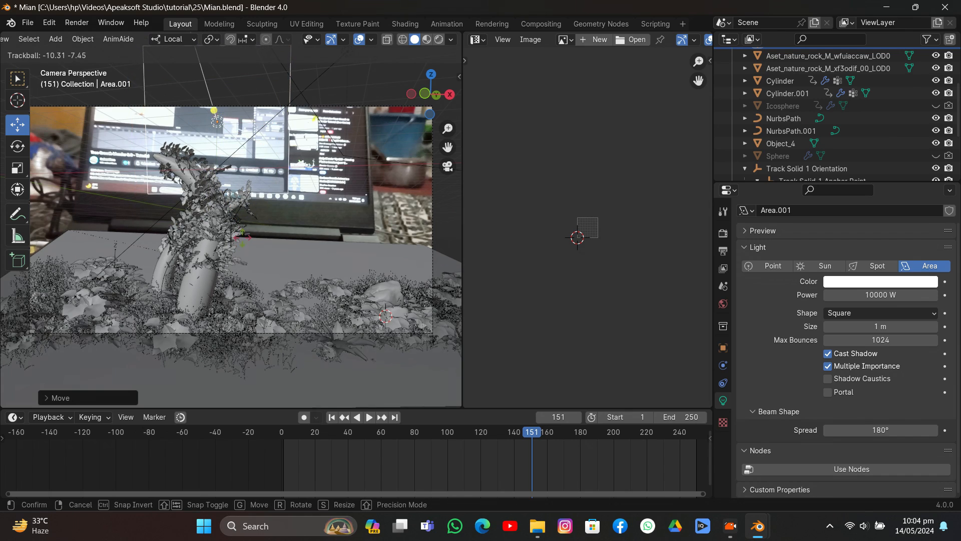
pyautogui.click(302, 212)
pyautogui.press('r')
pyautogui.click(305, 208)
pyautogui.press('r')
pyautogui.press('r')
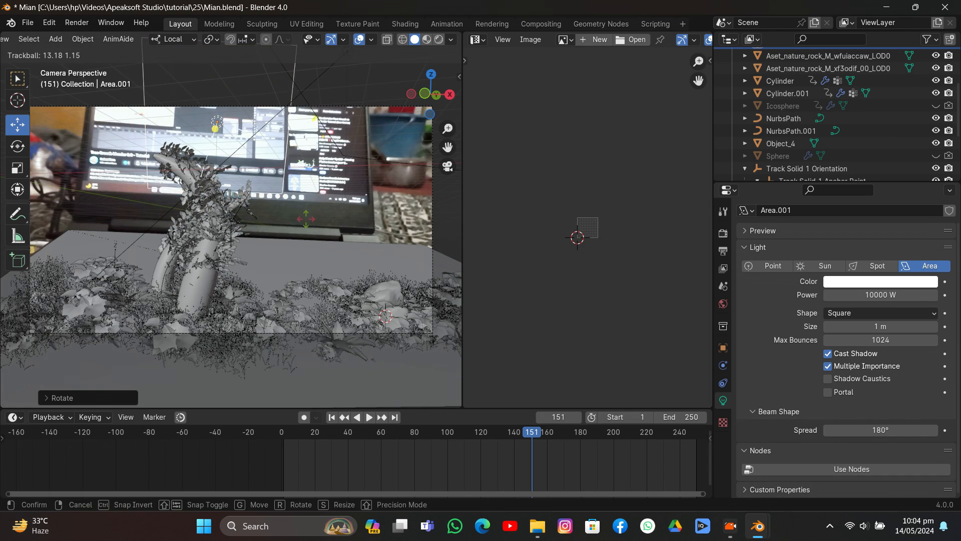
pyautogui.click(309, 195)
# - Widen the duplicated area light along its local X axis and shift it about 1.88 m along that axis
pyautogui.press('s')
pyautogui.press('x')
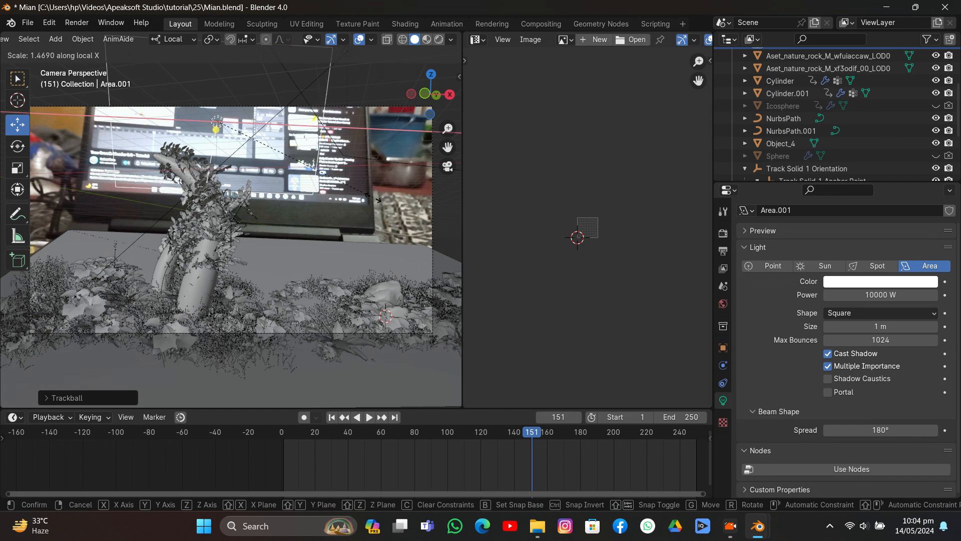
pyautogui.click(266, 147)
pyautogui.press('g')
pyautogui.press('x')
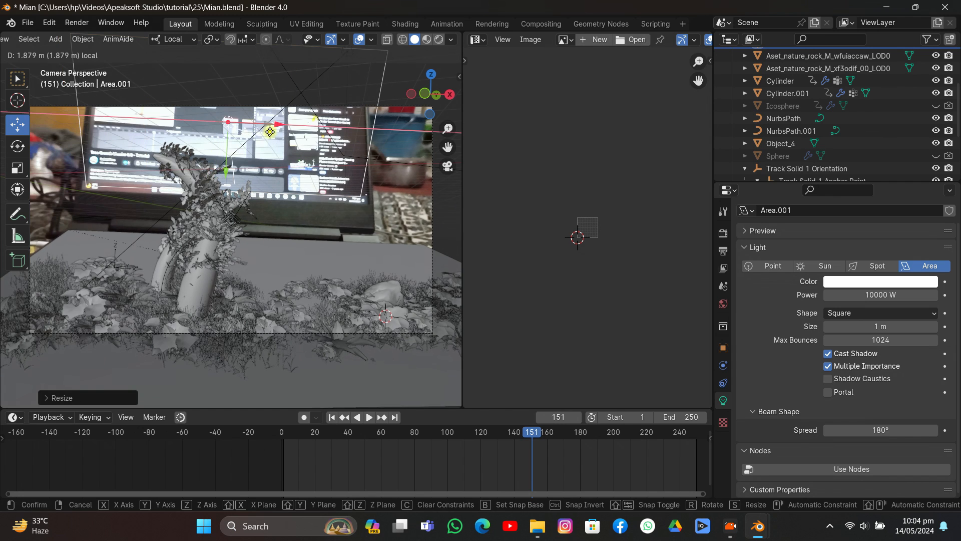
pyautogui.click(270, 132)
# - Switch the viewport to Rendered shading and save the Blender file
pyautogui.click(435, 40)
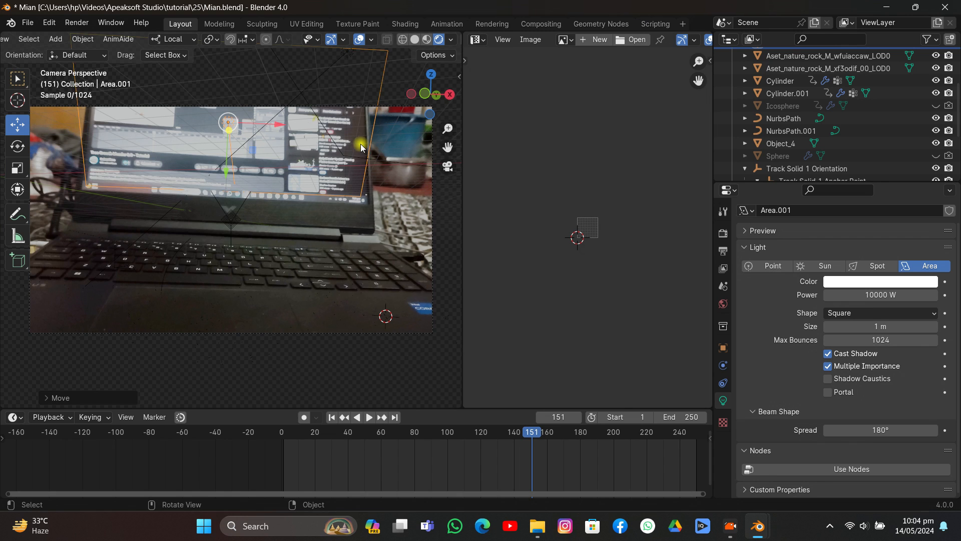
pyautogui.hotkey('ctrl', 's')
pyautogui.click(388, 172)
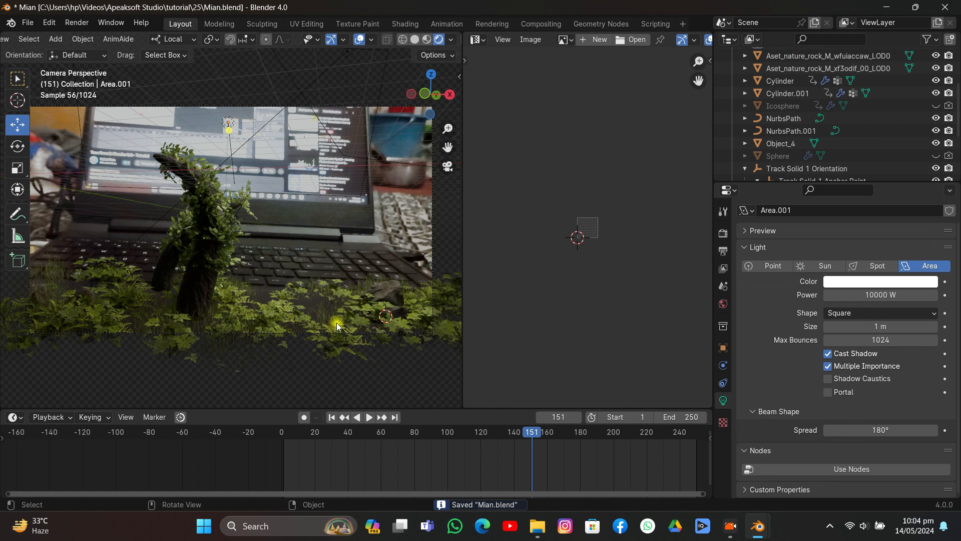
# - Examine the rendered plants and lighting up close at frame 179 and at frame 1
pyautogui.scroll(1, 337, 323)
pyautogui.moveTo(537, 435); pyautogui.dragTo(579, 436)
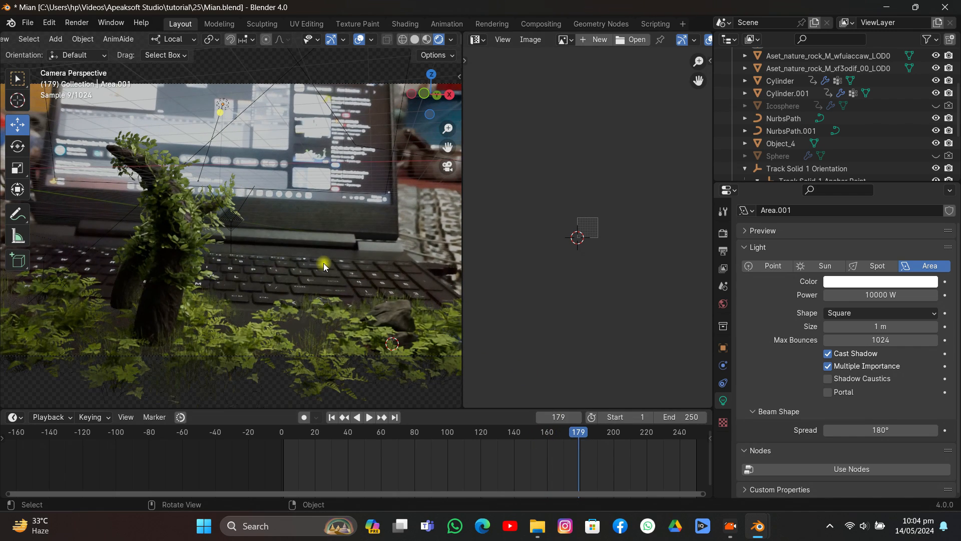
pyautogui.scroll(3, 324, 262)
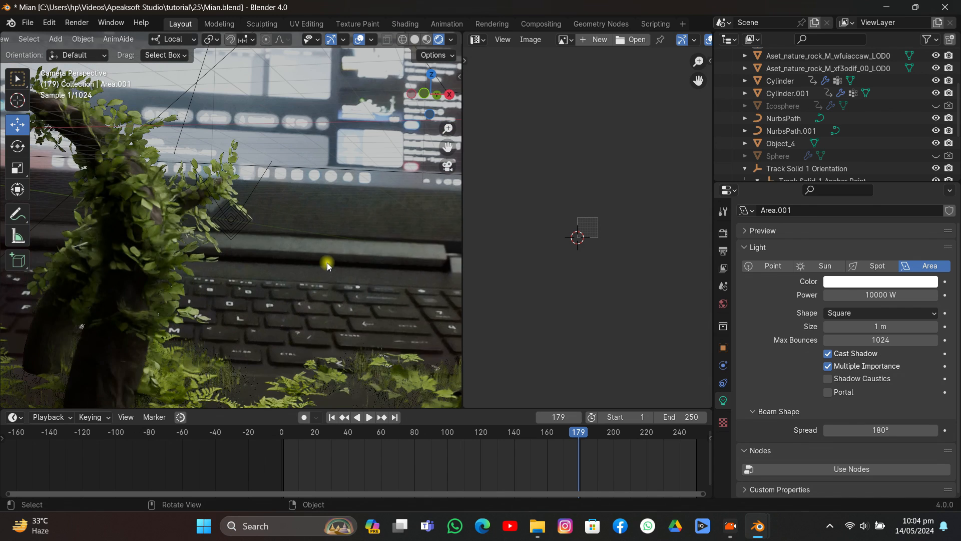
pyautogui.click(332, 417)
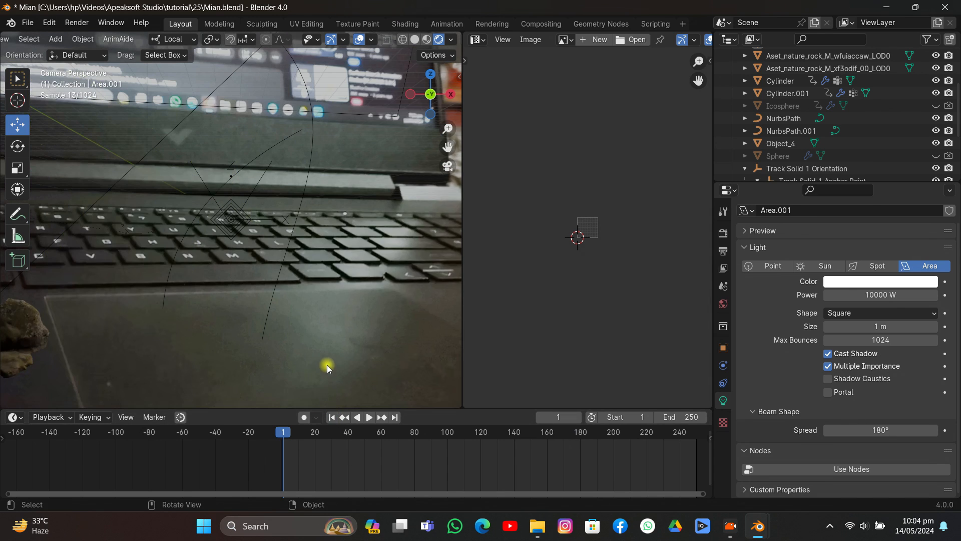
pyautogui.scroll(-4, 326, 360)
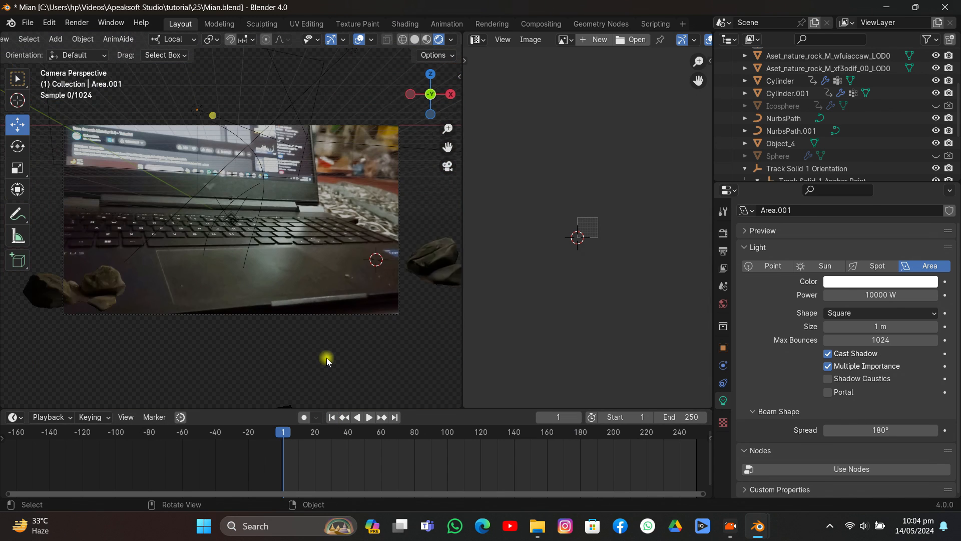
# - Return the viewport to Solid shading and enable Use Nodes in the Compositing workspace
pyautogui.click(414, 39)
pyautogui.click(542, 24)
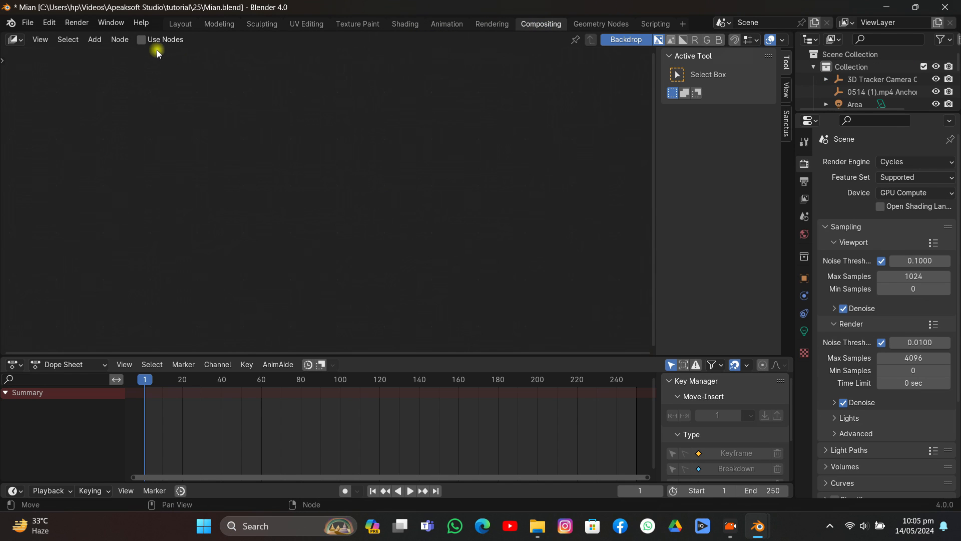
pyautogui.click(149, 40)
pyautogui.moveTo(314, 112); pyautogui.dragTo(165, 138)
# - Add a Movie Clip node using 0514 (1).mp4 and place it below the Render Layers node
pyautogui.hotkey('shift', 'a')
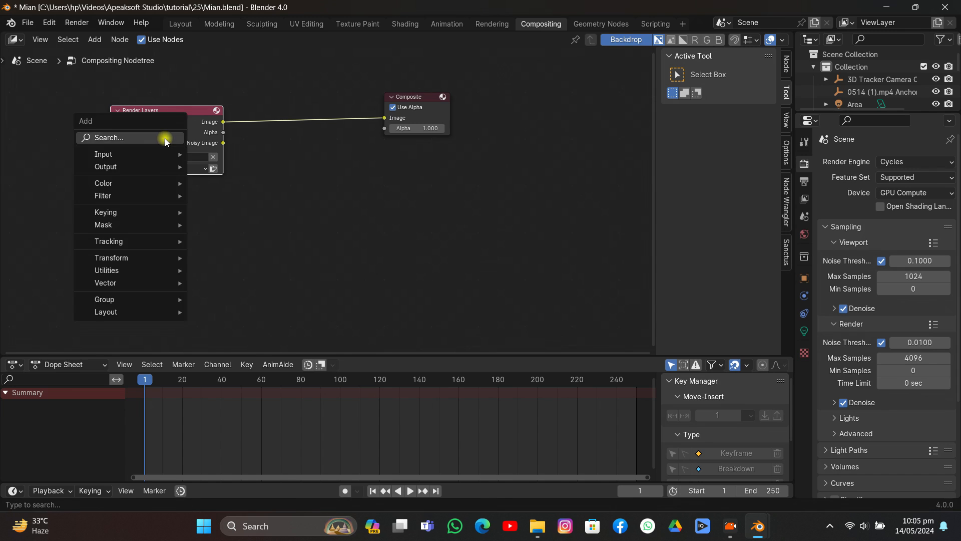
pyautogui.write('mo')
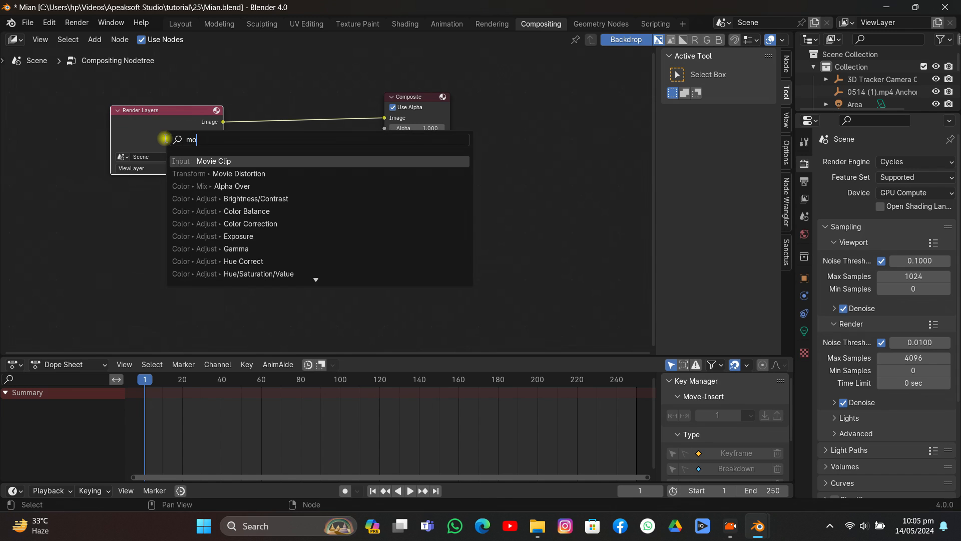
pyautogui.click(179, 160)
pyautogui.click(126, 192)
pyautogui.click(135, 267)
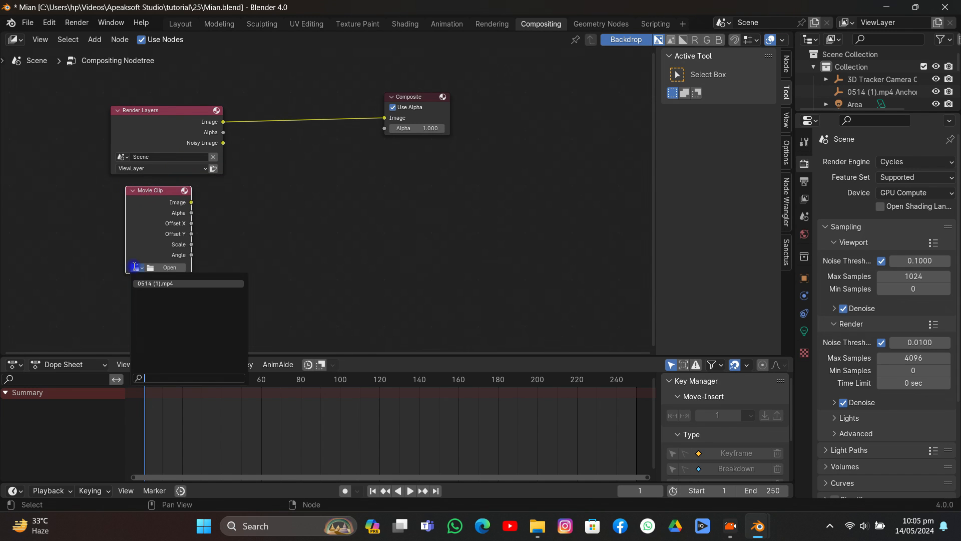
pyautogui.click(146, 281)
pyautogui.moveTo(150, 223); pyautogui.dragTo(135, 255)
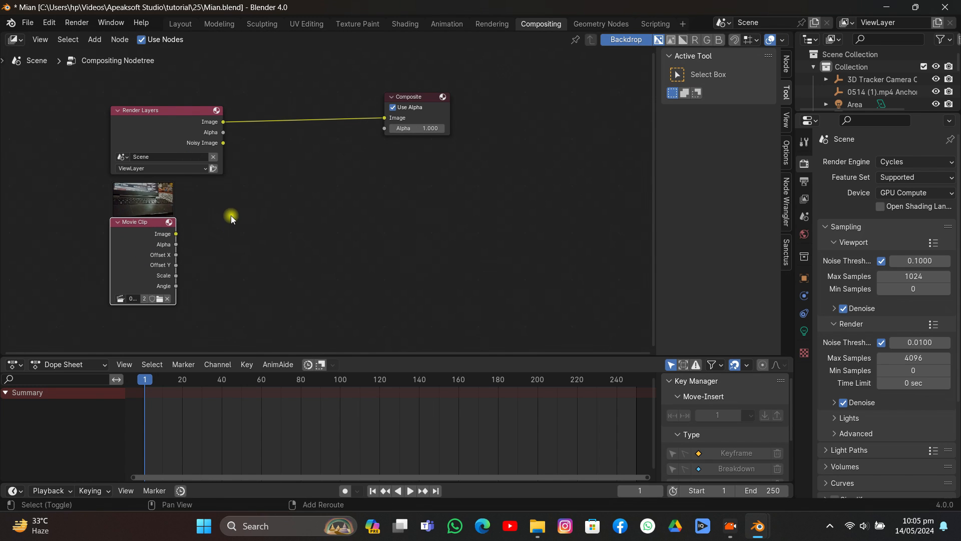
# - Add an Alpha Over node feeding Composite, with the Movie Clip image in its first image input and the Render Layers image in its second
pyautogui.hotkey('shift', 'a')
pyautogui.write('alp')
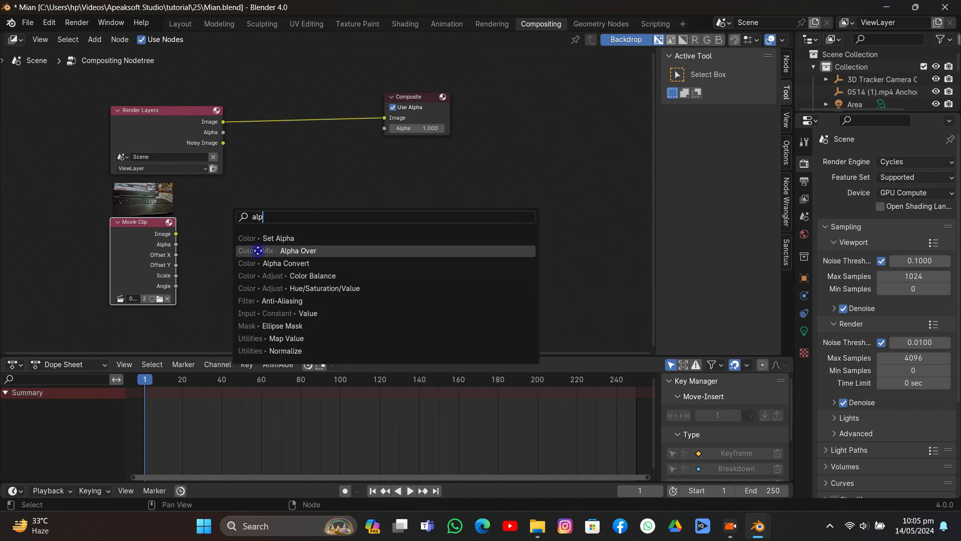
pyautogui.click(258, 250)
pyautogui.click(273, 169)
pyautogui.moveTo(178, 233); pyautogui.dragTo(278, 156)
pyautogui.moveTo(224, 122); pyautogui.dragTo(276, 169)
pyautogui.moveTo(318, 106); pyautogui.dragTo(298, 164)
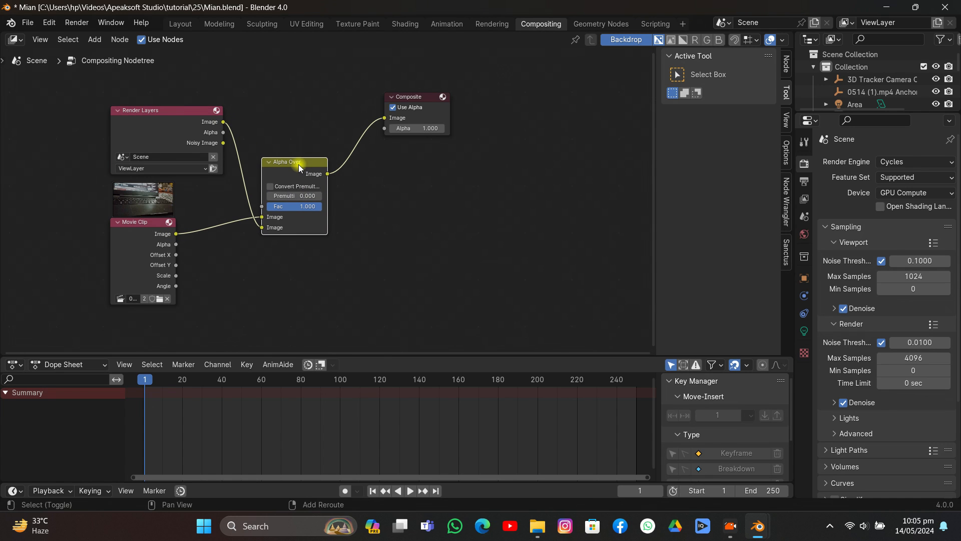
# - Add a Viewer node fed by the Alpha Over image output and shrink the backdrop preview
pyautogui.hotkey('shift', 'a')
pyautogui.write('v')
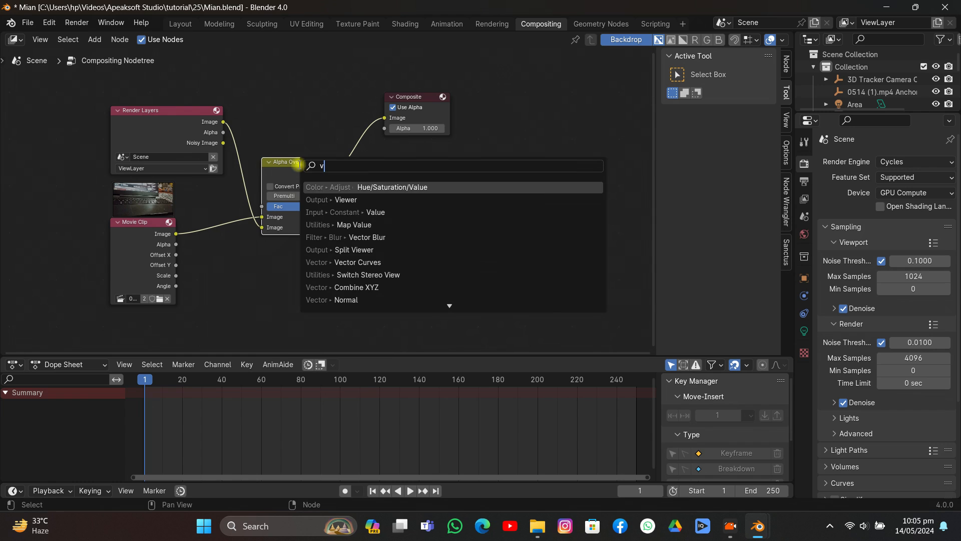
pyautogui.click(325, 198)
pyautogui.click(405, 189)
pyautogui.moveTo(325, 177); pyautogui.dragTo(407, 212)
pyautogui.scroll(-3, 385, 238)
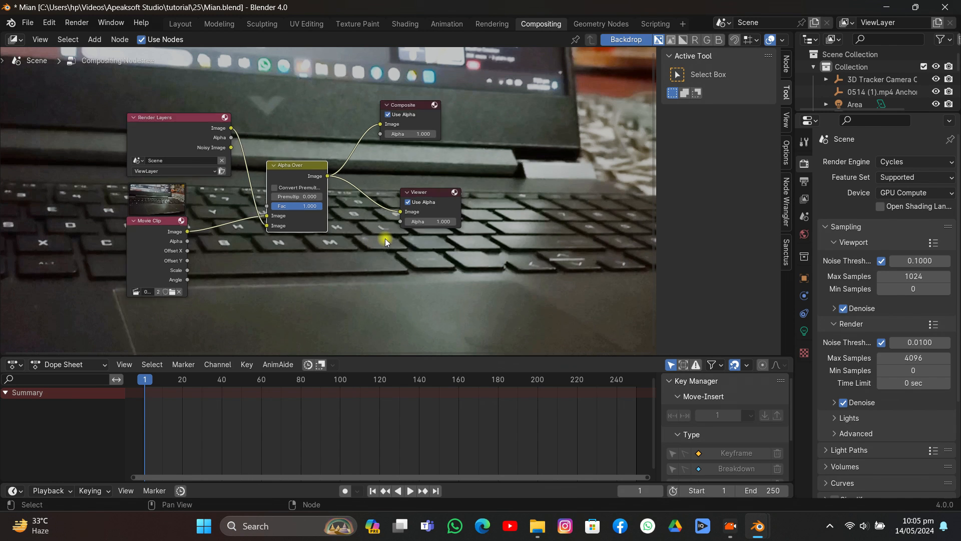
pyautogui.press('v')
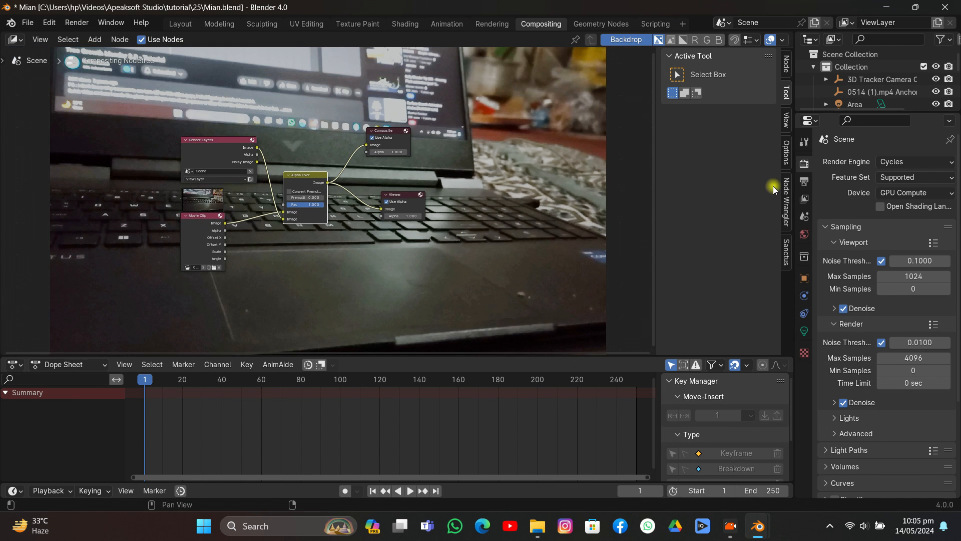
# - Set the Cycles render Max Samples to 50 and save the file
pyautogui.click(805, 181)
pyautogui.click(805, 164)
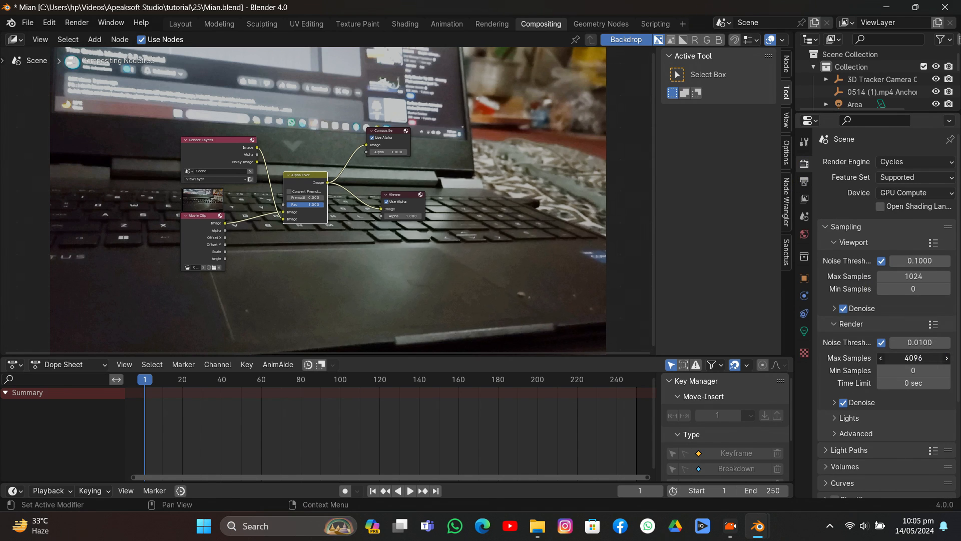
pyautogui.click(907, 356)
pyautogui.write('50')
pyautogui.press('Return')
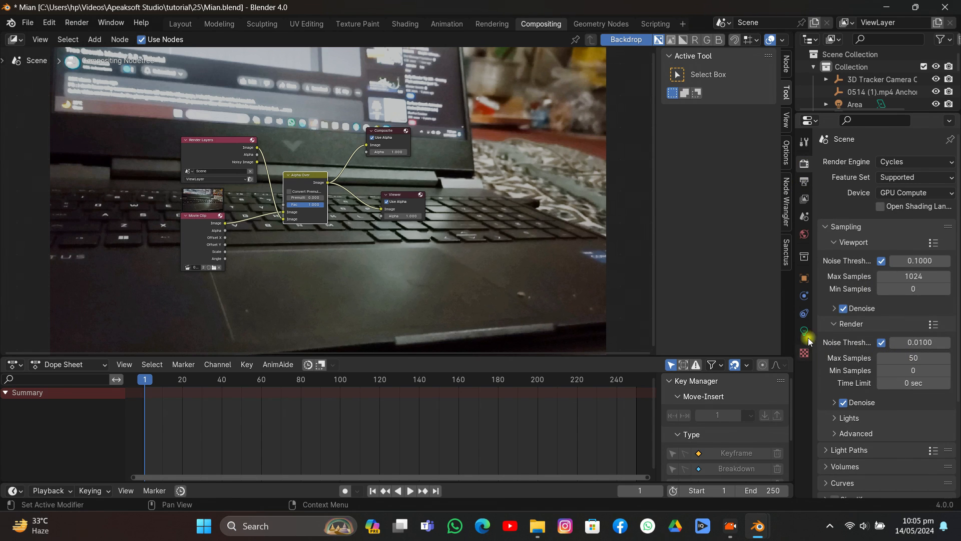
pyautogui.hotkey('ctrl', 's')
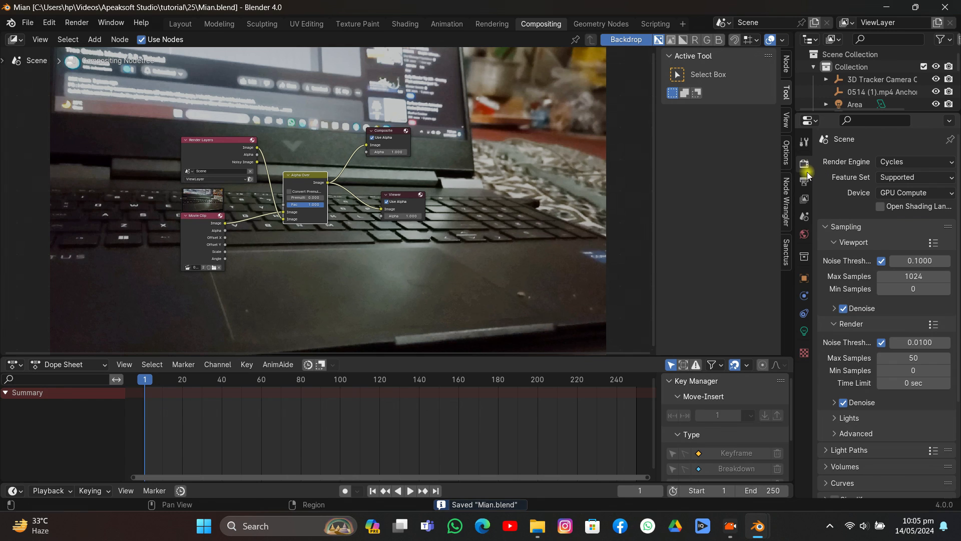
# - Render frame 1, examine how the rocks composite over the laptop footage, and close the render window
pyautogui.click(73, 26)
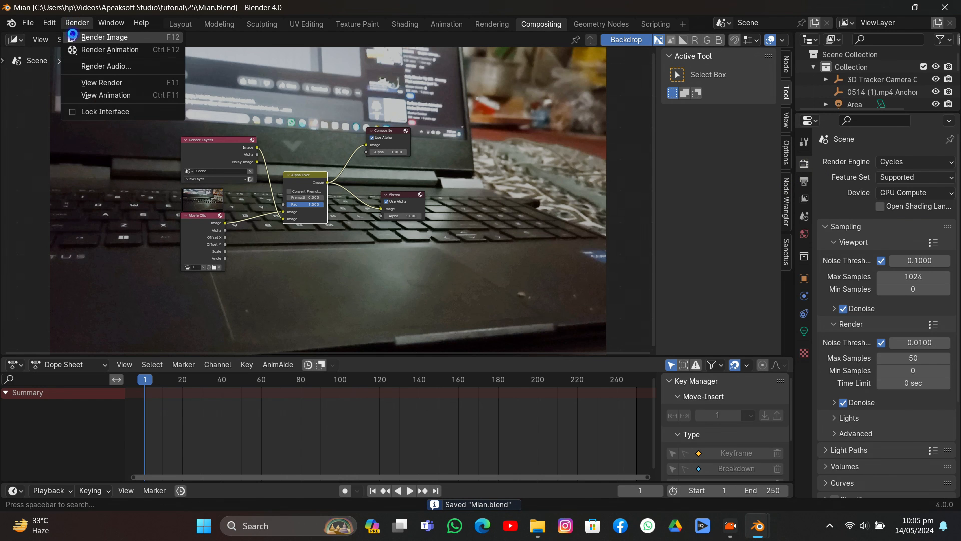
pyautogui.click(86, 35)
pyautogui.scroll(1, 271, 209)
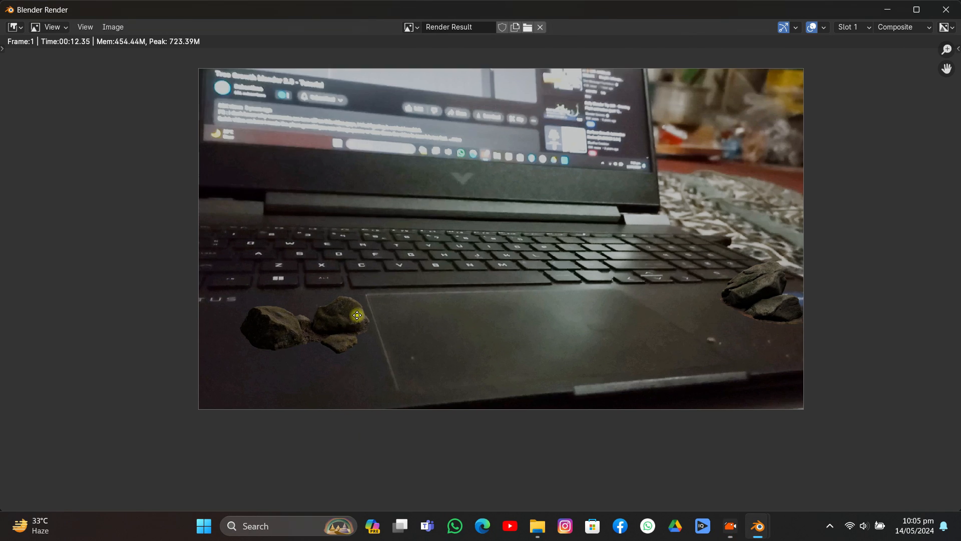
pyautogui.scroll(3, 360, 308)
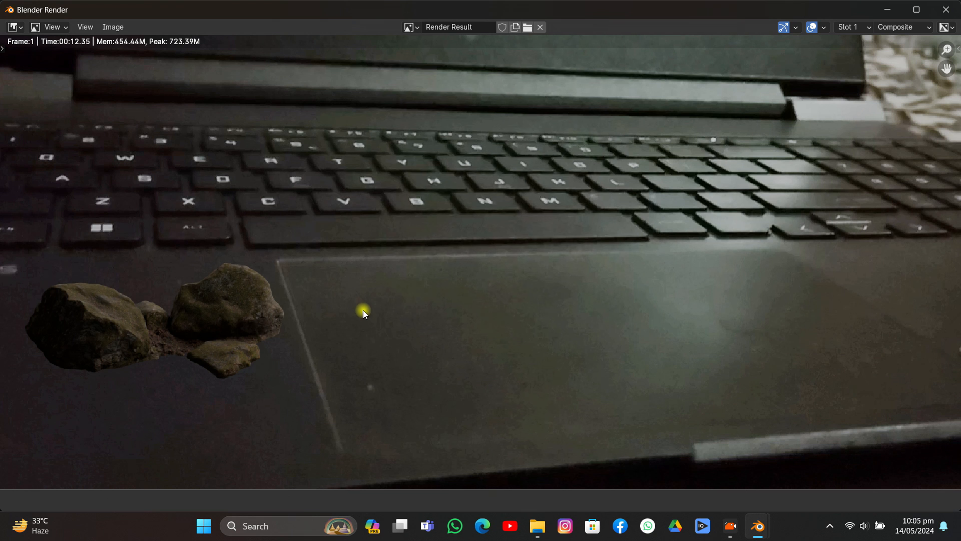
pyautogui.scroll(-2, 364, 314)
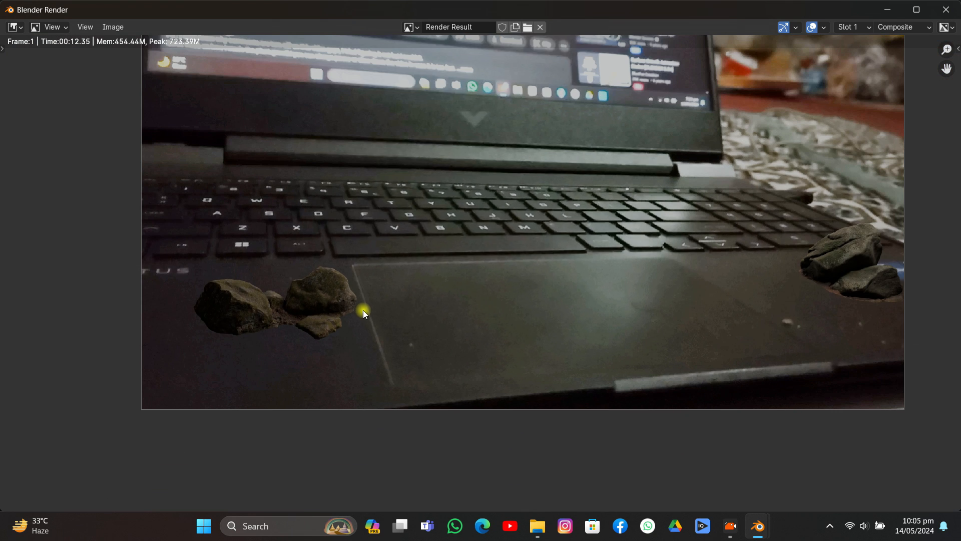
pyautogui.click(947, 10)
# - Return to the Layout workspace and remove the Holdout material from the Track Solid 1 ground plane
pyautogui.click(181, 24)
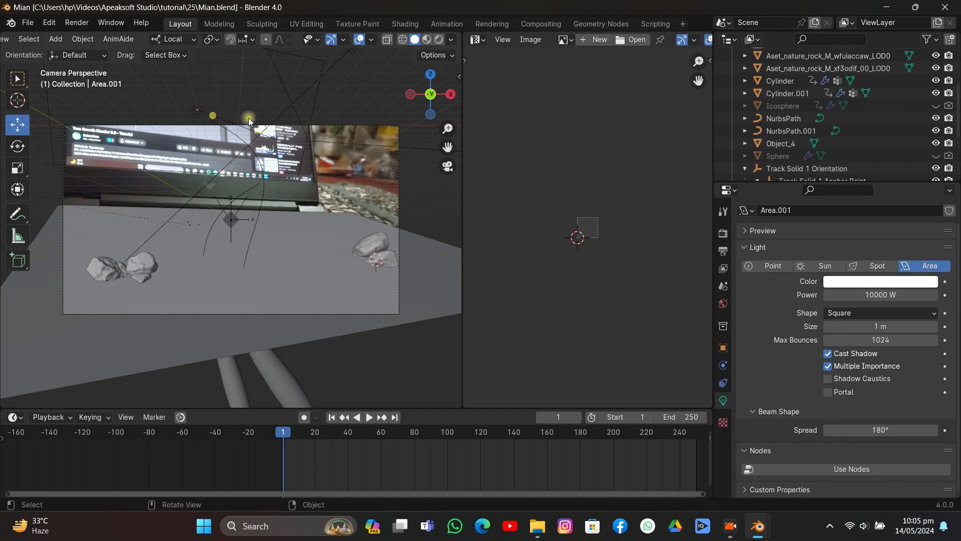
pyautogui.click(313, 227)
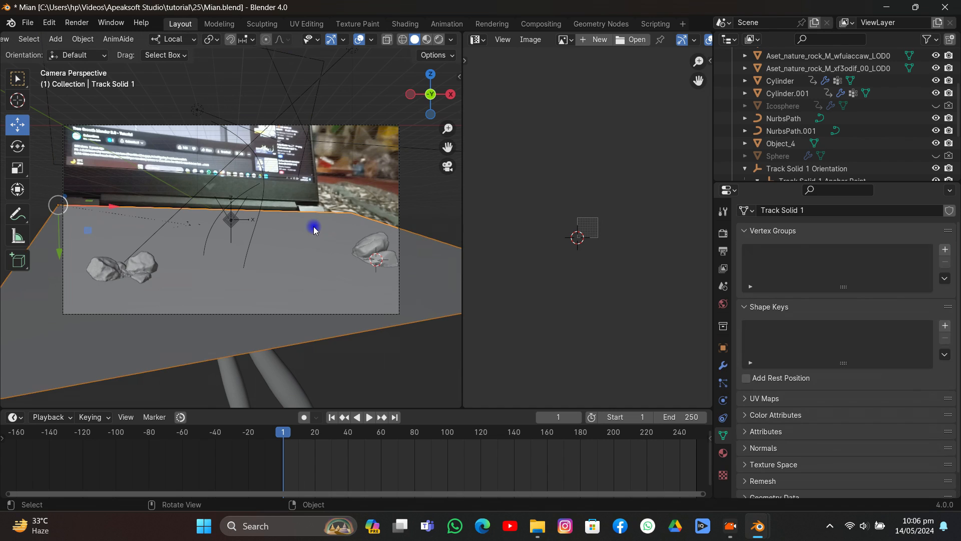
pyautogui.click(723, 347)
pyautogui.click(722, 453)
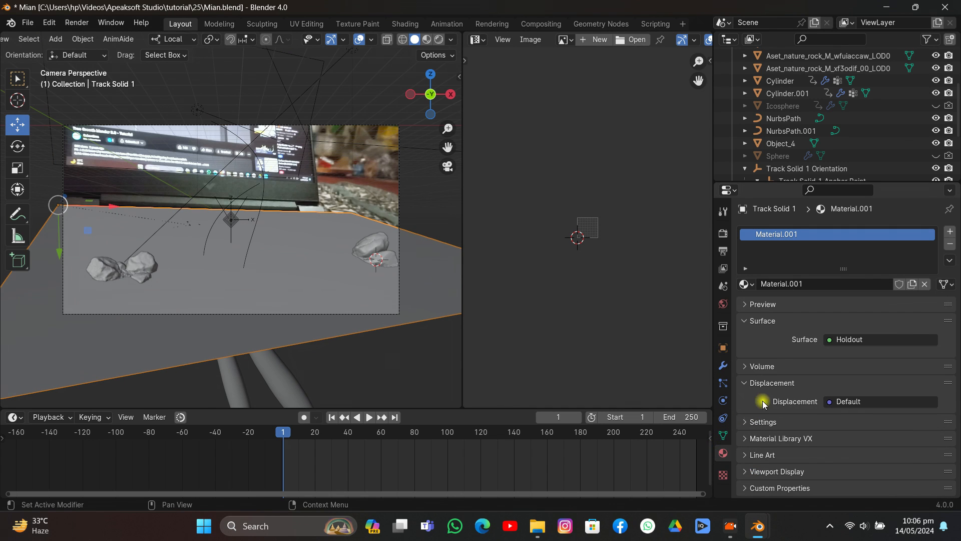
pyautogui.click(950, 244)
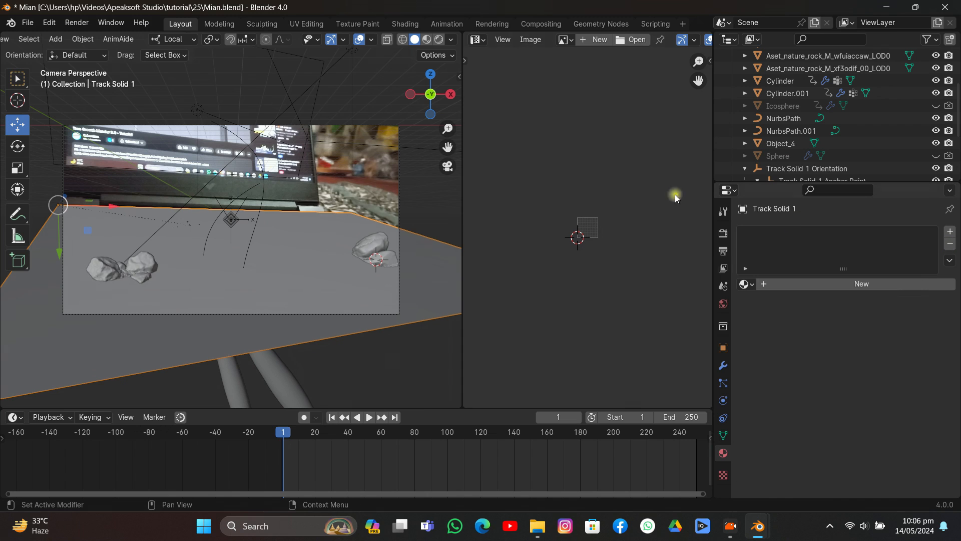
# - Switch the viewport to Rendered shading and move the rock group beside the trackpad closer to the footage's left edge
pyautogui.click(438, 39)
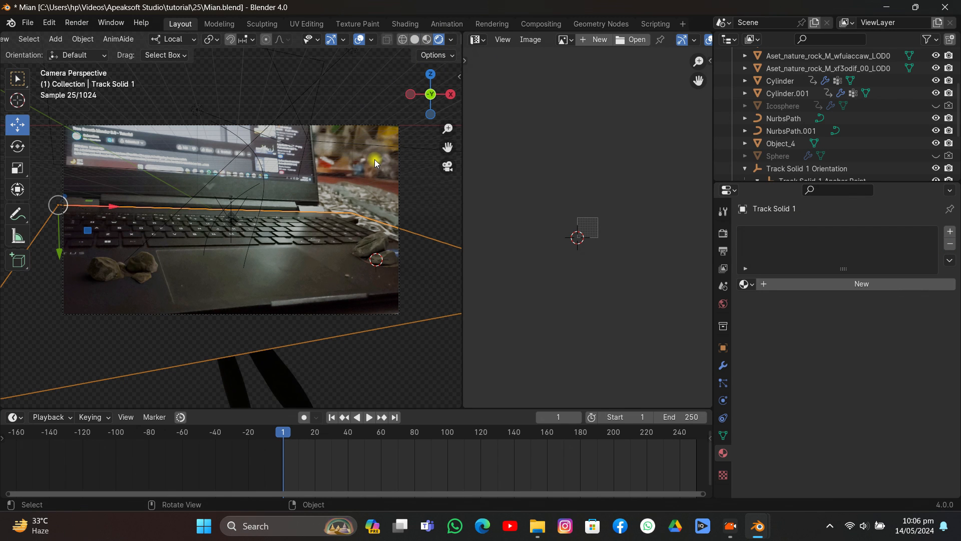
pyautogui.click(135, 265)
pyautogui.moveTo(164, 272); pyautogui.dragTo(146, 273)
pyautogui.click(338, 184)
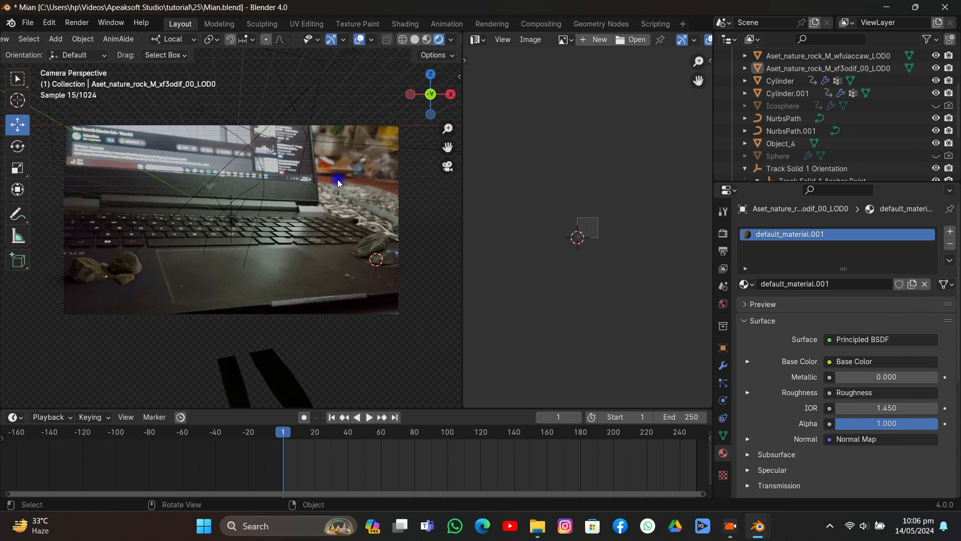
pyautogui.click(132, 255)
pyautogui.click(106, 229)
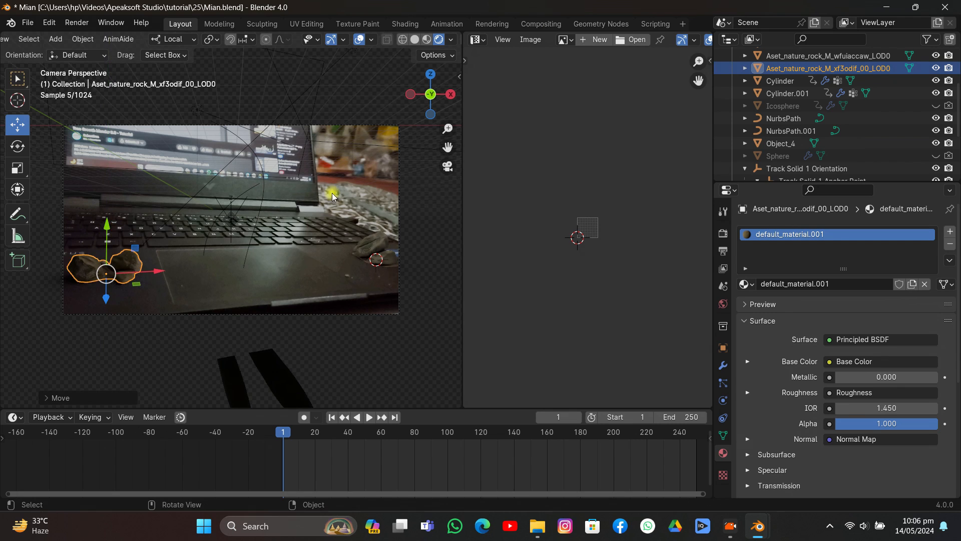
pyautogui.click(345, 191)
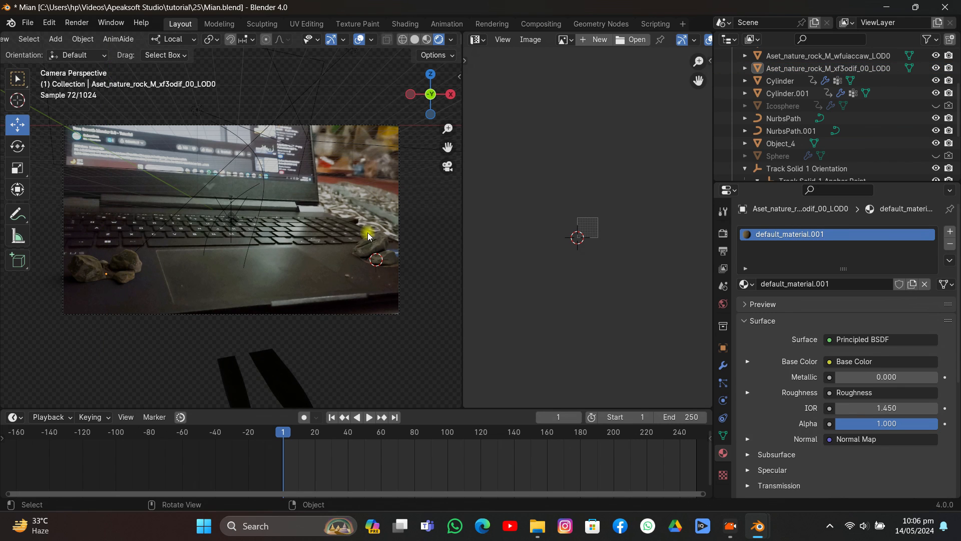
# - Nudge the rock group near the footage's right edge slightly and deselect it
pyautogui.click(385, 249)
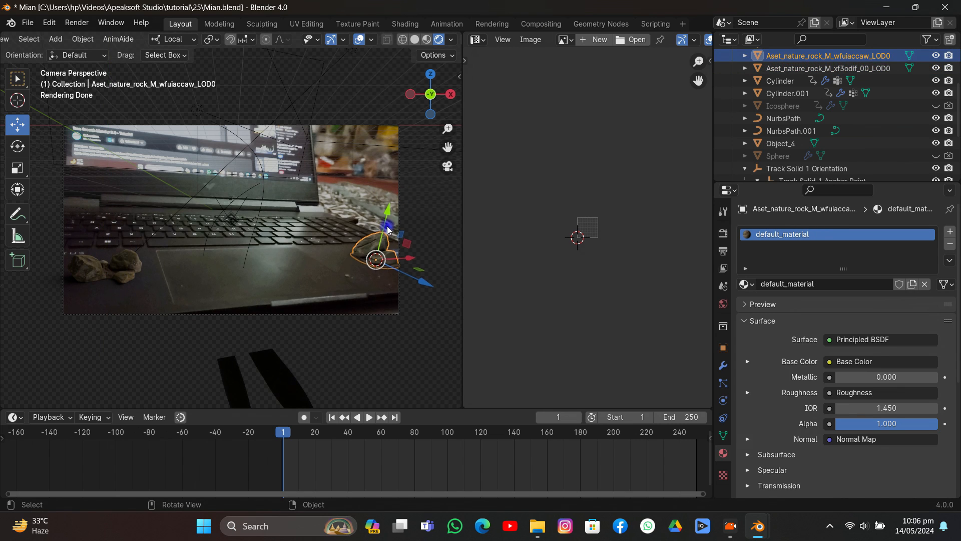
pyautogui.moveTo(388, 228); pyautogui.dragTo(387, 220)
pyautogui.click(375, 185)
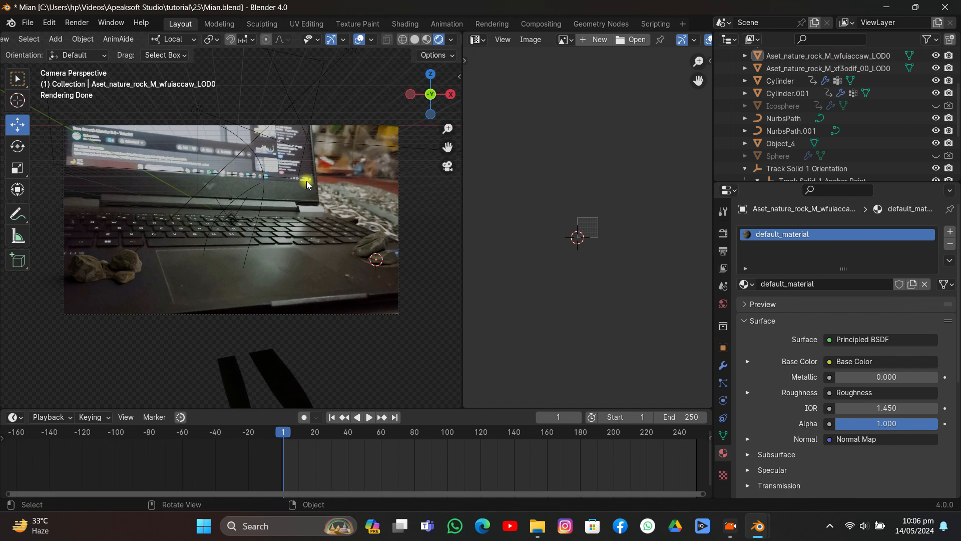
# - Return the viewport to Solid shading and save the file
pyautogui.click(414, 40)
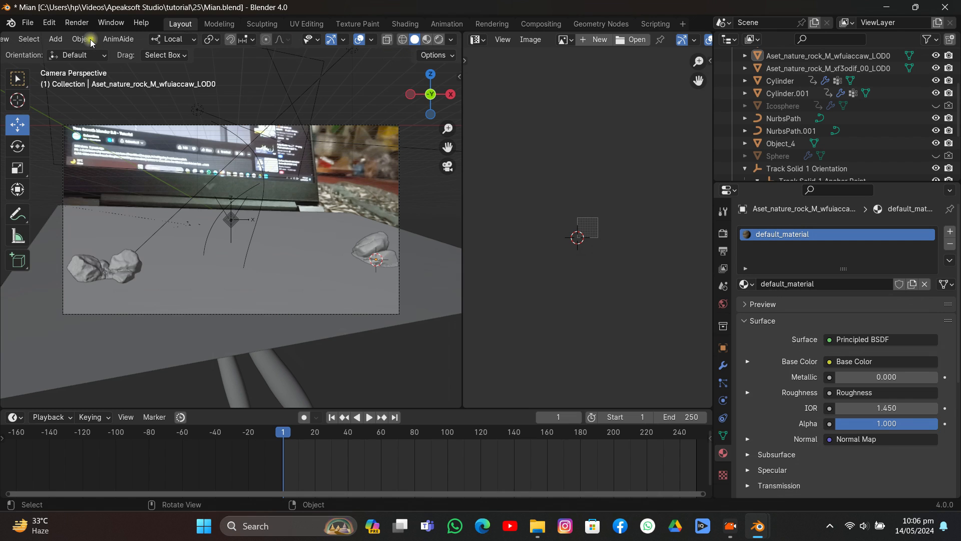
pyautogui.click(27, 22)
pyautogui.click(43, 107)
# - Play the animation to frame 94, render that frame, and examine the tentacle and plants over the footage
pyautogui.click(369, 417)
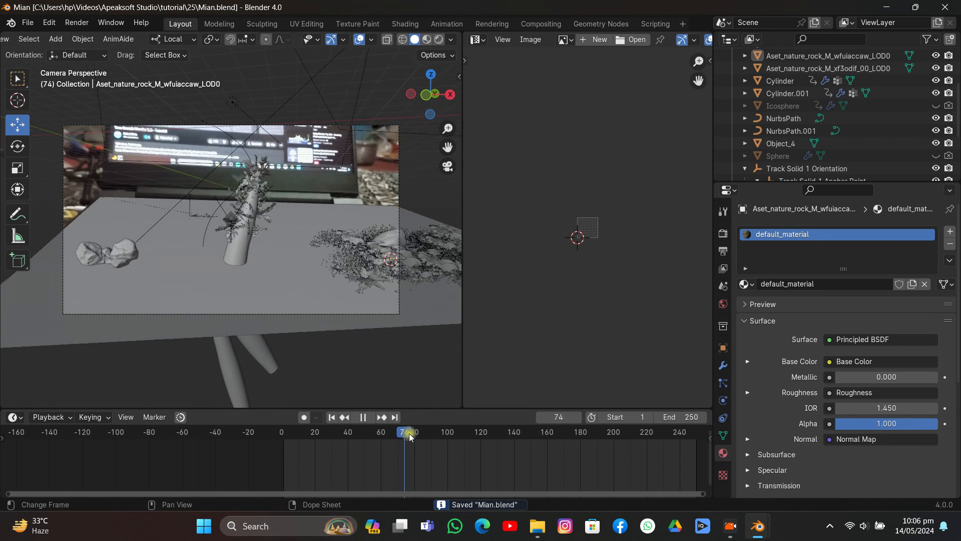
pyautogui.click(77, 23)
pyautogui.click(93, 35)
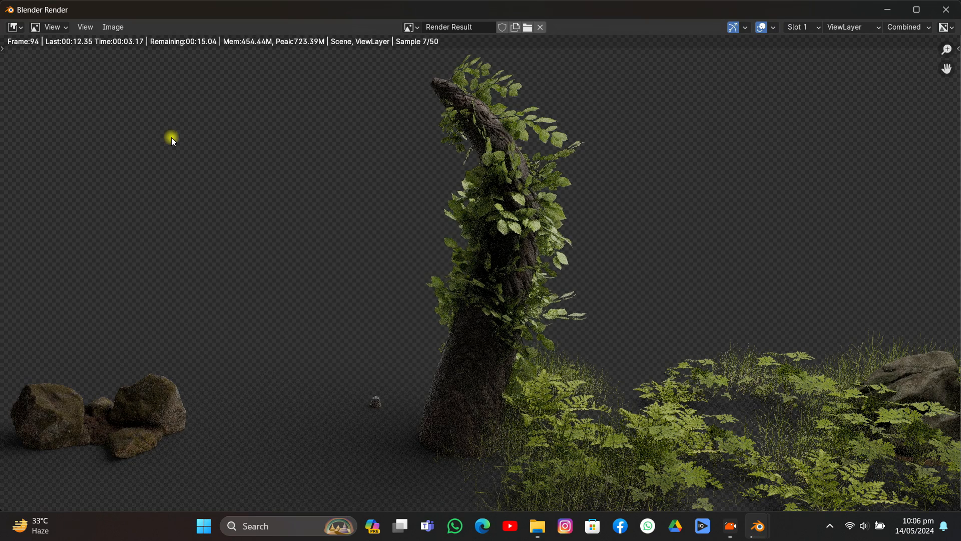
pyautogui.scroll(-2, 295, 328)
pyautogui.scroll(-1, 294, 329)
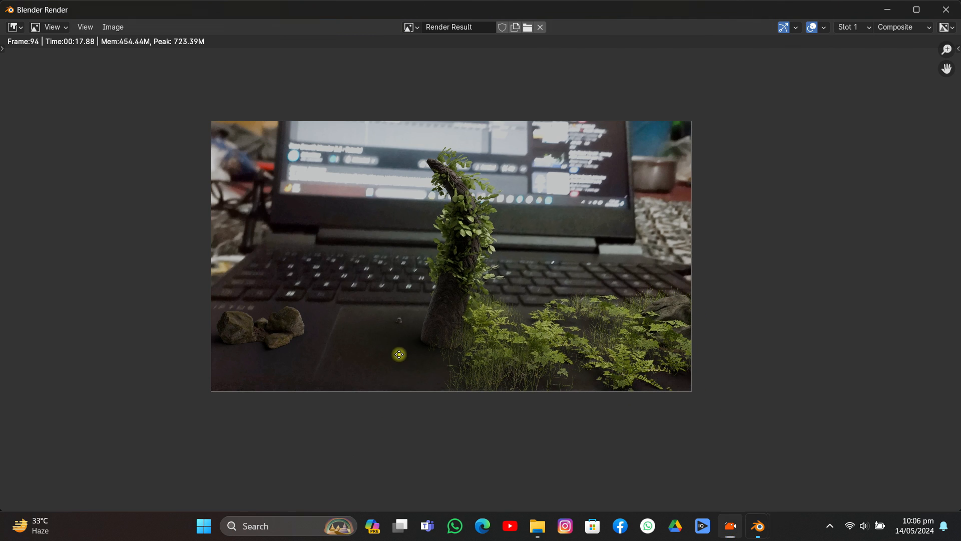
pyautogui.moveTo(402, 355); pyautogui.dragTo(359, 346, button='middle')
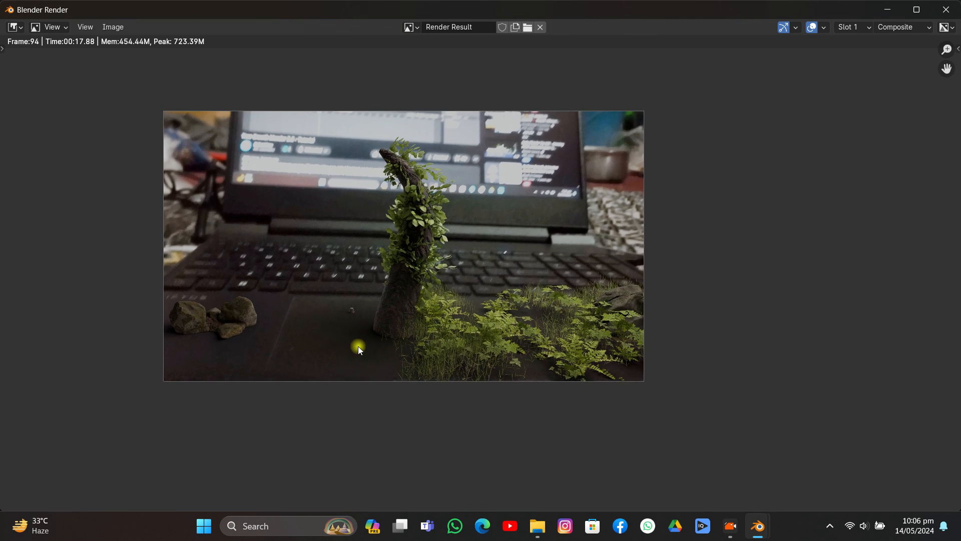
pyautogui.scroll(4, 358, 347)
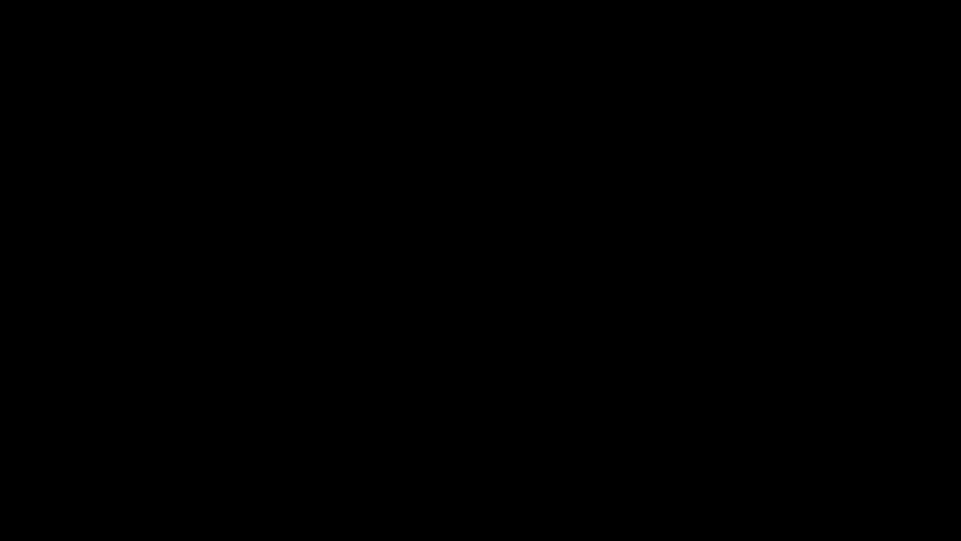